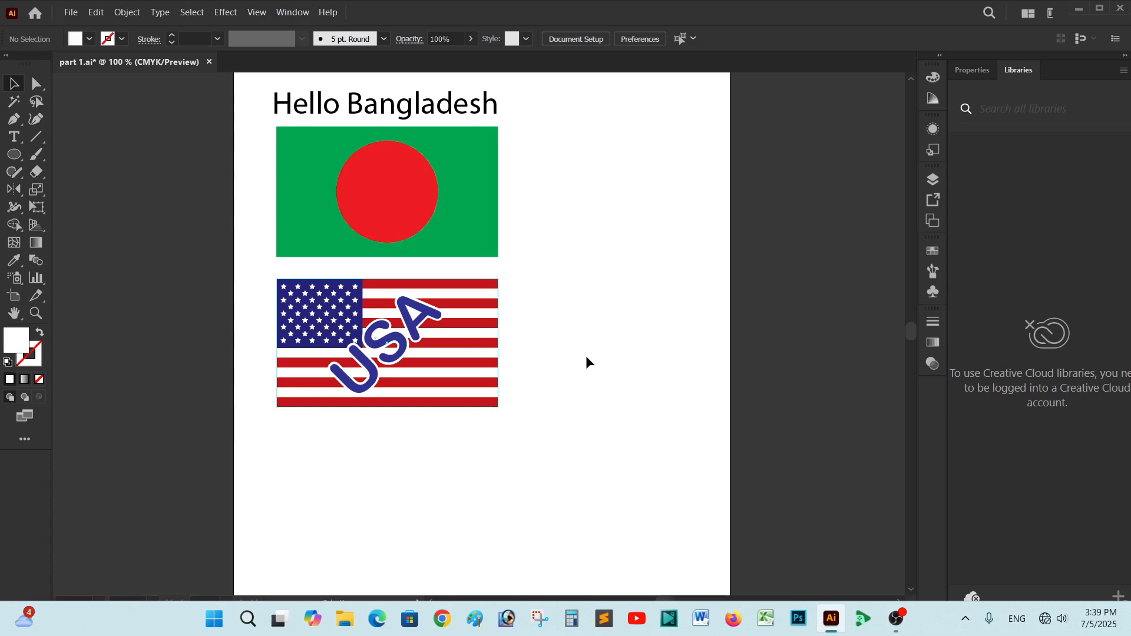
Step: Display the Align options for arranging and distributing objects
{"action": "scroll", "coordinate": [585, 376], "scroll_direction": "right", "scroll_amount": 5}
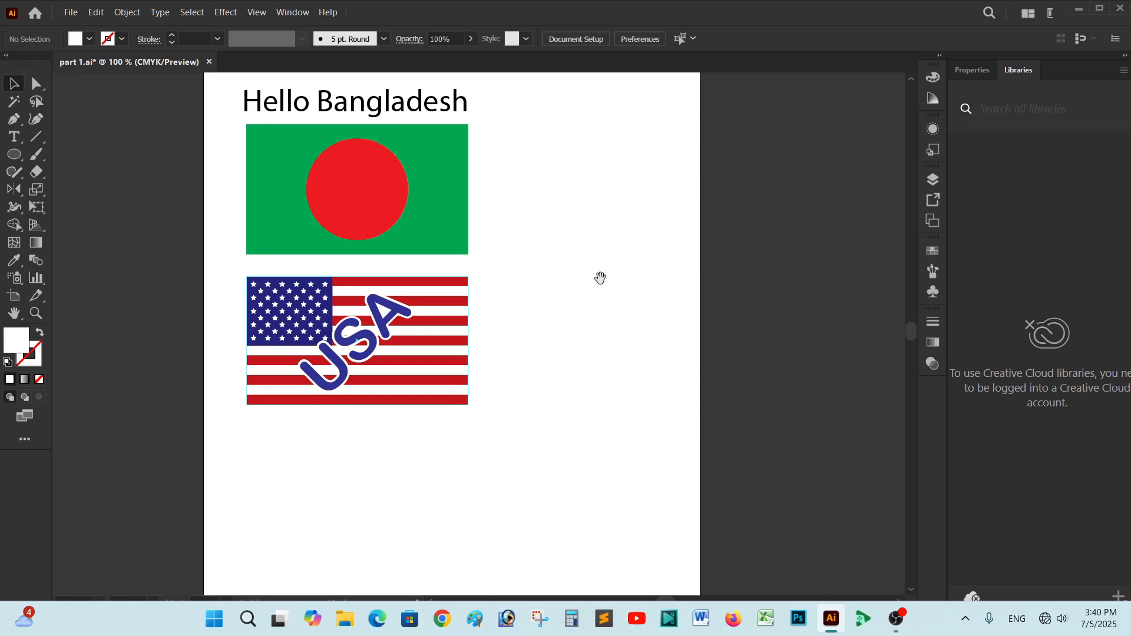
{"action": "scroll", "coordinate": [598, 277], "scroll_direction": "right", "scroll_amount": 3}
{"action": "left_click_drag", "start_coordinate": [528, 250], "coordinate": [521, 262]}
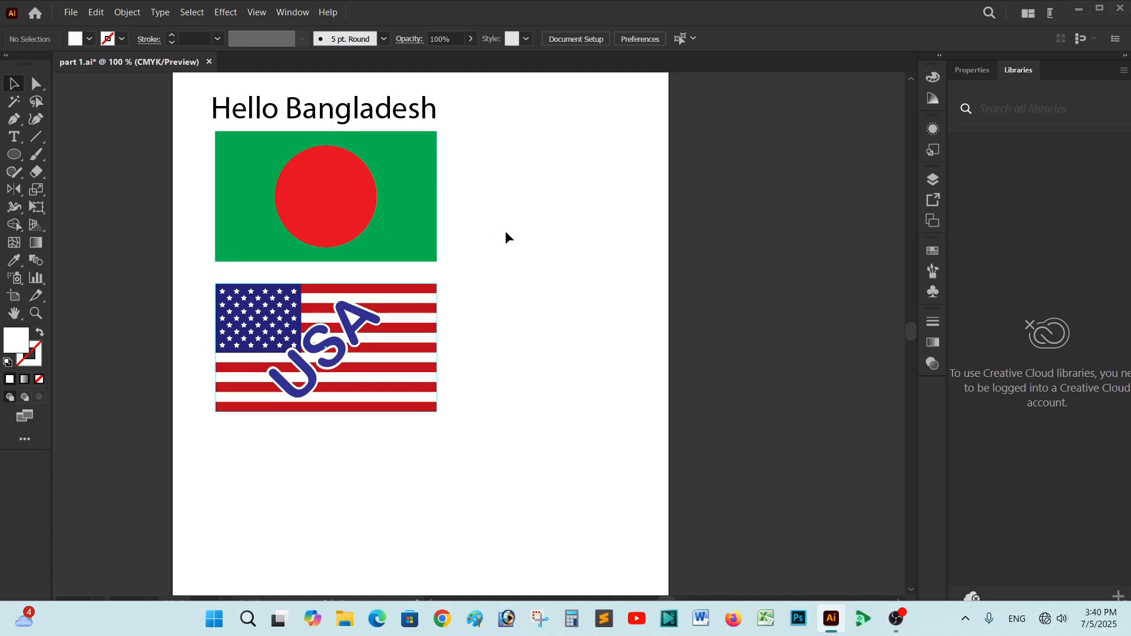
{"action": "left_click", "coordinate": [293, 13]}
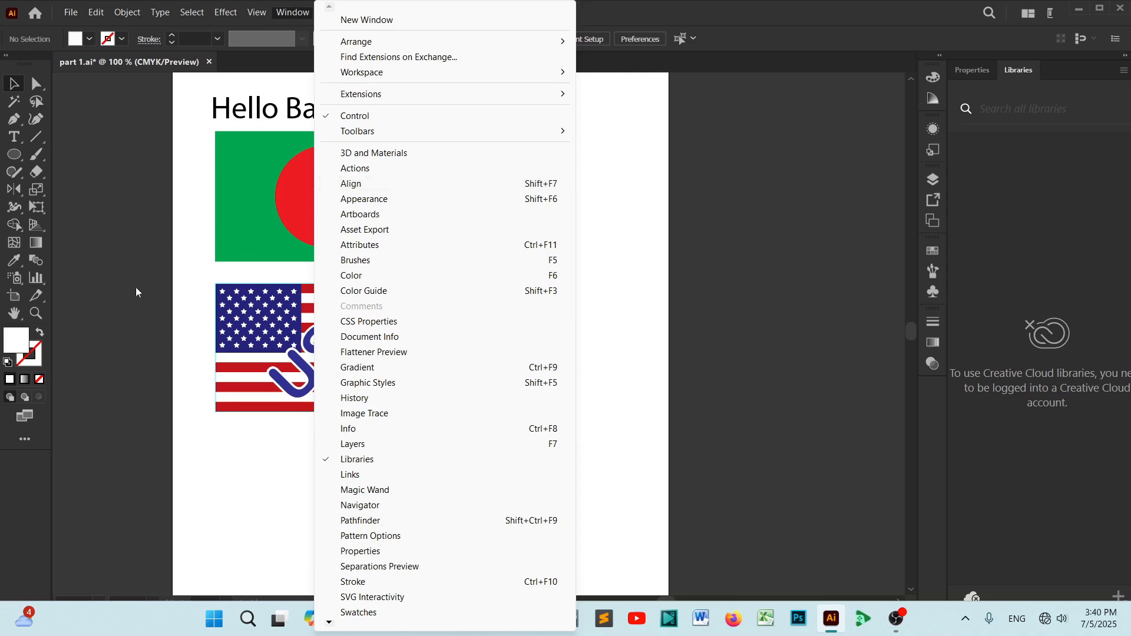
{"action": "left_click", "coordinate": [525, 192]}
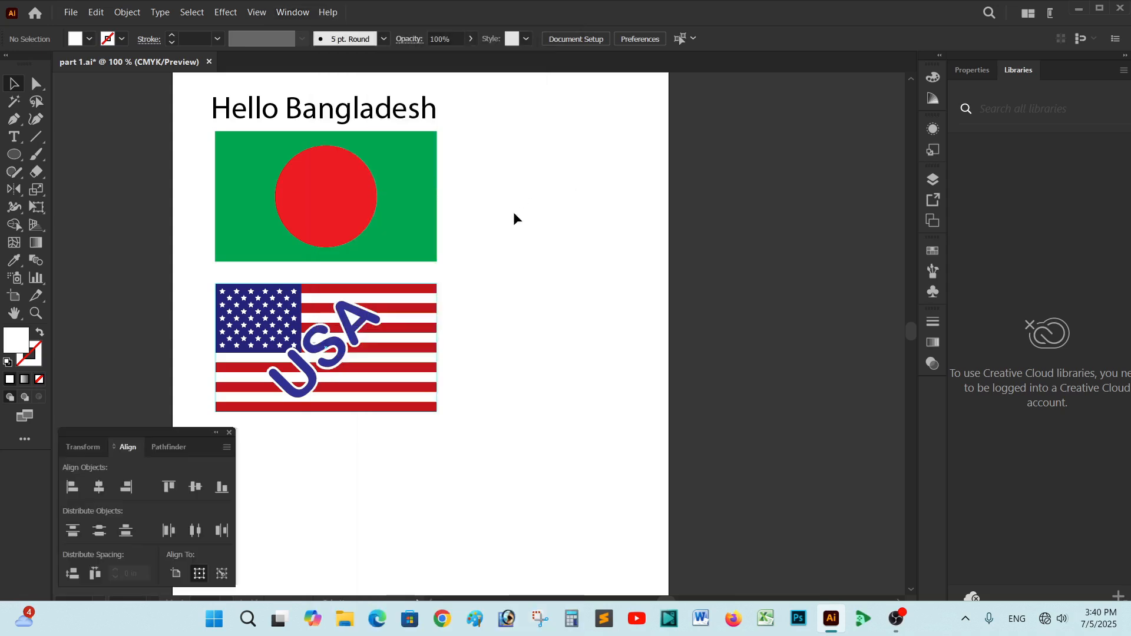
Step: Look through the Transform and Pathfinder options grouped with Align, and return to the Align options
{"action": "left_click_drag", "start_coordinate": [507, 258], "coordinate": [392, 374]}
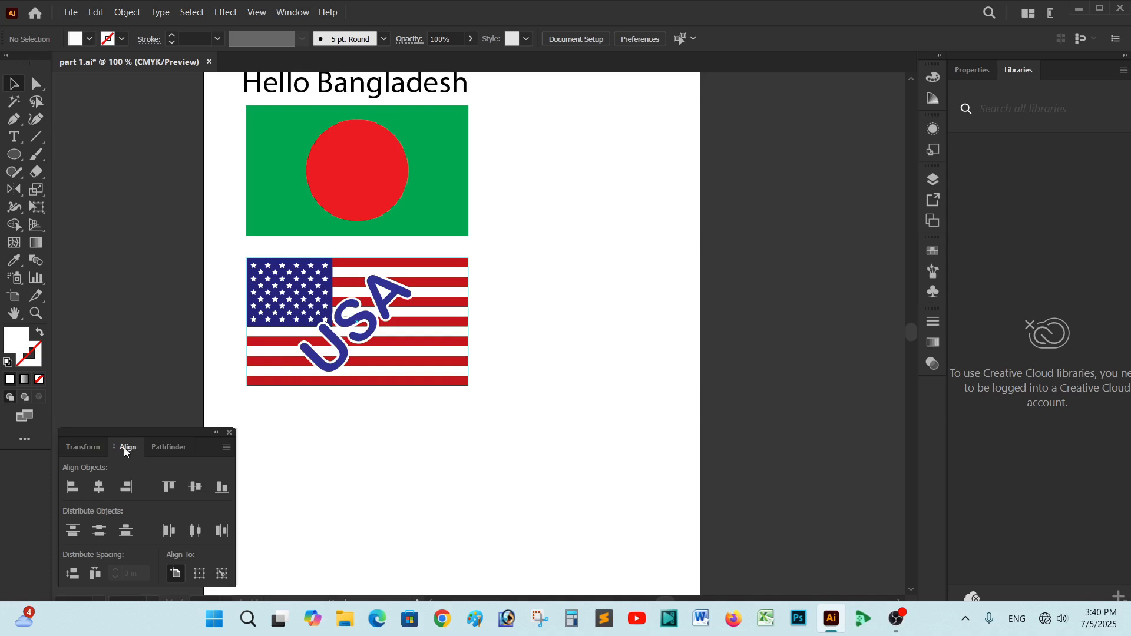
{"action": "left_click", "coordinate": [87, 447]}
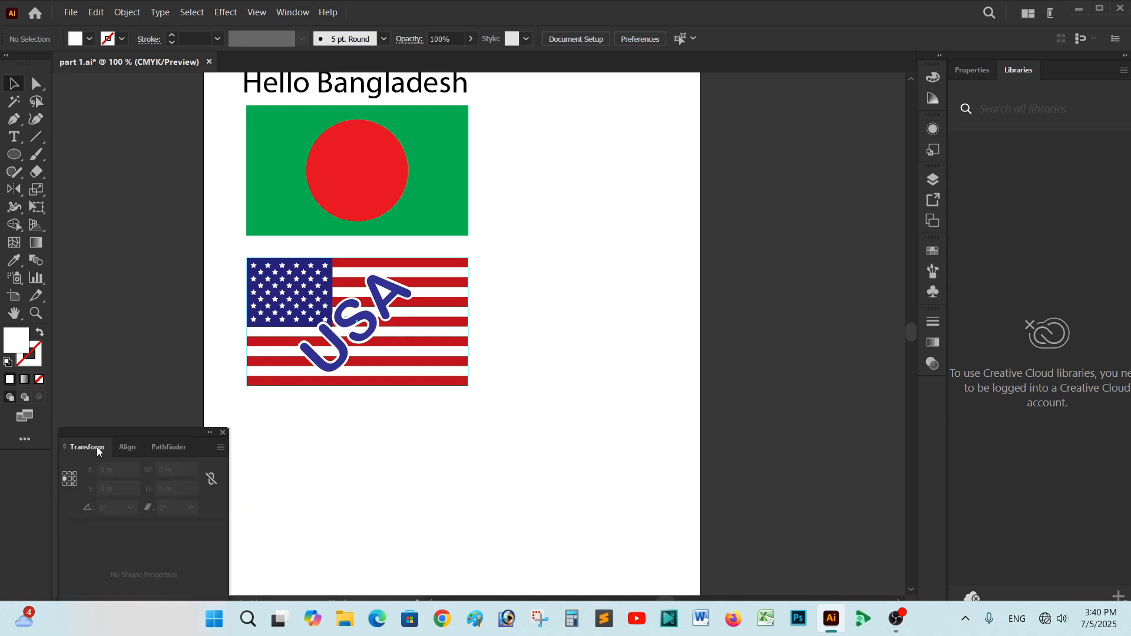
{"action": "left_click", "coordinate": [168, 447]}
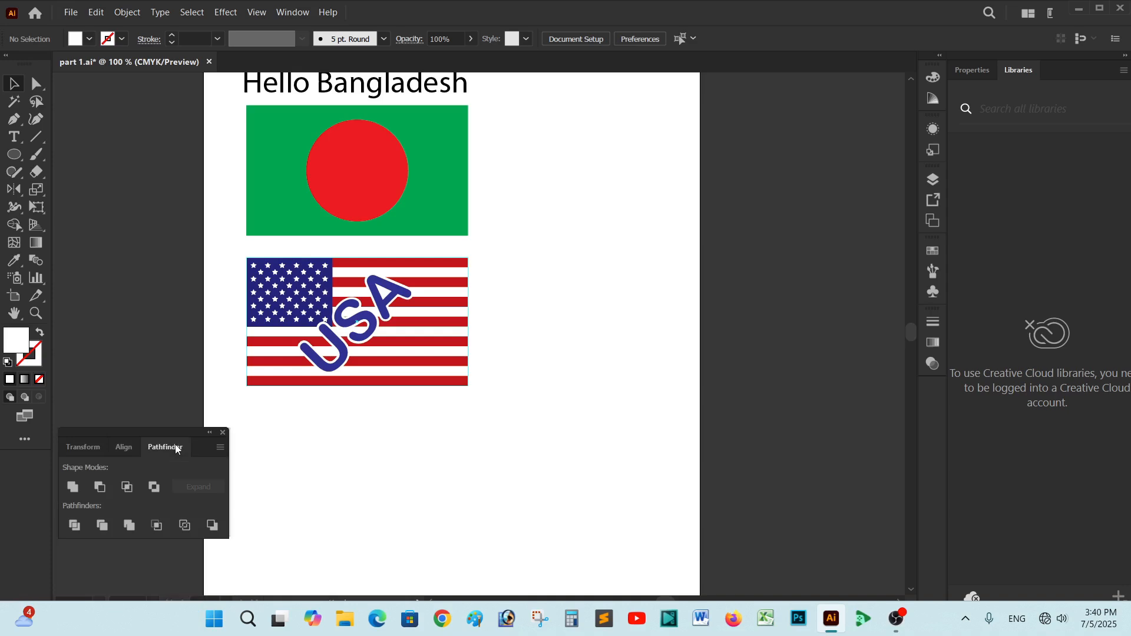
{"action": "left_click", "coordinate": [122, 448]}
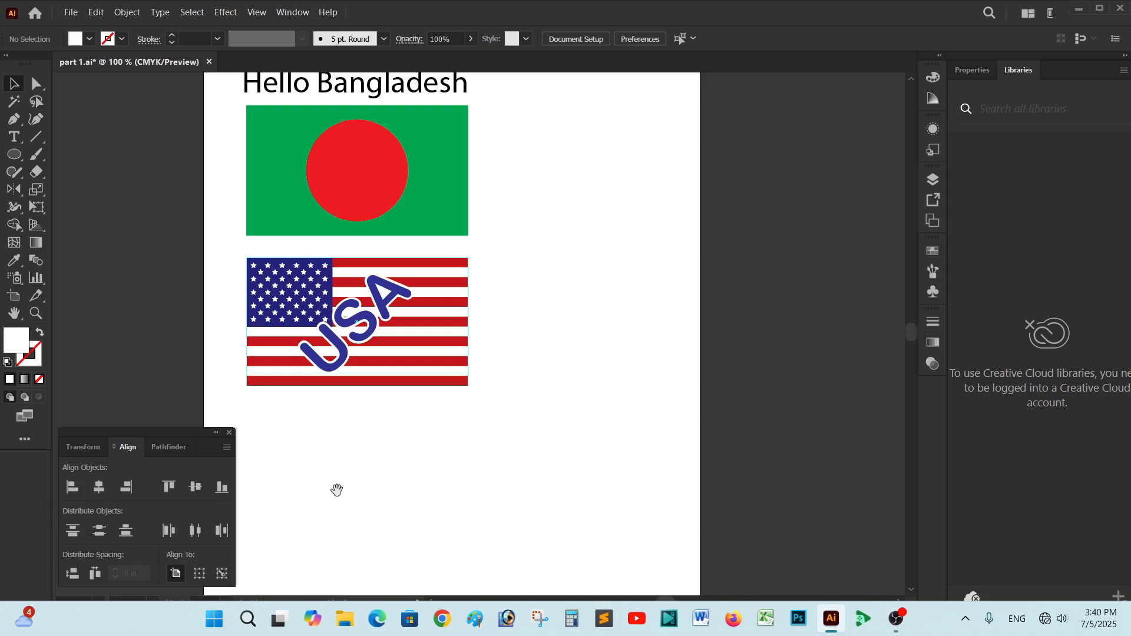
{"action": "left_click_drag", "start_coordinate": [337, 490], "coordinate": [351, 473]}
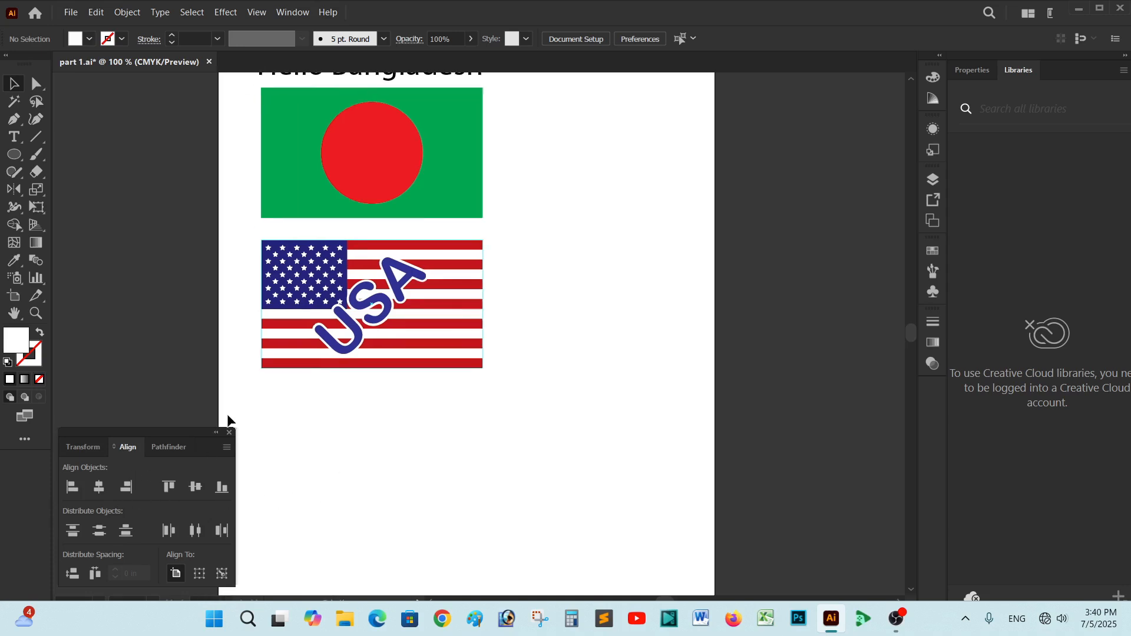
Step: Draw a narrow upright rectangle in the empty area below the USA flag
{"action": "left_click", "coordinate": [15, 155]}
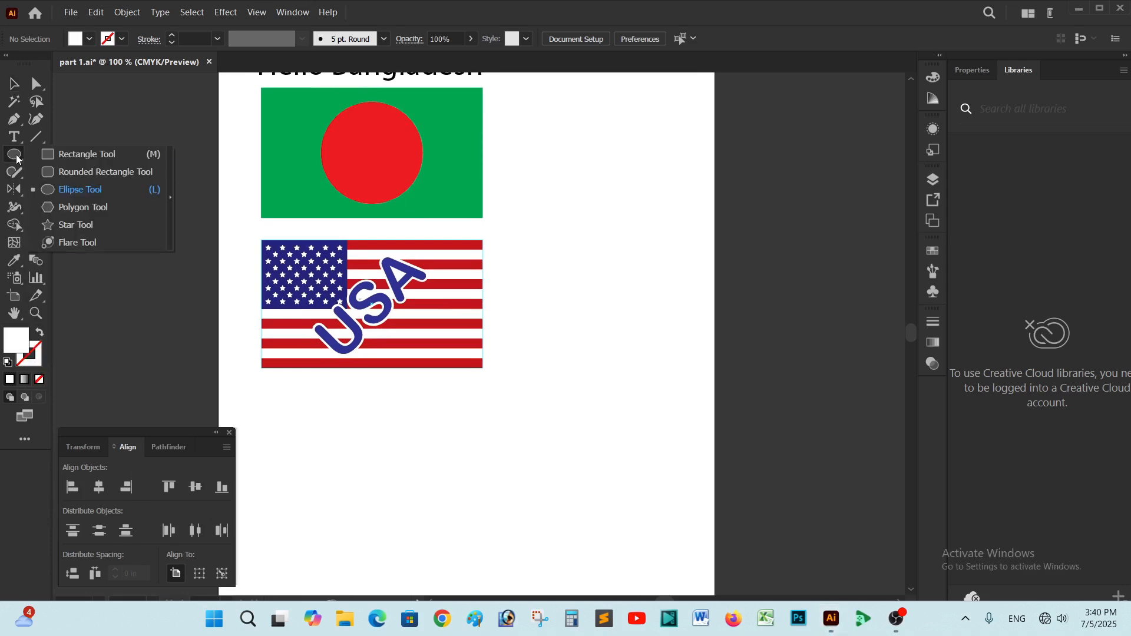
{"action": "left_click", "coordinate": [62, 155]}
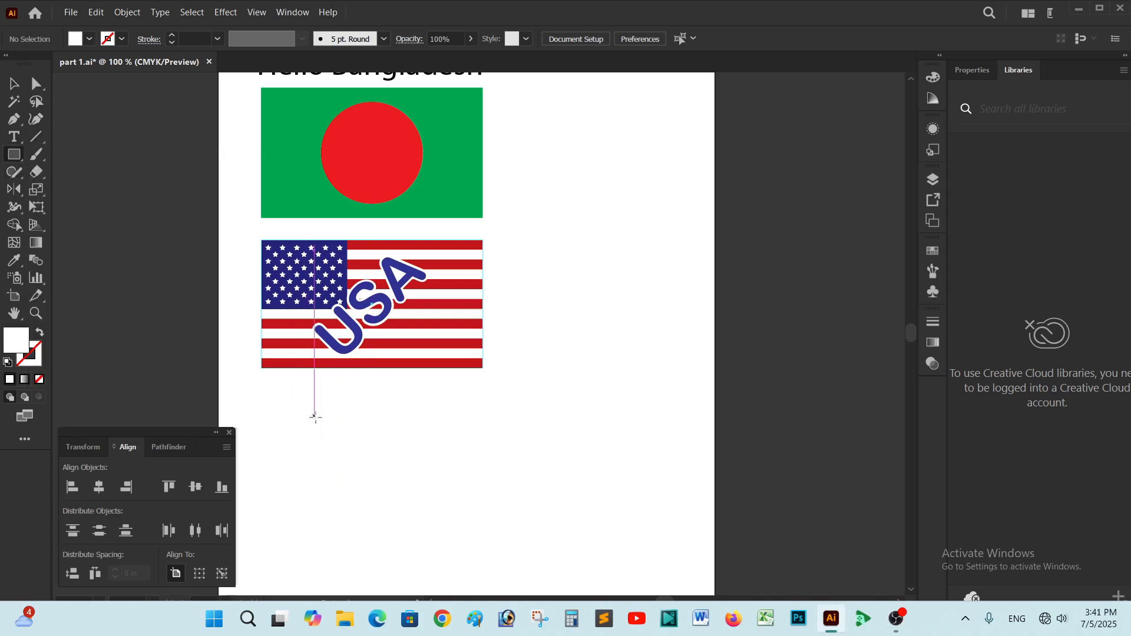
{"action": "left_click_drag", "start_coordinate": [317, 417], "coordinate": [347, 489]}
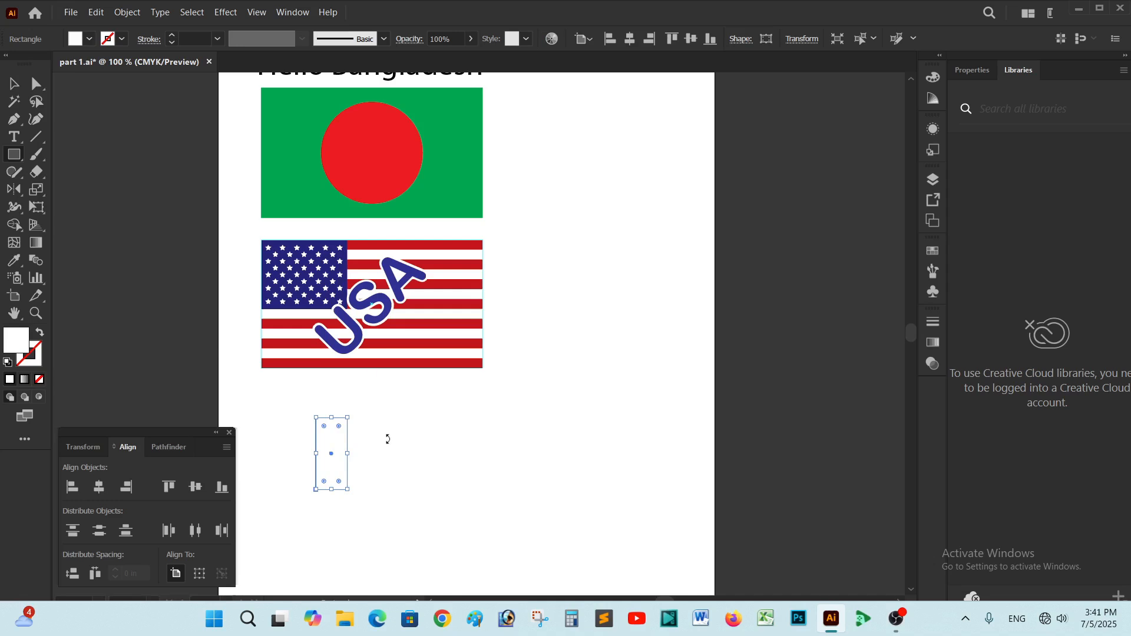
{"action": "key", "text": "ctrl+="}
{"action": "left_click_drag", "start_coordinate": [435, 422], "coordinate": [391, 434]}
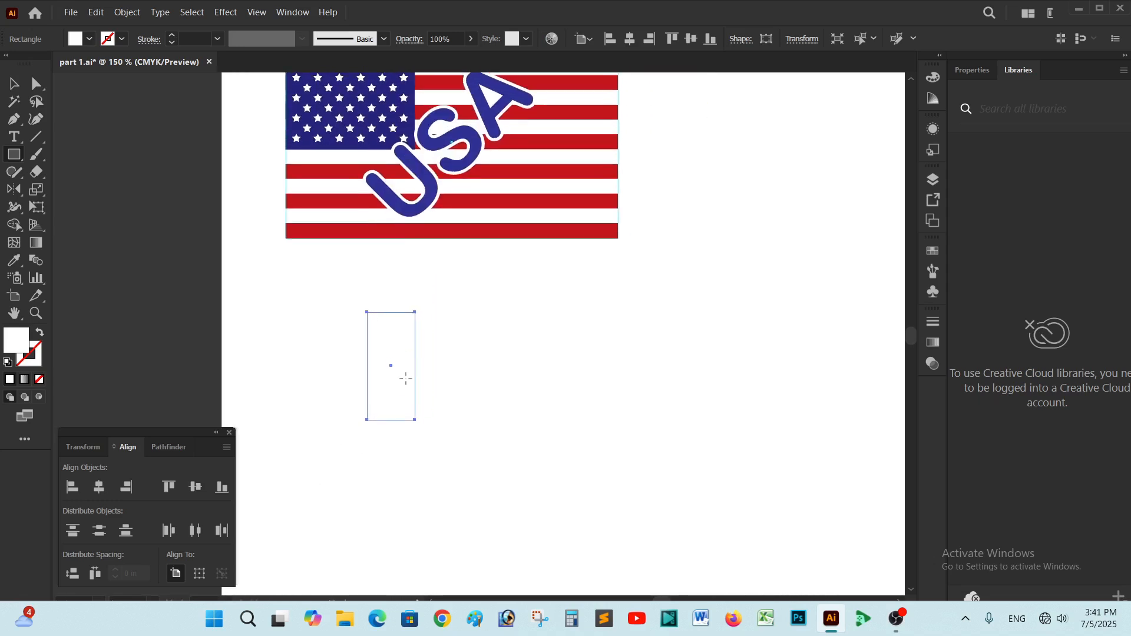
{"action": "key", "text": "v"}
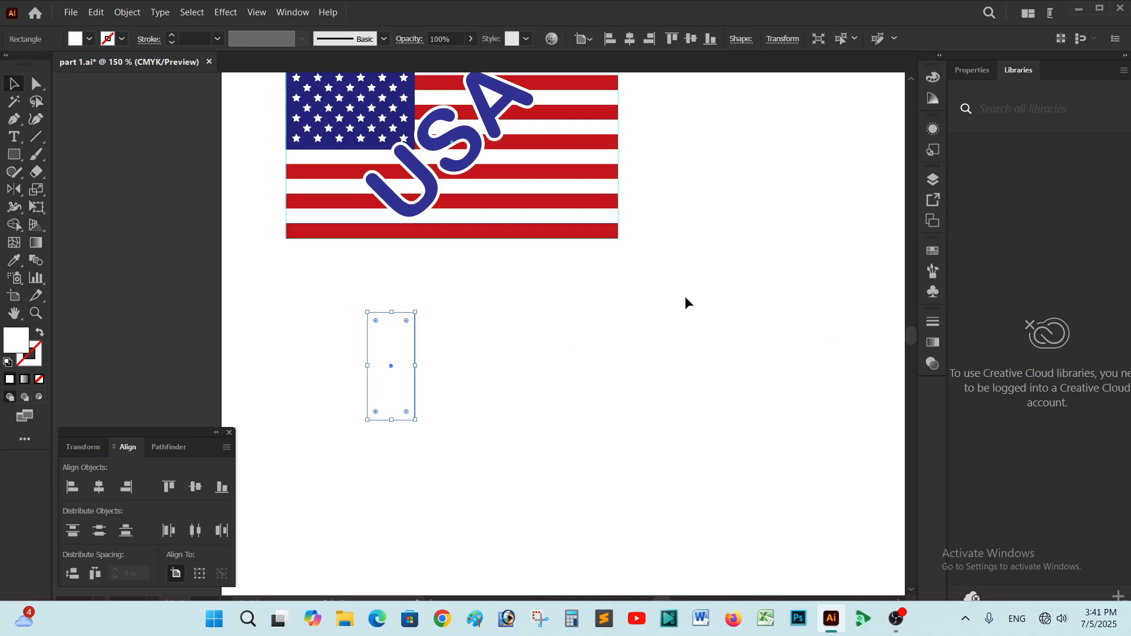
Step: Show the Swatches as a floating palette and fill the new rectangle with CMYK Red
{"action": "left_click", "coordinate": [932, 250]}
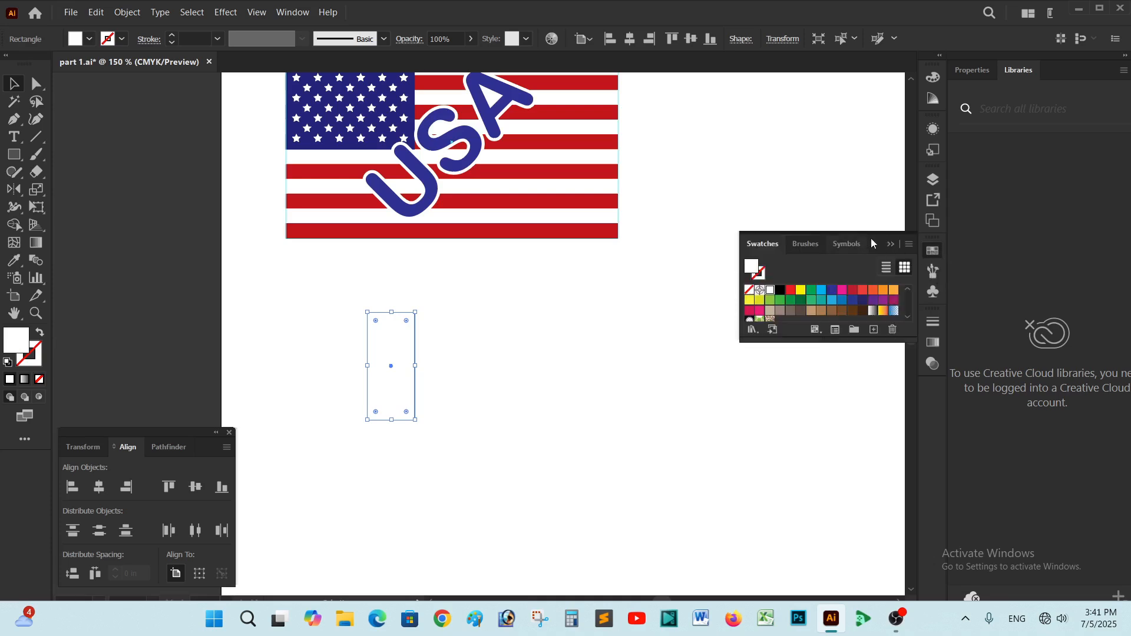
{"action": "left_click_drag", "start_coordinate": [872, 241], "coordinate": [847, 204]}
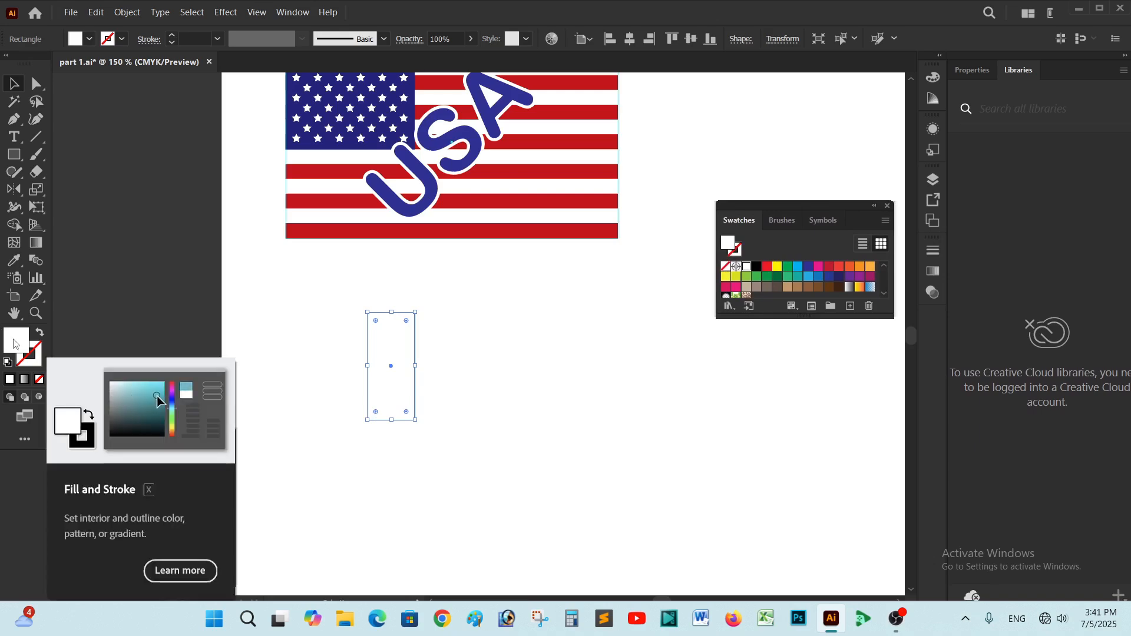
{"action": "left_click", "coordinate": [506, 377]}
{"action": "left_click", "coordinate": [396, 370]}
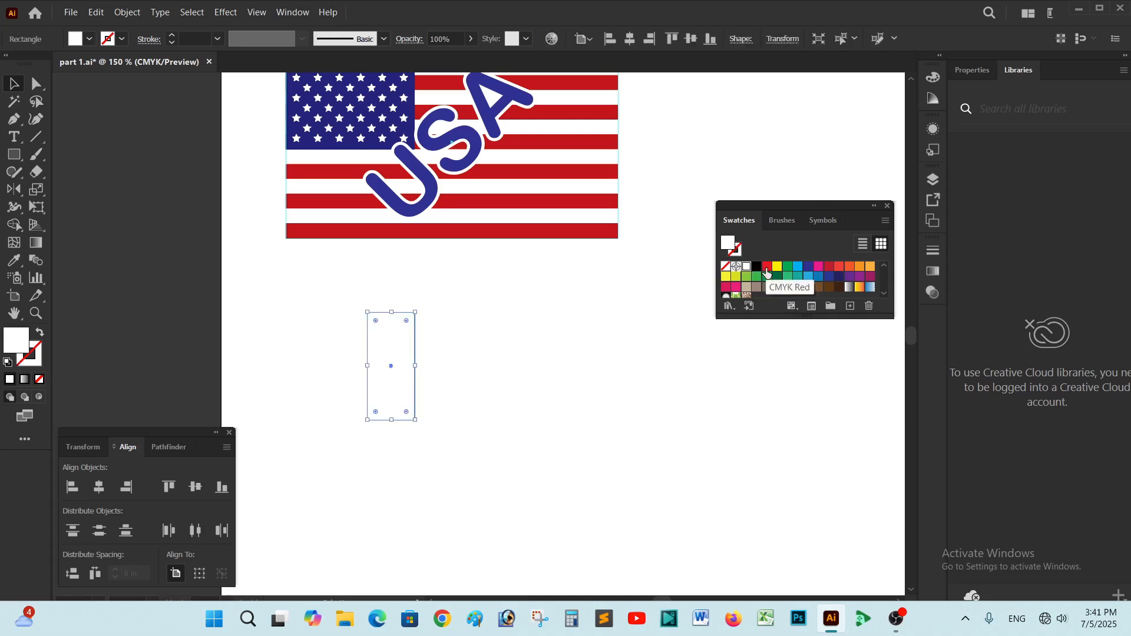
{"action": "left_click", "coordinate": [766, 271]}
{"action": "left_click", "coordinate": [418, 379]}
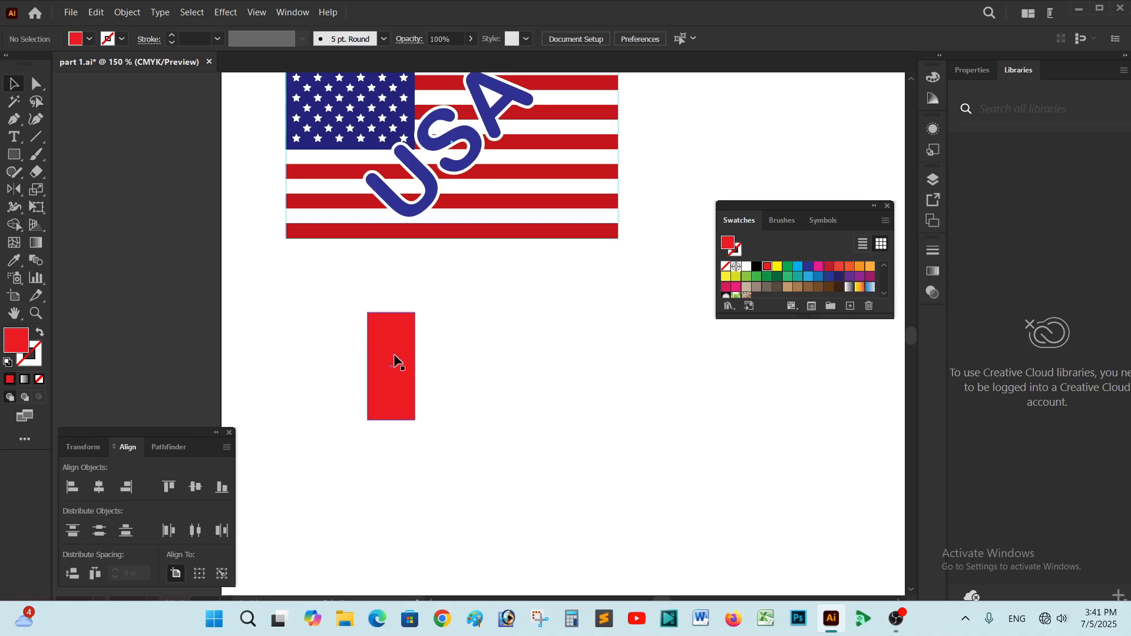
Step: Duplicate the red rectangle horizontally, placing the copy beside the original with a narrow gap
{"action": "left_click", "coordinate": [396, 361]}
{"action": "left_click", "coordinate": [454, 354]}
{"action": "left_click", "coordinate": [404, 354]}
{"action": "left_click", "coordinate": [457, 348]}
{"action": "left_click", "coordinate": [398, 352]}
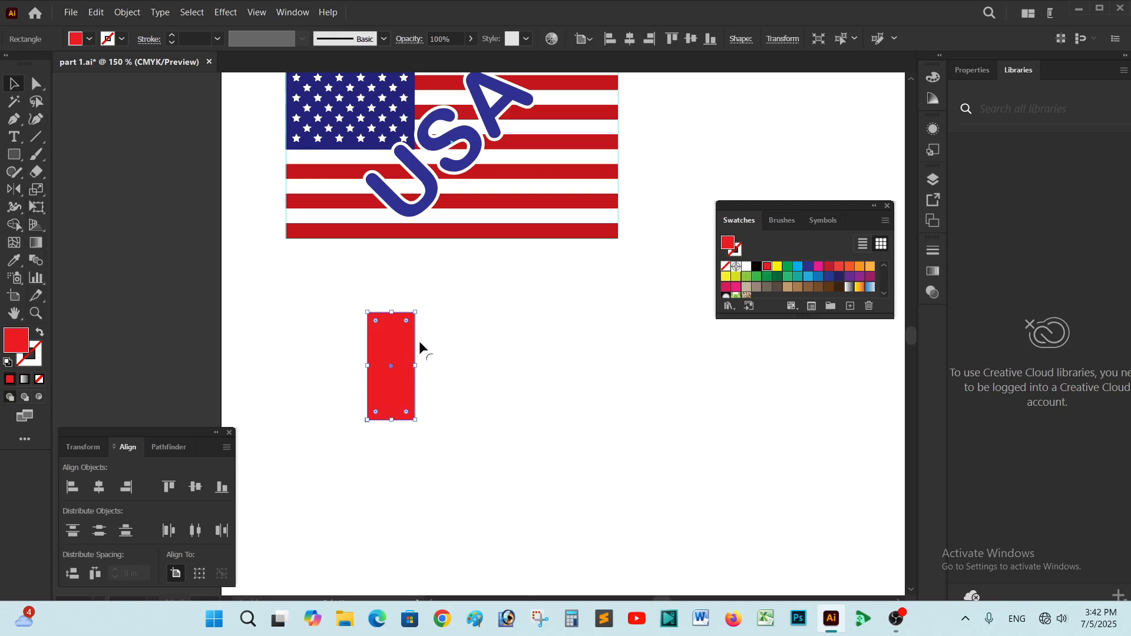
{"action": "left_click", "coordinate": [419, 343]}
{"action": "left_click", "coordinate": [391, 345]}
{"action": "left_click_drag", "start_coordinate": [395, 348], "coordinate": [461, 347]}
{"action": "left_click", "coordinate": [516, 357]}
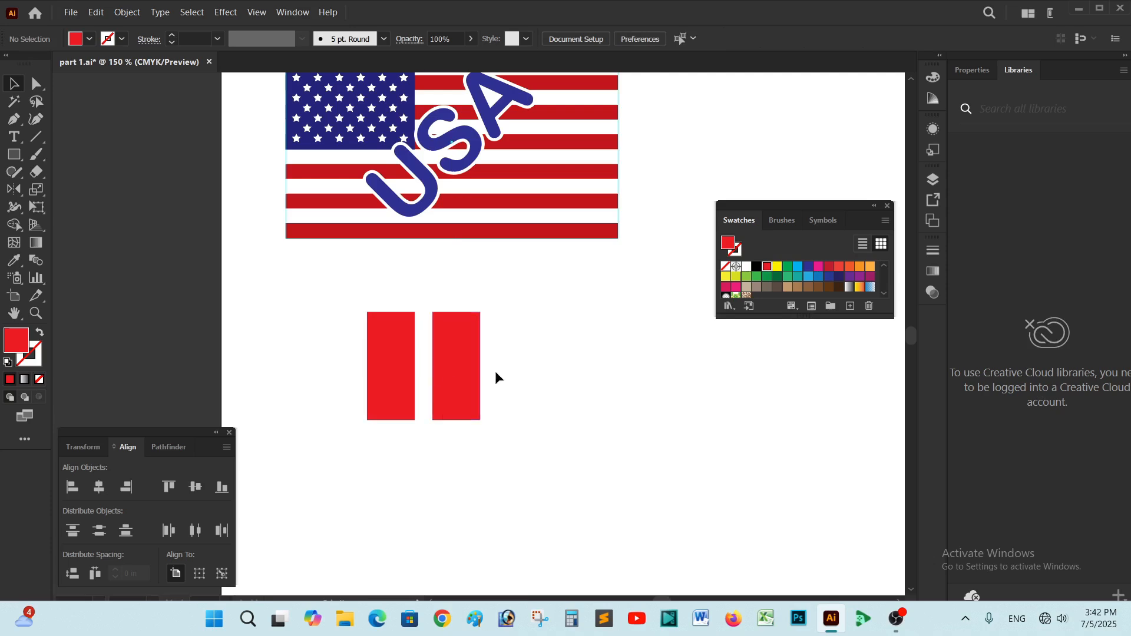
Step: Add three more copies of the red rectangle to form a horizontal row of five with uneven gaps
{"action": "left_click", "coordinate": [445, 351]}
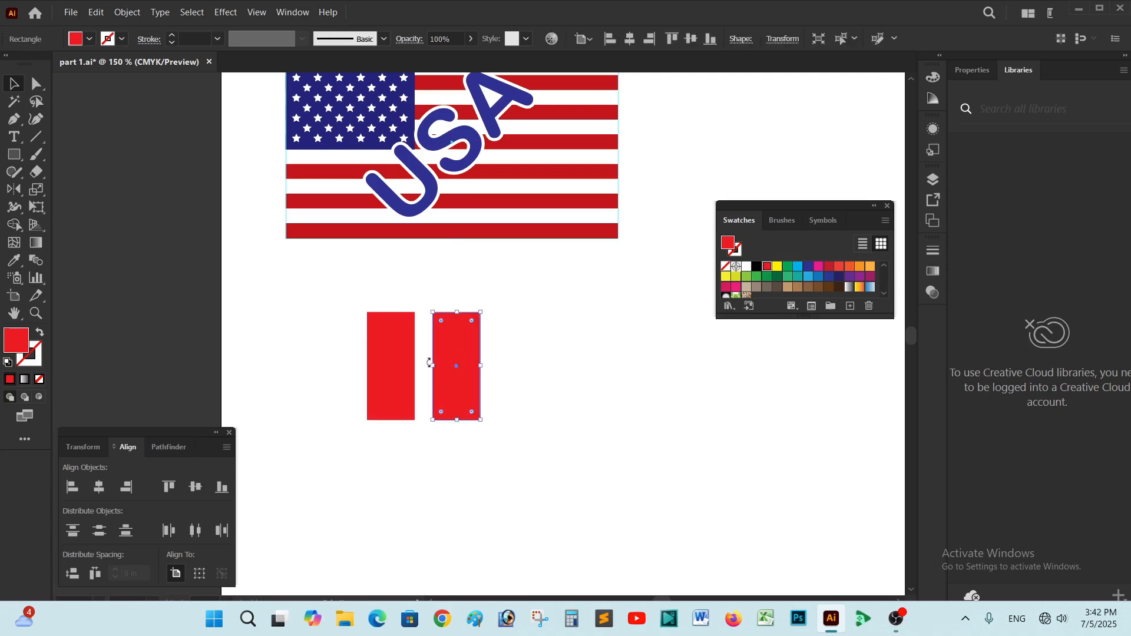
{"action": "left_click_drag", "start_coordinate": [464, 366], "coordinate": [727, 373]}
{"action": "left_click", "coordinate": [771, 436]}
Step: Recolor the second rectangle in the row cyan and the third one dark blue
{"action": "scroll", "coordinate": [771, 436], "scroll_direction": "down", "scroll_amount": 2}
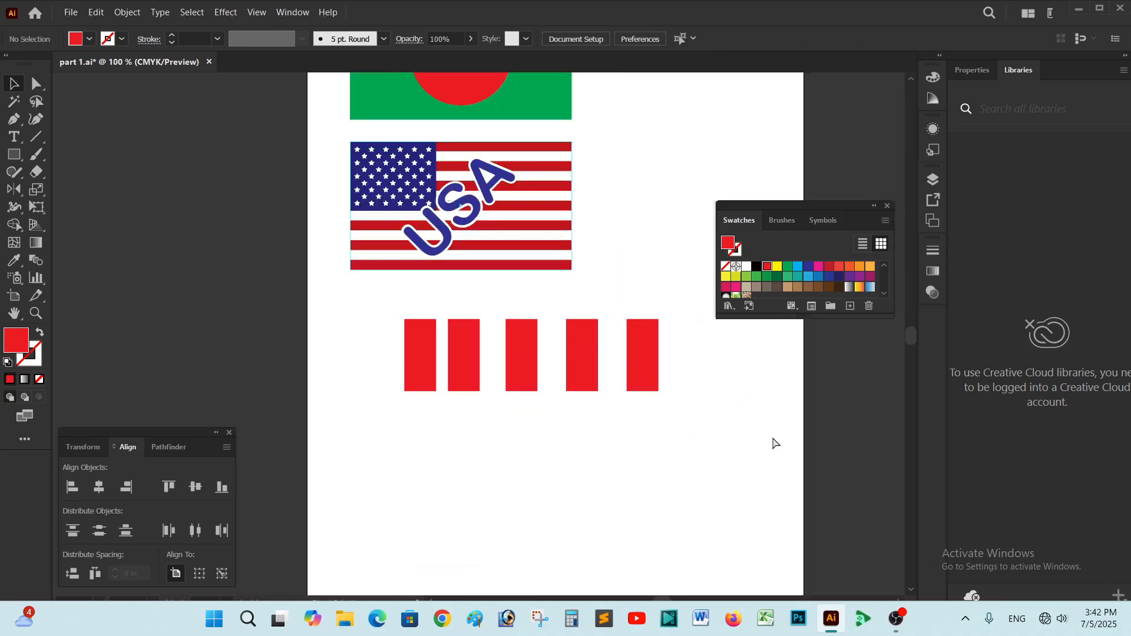
{"action": "scroll", "coordinate": [772, 436], "scroll_direction": "up", "scroll_amount": 3}
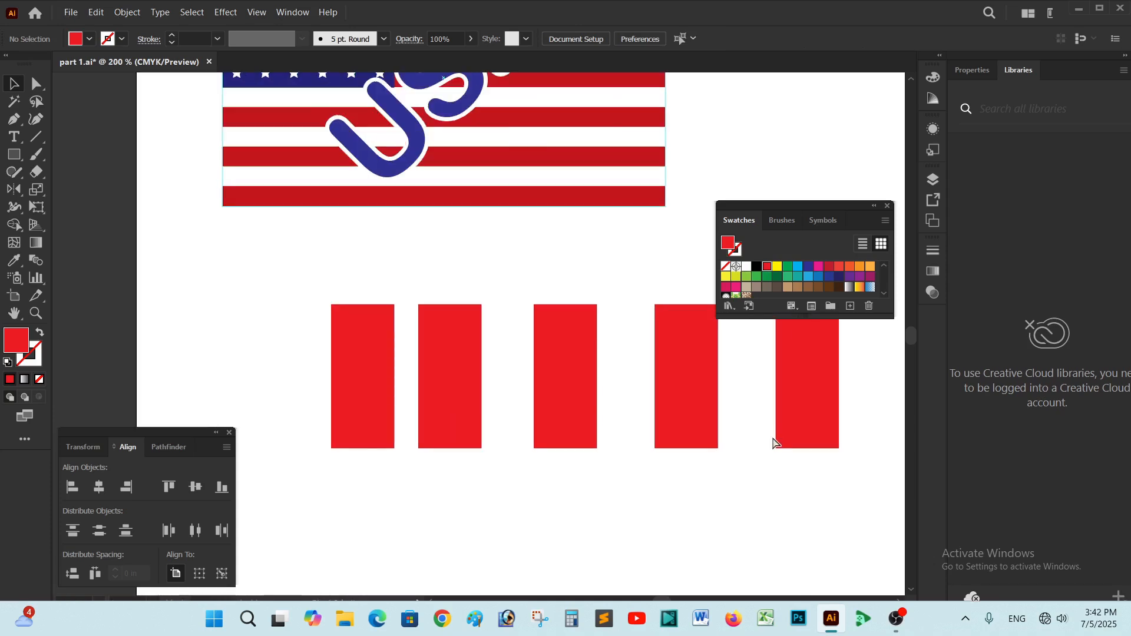
{"action": "scroll", "coordinate": [773, 443], "scroll_direction": "down", "scroll_amount": 1}
{"action": "left_click_drag", "start_coordinate": [773, 437], "coordinate": [711, 488]}
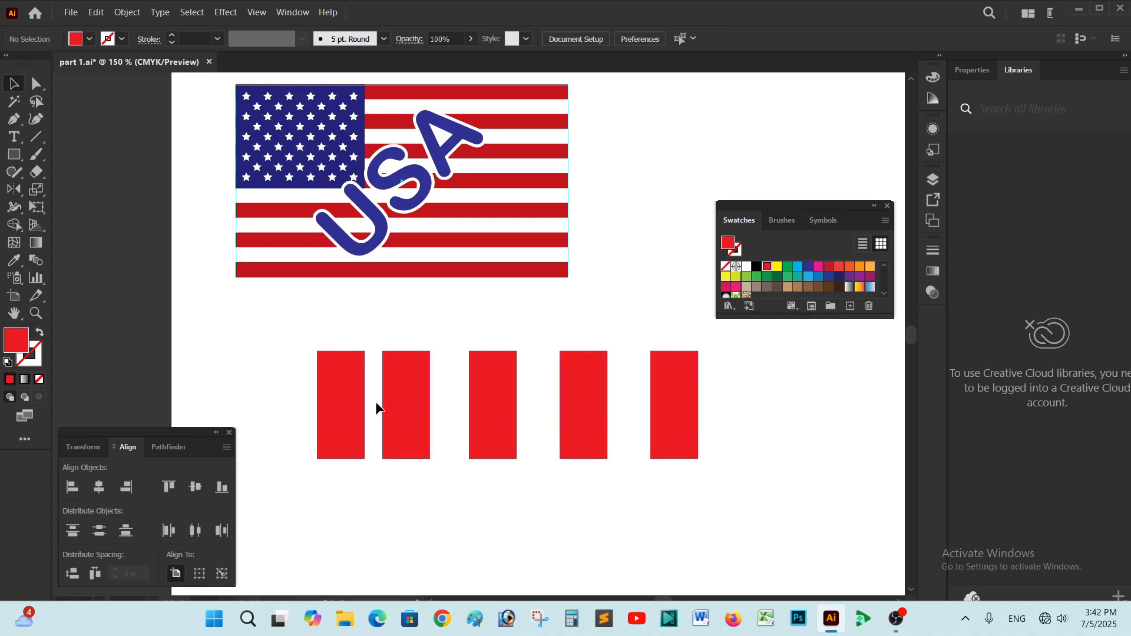
{"action": "left_click", "coordinate": [411, 428]}
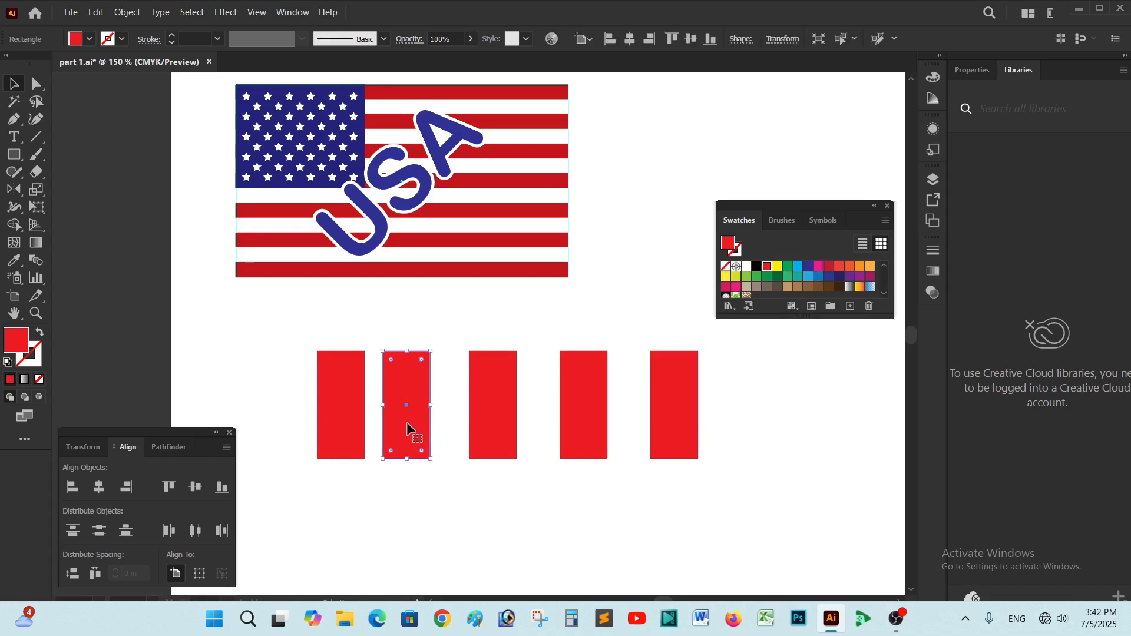
{"action": "left_click", "coordinate": [797, 271]}
{"action": "left_click", "coordinate": [505, 400]}
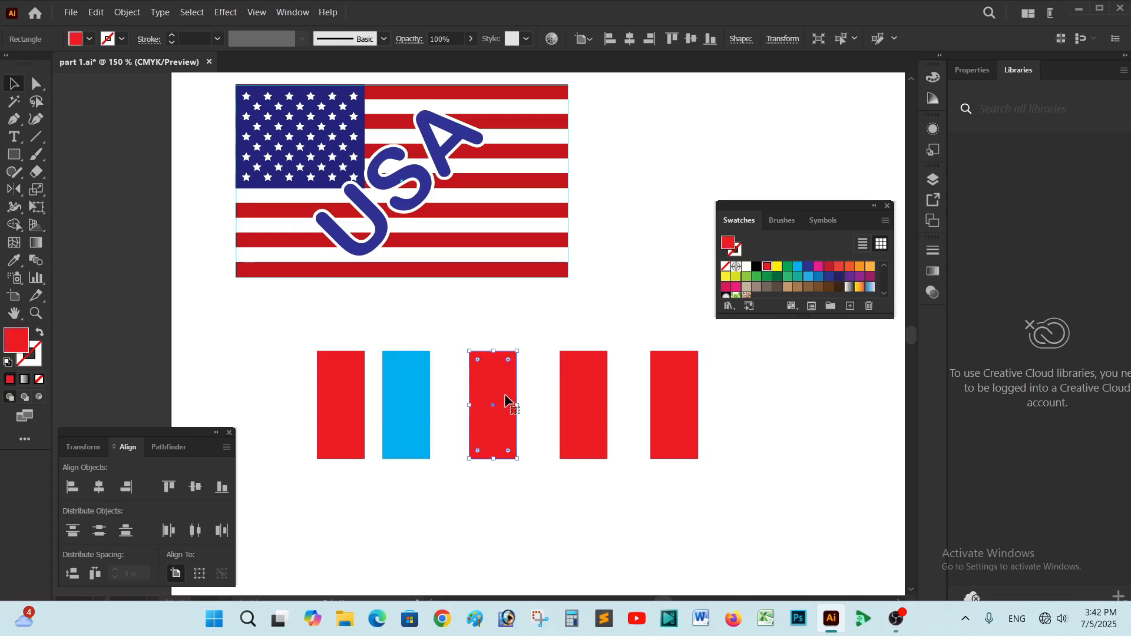
{"action": "left_click", "coordinate": [808, 271]}
Step: Recolor the fourth rectangle in the row orange and the fifth one green
{"action": "left_click", "coordinate": [584, 406]}
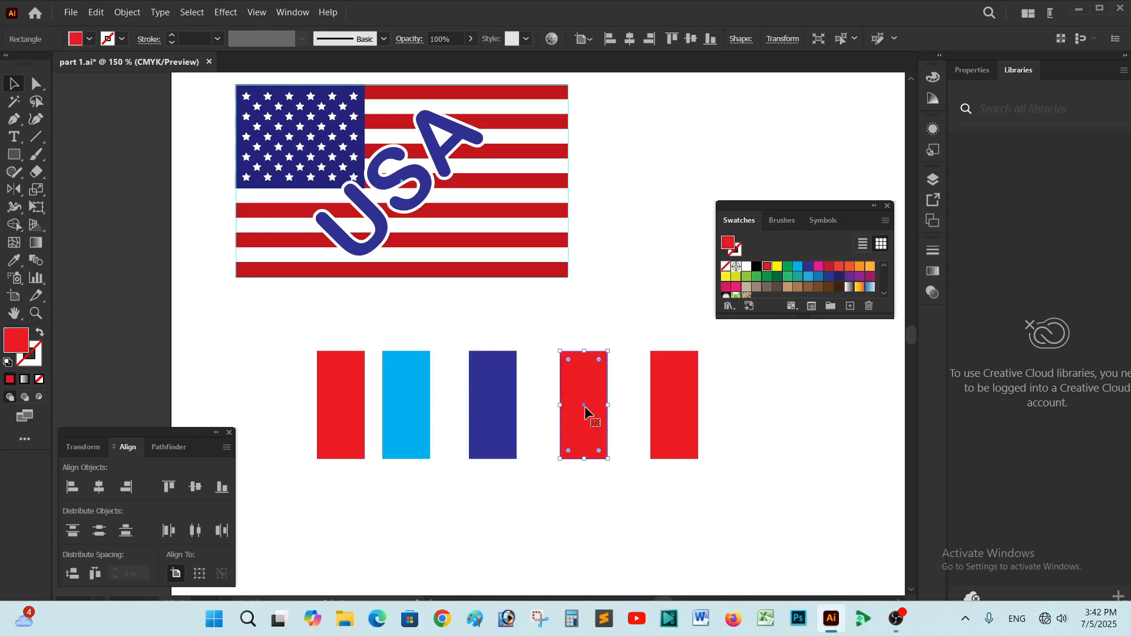
{"action": "left_click", "coordinate": [857, 268]}
{"action": "left_click", "coordinate": [690, 412]}
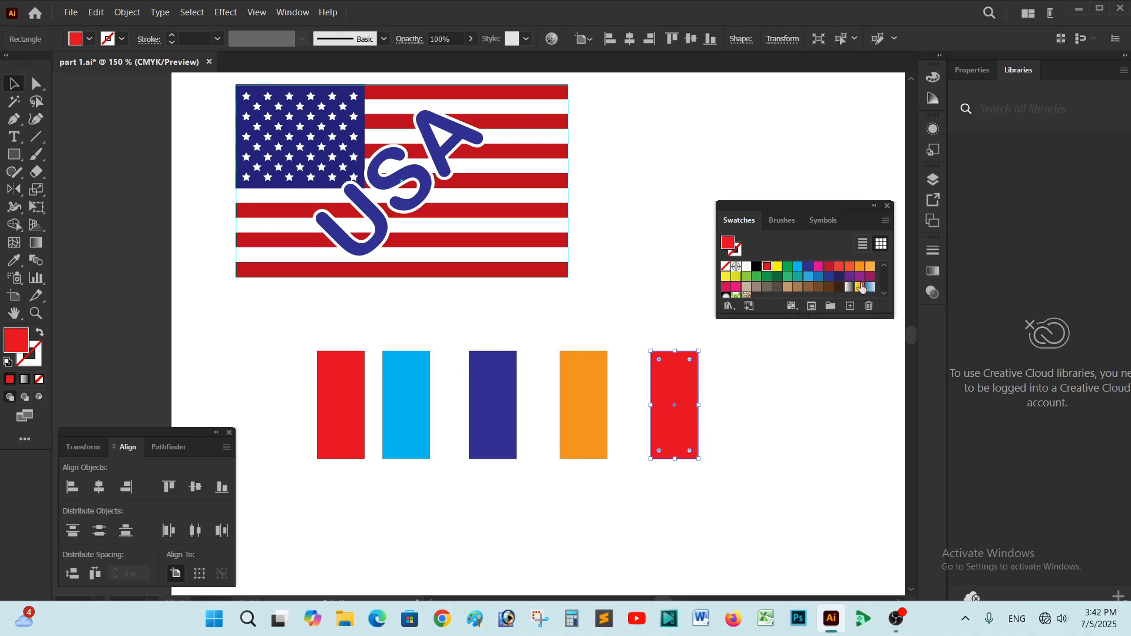
{"action": "left_click", "coordinate": [788, 266]}
{"action": "left_click", "coordinate": [711, 452]}
{"action": "left_click_drag", "start_coordinate": [711, 449], "coordinate": [727, 467]}
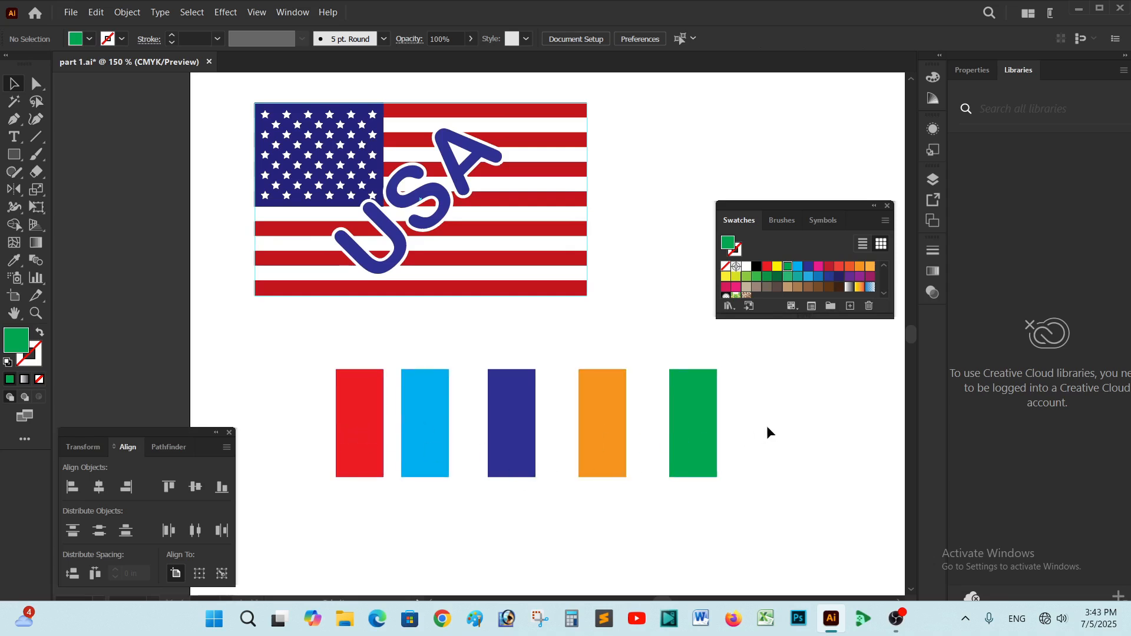
Step: Select all five rectangles, set alignment relative to the selection, and distribute them evenly by their horizontal centers
{"action": "left_click_drag", "start_coordinate": [767, 405], "coordinate": [255, 434]}
{"action": "left_click", "coordinate": [783, 403]}
{"action": "left_click_drag", "start_coordinate": [754, 409], "coordinate": [331, 437]}
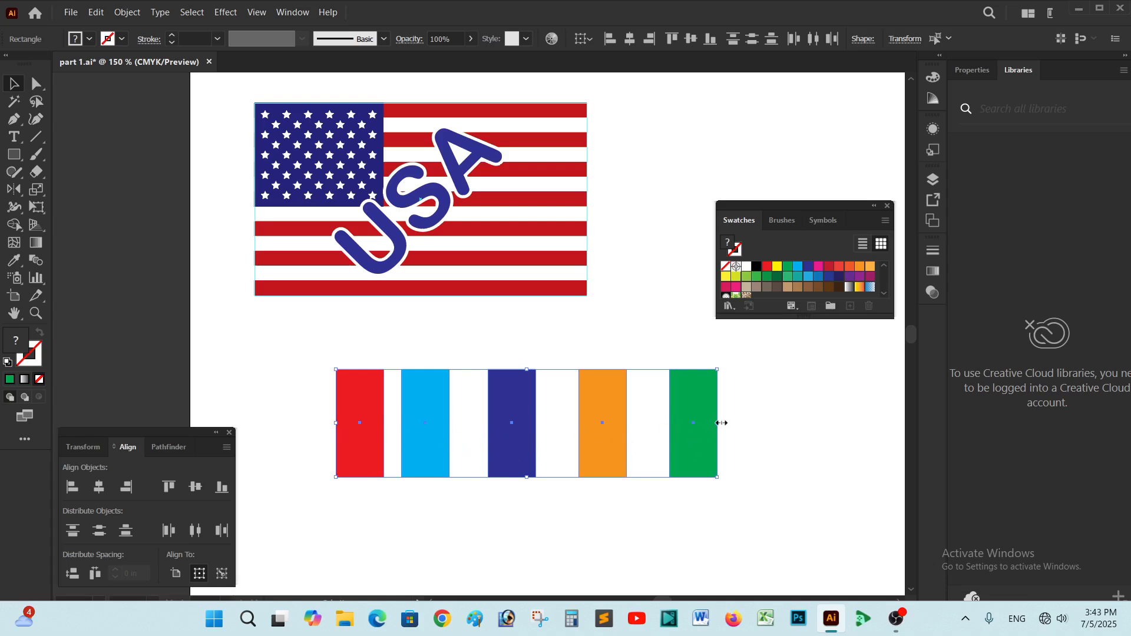
{"action": "left_click_drag", "start_coordinate": [773, 403], "coordinate": [296, 458]}
{"action": "left_click", "coordinate": [195, 530]}
{"action": "left_click", "coordinate": [611, 508]}
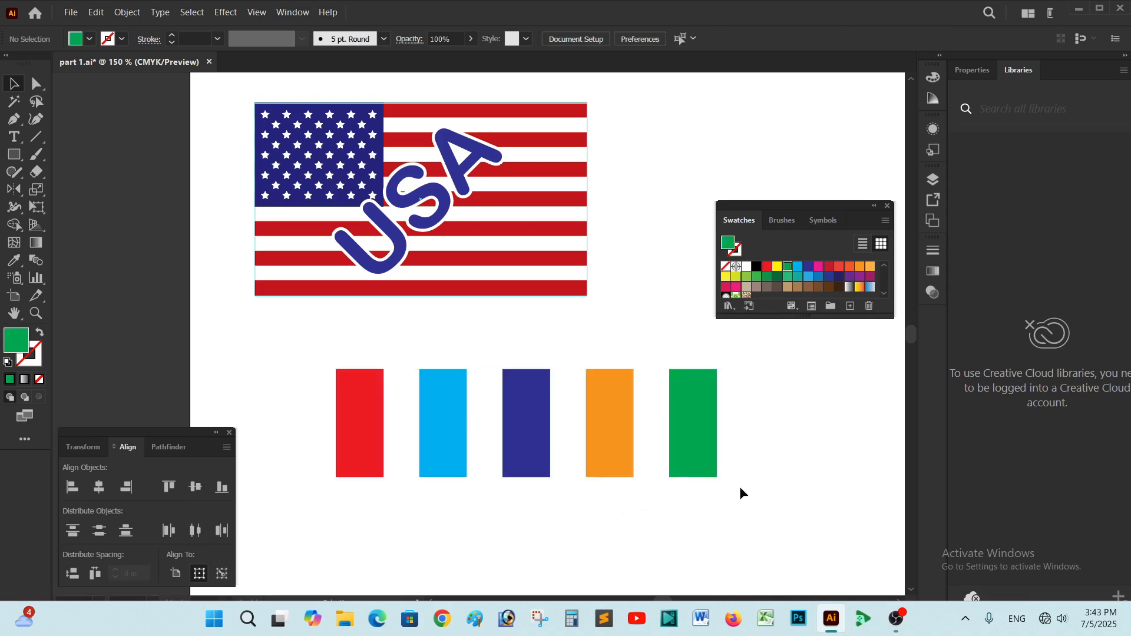
Step: Draw five green circles of different sizes scattered below the row of rectangles using the Ellipse tool
{"action": "scroll", "coordinate": [651, 458], "scroll_direction": "down", "scroll_amount": 3}
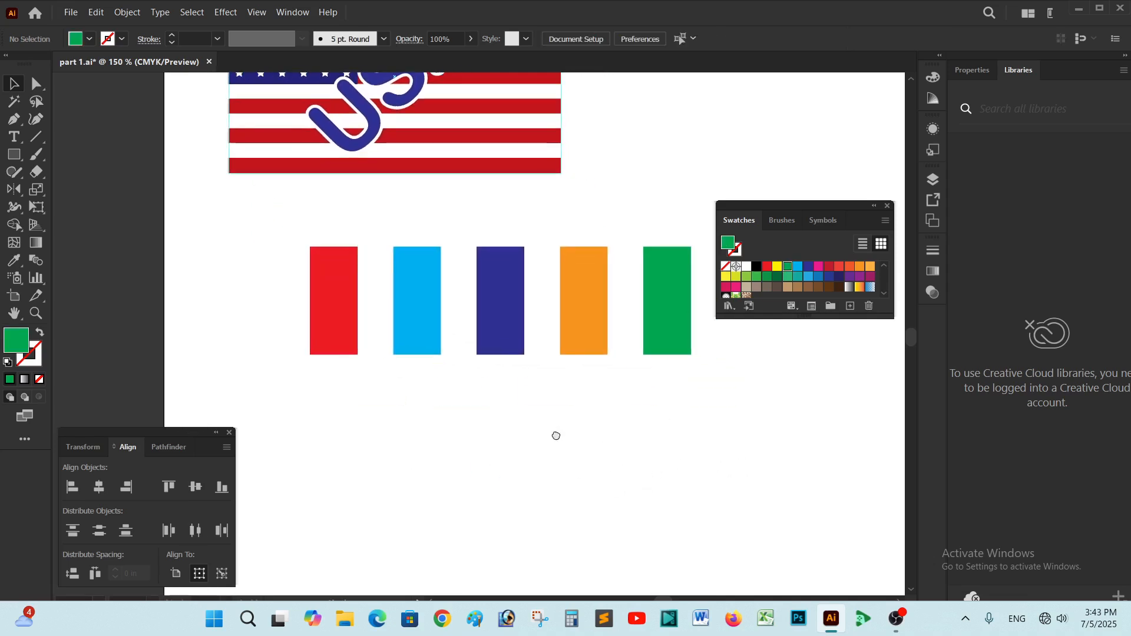
{"action": "left_click", "coordinate": [15, 154]}
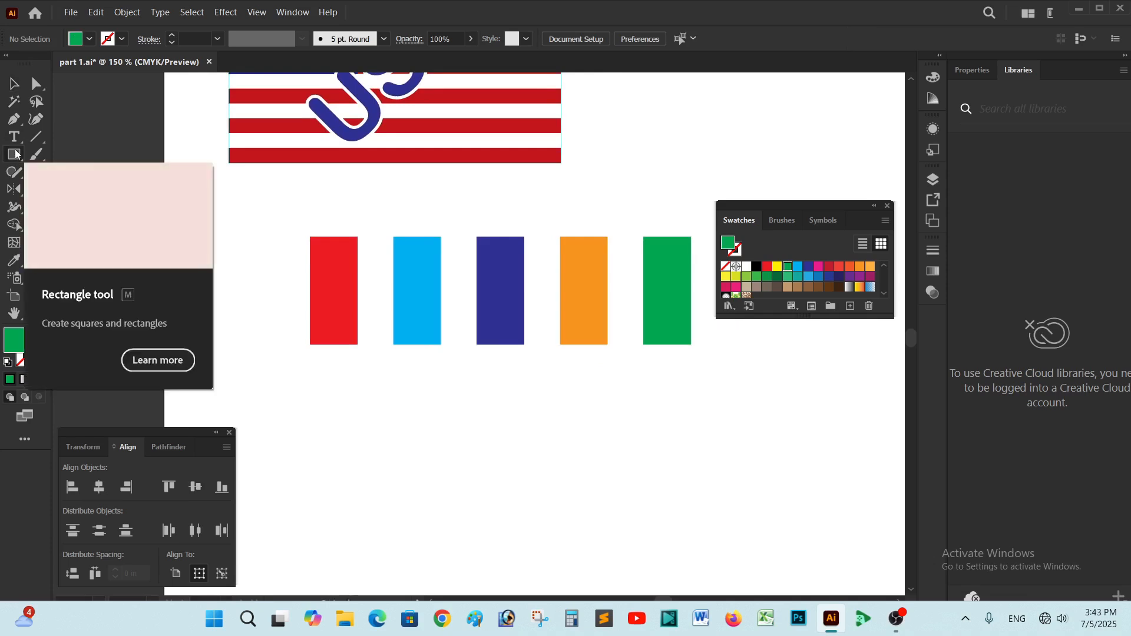
{"action": "left_click", "coordinate": [15, 154]}
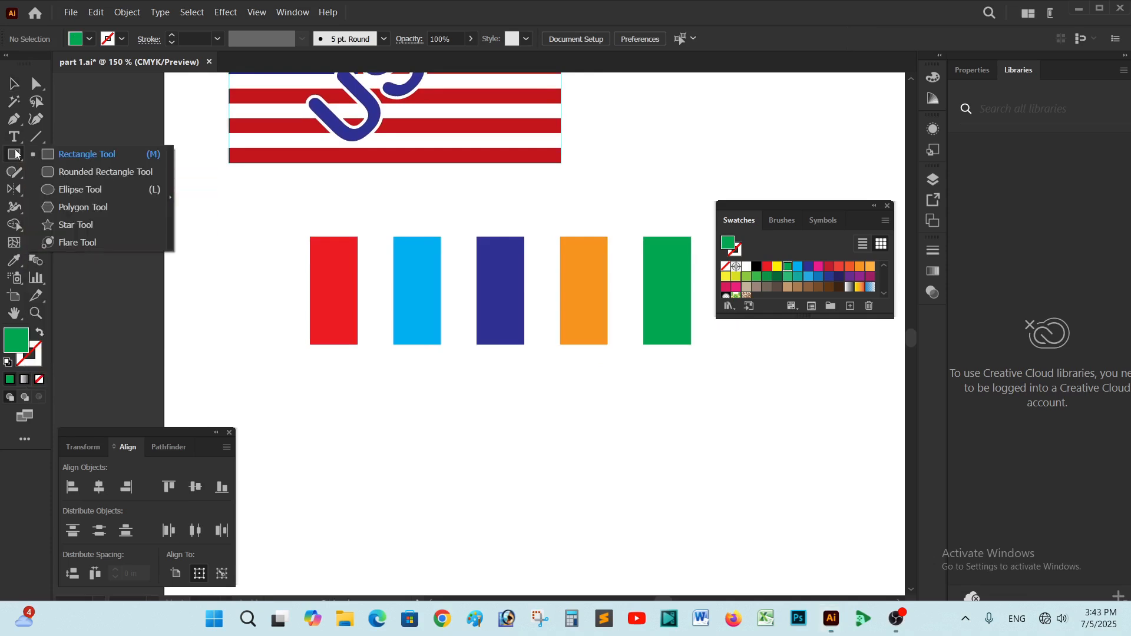
{"action": "left_click", "coordinate": [58, 190]}
{"action": "mouse_move", "coordinate": [378, 425]}
{"action": "left_mouse_down"}
{"action": "mouse_move", "coordinate": [418, 464]}
{"action": "mouse_move", "coordinate": [538, 518]}
{"action": "left_mouse_up"}
{"action": "left_click_drag", "start_coordinate": [621, 424], "coordinate": [681, 485]}
{"action": "left_click_drag", "start_coordinate": [743, 383], "coordinate": [805, 444]}
{"action": "left_click_drag", "start_coordinate": [773, 485], "coordinate": [817, 556]}
{"action": "key", "text": "space"}
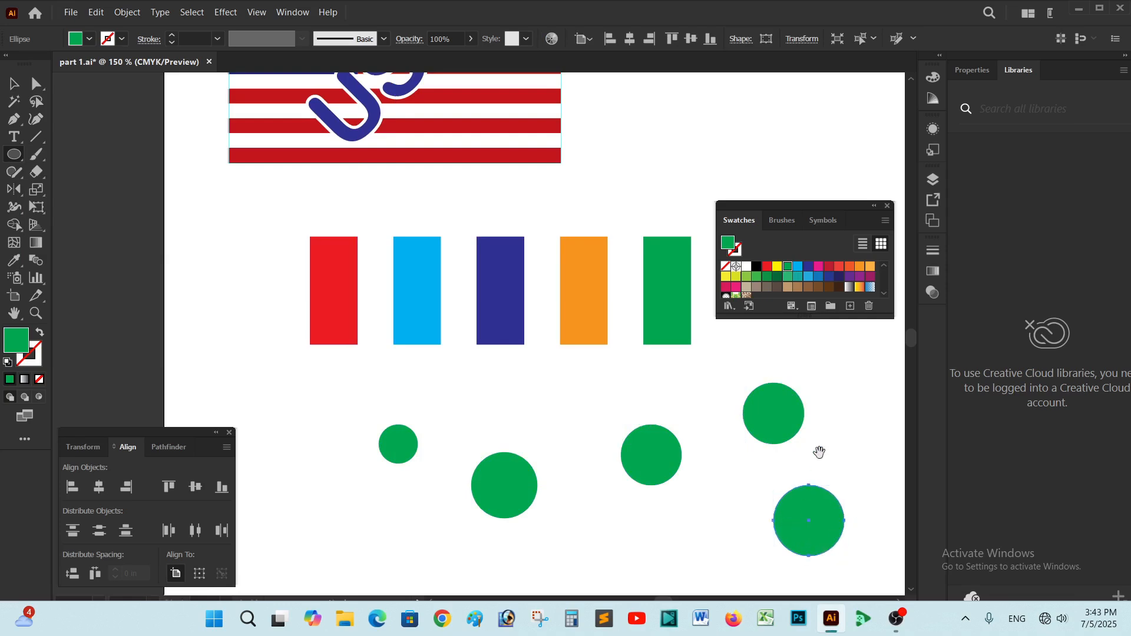
Step: Draw a sixth, small green circle to the left of the five scattered circles with the Ellipse tool
{"action": "left_click_drag", "start_coordinate": [852, 425], "coordinate": [717, 418]}
{"action": "key", "text": "space"}
{"action": "mouse_move", "coordinate": [371, 482]}
{"action": "left_mouse_down"}
{"action": "mouse_move", "coordinate": [505, 416]}
{"action": "mouse_move", "coordinate": [540, 441]}
{"action": "left_mouse_up"}
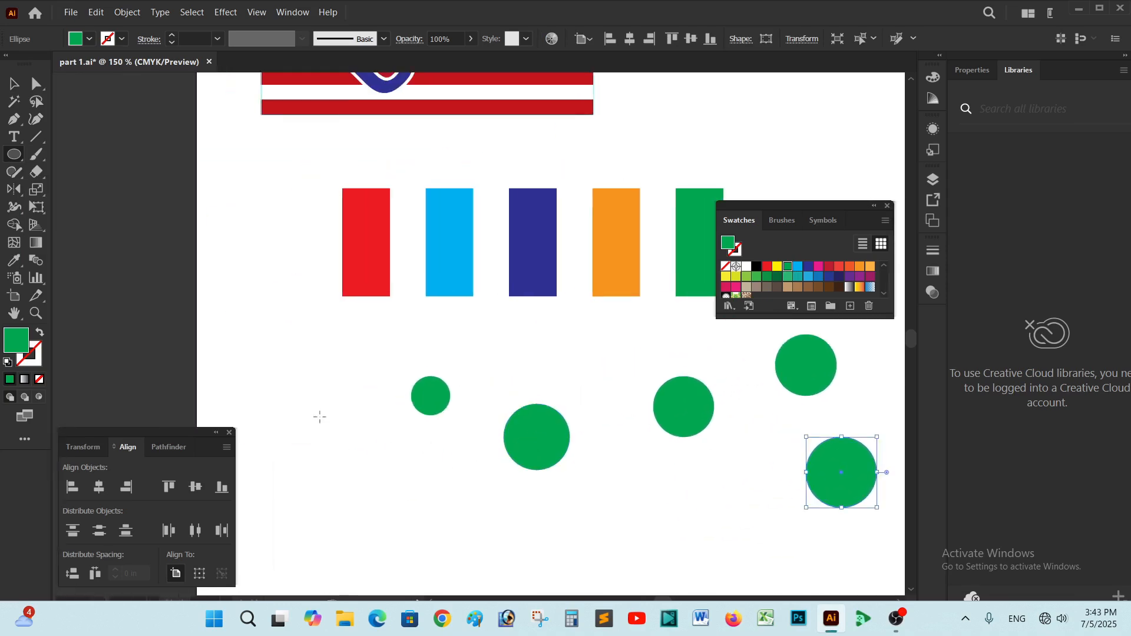
{"action": "left_click_drag", "start_coordinate": [297, 409], "coordinate": [335, 447]}
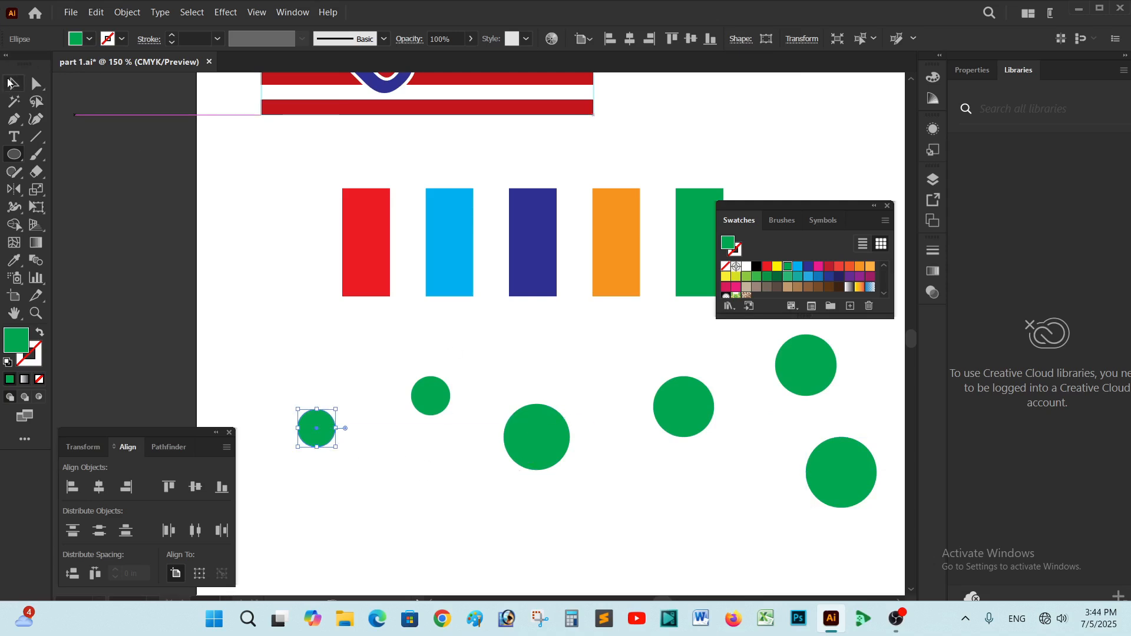
{"action": "key", "text": "v"}
{"action": "left_click", "coordinate": [625, 358]}
Step: Select all six green circles and align them vertically by their top edges
{"action": "key", "text": "space"}
{"action": "left_click_drag", "start_coordinate": [628, 356], "coordinate": [596, 364]}
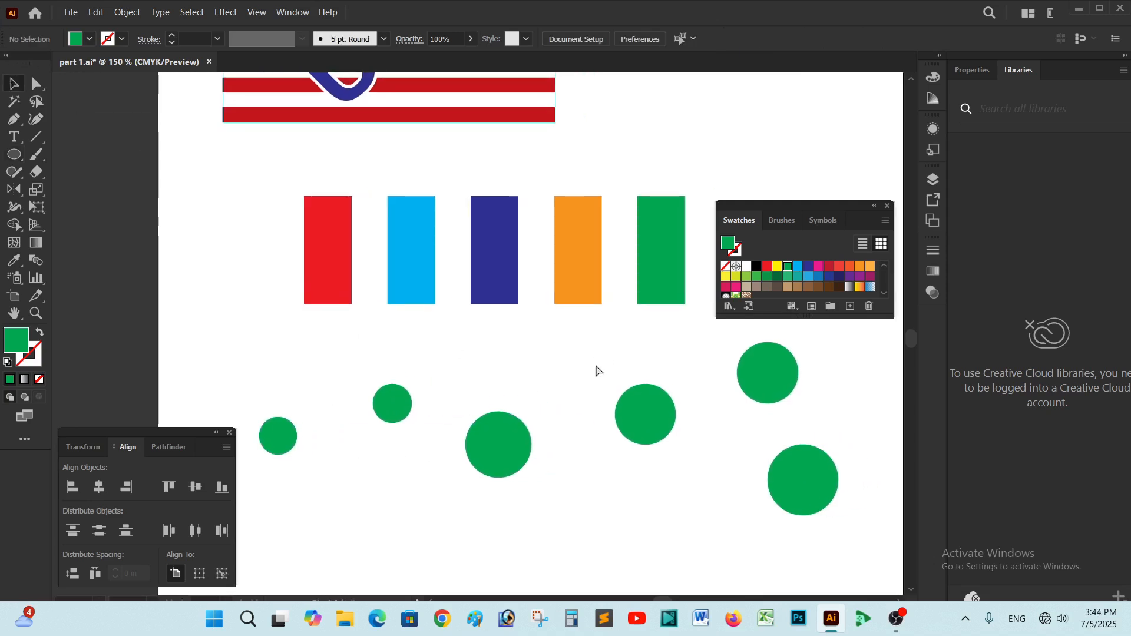
{"action": "key", "text": "ctrl+minus"}
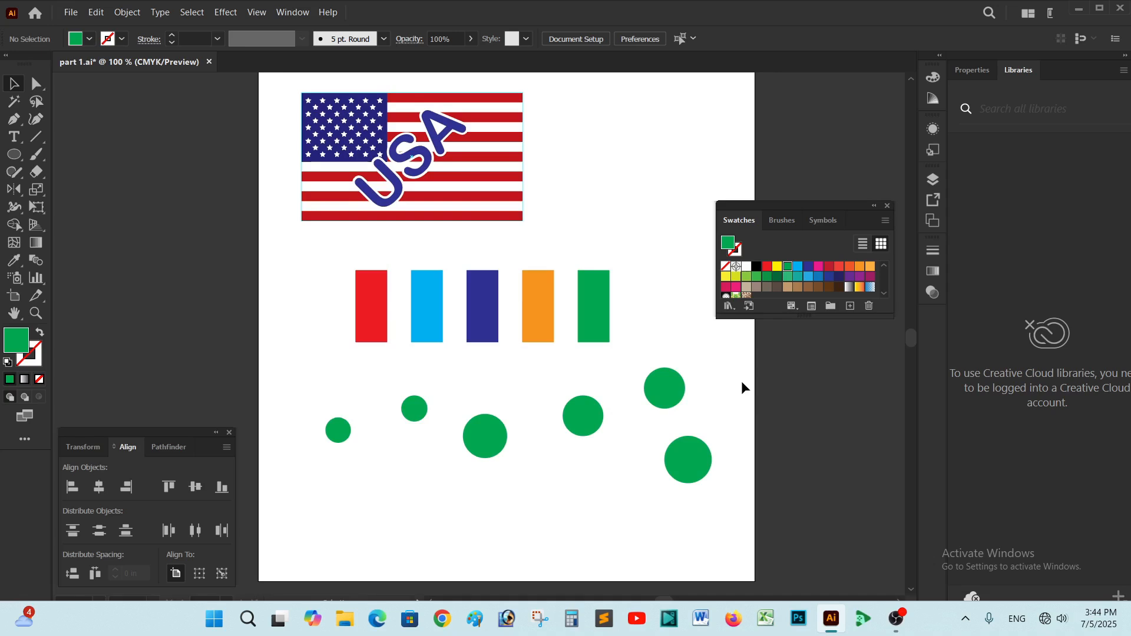
{"action": "left_click_drag", "start_coordinate": [744, 379], "coordinate": [268, 499]}
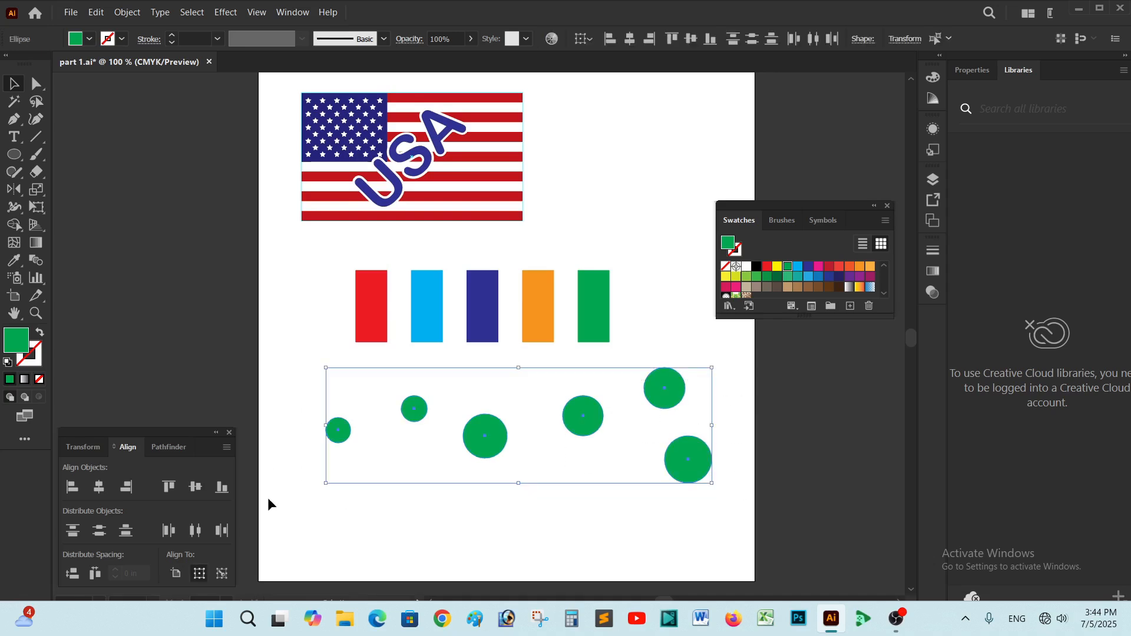
{"action": "left_click", "coordinate": [167, 487]}
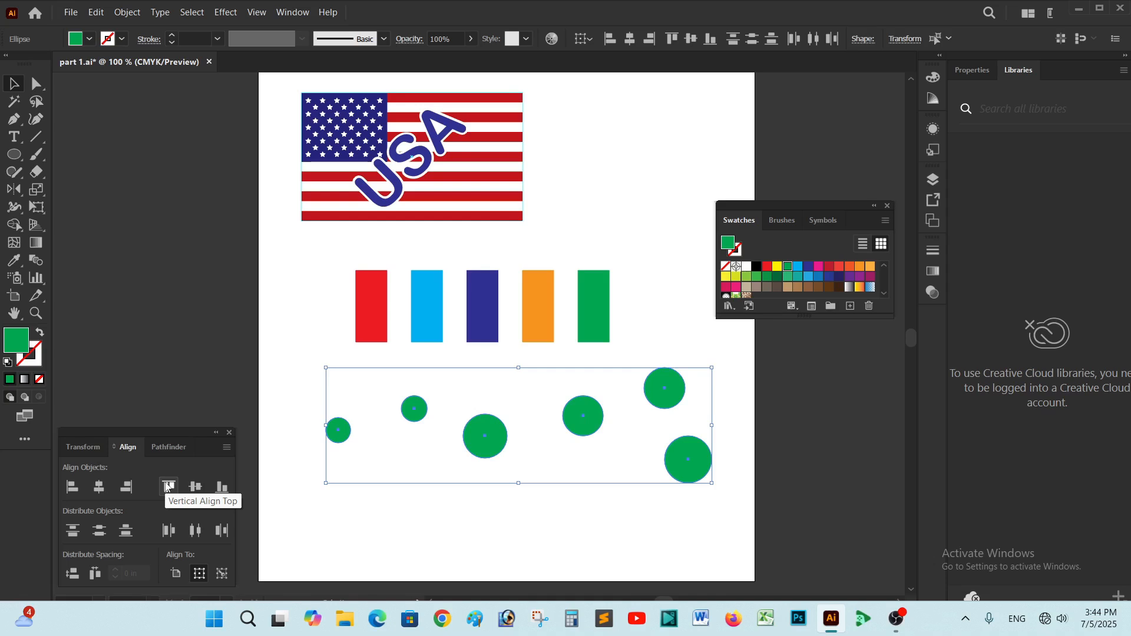
{"action": "left_click", "coordinate": [167, 486]}
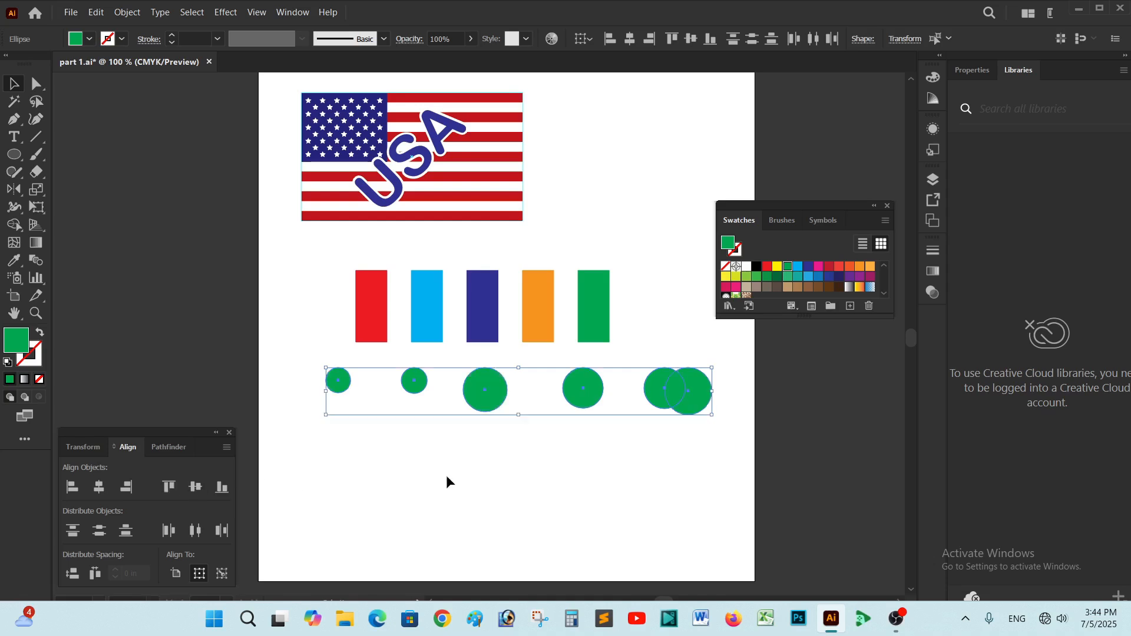
{"action": "left_click", "coordinate": [542, 476]}
Step: Move the rightmost circle about 0.53 in to the right to clear its neighbour, and shift the whole row of circles further down
{"action": "left_click_drag", "start_coordinate": [703, 410], "coordinate": [731, 387]}
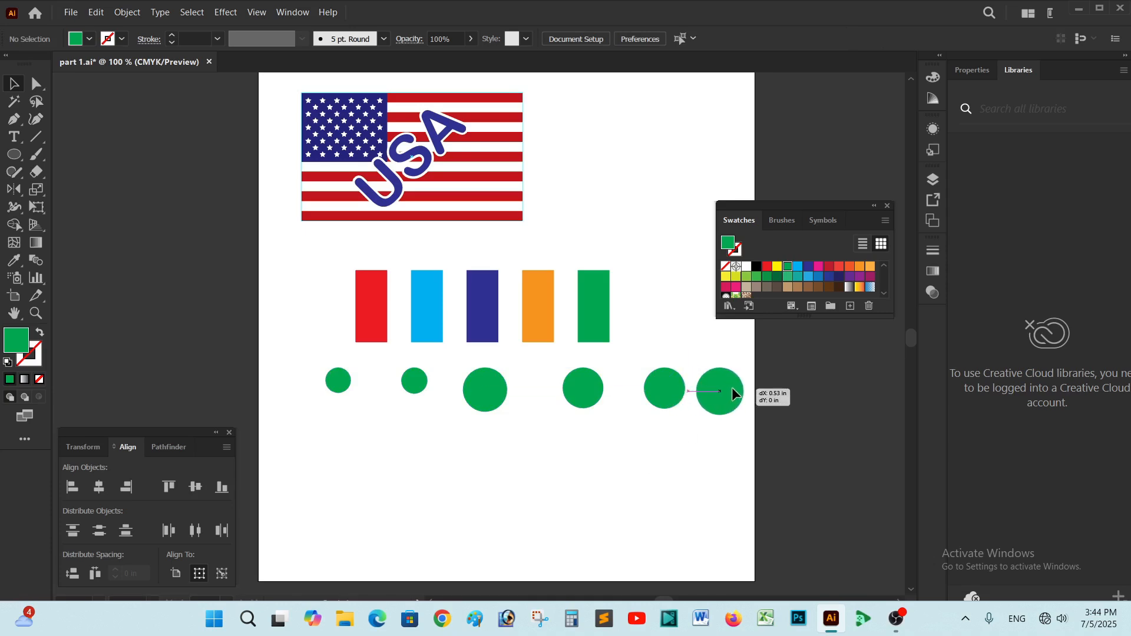
{"action": "left_click", "coordinate": [610, 442]}
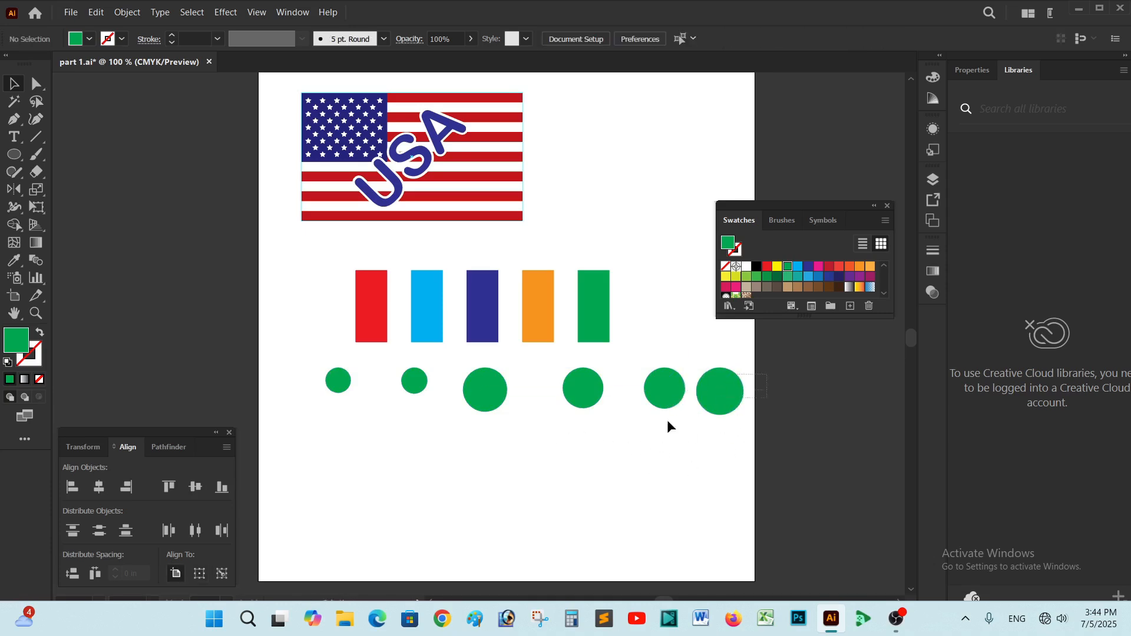
{"action": "left_click_drag", "start_coordinate": [668, 425], "coordinate": [277, 450]}
{"action": "left_click_drag", "start_coordinate": [587, 391], "coordinate": [578, 432]}
{"action": "left_click", "coordinate": [580, 509]}
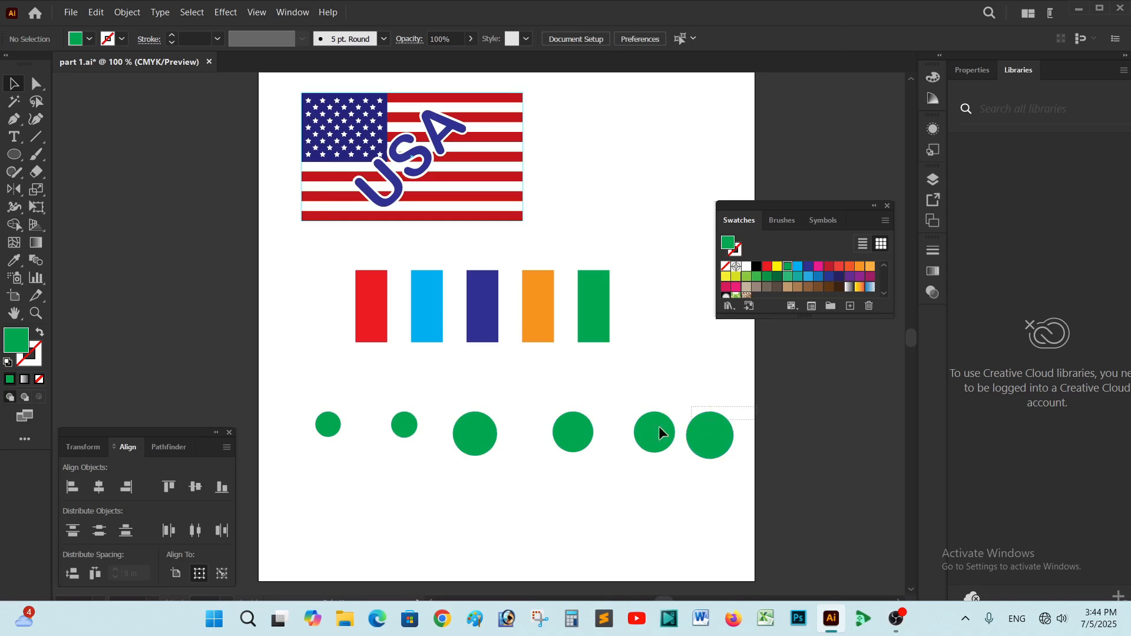
{"action": "left_click_drag", "start_coordinate": [744, 407], "coordinate": [281, 469]}
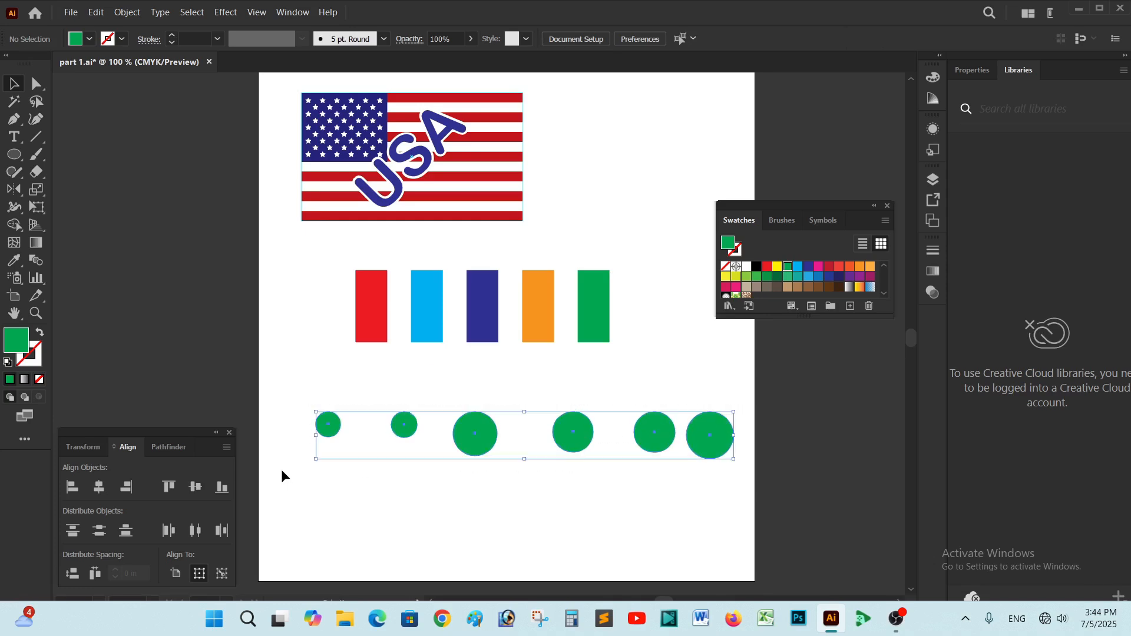
{"action": "left_click", "coordinate": [493, 495]}
{"action": "left_click_drag", "start_coordinate": [735, 412], "coordinate": [297, 474]}
{"action": "left_click", "coordinate": [411, 508]}
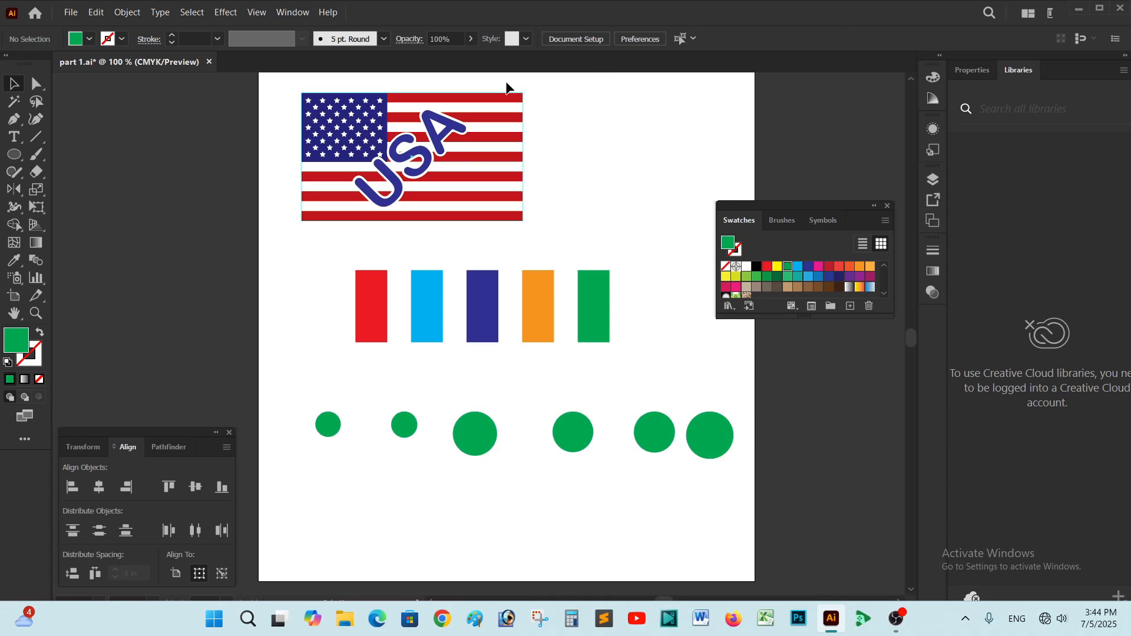
Step: Show the rulers and place a horizontal guide along the top edges of the six circles
{"action": "left_click", "coordinate": [257, 17]}
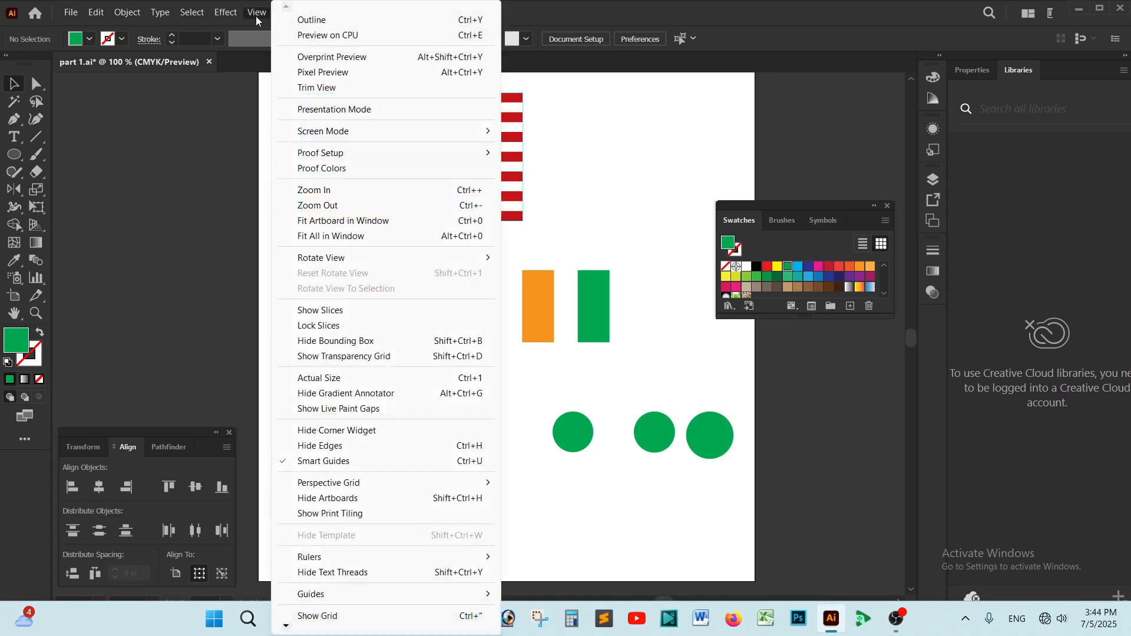
{"action": "mouse_move", "coordinate": [349, 561]}
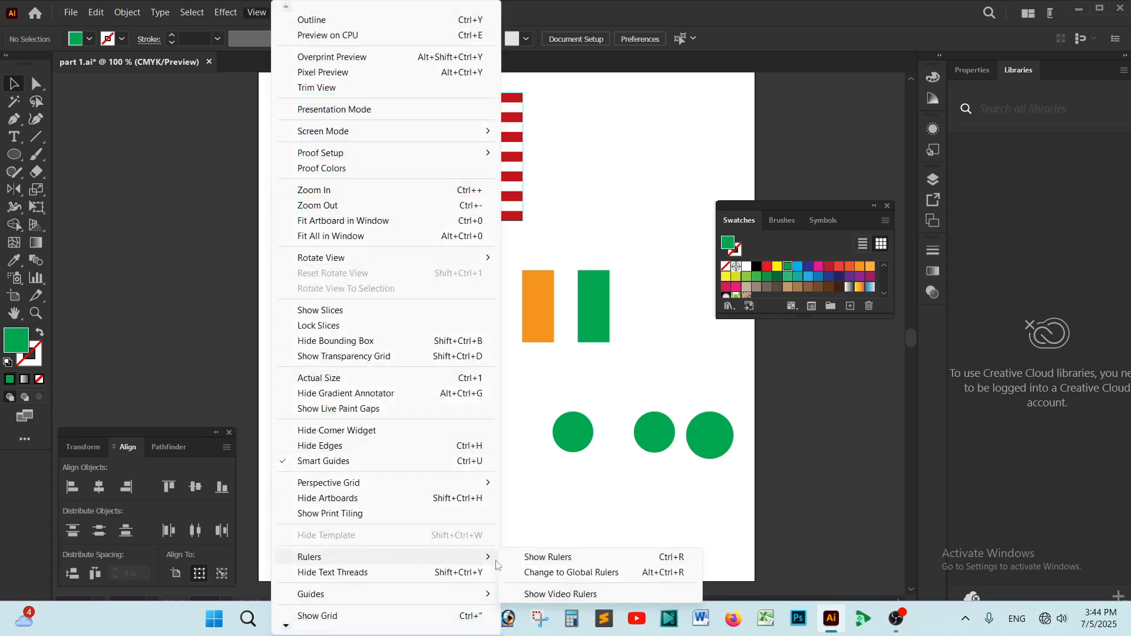
{"action": "left_click", "coordinate": [586, 564]}
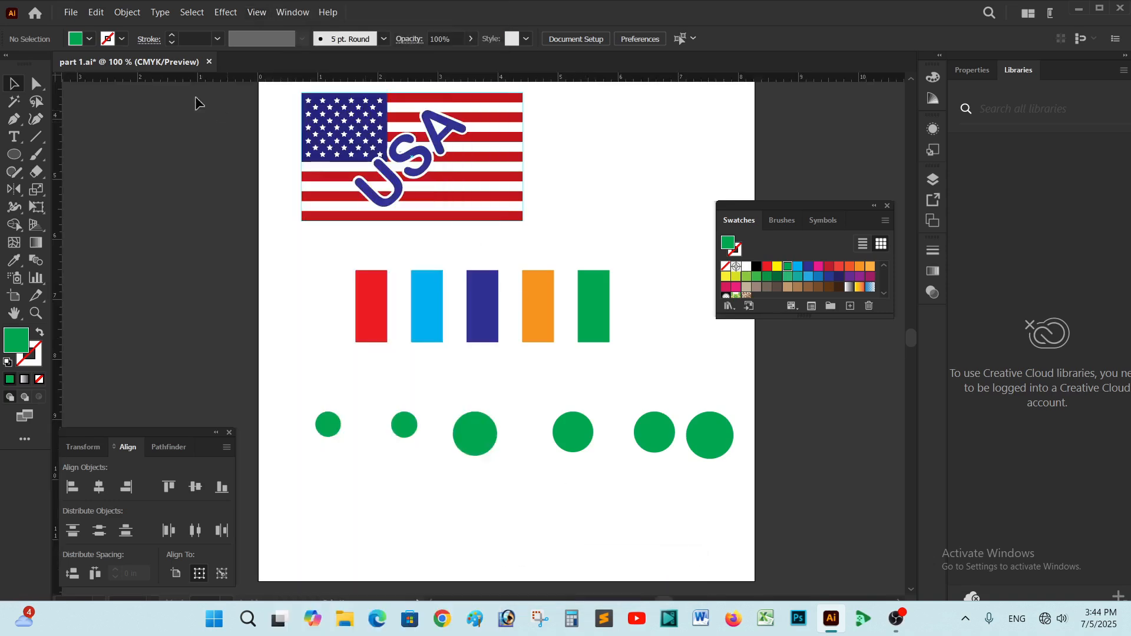
{"action": "left_click_drag", "start_coordinate": [155, 76], "coordinate": [383, 412]}
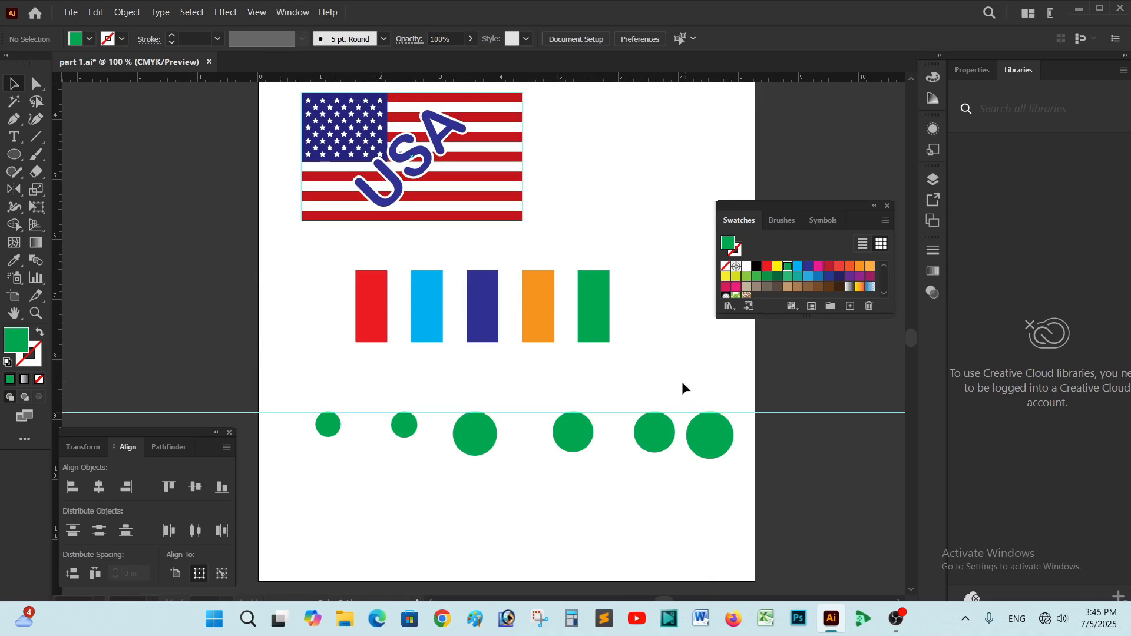
Step: Examine up close how the top edges of the green circles meet the horizontal guide
{"action": "left_click_drag", "start_coordinate": [682, 387], "coordinate": [639, 295]}
{"action": "key", "text": "ctrl+plus"}
{"action": "key", "text": "ctrl+plus"}
{"action": "key", "text": "ctrl+plus"}
{"action": "key", "text": "ctrl+plus"}
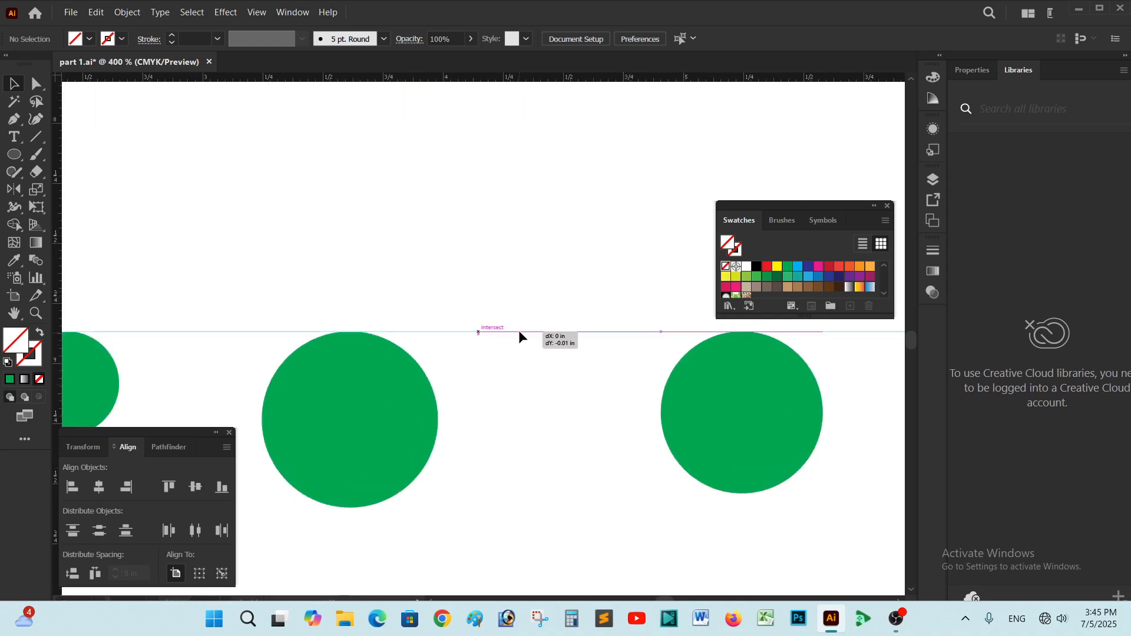
{"action": "key", "text": "ctrl+minus"}
{"action": "key", "text": "ctrl+1"}
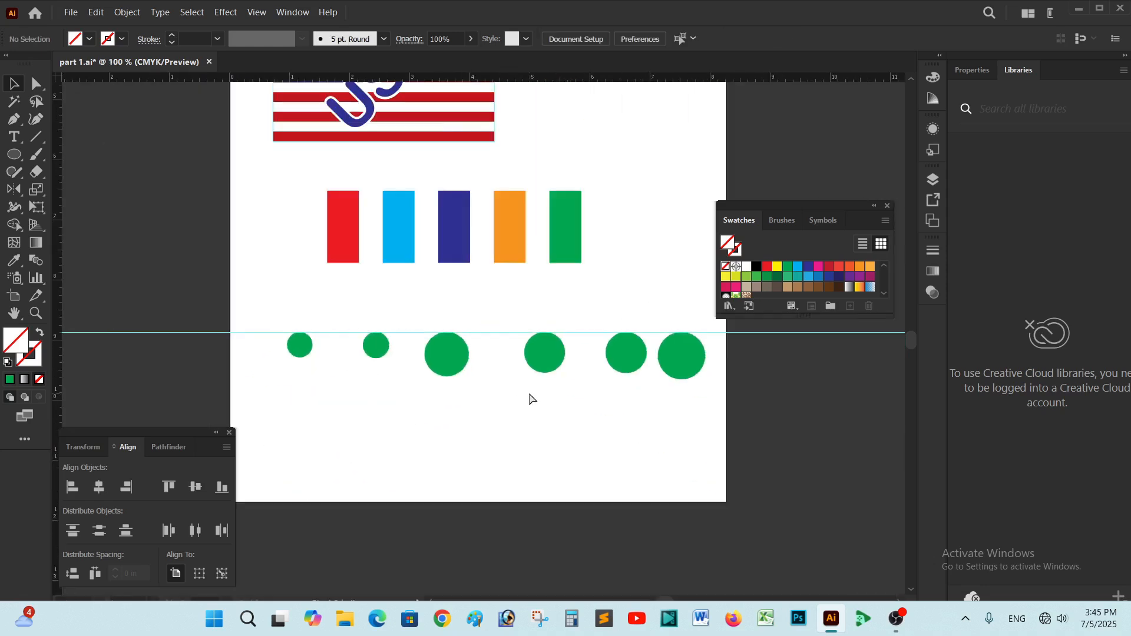
{"action": "left_click_drag", "start_coordinate": [582, 395], "coordinate": [547, 399]}
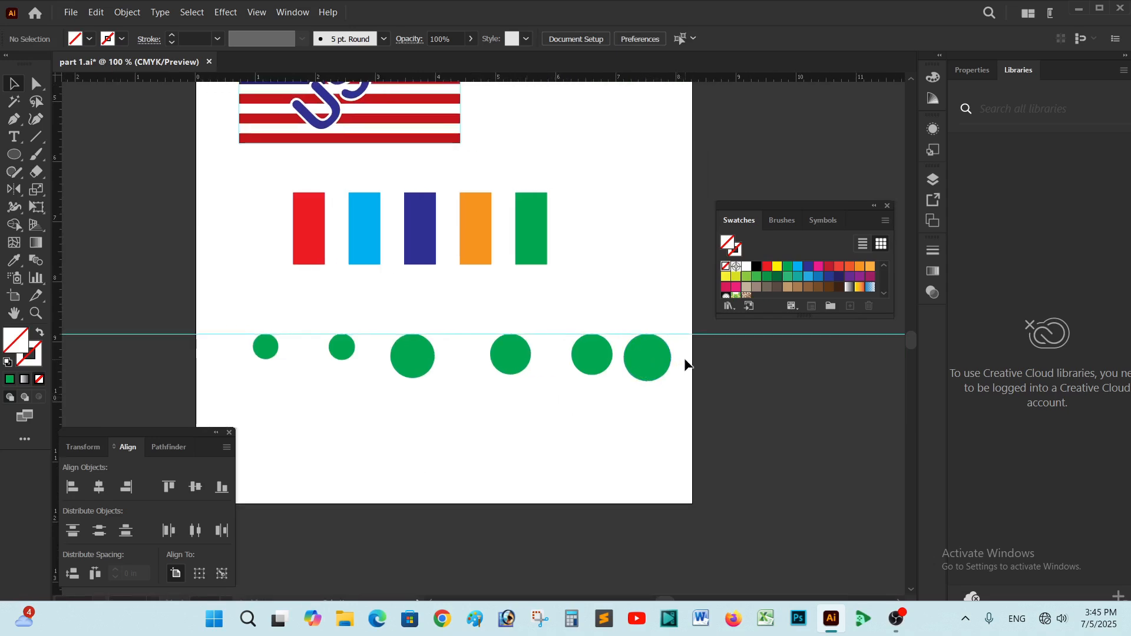
Step: Draw a hexagon below the row of circles with the Polygon tool and fill it dark blue
{"action": "left_click_drag", "start_coordinate": [543, 443], "coordinate": [522, 398]}
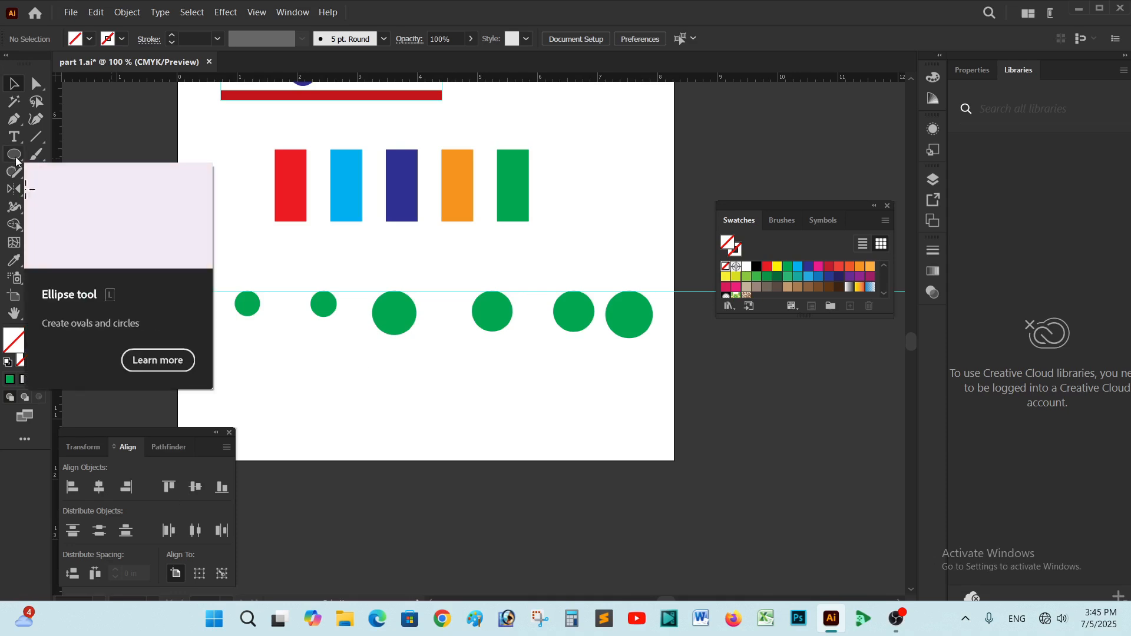
{"action": "mouse_move", "coordinate": [16, 161]}
{"action": "left_mouse_down"}
{"action": "mouse_move", "coordinate": [34, 217]}
{"action": "mouse_move", "coordinate": [77, 210]}
{"action": "left_mouse_up"}
{"action": "left_click_drag", "start_coordinate": [267, 391], "coordinate": [290, 420]}
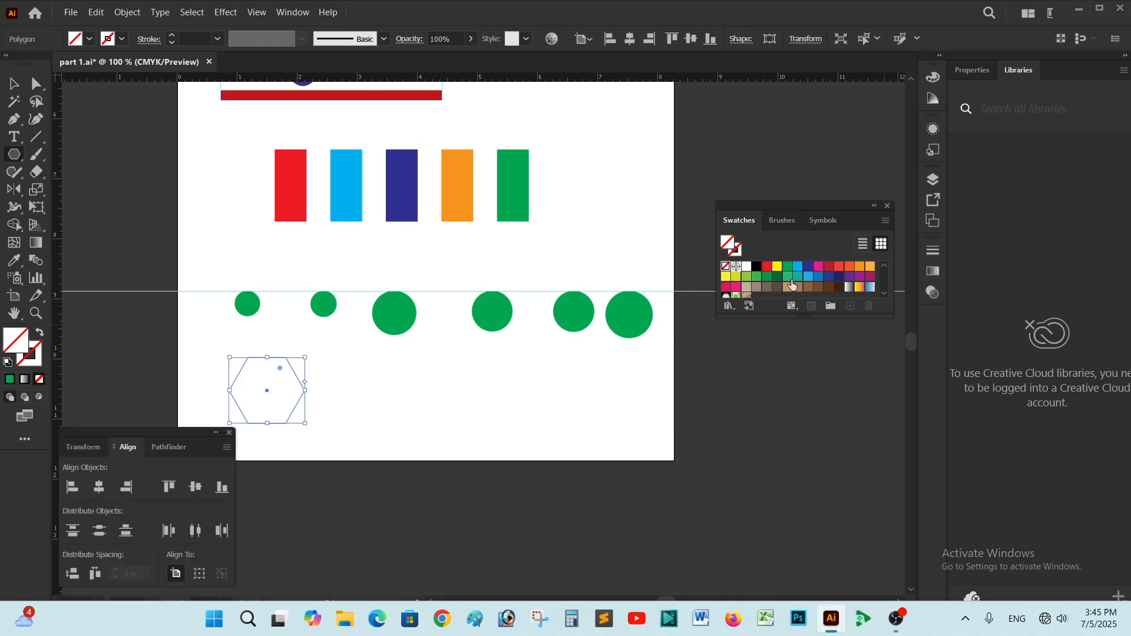
{"action": "left_click", "coordinate": [809, 268]}
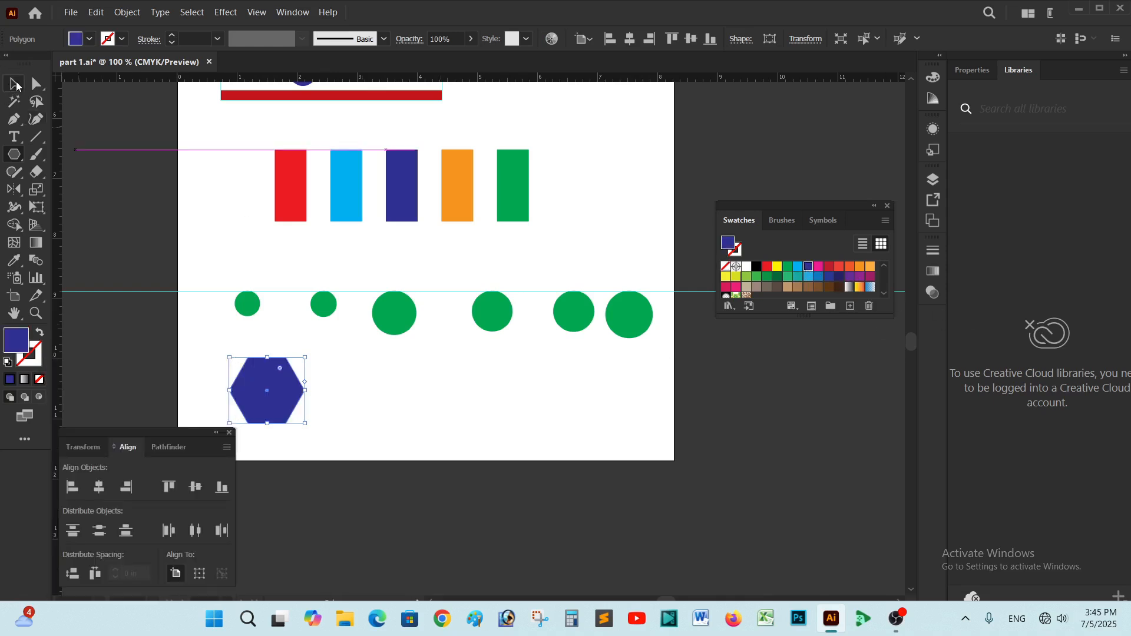
{"action": "left_click", "coordinate": [14, 85]}
Step: Draw a small circle to the right of the hexagon with the Ellipse tool and fill it red
{"action": "left_click_drag", "start_coordinate": [15, 167], "coordinate": [71, 189]}
{"action": "left_click_drag", "start_coordinate": [346, 366], "coordinate": [388, 407]}
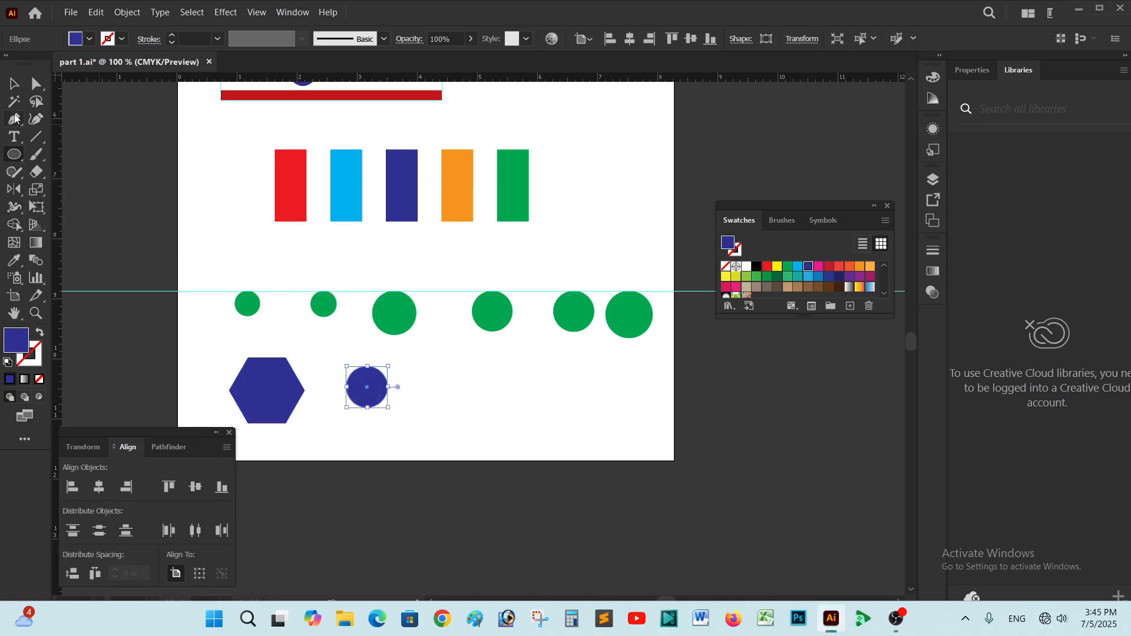
{"action": "left_click", "coordinate": [13, 84]}
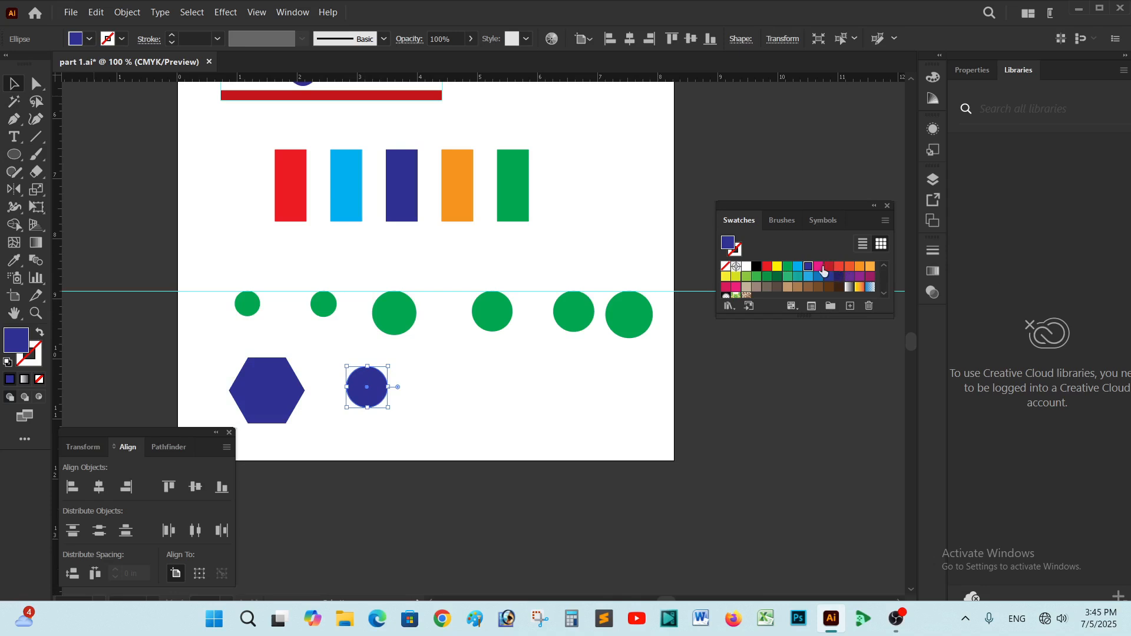
{"action": "left_click", "coordinate": [767, 267]}
{"action": "left_click", "coordinate": [508, 419]}
Step: Draw a small square to the right of the red circle with the Rectangle tool and fill it orange
{"action": "left_click_drag", "start_coordinate": [478, 410], "coordinate": [482, 363]}
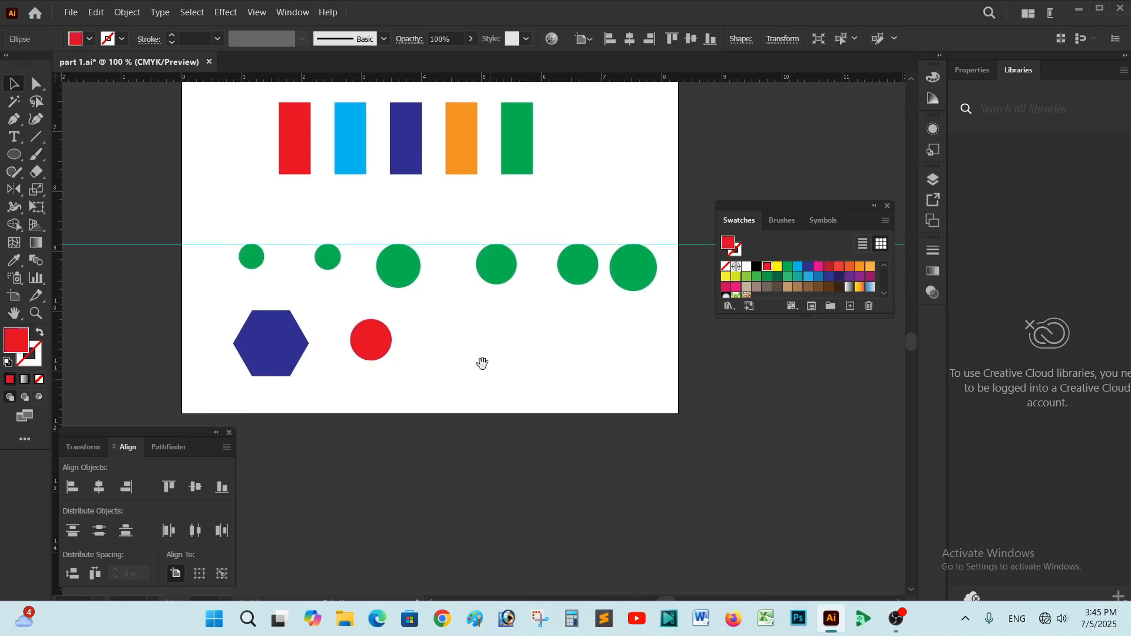
{"action": "left_click_drag", "start_coordinate": [14, 155], "coordinate": [51, 161]}
{"action": "left_click", "coordinate": [51, 160]}
{"action": "left_click_drag", "start_coordinate": [418, 315], "coordinate": [456, 353]}
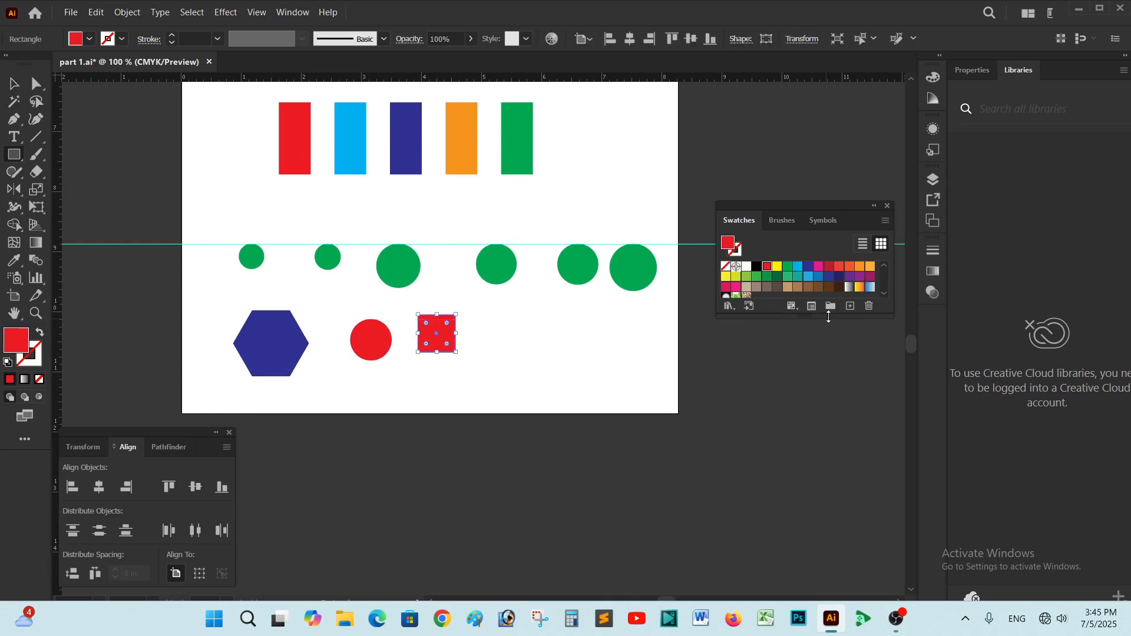
{"action": "left_click", "coordinate": [860, 270]}
{"action": "left_click", "coordinate": [14, 85]}
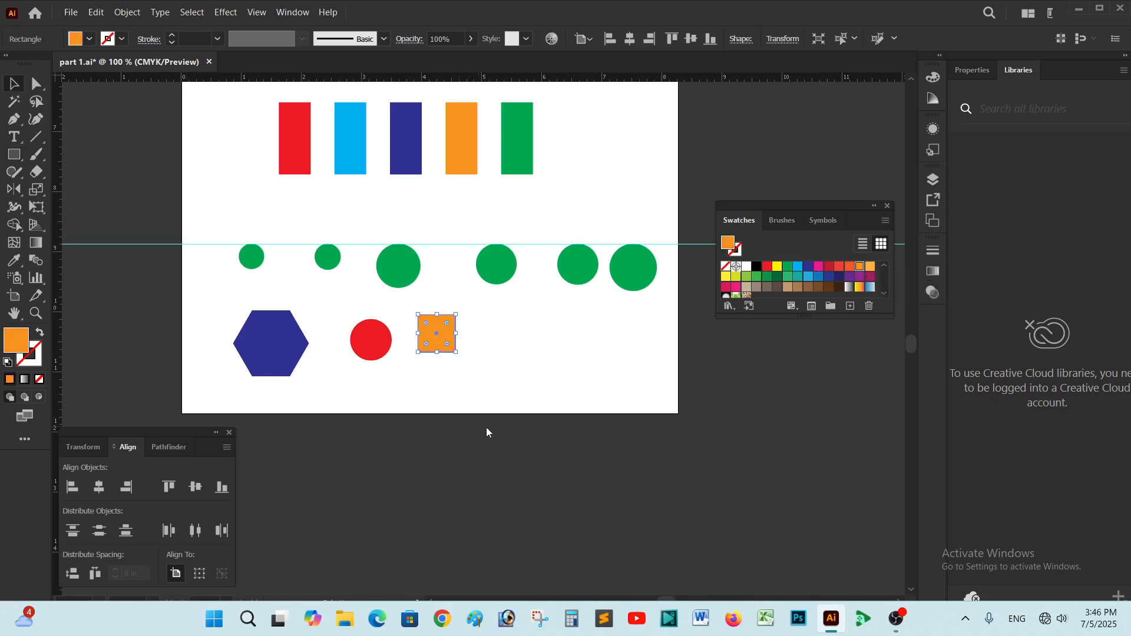
{"action": "left_click", "coordinate": [492, 378]}
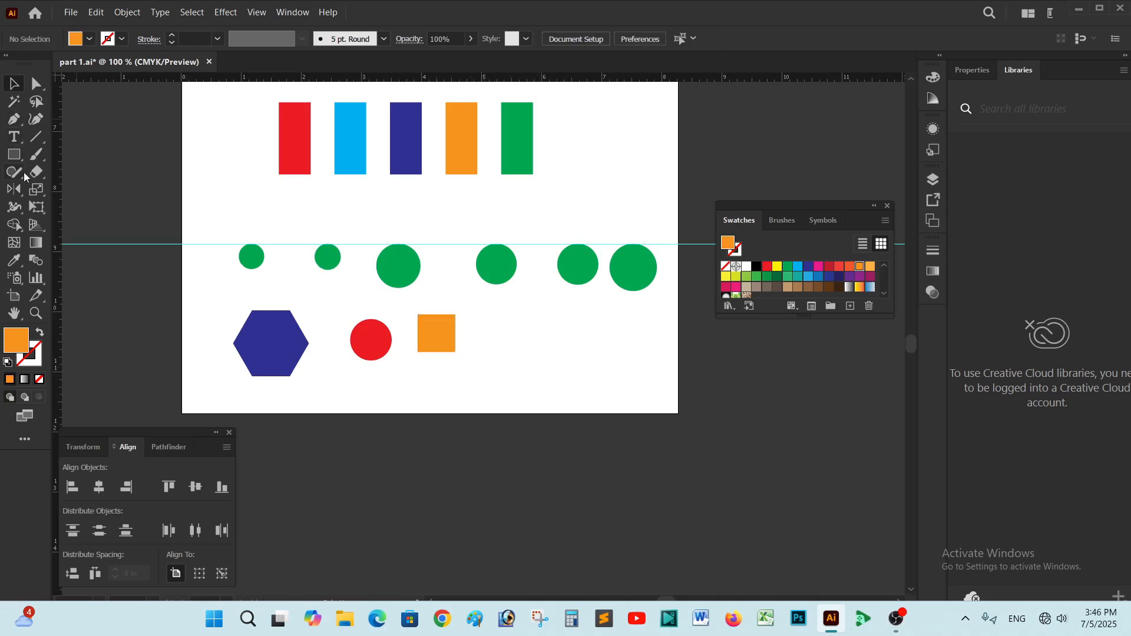
Step: Draw a five-pointed star to the right of the orange square with the Star tool and fill it dark green
{"action": "left_click", "coordinate": [14, 154]}
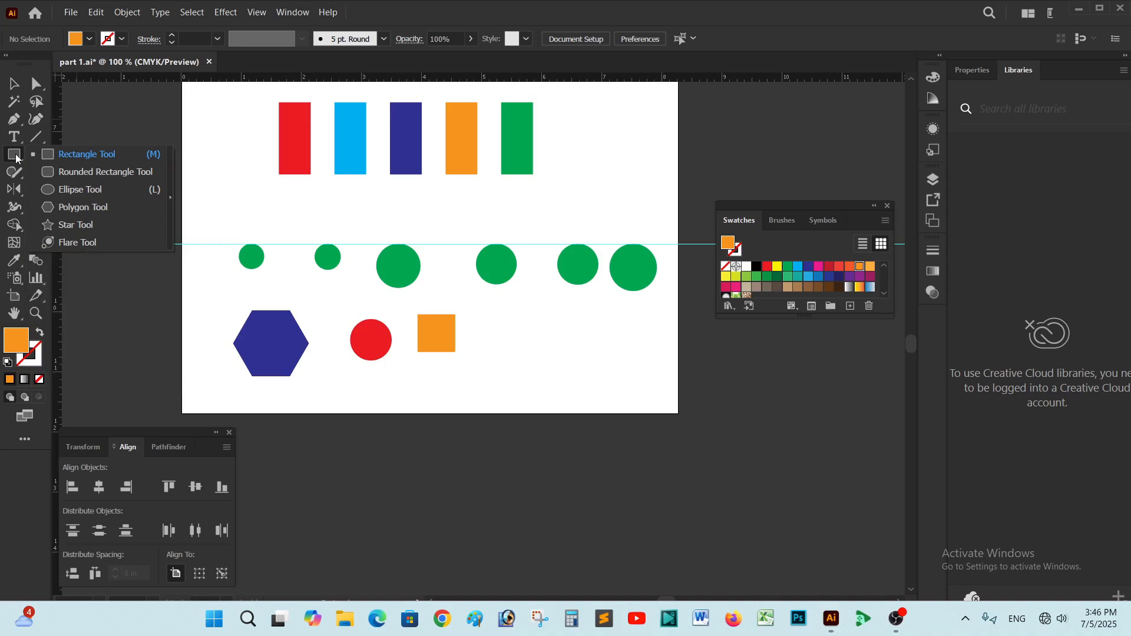
{"action": "left_click", "coordinate": [65, 228]}
{"action": "mouse_move", "coordinate": [501, 326]}
{"action": "left_mouse_down"}
{"action": "mouse_move", "coordinate": [524, 360]}
{"action": "mouse_move", "coordinate": [509, 328]}
{"action": "left_mouse_up"}
{"action": "key", "text": "v"}
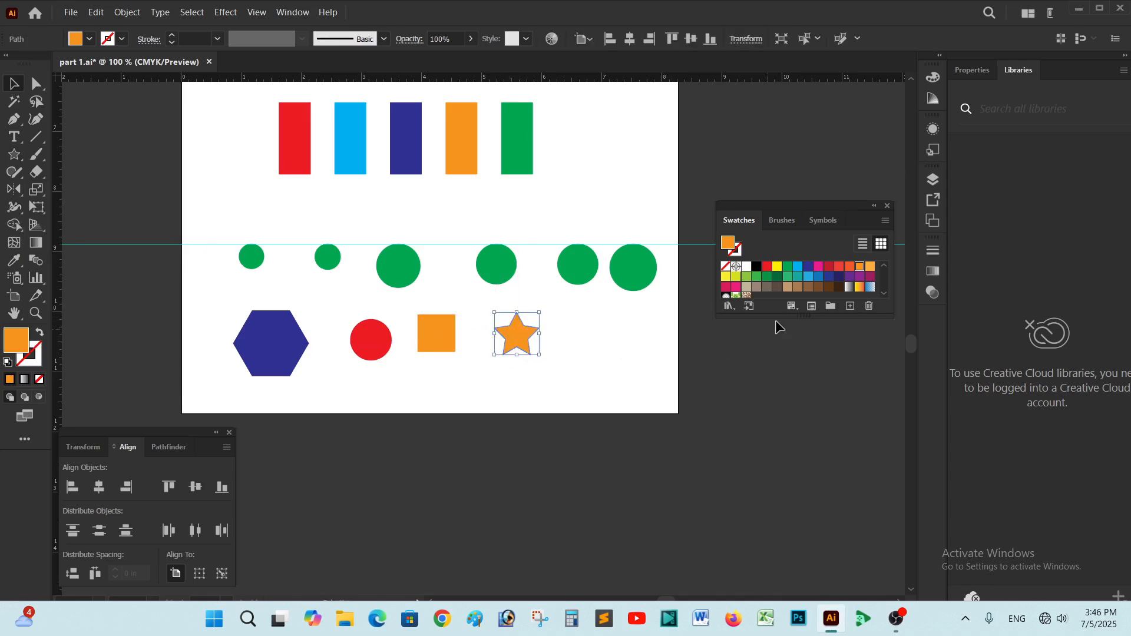
{"action": "left_click", "coordinate": [777, 276]}
{"action": "left_click", "coordinate": [554, 433]}
Step: Stagger the four shapes by moving the square and red circle down, the star slightly down and the hexagon slightly right
{"action": "scroll", "coordinate": [589, 407], "scroll_direction": "left", "scroll_amount": 2}
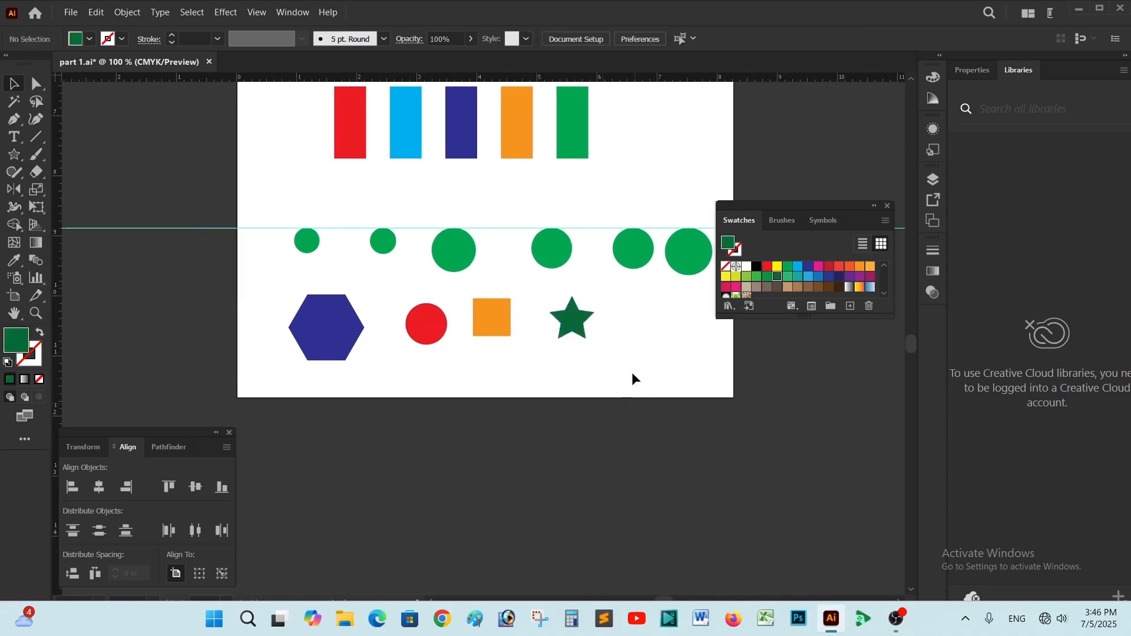
{"action": "left_click_drag", "start_coordinate": [497, 324], "coordinate": [502, 379]}
{"action": "left_click_drag", "start_coordinate": [438, 321], "coordinate": [418, 360]}
{"action": "mouse_move", "coordinate": [580, 326]}
{"action": "left_mouse_down"}
{"action": "mouse_move", "coordinate": [582, 369]}
{"action": "mouse_move", "coordinate": [583, 335]}
{"action": "left_mouse_up"}
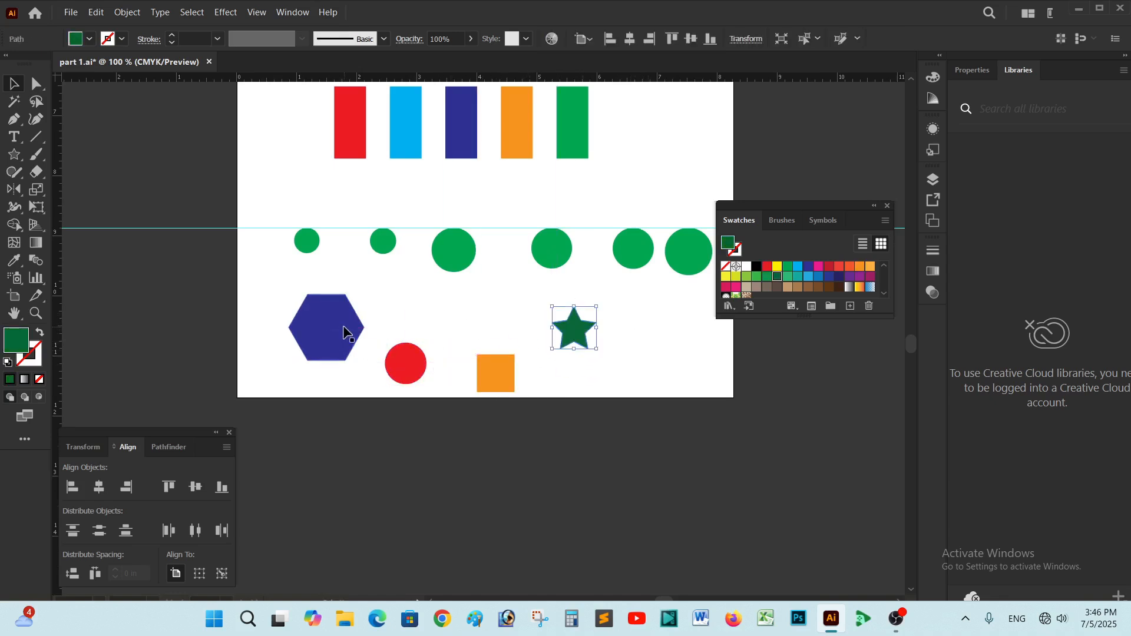
{"action": "left_click_drag", "start_coordinate": [343, 329], "coordinate": [360, 326]}
{"action": "left_click", "coordinate": [644, 362]}
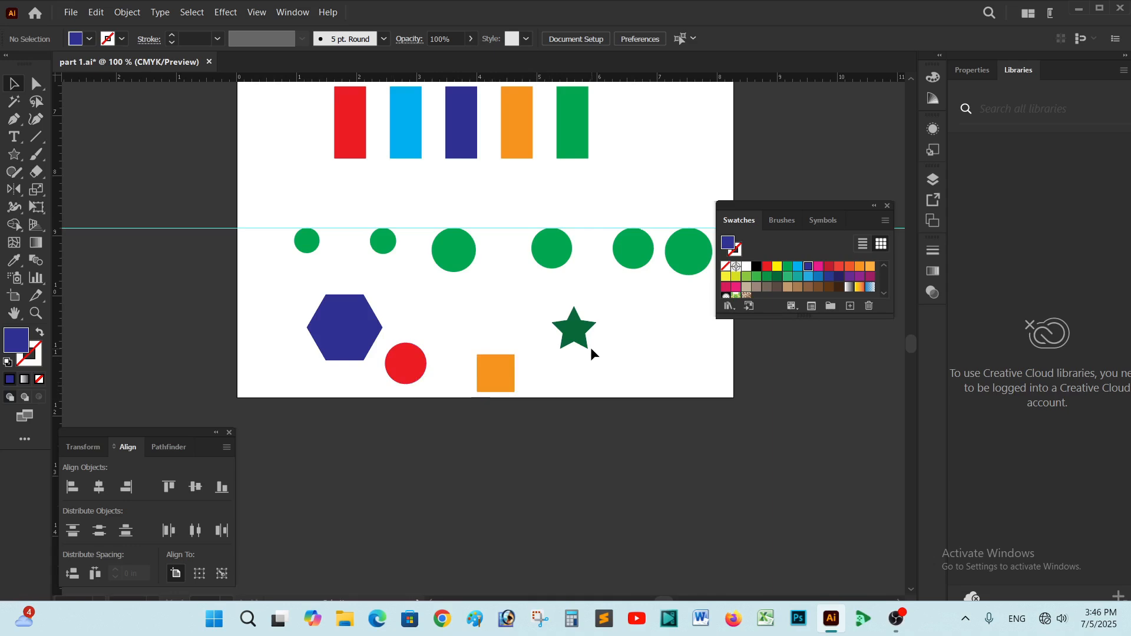
Step: Select the hexagon, red circle, square and star and align them vertically by their bottom edges
{"action": "left_click_drag", "start_coordinate": [634, 337], "coordinate": [283, 377]}
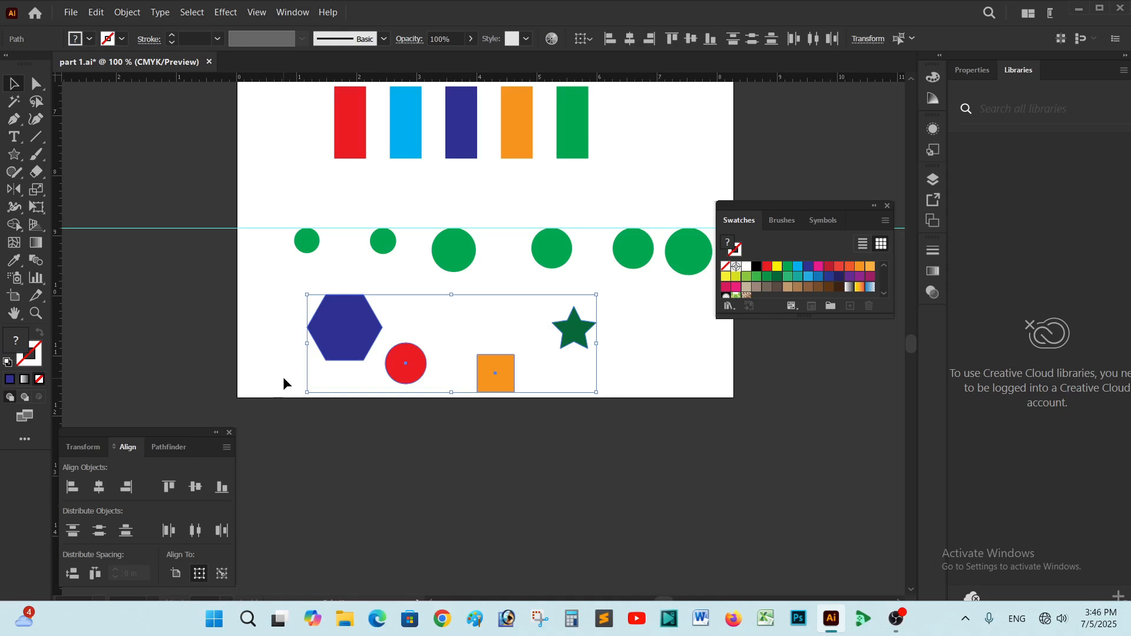
{"action": "left_click", "coordinate": [223, 492]}
{"action": "left_click", "coordinate": [503, 463]}
{"action": "key", "text": "ctrl+equal"}
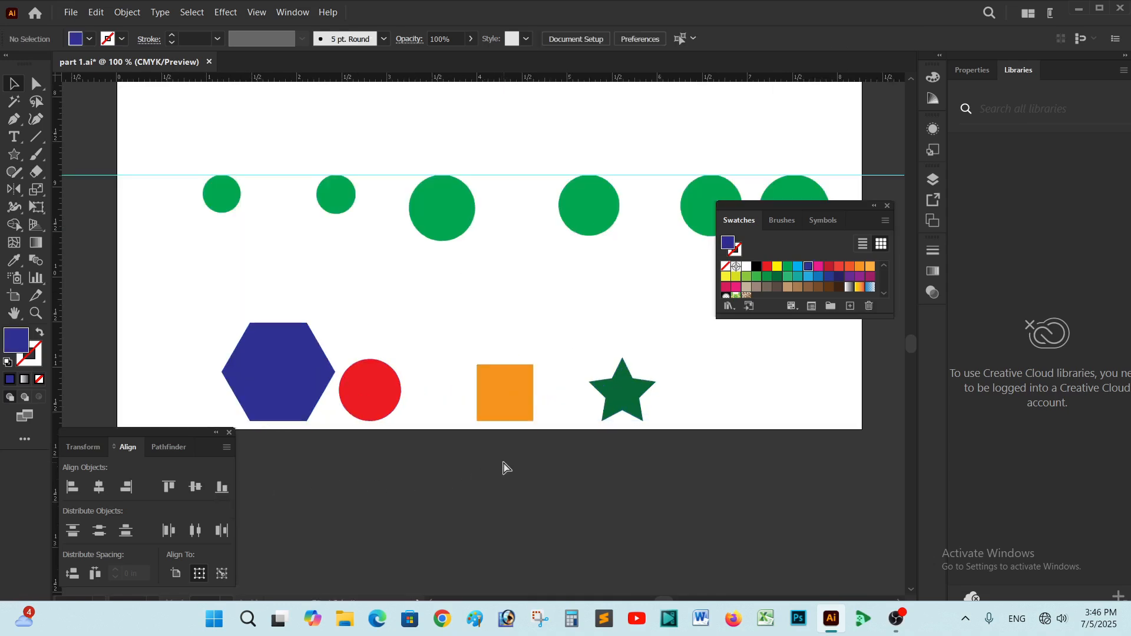
Step: Place a horizontal guide along the bottom edges of the hexagon, red circle, orange square and star
{"action": "left_click_drag", "start_coordinate": [500, 457], "coordinate": [487, 407]}
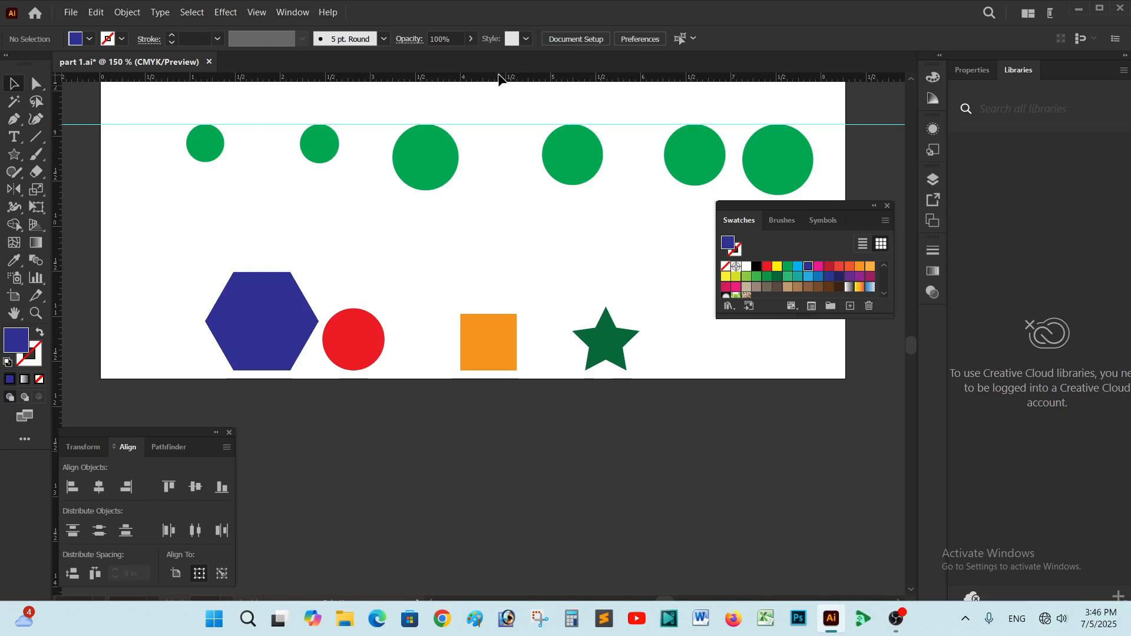
{"action": "left_click_drag", "start_coordinate": [498, 82], "coordinate": [495, 370]}
{"action": "left_click", "coordinate": [713, 352]}
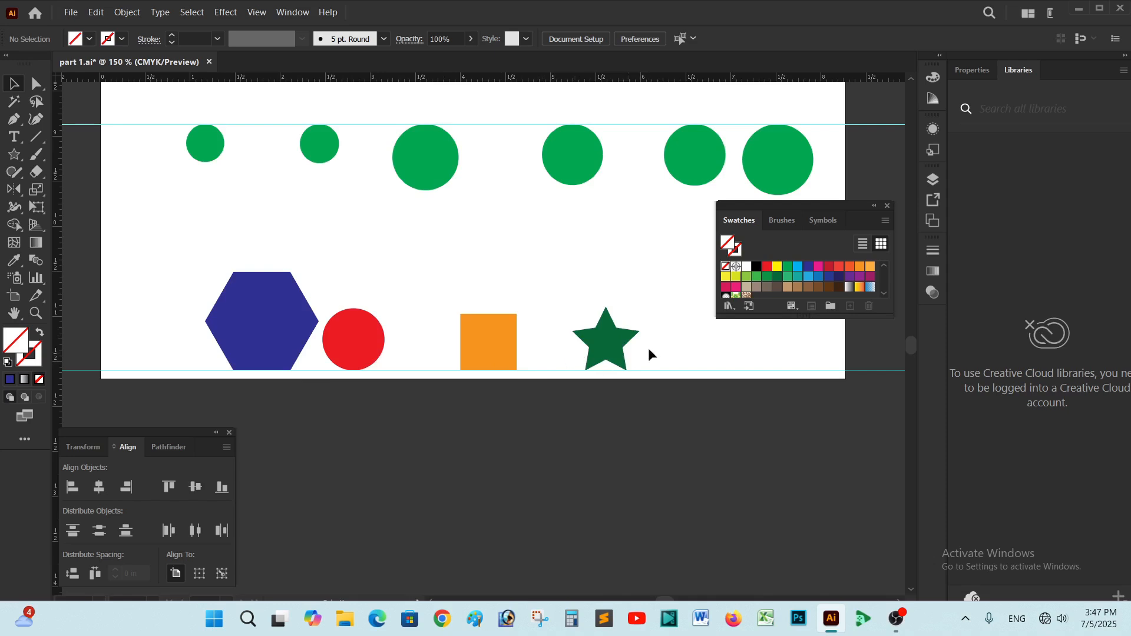
Step: Select the hexagon, red circle, orange square and star and distribute them horizontally by their centers
{"action": "key", "text": "ctrl+minus"}
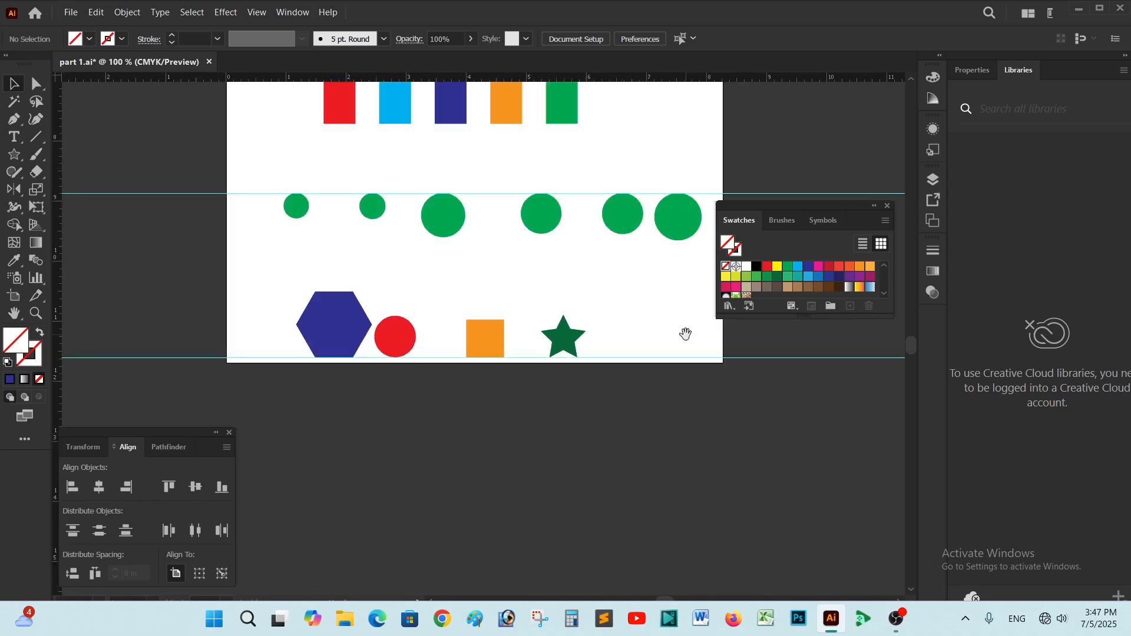
{"action": "left_click_drag", "start_coordinate": [685, 334], "coordinate": [676, 381]}
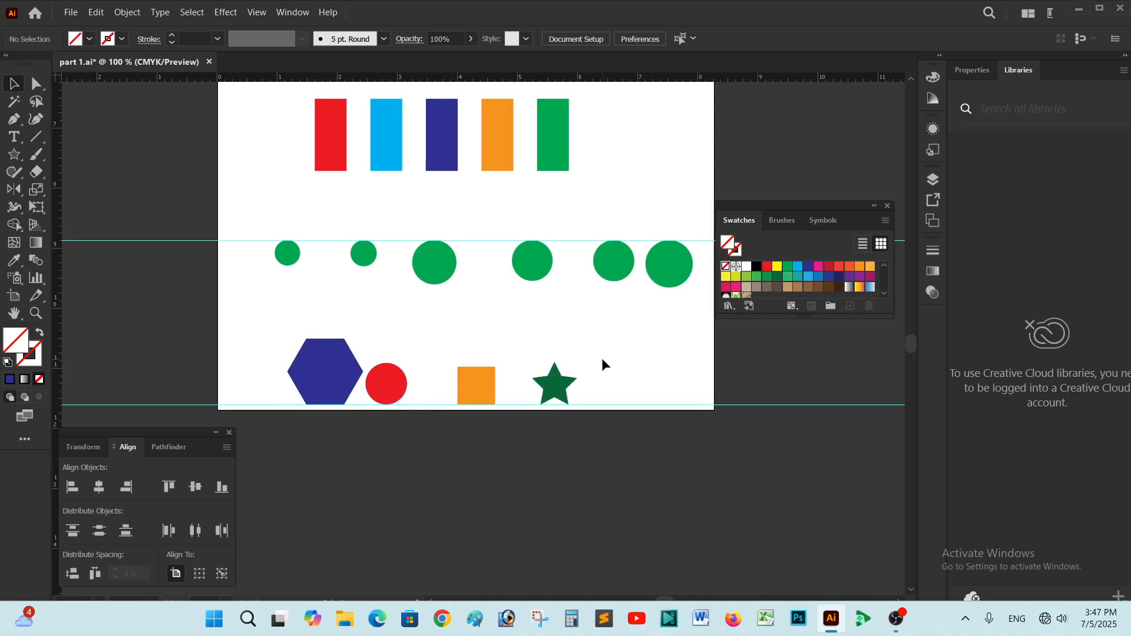
{"action": "left_click_drag", "start_coordinate": [564, 370], "coordinate": [273, 391]}
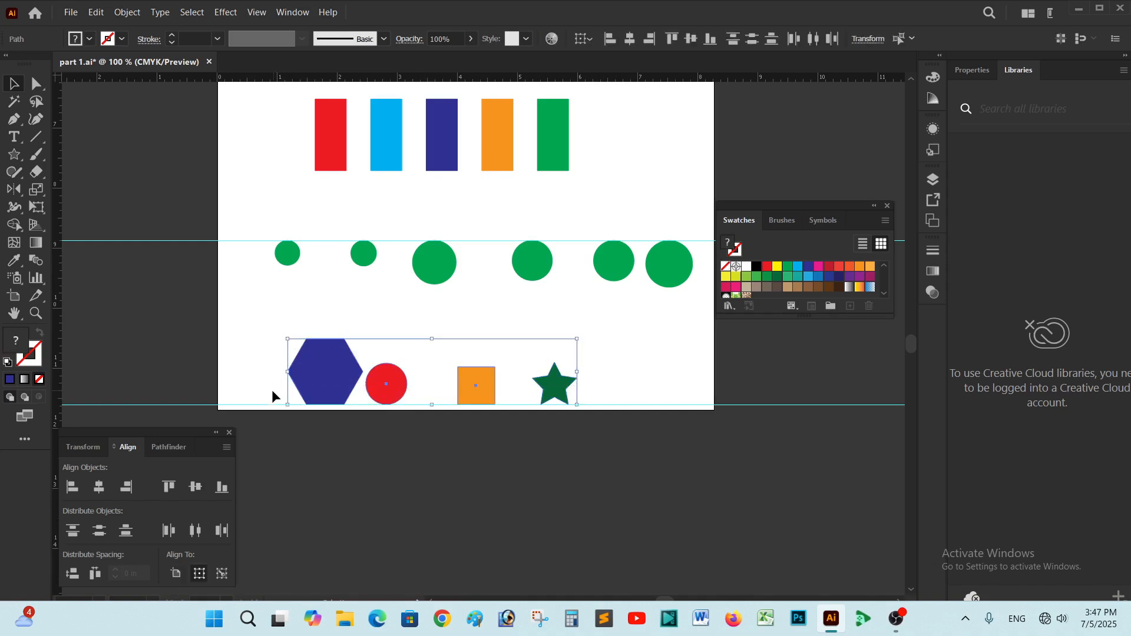
{"action": "left_click", "coordinate": [195, 531]}
{"action": "left_click", "coordinate": [385, 508]}
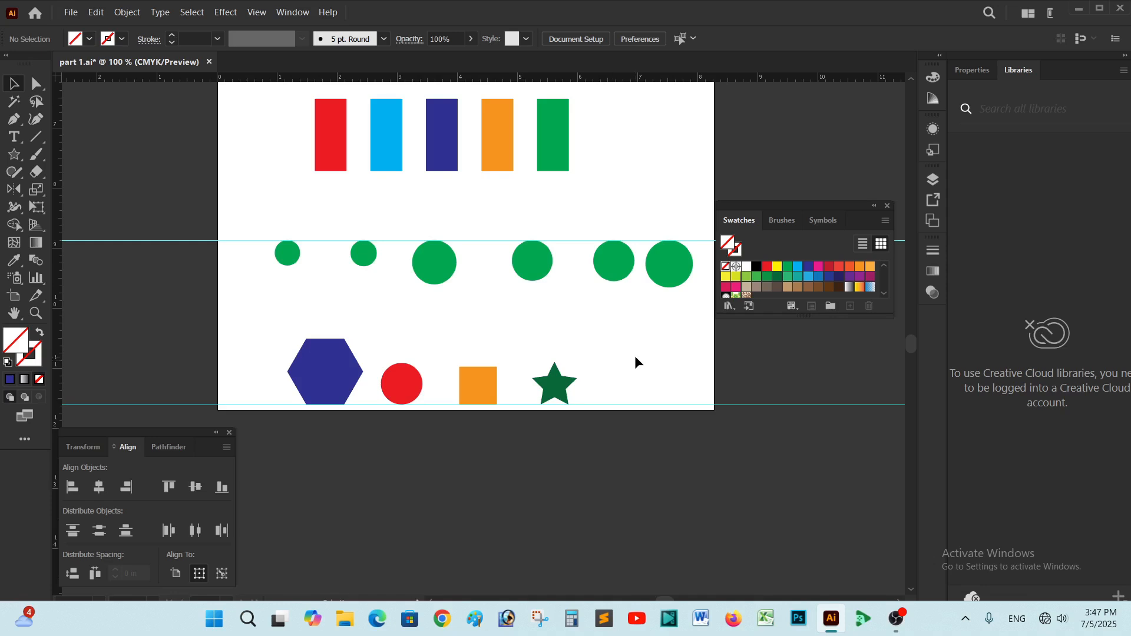
Step: Select the six green circles along the upper guide and distribute them horizontally by their centers
{"action": "left_click_drag", "start_coordinate": [636, 361], "coordinate": [613, 393]}
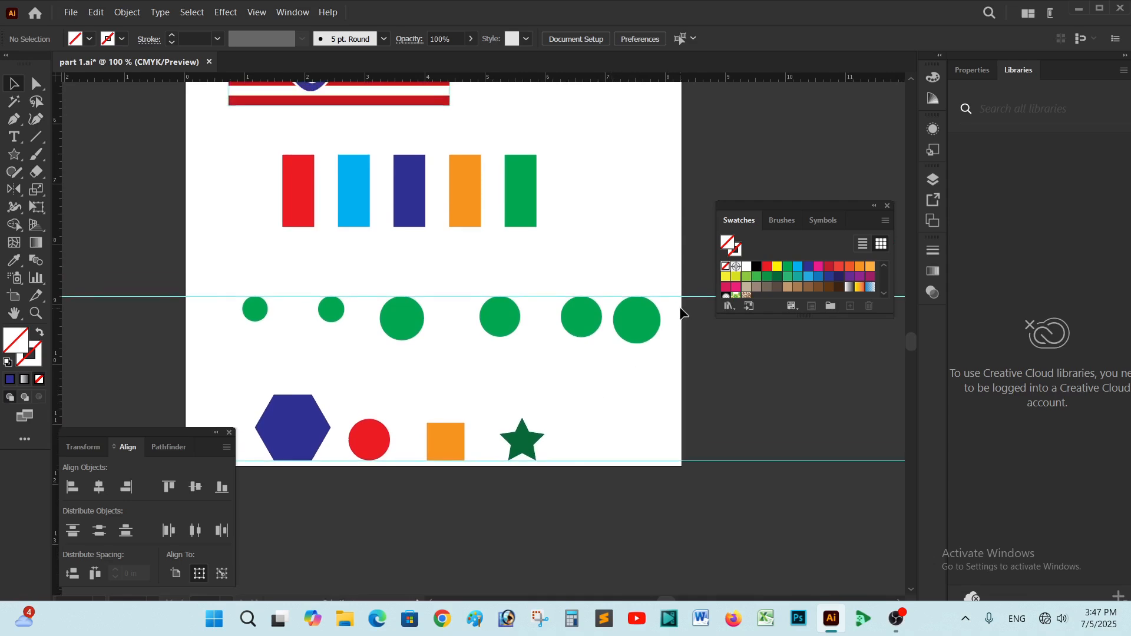
{"action": "left_click_drag", "start_coordinate": [680, 307], "coordinate": [123, 344]}
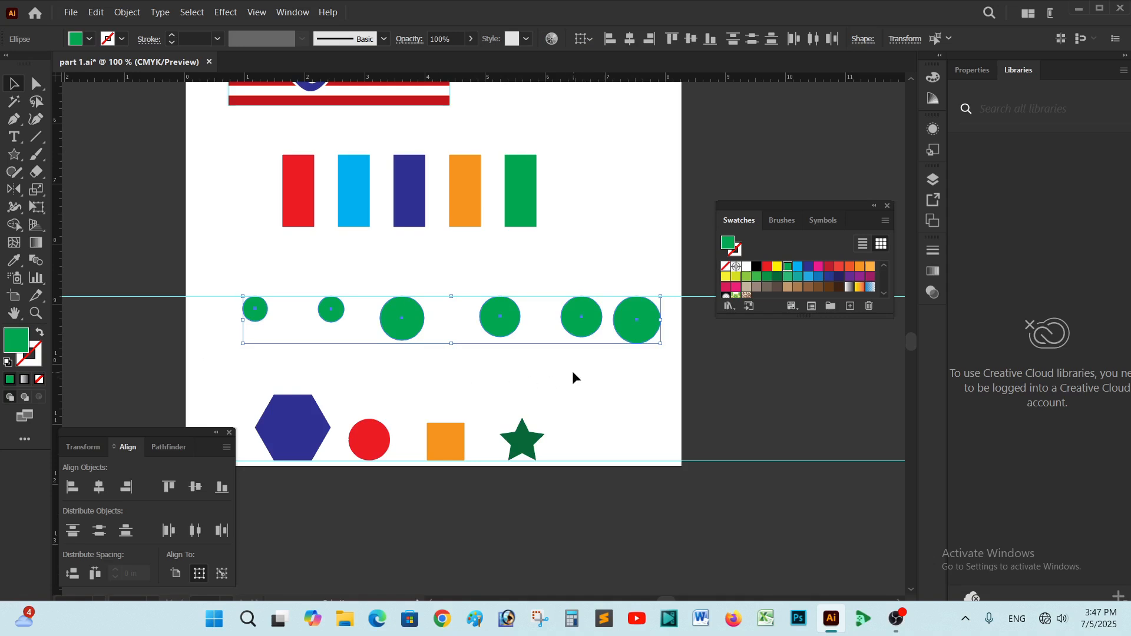
{"action": "left_click_drag", "start_coordinate": [695, 317], "coordinate": [210, 341]}
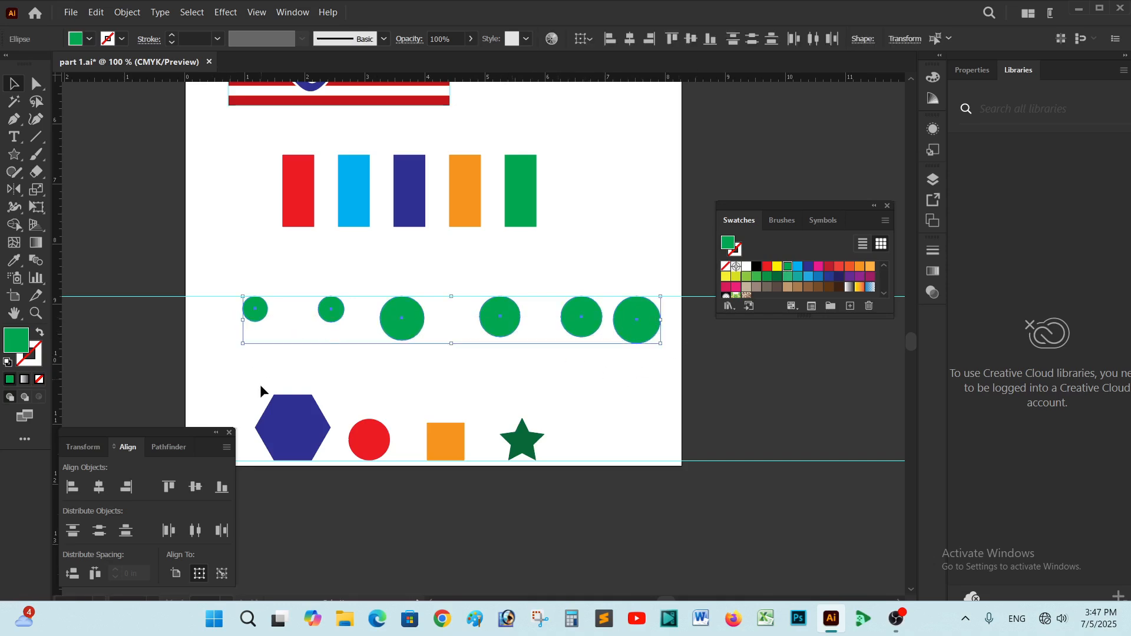
{"action": "left_click", "coordinate": [197, 531]}
{"action": "left_click", "coordinate": [614, 368]}
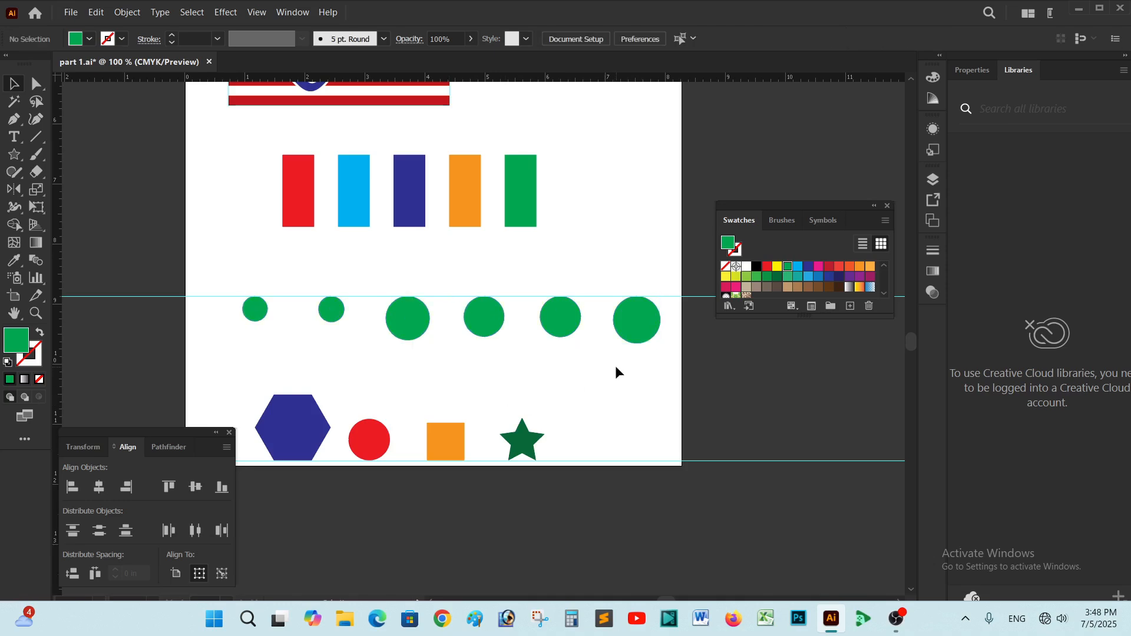
Step: Draw a wide green rectangle beside the green flag with the Rectangle tool and move it fully onto the artboard
{"action": "scroll", "coordinate": [600, 372], "scroll_direction": "up", "scroll_amount": 1}
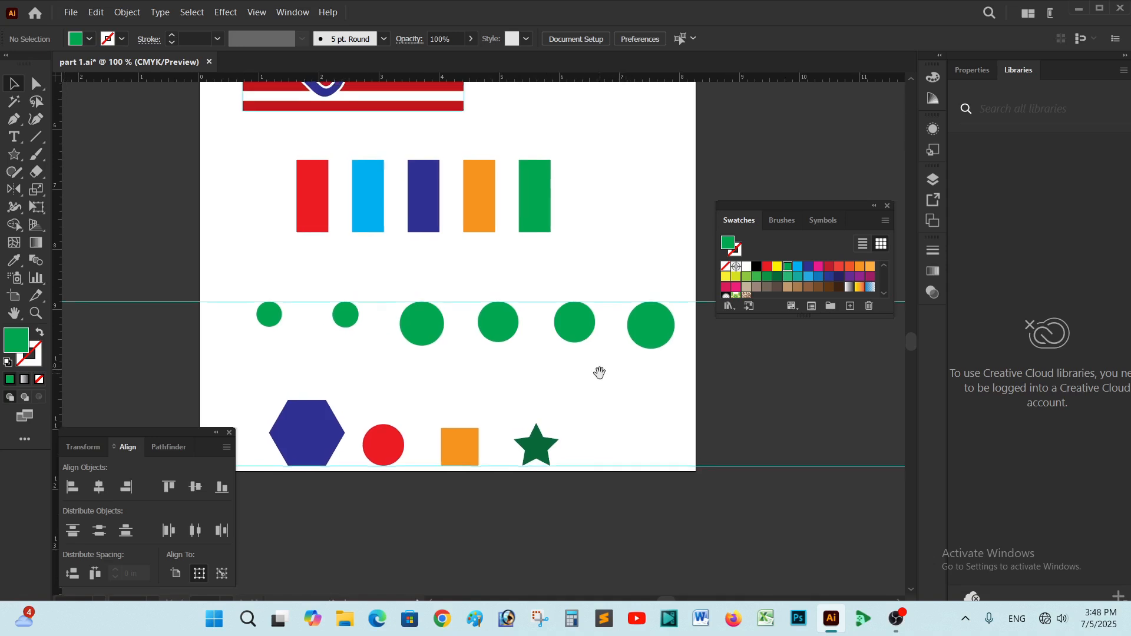
{"action": "key", "text": "ctrl+minus"}
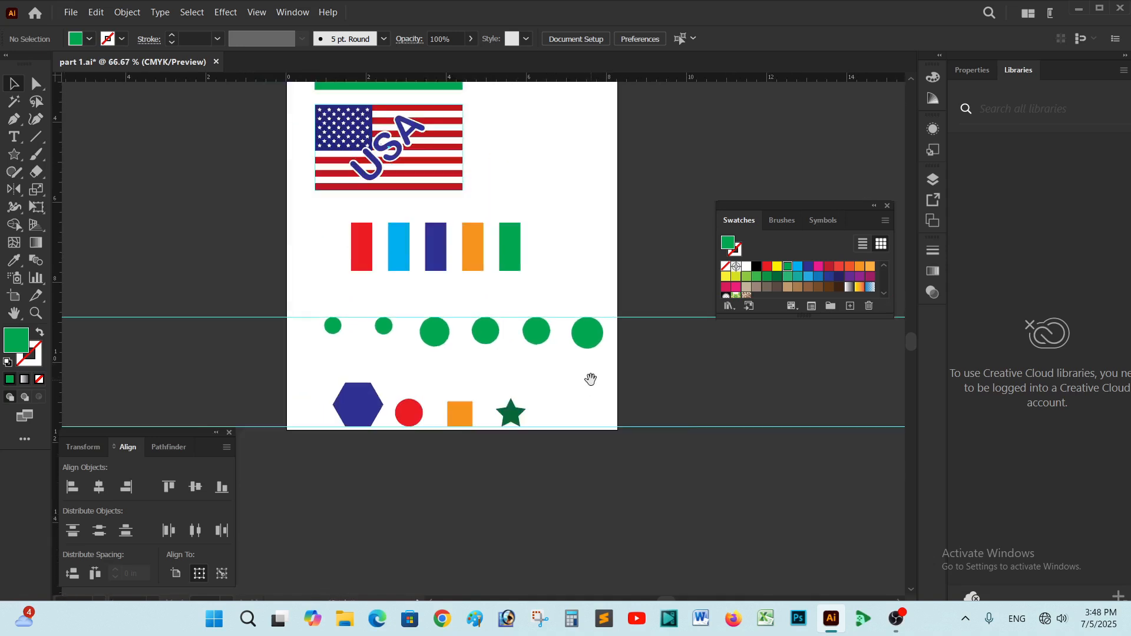
{"action": "left_click_drag", "start_coordinate": [588, 378], "coordinate": [487, 467]}
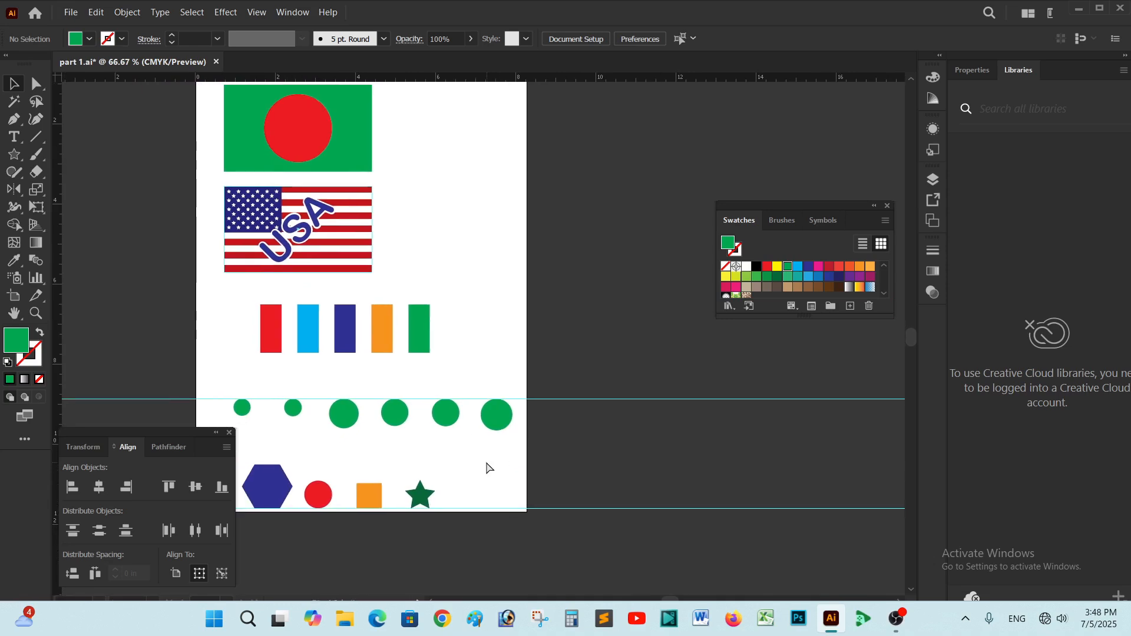
{"action": "key", "text": "ctrl+plus"}
{"action": "key", "text": "ctrl+minus"}
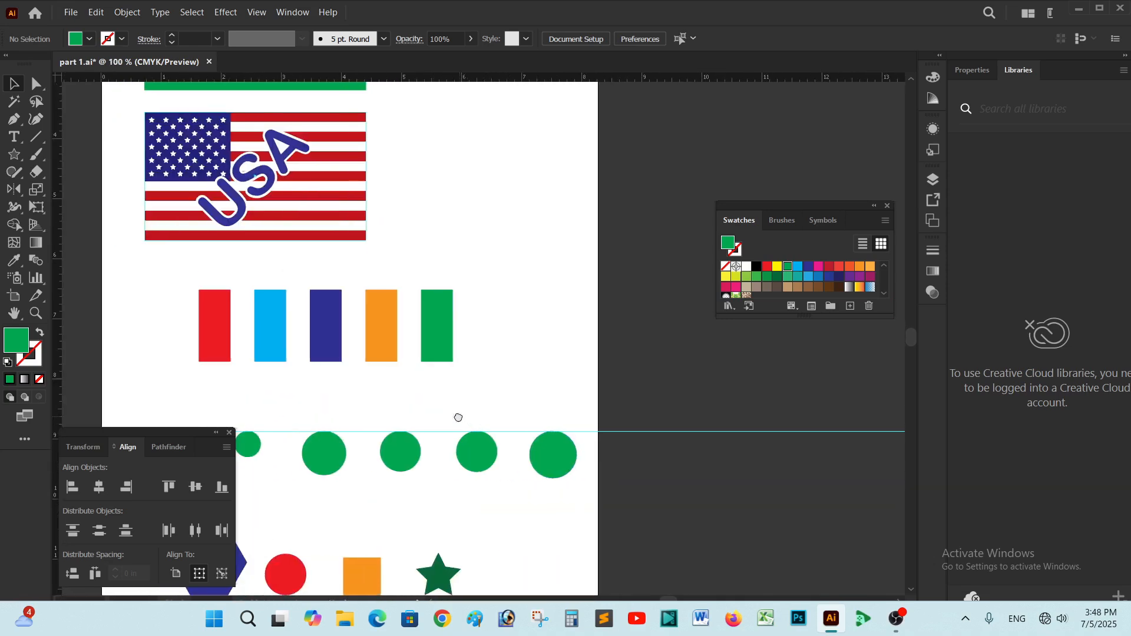
{"action": "left_click_drag", "start_coordinate": [458, 416], "coordinate": [447, 388]}
{"action": "scroll", "coordinate": [447, 388], "scroll_direction": "up", "scroll_amount": 3}
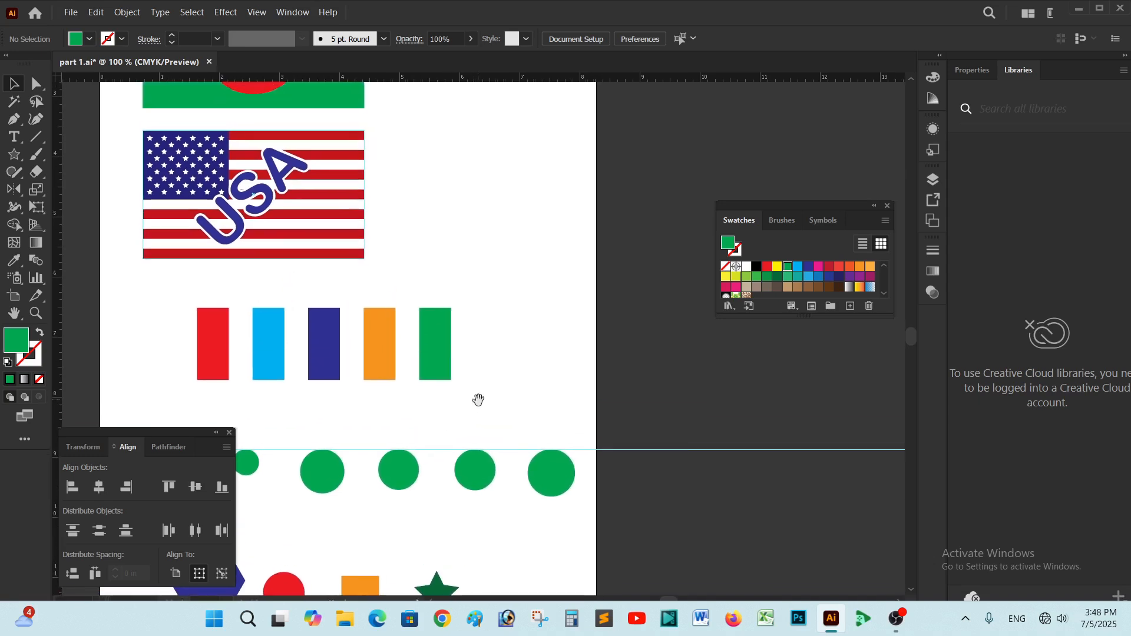
{"action": "left_click_drag", "start_coordinate": [14, 154], "coordinate": [61, 153]}
{"action": "scroll", "coordinate": [412, 196], "scroll_direction": "up", "scroll_amount": 2}
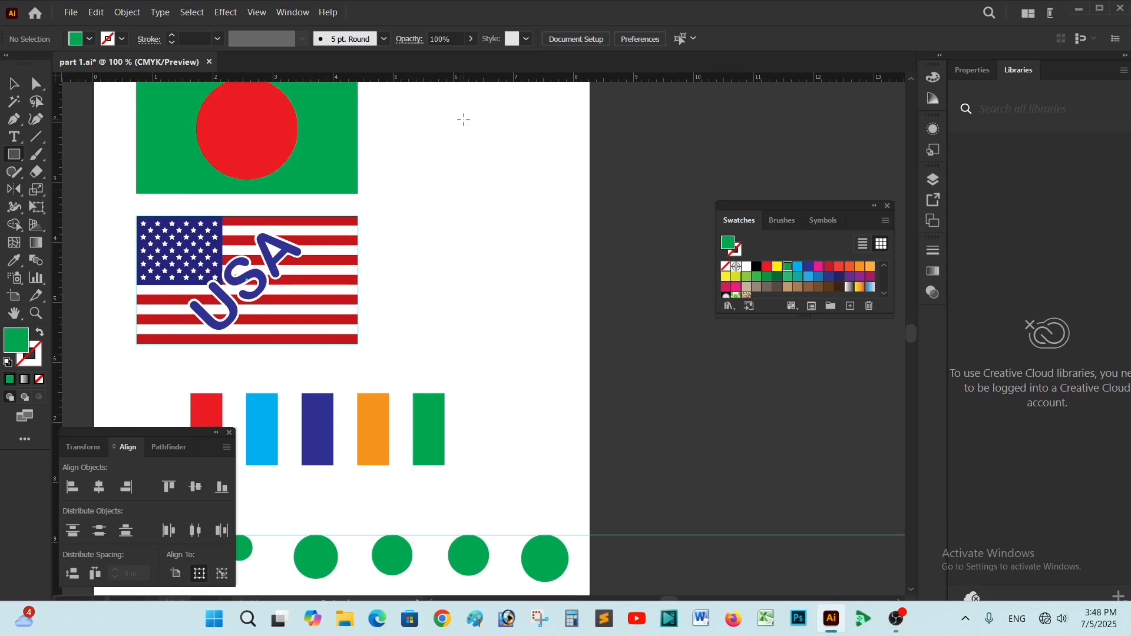
{"action": "left_click_drag", "start_coordinate": [464, 120], "coordinate": [634, 189]}
{"action": "key", "text": "v"}
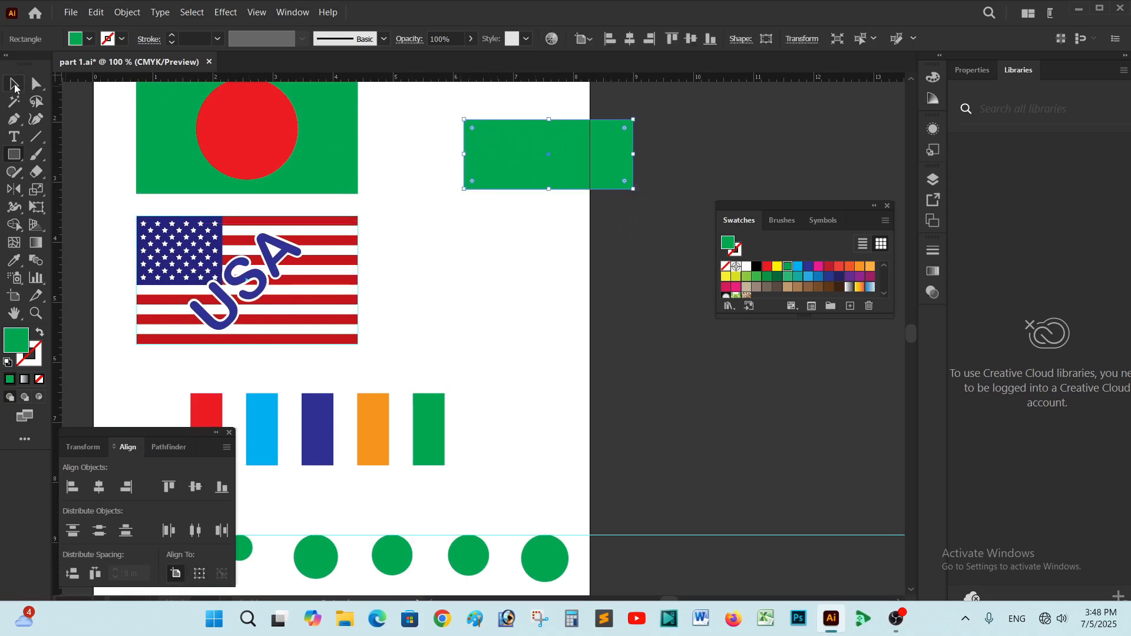
{"action": "left_click_drag", "start_coordinate": [531, 158], "coordinate": [485, 167]}
{"action": "left_click", "coordinate": [557, 252]}
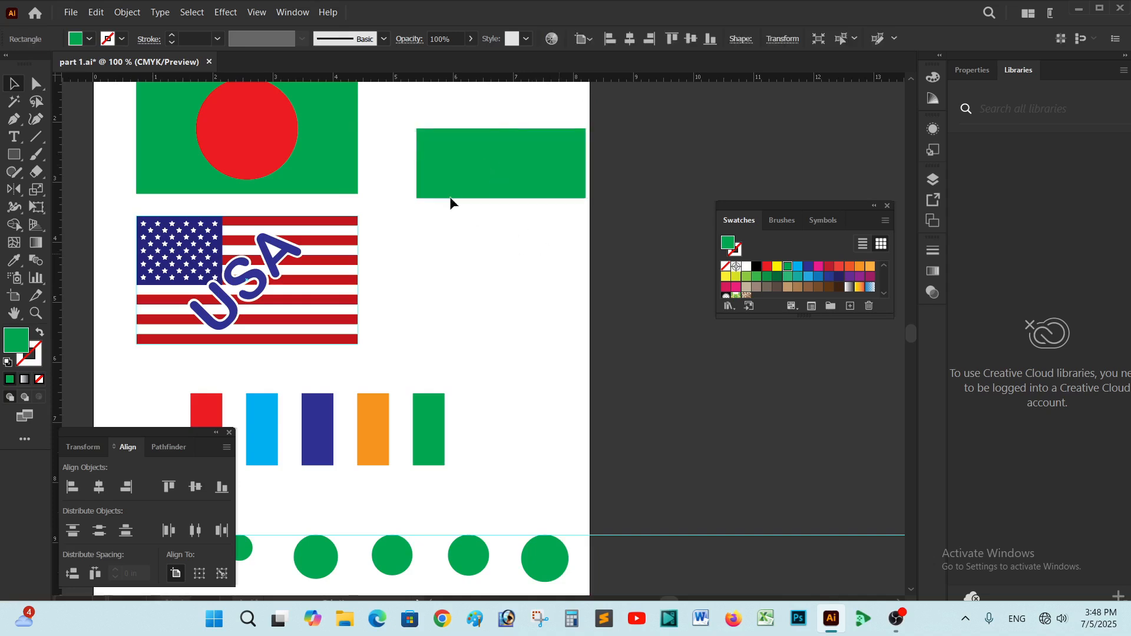
Step: Move the light blue rectangle out of the row to below the wide green rectangle, near its left end
{"action": "scroll", "coordinate": [513, 245], "scroll_direction": "down", "scroll_amount": 2}
{"action": "scroll", "coordinate": [506, 246], "scroll_direction": "up", "scroll_amount": 1}
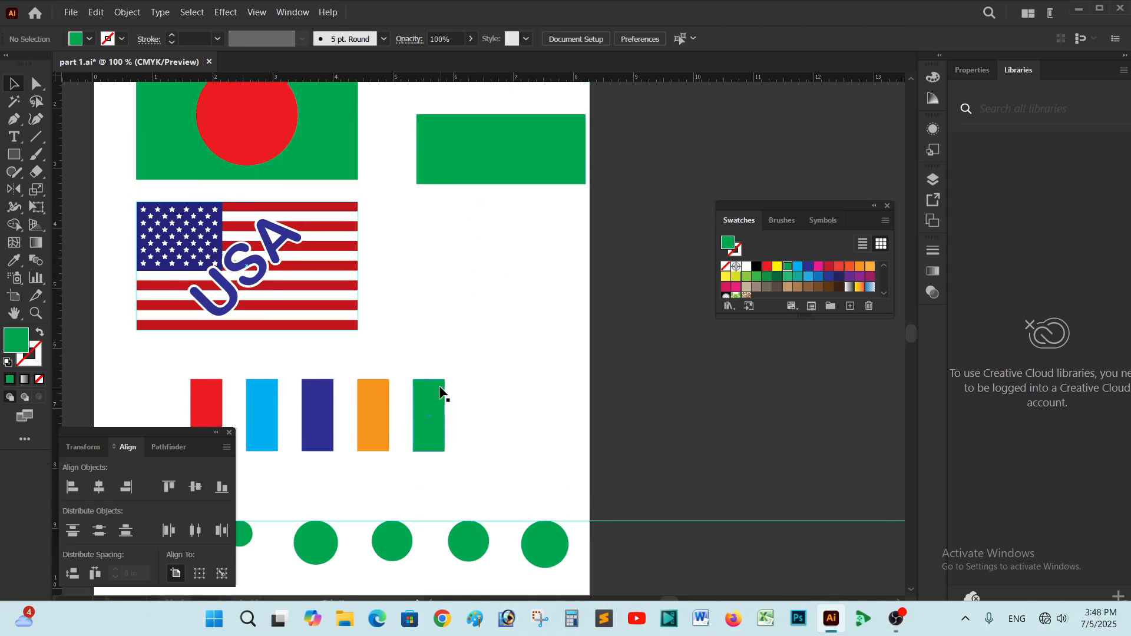
{"action": "left_click", "coordinate": [263, 402]}
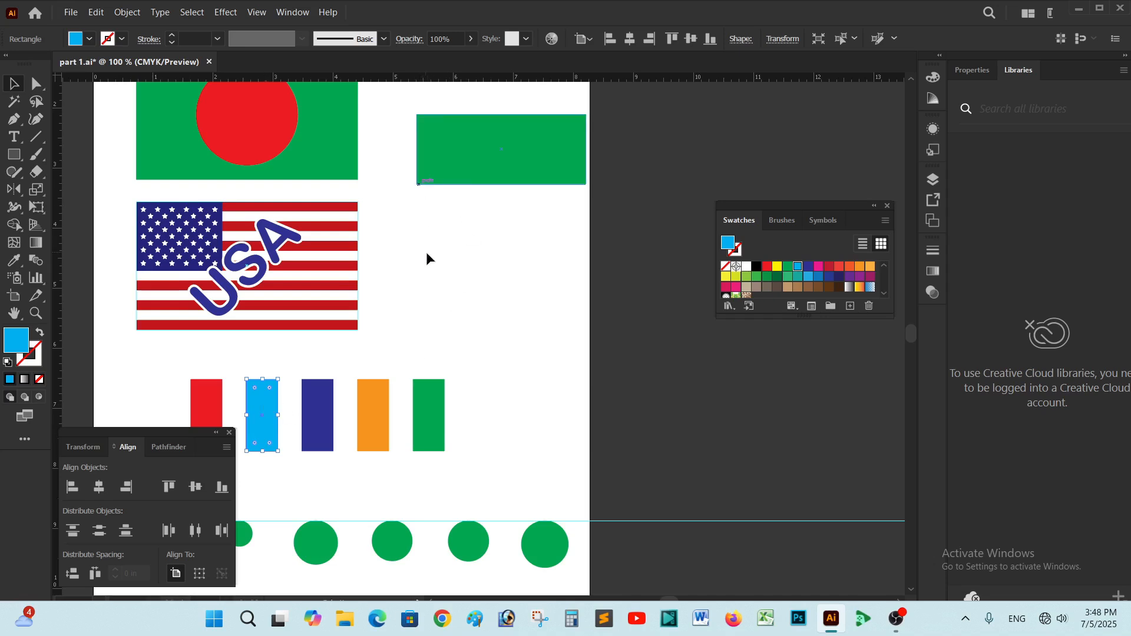
{"action": "left_click", "coordinate": [373, 334]}
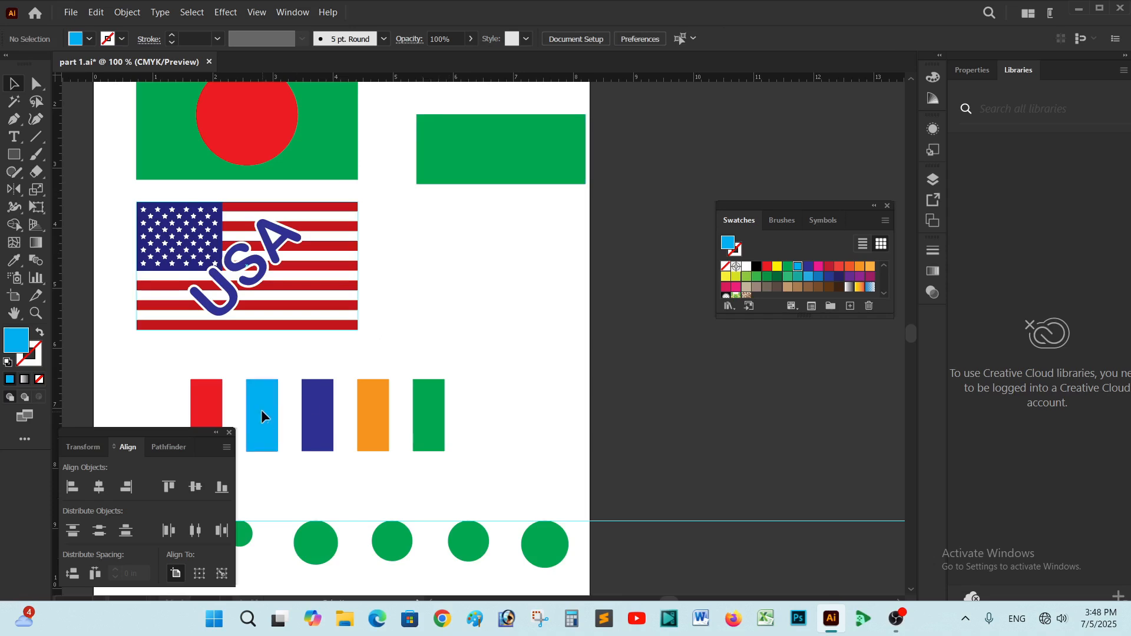
{"action": "left_click_drag", "start_coordinate": [261, 414], "coordinate": [448, 302]}
{"action": "left_click", "coordinate": [523, 287]}
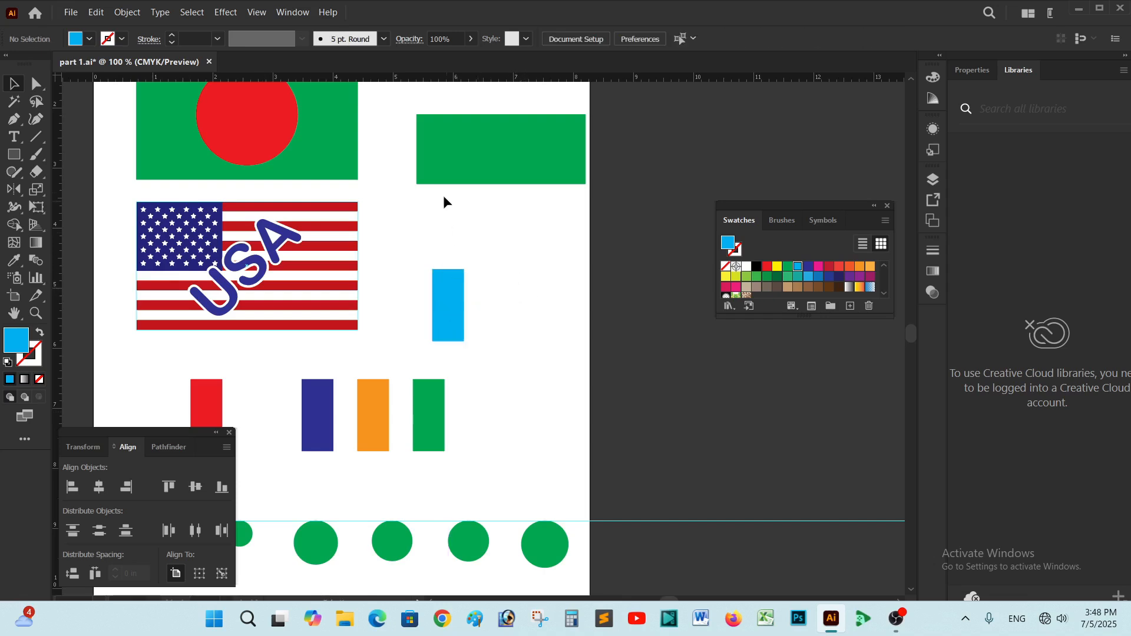
Step: Align the light blue rectangle to the left edge of the wide green rectangle, using the green one as key object
{"action": "left_click_drag", "start_coordinate": [403, 156], "coordinate": [476, 313]}
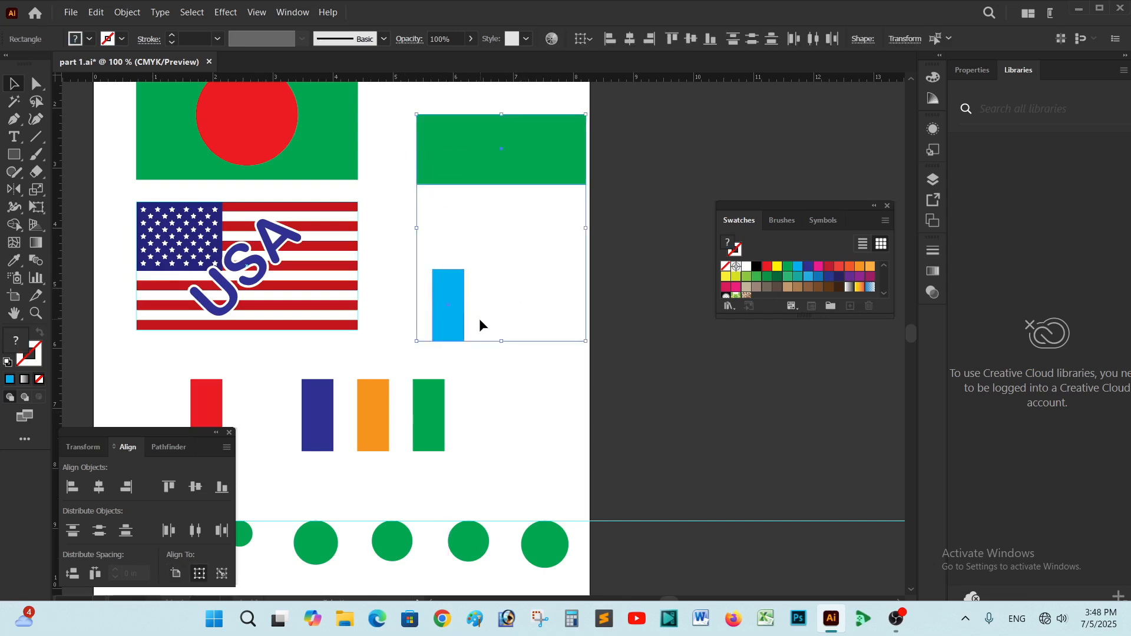
{"action": "left_click", "coordinate": [434, 156]}
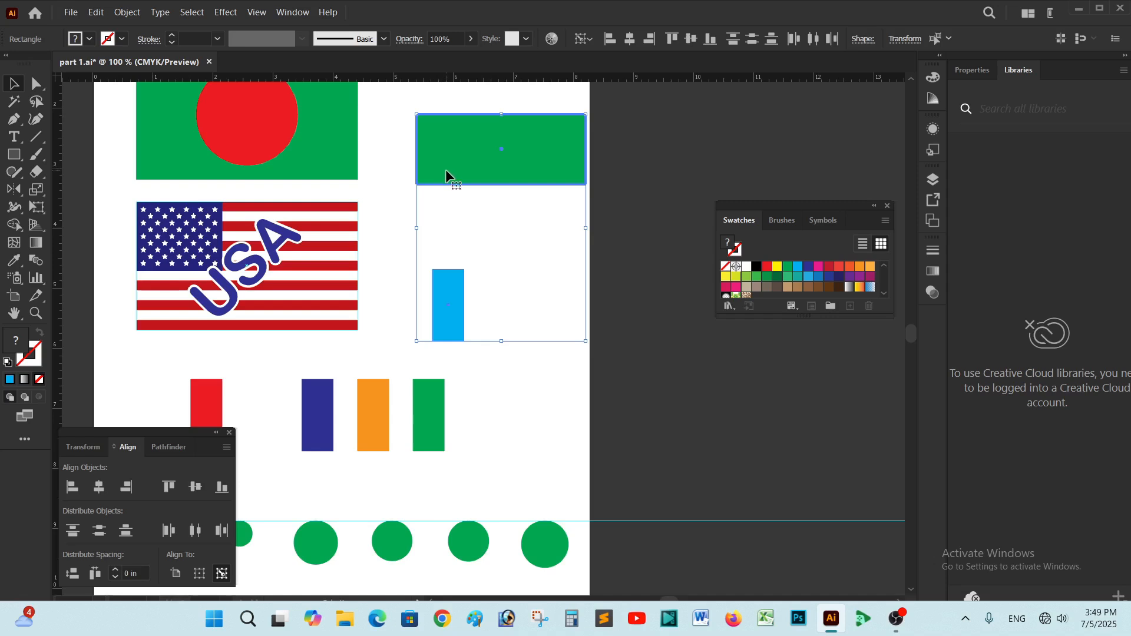
{"action": "left_click", "coordinate": [70, 493]}
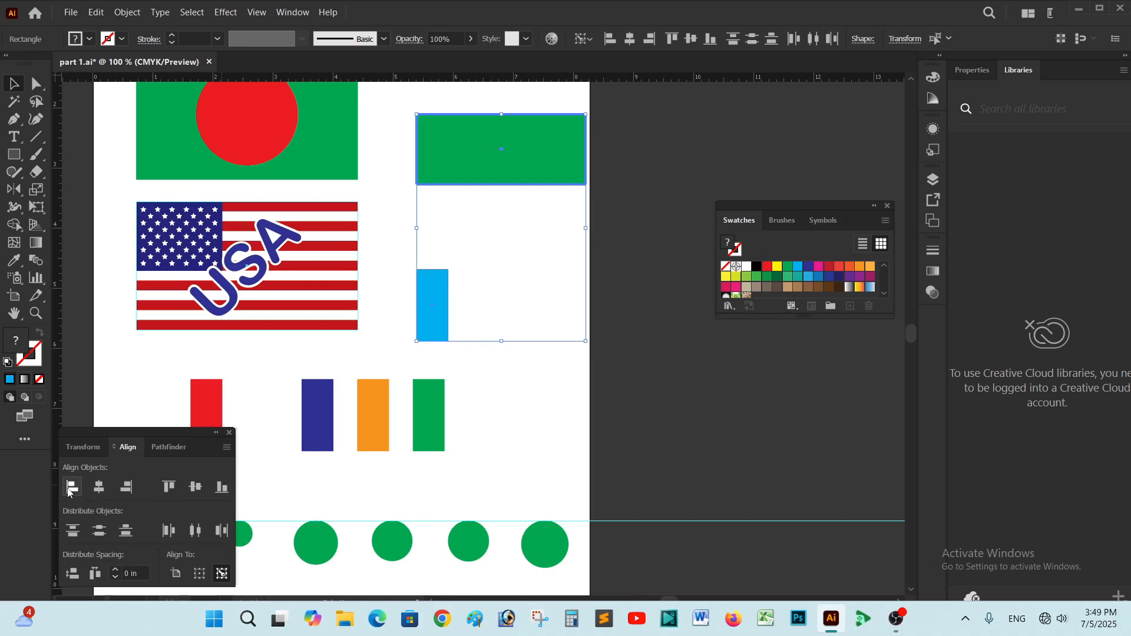
{"action": "left_click", "coordinate": [584, 411]}
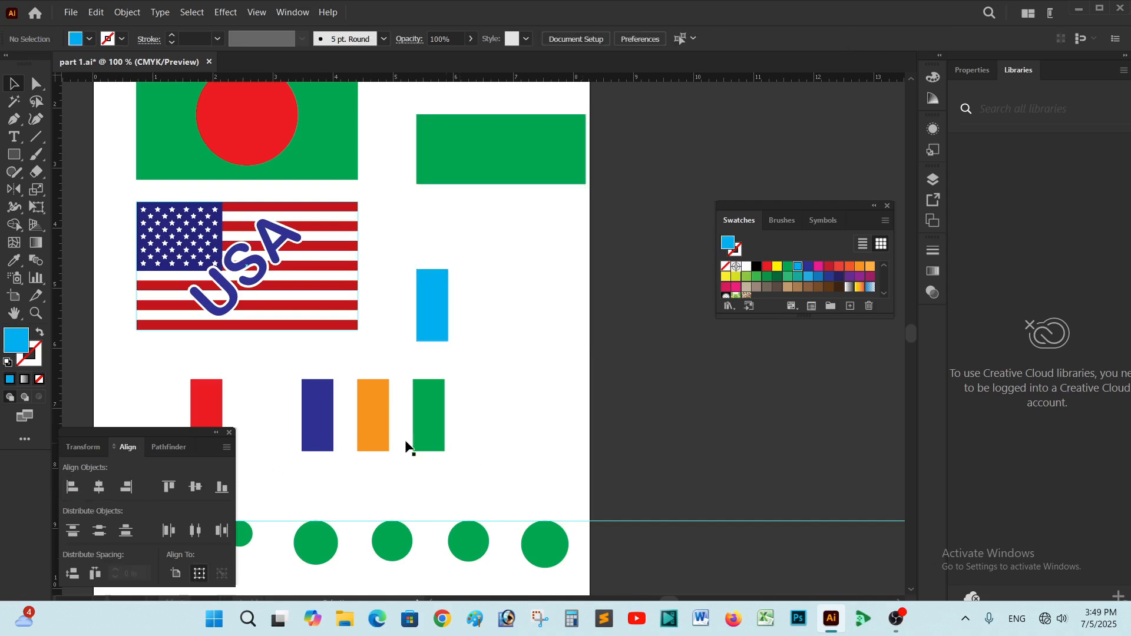
Step: Move the dark blue rectangle out of the row to below the right end of the wide green rectangle
{"action": "left_click", "coordinate": [315, 411]}
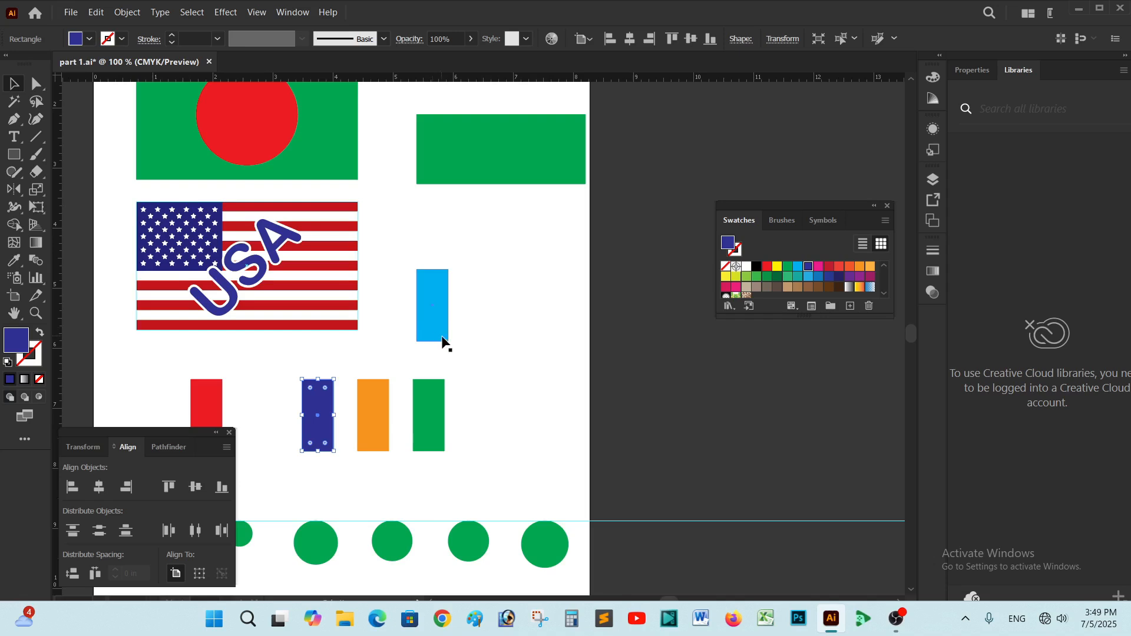
{"action": "left_click_drag", "start_coordinate": [313, 404], "coordinate": [548, 280]}
{"action": "left_click", "coordinate": [633, 276]}
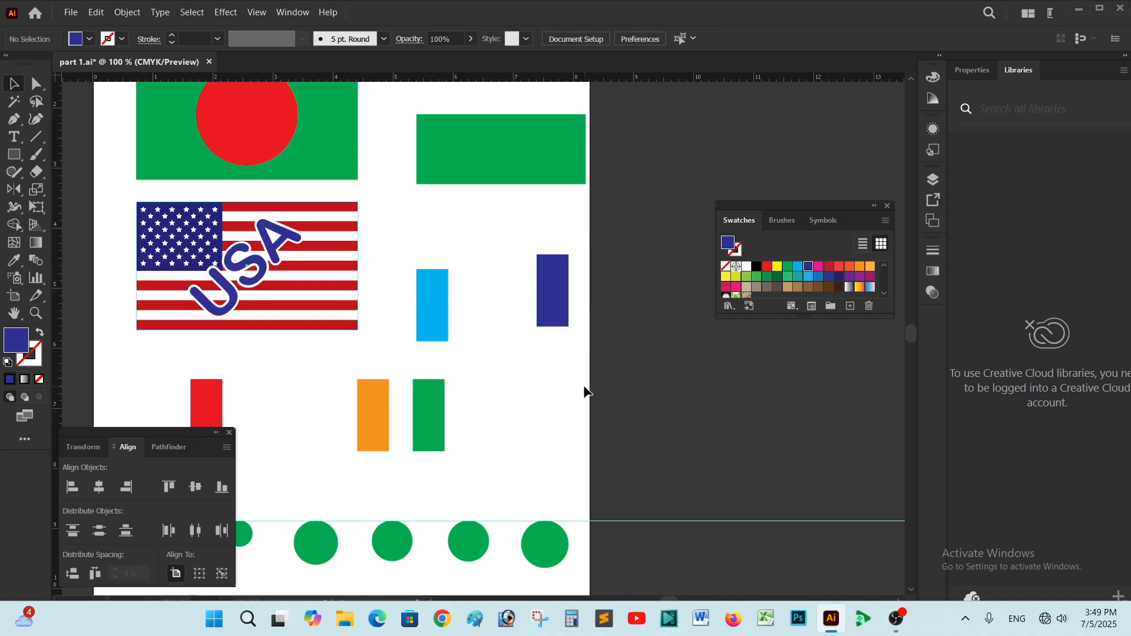
Step: Align the dark blue rectangle to the right edge of the wide green rectangle, using the green one as key object
{"action": "left_click_drag", "start_coordinate": [586, 376], "coordinate": [501, 148]}
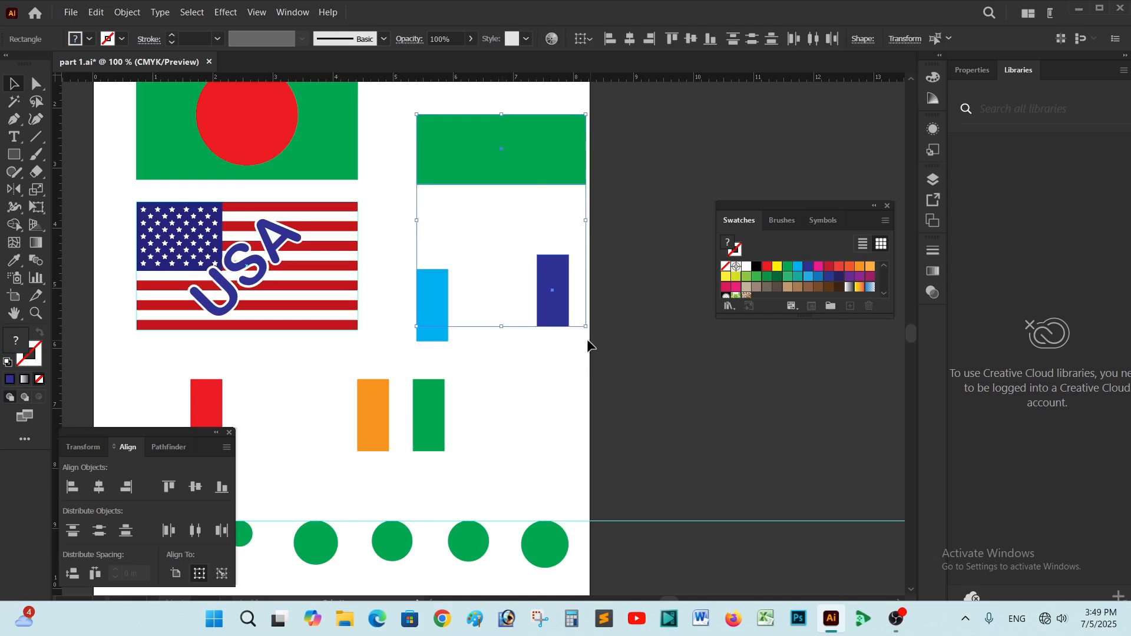
{"action": "left_click", "coordinate": [556, 157]}
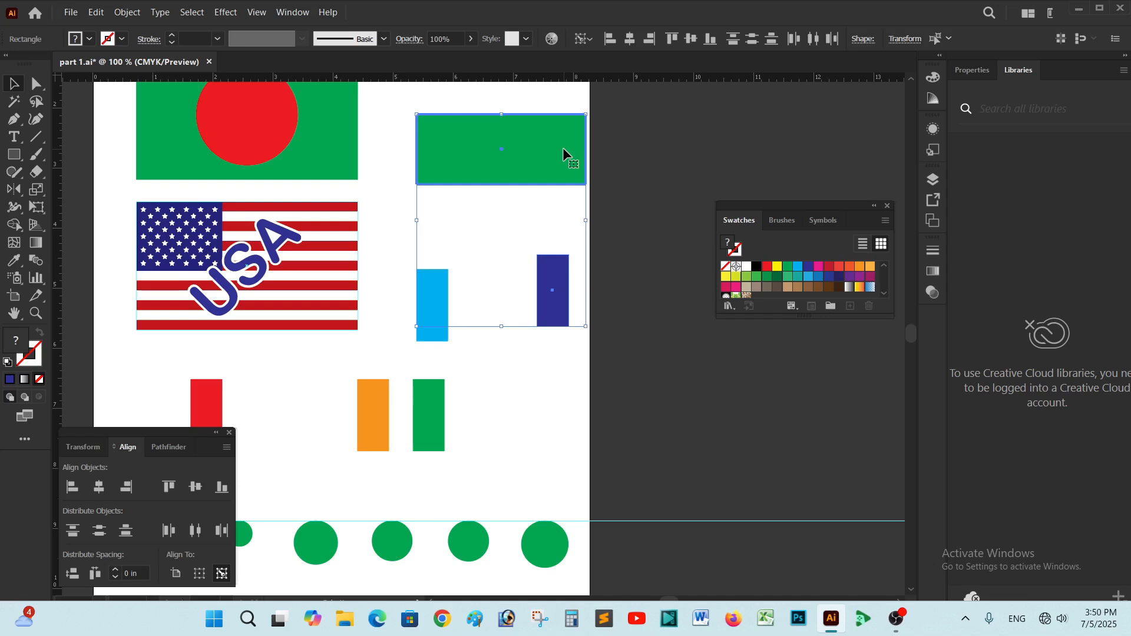
{"action": "left_click", "coordinate": [126, 487]}
{"action": "left_click", "coordinate": [683, 301]}
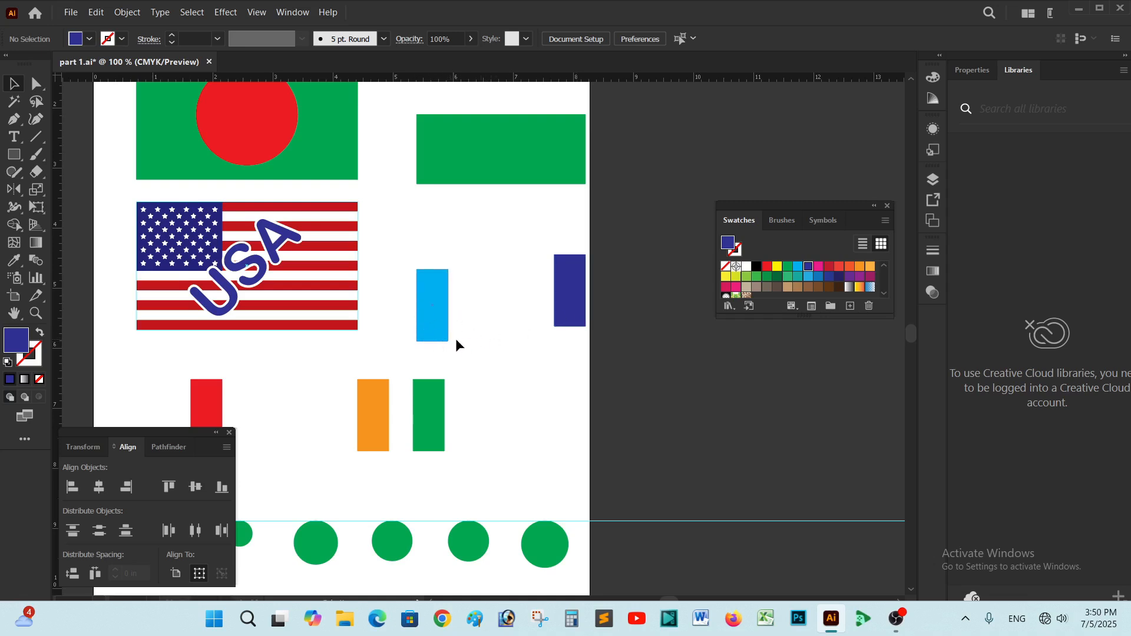
Step: Align the bottom edges of the light blue and dark blue rectangles, using the light blue one as key object
{"action": "key", "text": "ctrl+equal"}
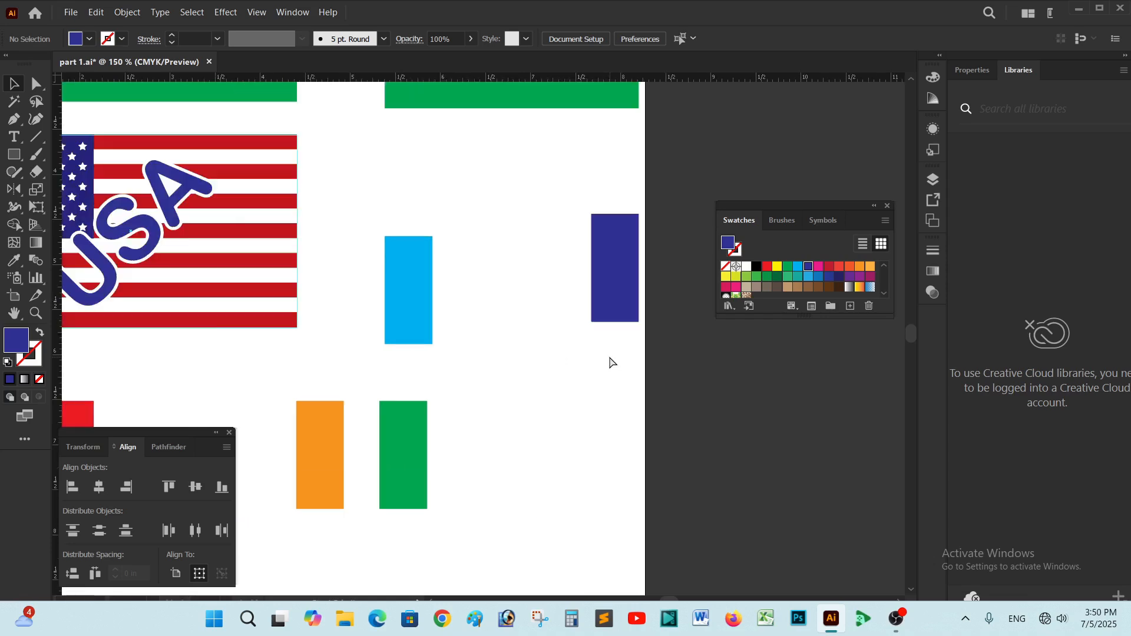
{"action": "left_click_drag", "start_coordinate": [472, 364], "coordinate": [460, 367]}
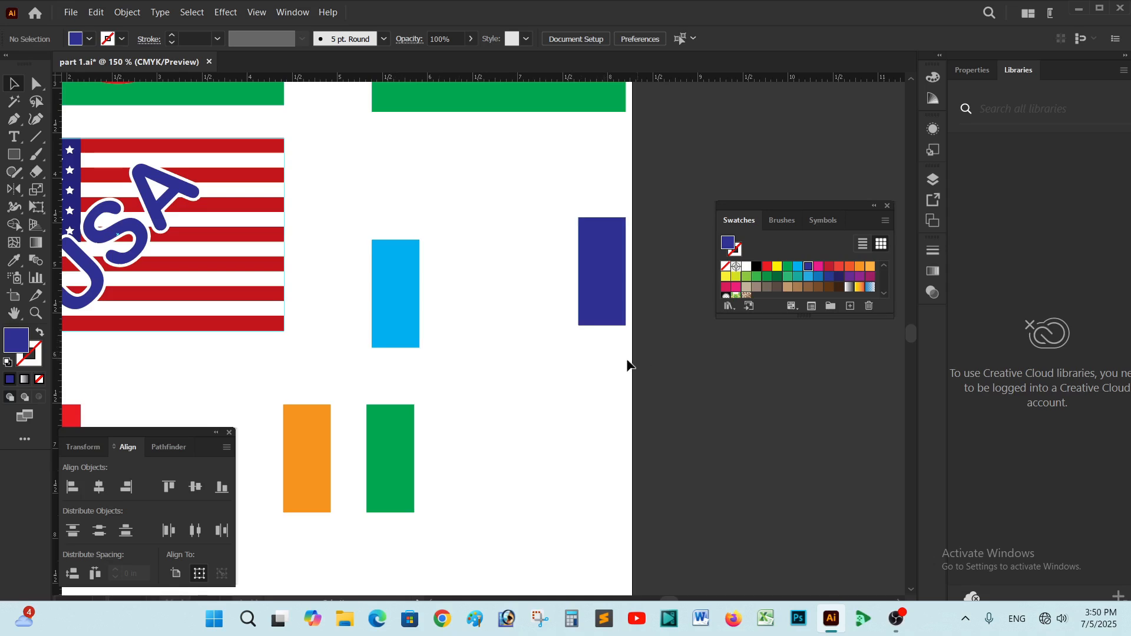
{"action": "scroll", "coordinate": [615, 380], "scroll_direction": "up", "scroll_amount": 2}
{"action": "scroll", "coordinate": [609, 423], "scroll_direction": "up", "scroll_amount": 2}
{"action": "left_click_drag", "start_coordinate": [607, 449], "coordinate": [345, 333]}
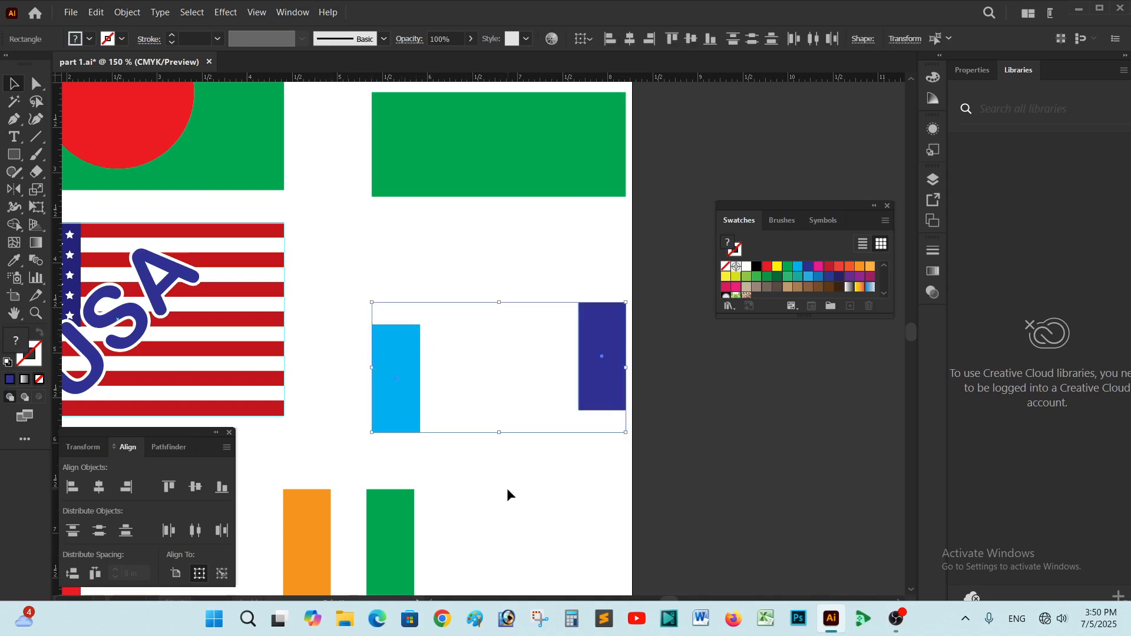
{"action": "left_click", "coordinate": [394, 404]}
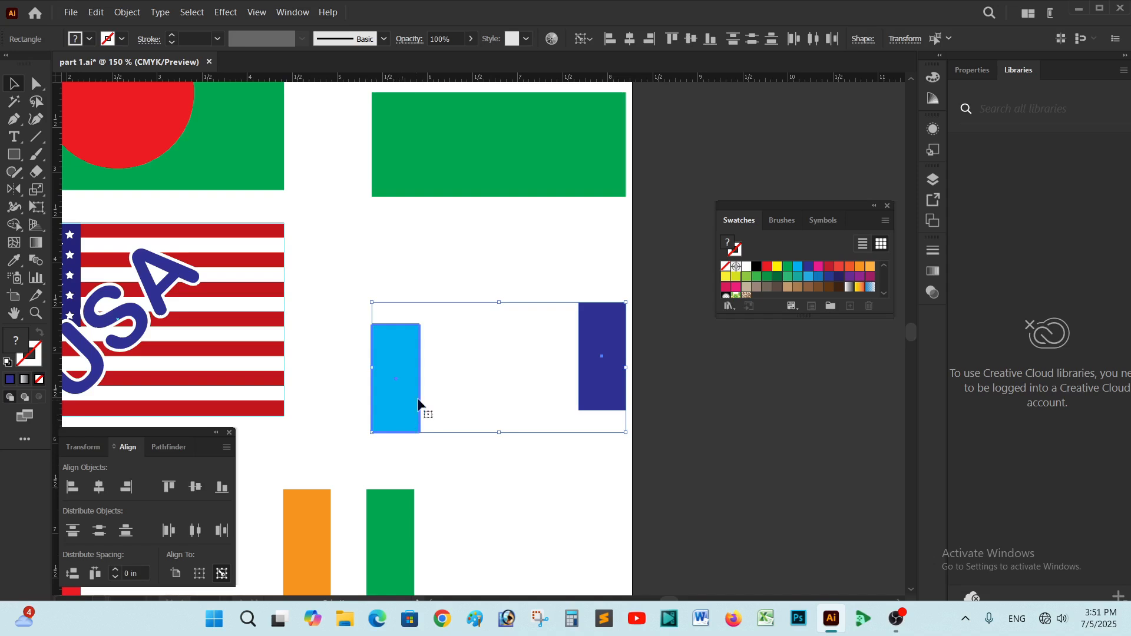
{"action": "key", "text": "ctrl+plus"}
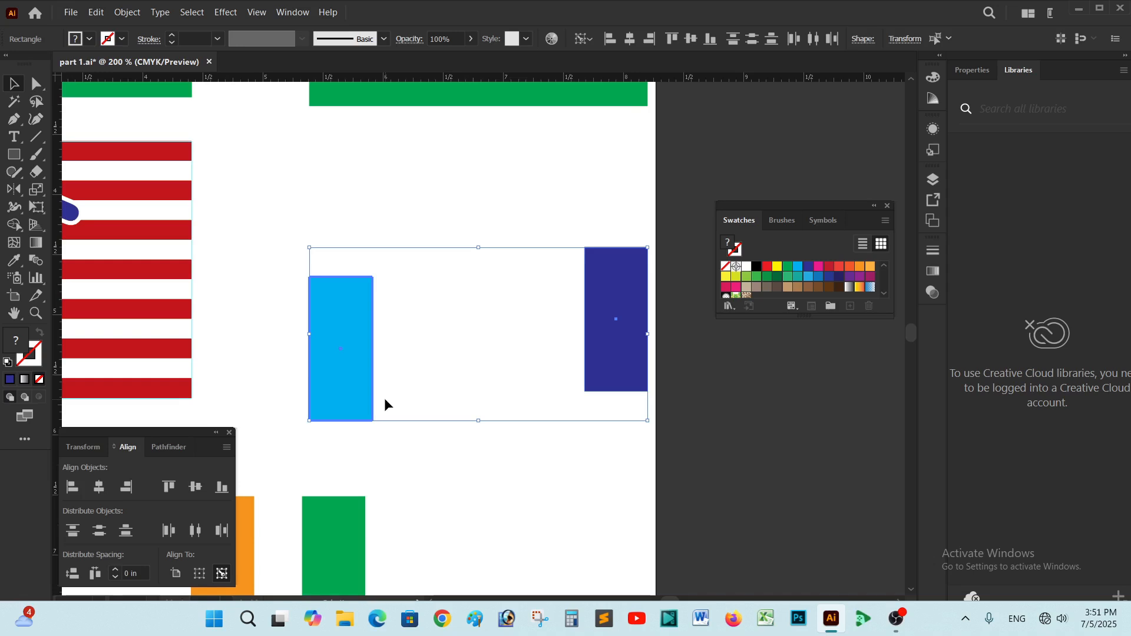
{"action": "scroll", "coordinate": [386, 403], "scroll_direction": "up", "scroll_amount": 2}
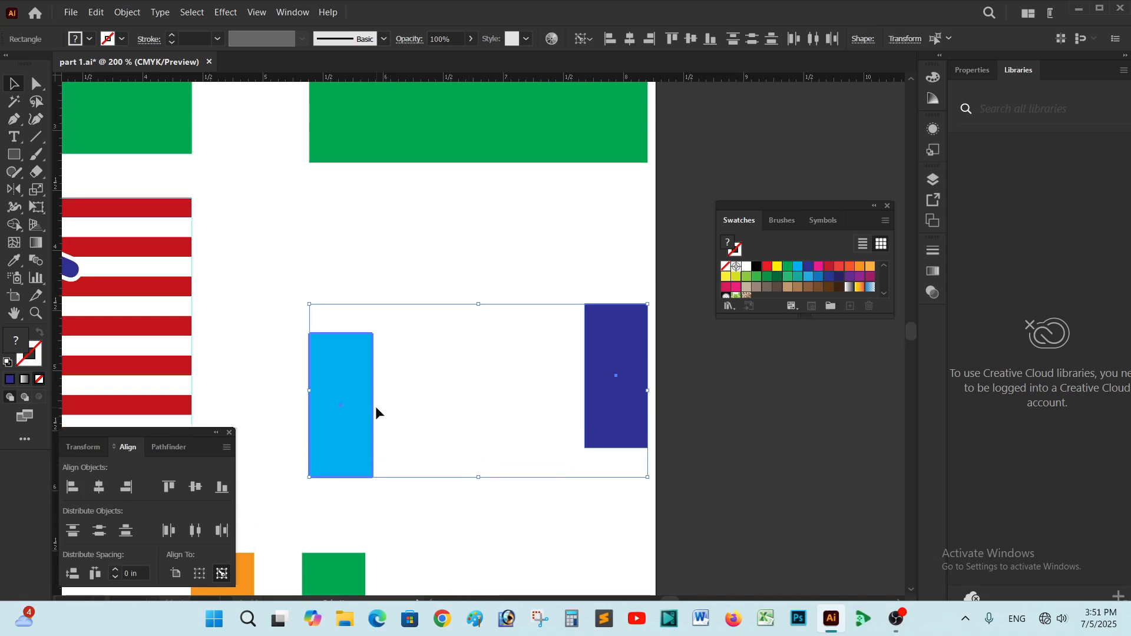
{"action": "left_click", "coordinate": [222, 494]}
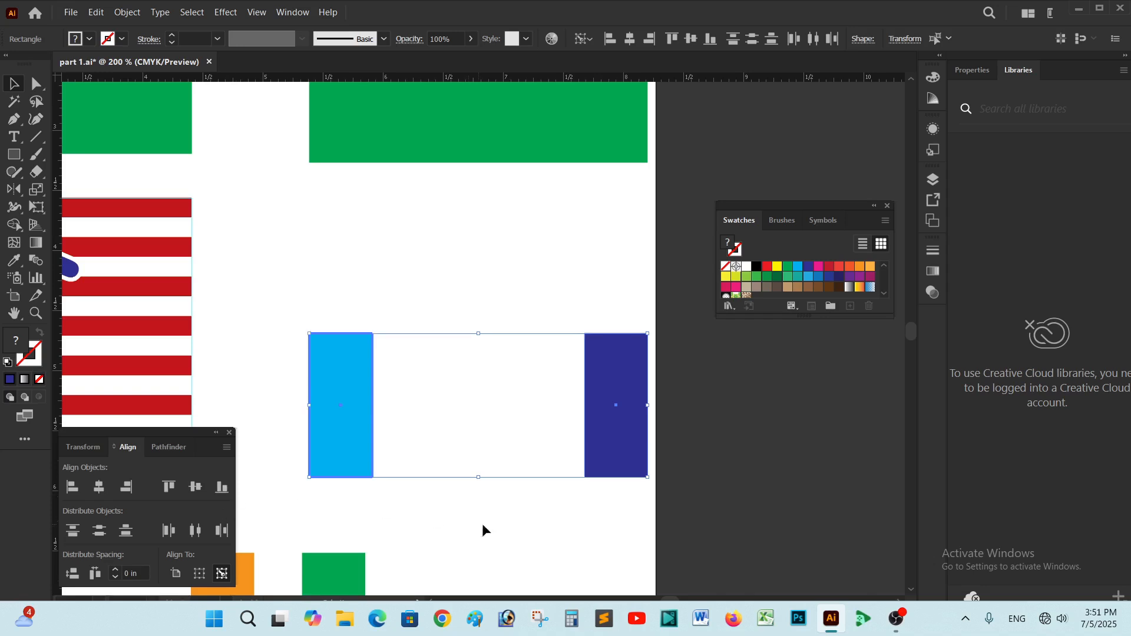
{"action": "left_click", "coordinate": [524, 516]}
{"action": "scroll", "coordinate": [533, 459], "scroll_direction": "up", "scroll_amount": 1}
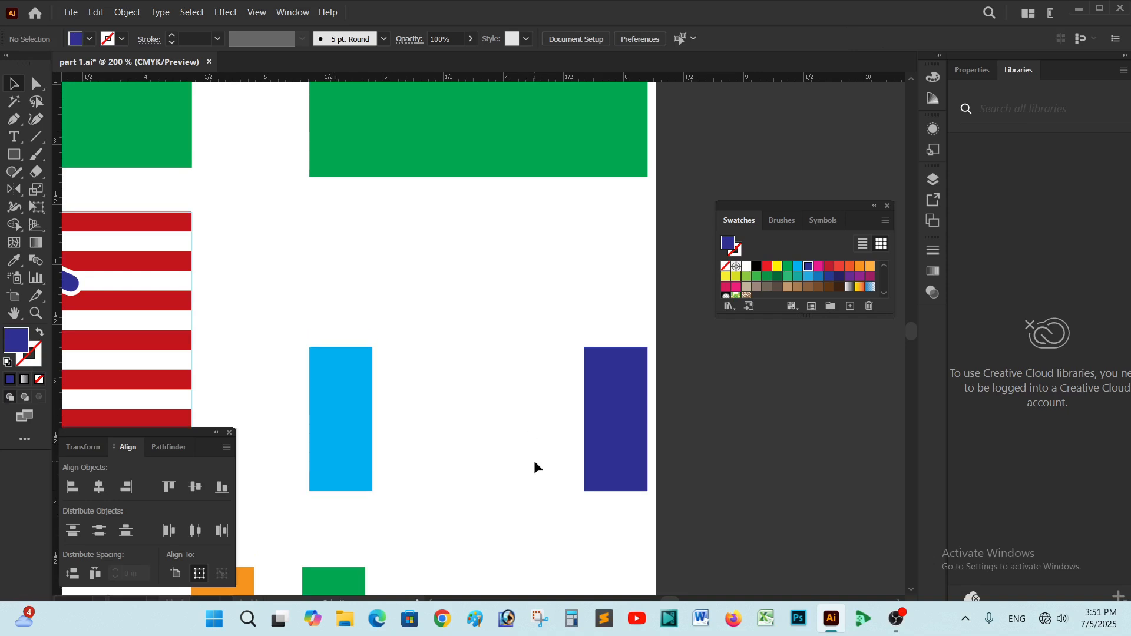
Step: Move the orange rectangle out of the row to below the wide green rectangle, between the light blue and dark blue ones
{"action": "key", "text": "ctrl+minus"}
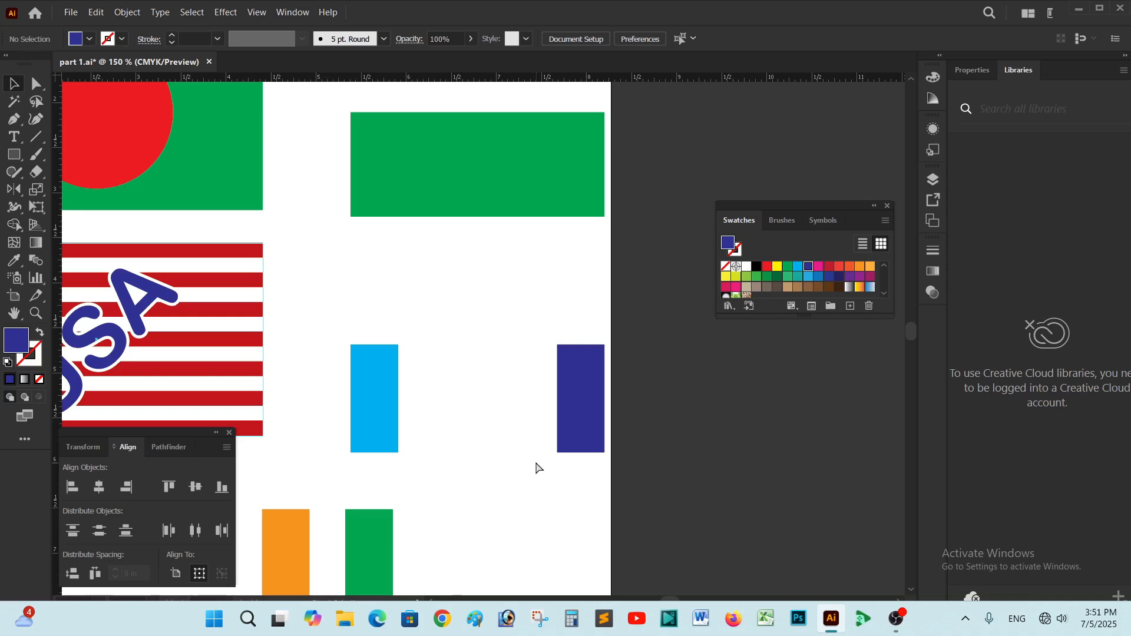
{"action": "key", "text": "ctrl+0"}
{"action": "key", "text": "ctrl+1"}
{"action": "left_click_drag", "start_coordinate": [536, 461], "coordinate": [558, 411]}
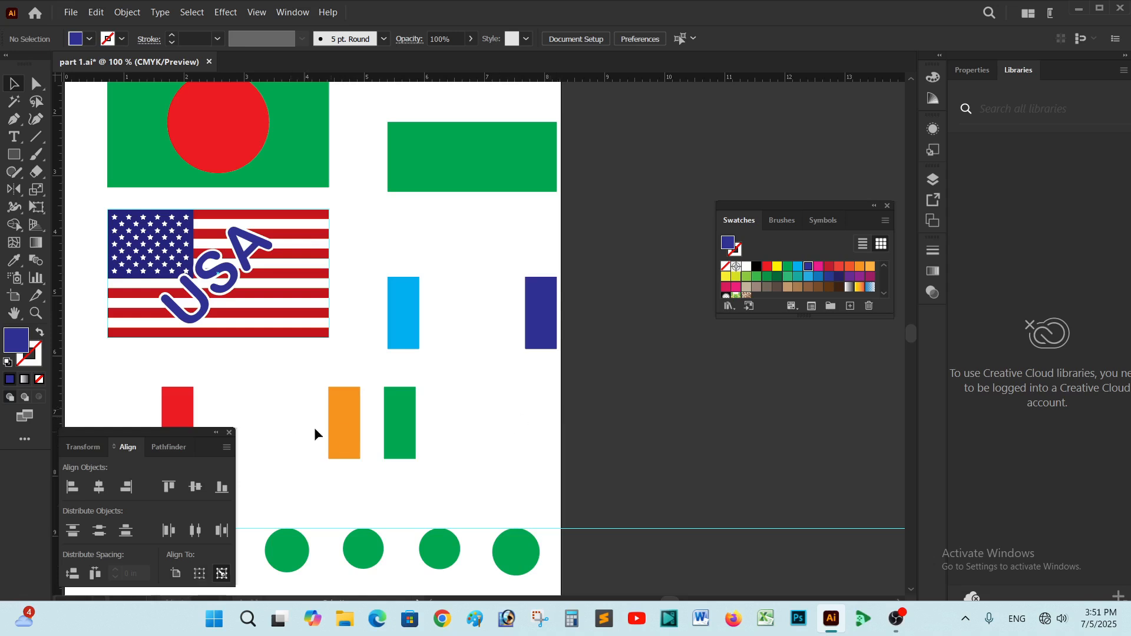
{"action": "left_click", "coordinate": [357, 419]}
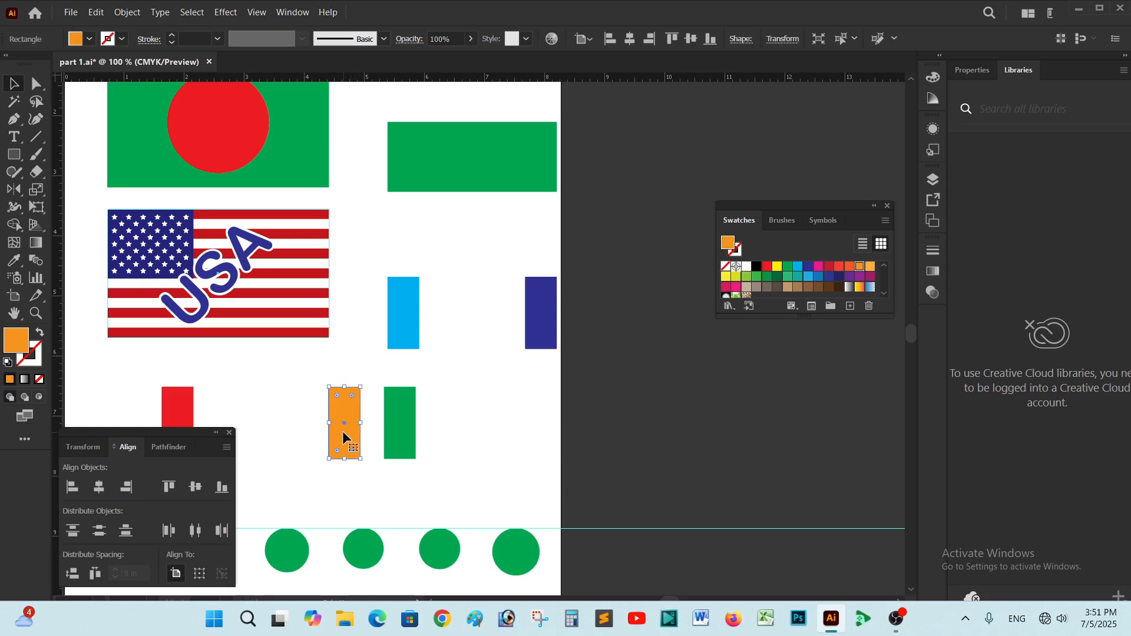
{"action": "left_click_drag", "start_coordinate": [343, 432], "coordinate": [449, 270]}
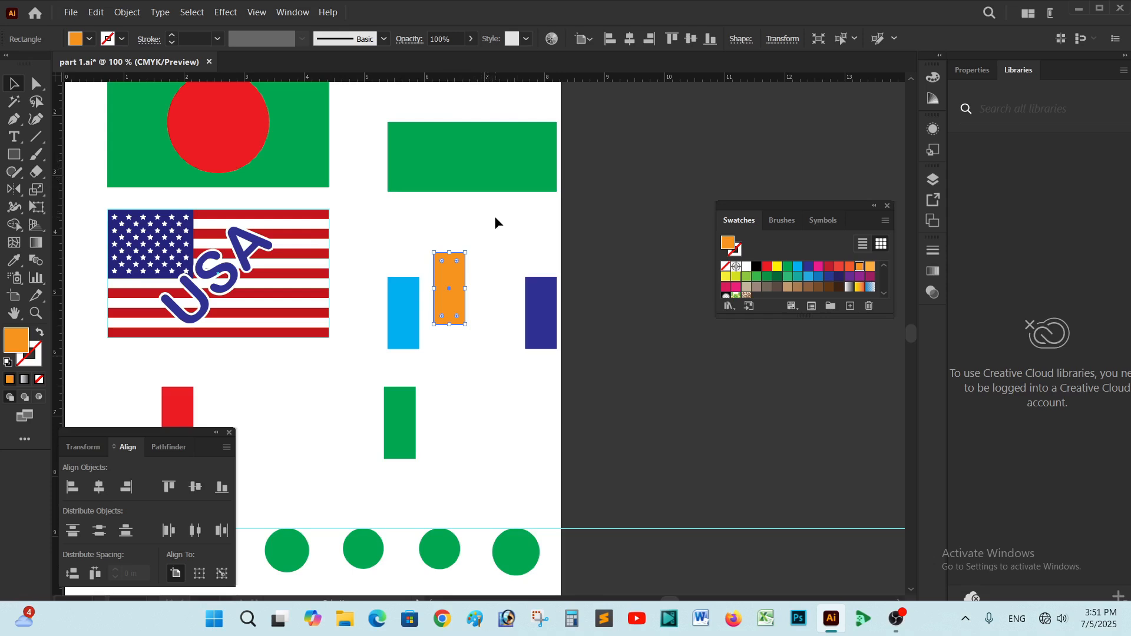
Step: Center the orange rectangle horizontally on the wide green rectangle, using the green one as key object
{"action": "left_click_drag", "start_coordinate": [488, 289], "coordinate": [426, 158]}
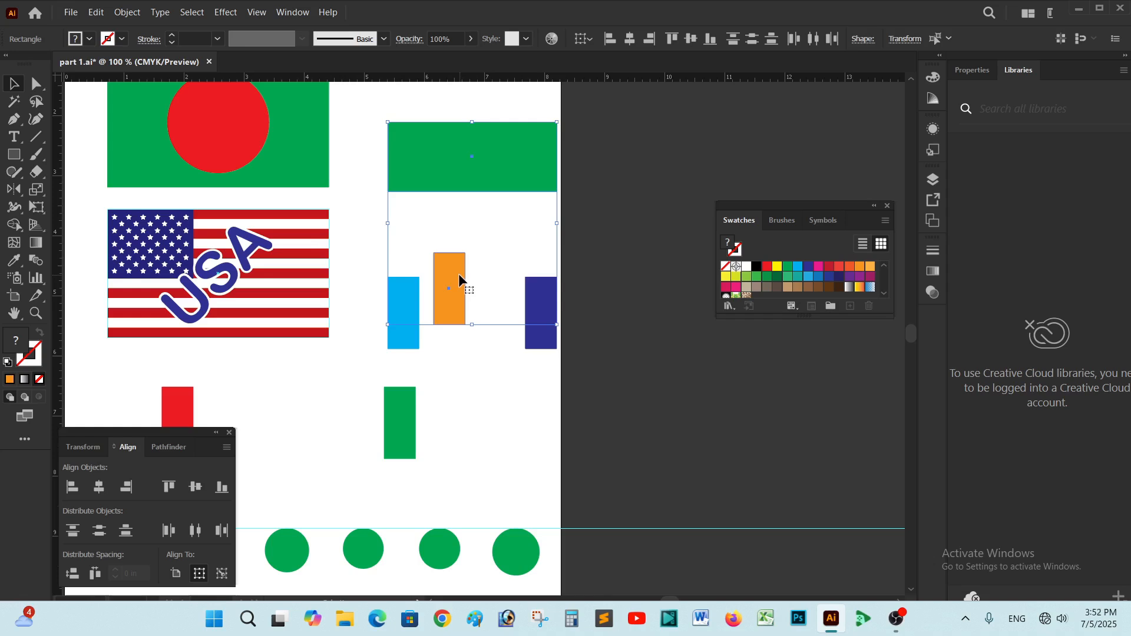
{"action": "left_click", "coordinate": [480, 170]}
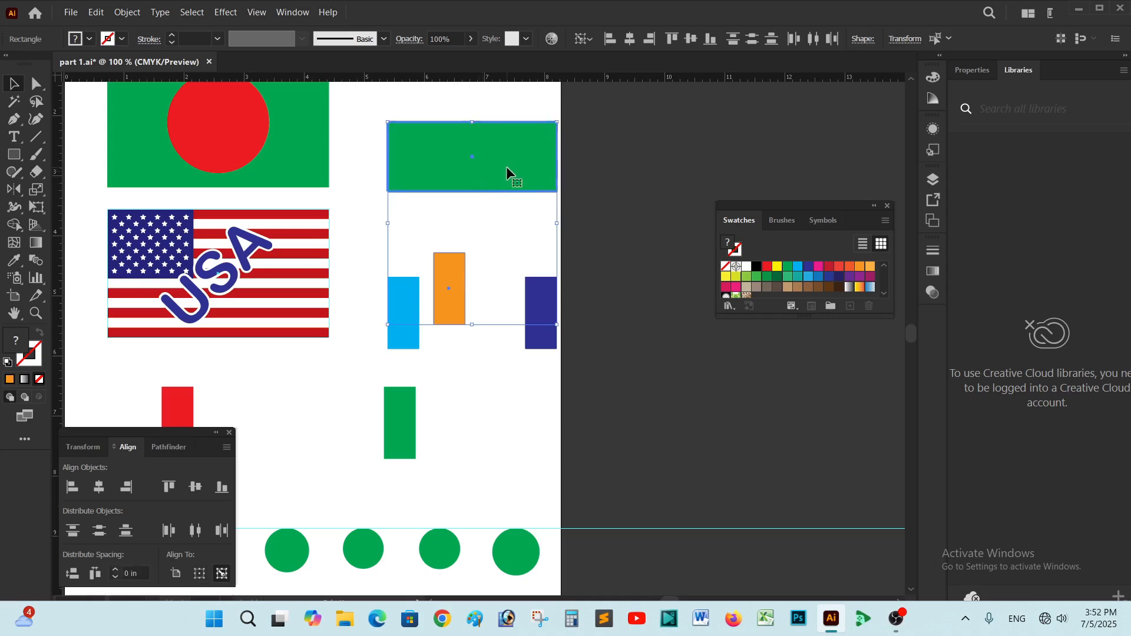
{"action": "scroll", "coordinate": [474, 177], "scroll_direction": "up", "scroll_amount": 1}
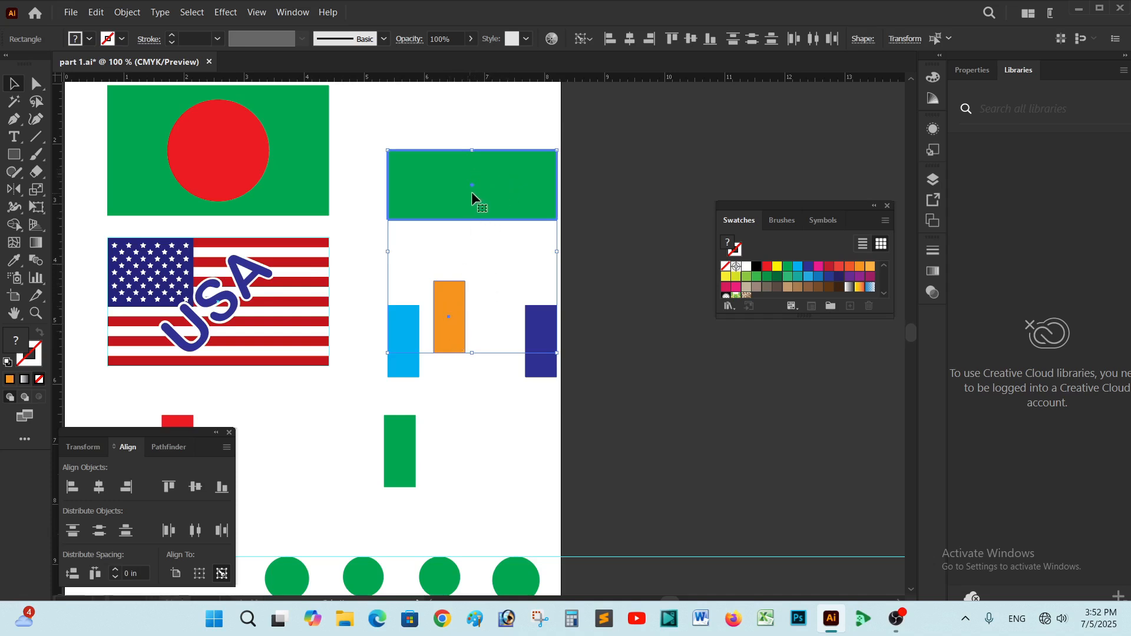
{"action": "left_click", "coordinate": [99, 487]}
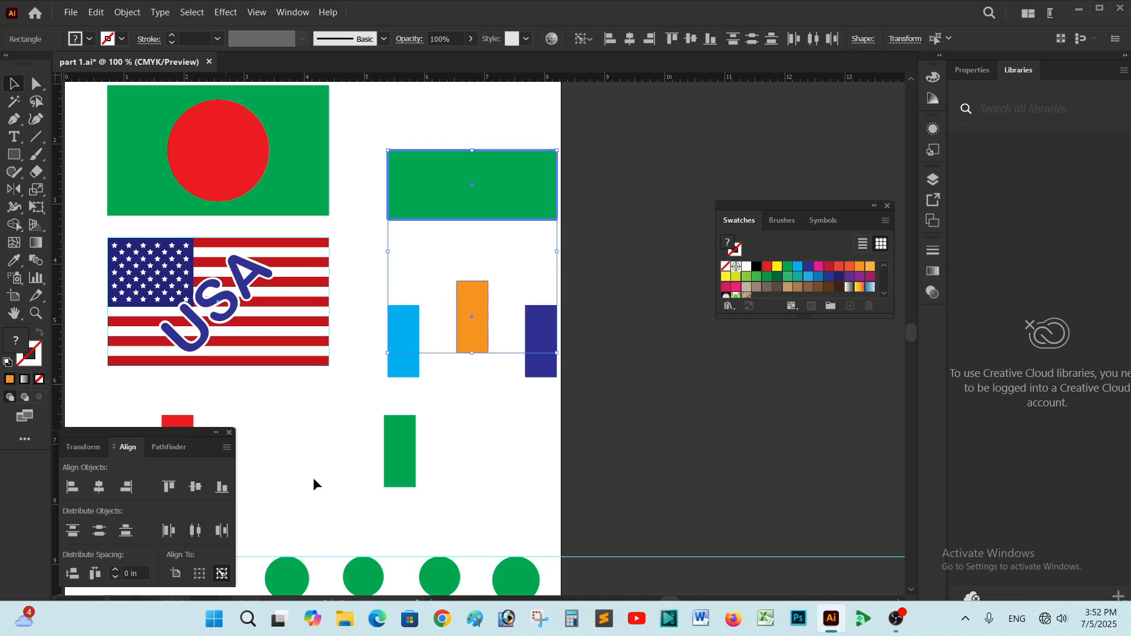
{"action": "left_click", "coordinate": [601, 479]}
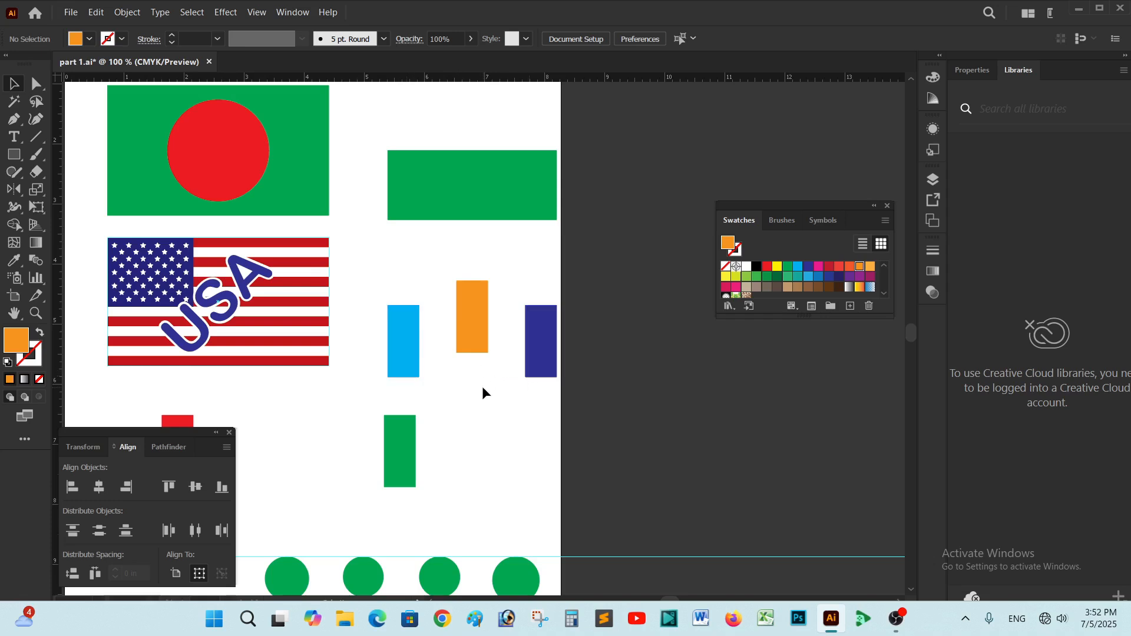
Step: Align the bottom edges of the light blue, orange and dark blue rectangles, using the dark blue one as key object
{"action": "left_click_drag", "start_coordinate": [546, 392], "coordinate": [394, 320]}
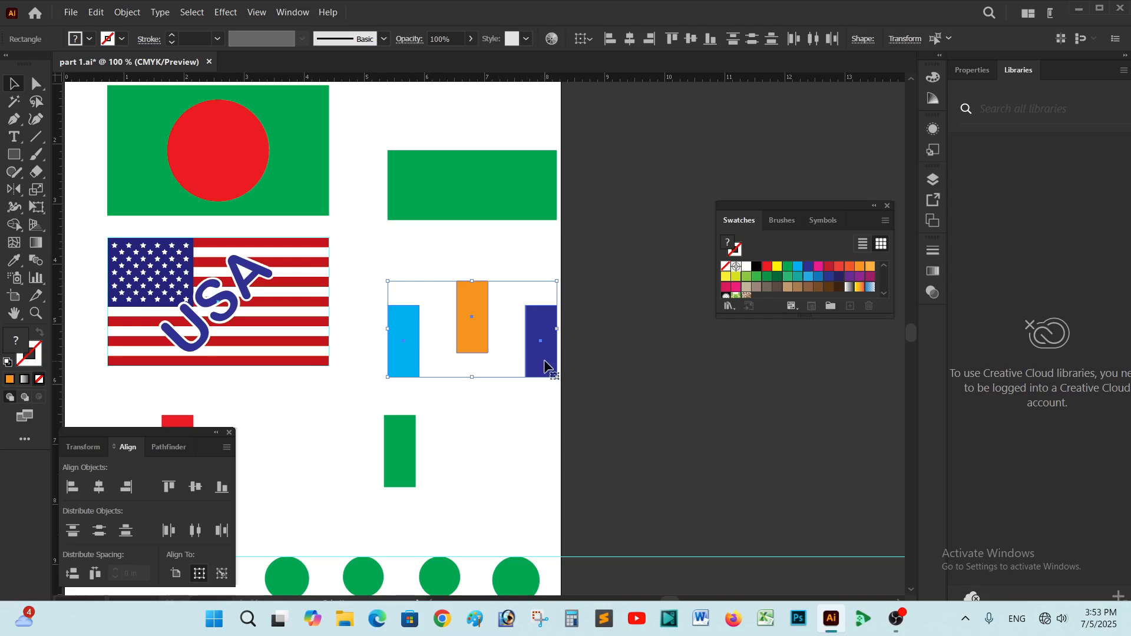
{"action": "left_click", "coordinate": [408, 362]}
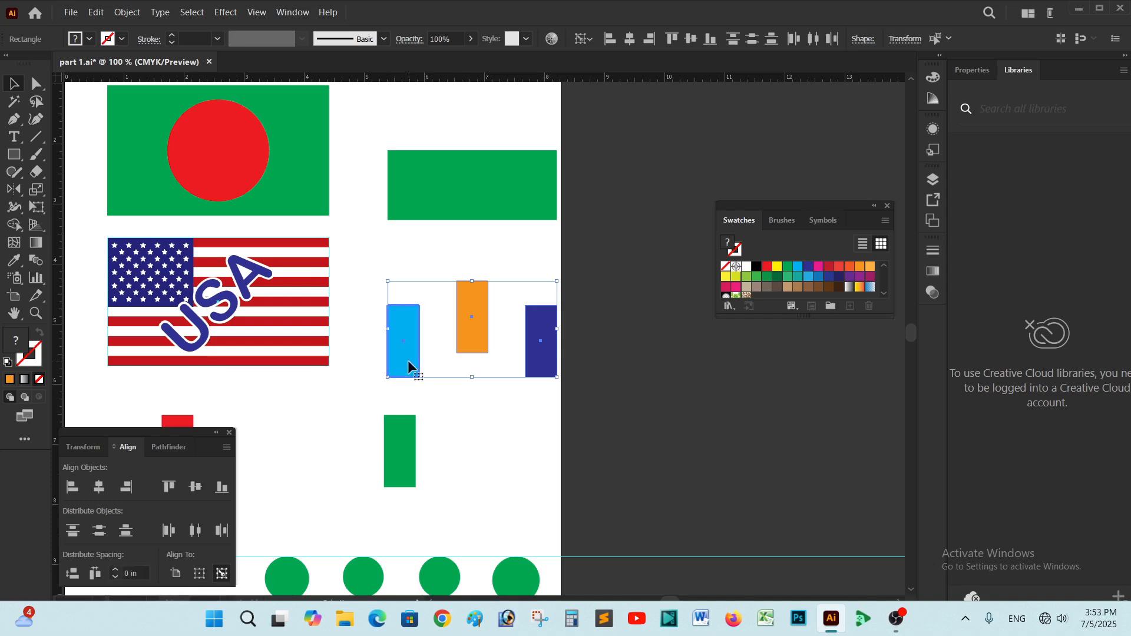
{"action": "left_click", "coordinate": [542, 361]}
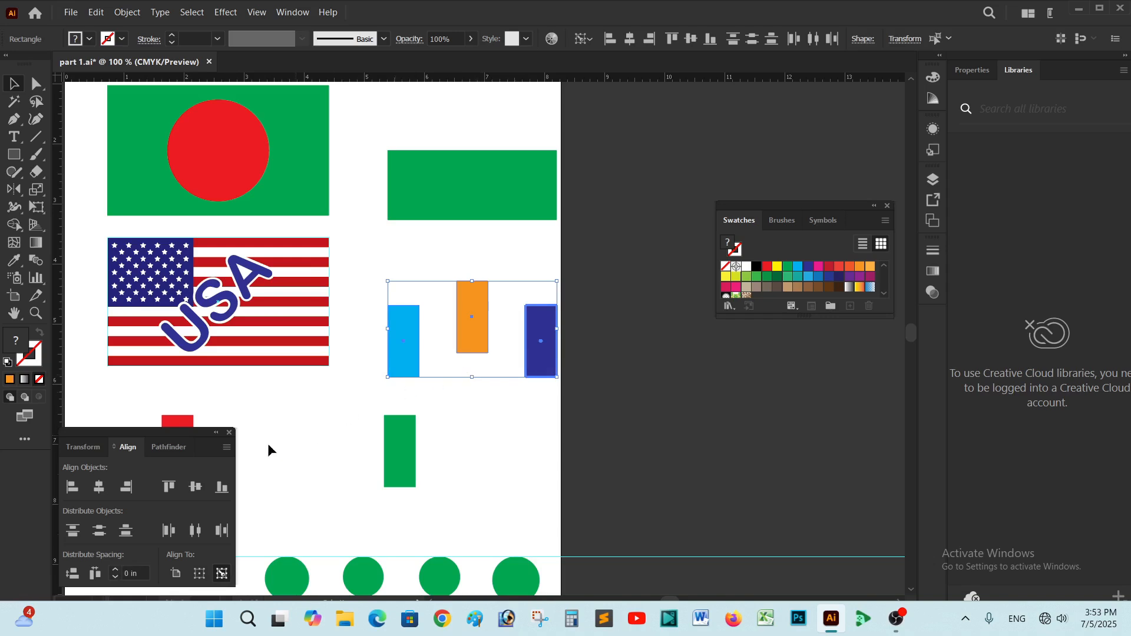
{"action": "left_click", "coordinate": [222, 487]}
{"action": "left_click", "coordinate": [525, 420]}
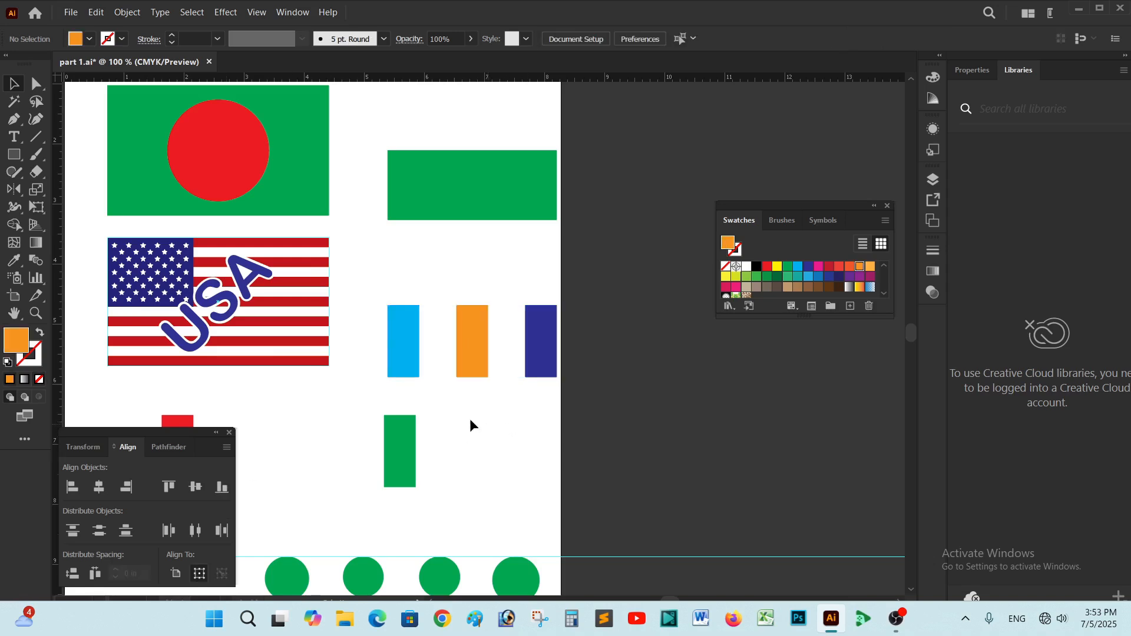
Step: Examine the alignment of the three small rectangles beneath the wide green rectangle
{"action": "scroll", "coordinate": [468, 419], "scroll_direction": "down", "scroll_amount": 1}
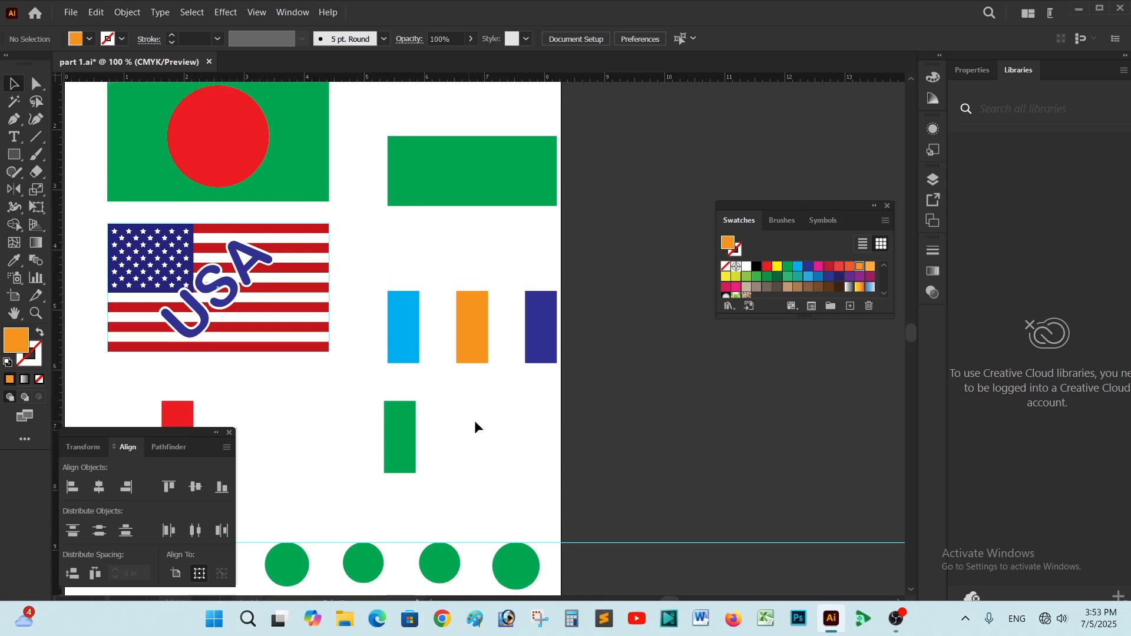
{"action": "key", "text": "ctrl+minus"}
{"action": "key", "text": "ctrl+plus"}
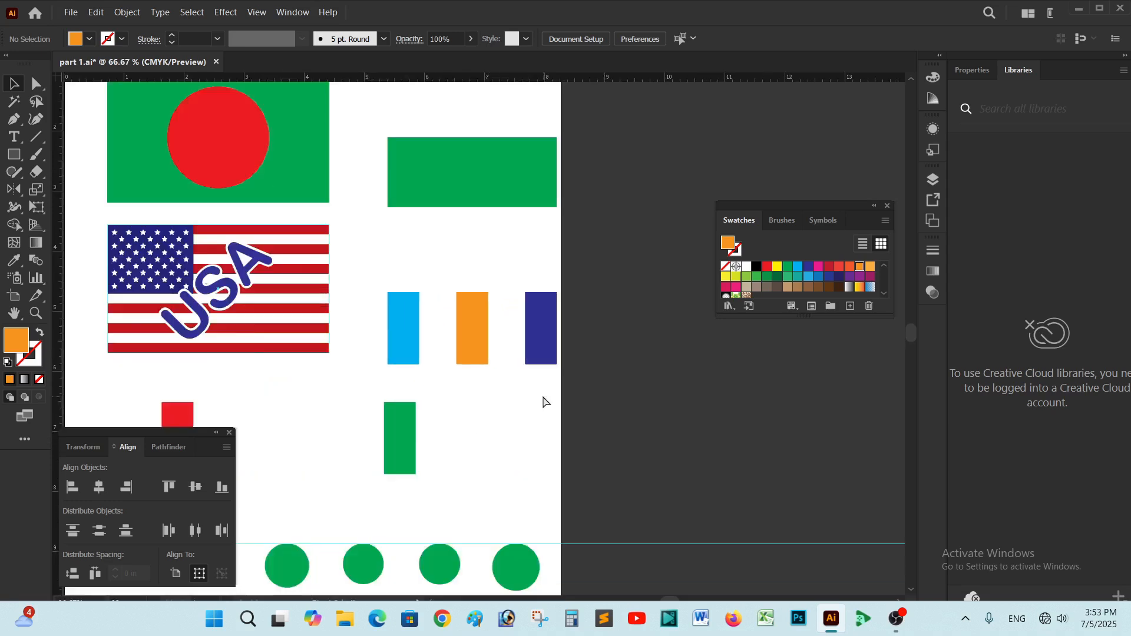
{"action": "key", "text": "ctrl+minus"}
{"action": "key", "text": "ctrl+plus"}
{"action": "key", "text": "space"}
{"action": "left_click_drag", "start_coordinate": [468, 396], "coordinate": [466, 417]}
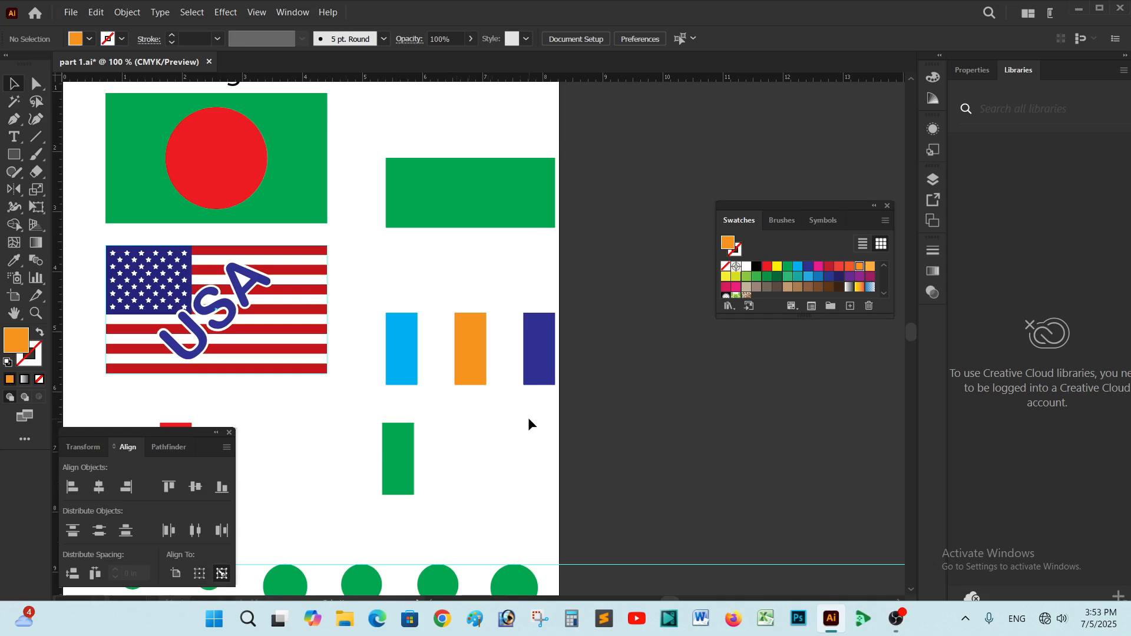
{"action": "key", "text": "ctrl+minus"}
{"action": "key", "text": "ctrl+plus"}
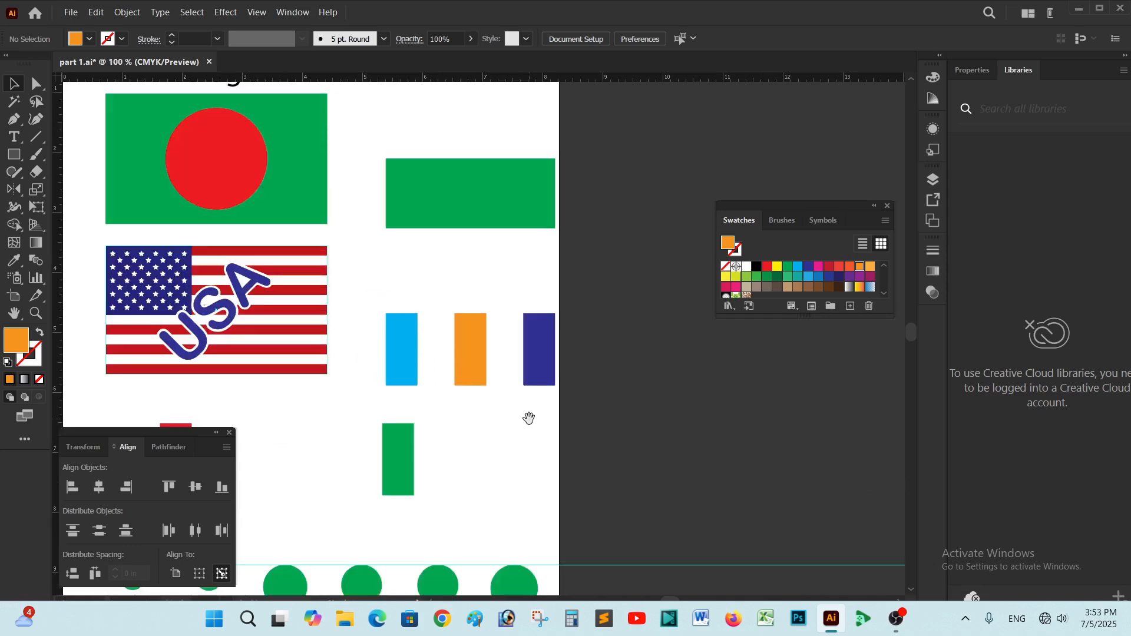
{"action": "left_click_drag", "start_coordinate": [528, 418], "coordinate": [505, 452]}
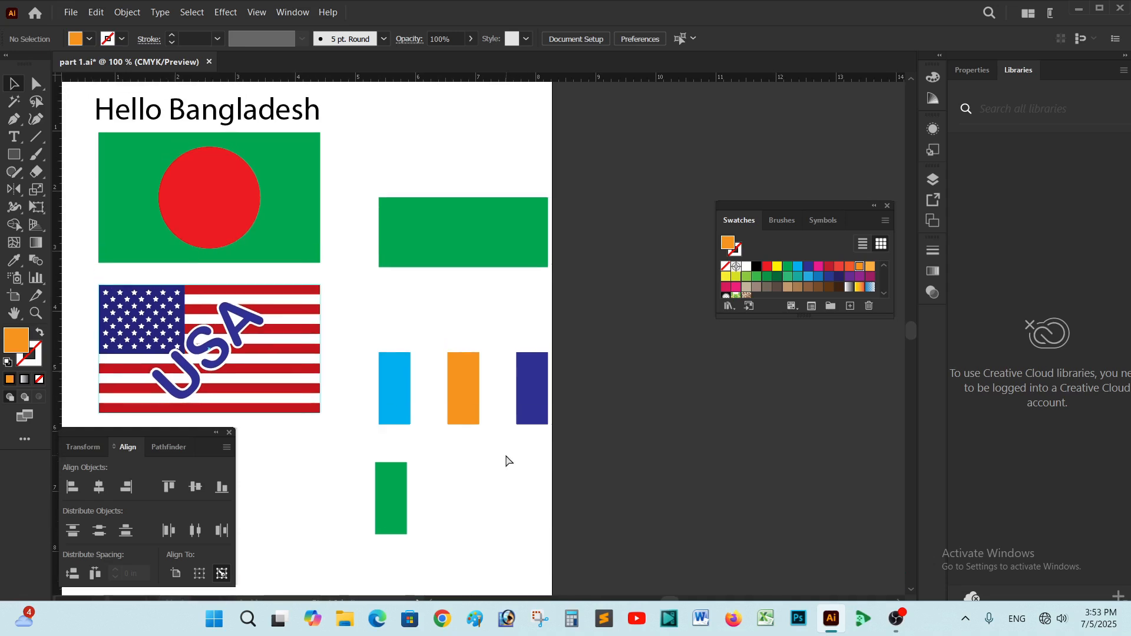
Step: Delete the wide green rectangle together with the light blue, orange, dark blue and small green rectangles below it
{"action": "key", "text": "ctrl+minus"}
{"action": "scroll", "coordinate": [471, 442], "scroll_direction": "down", "scroll_amount": 2}
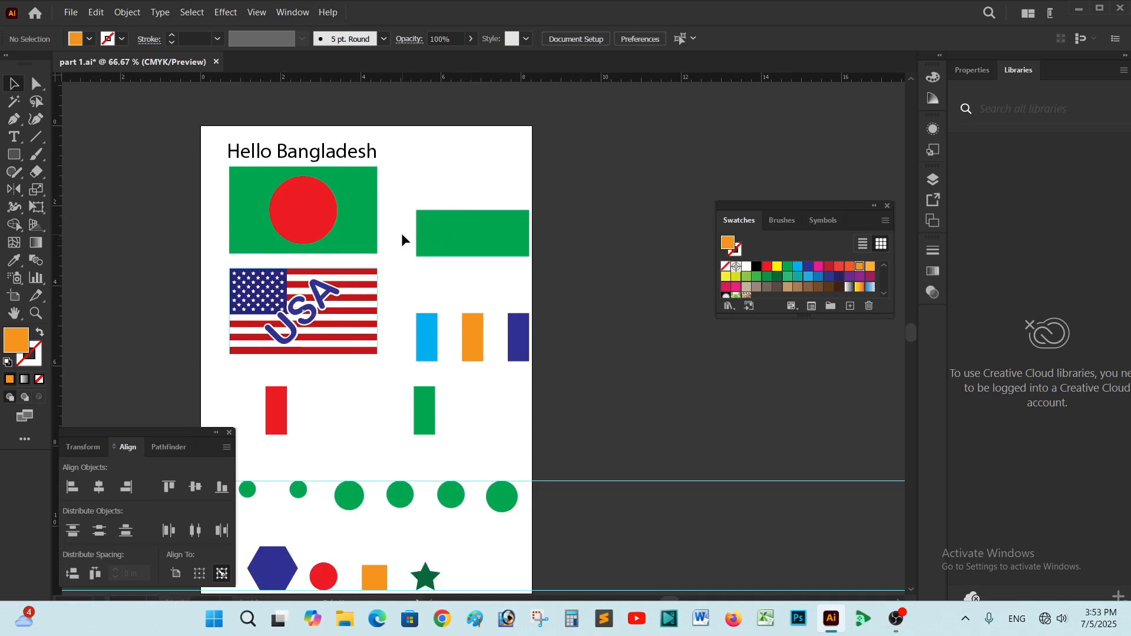
{"action": "left_click_drag", "start_coordinate": [402, 225], "coordinate": [526, 436]}
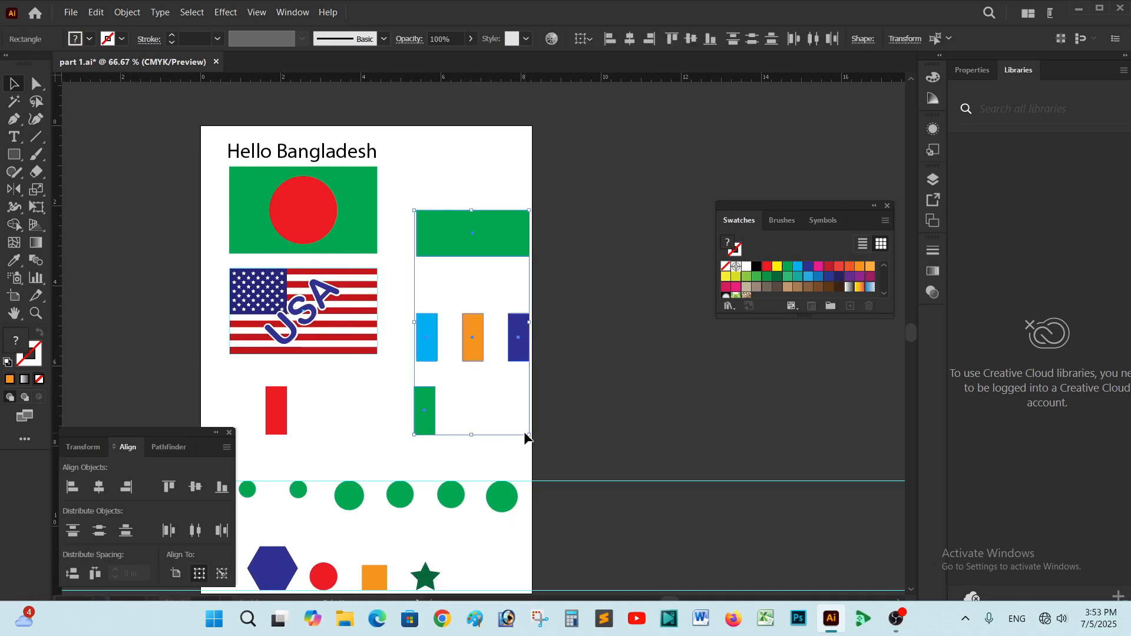
{"action": "key", "text": "Delete"}
{"action": "scroll", "coordinate": [506, 375], "scroll_direction": "down", "scroll_amount": 4}
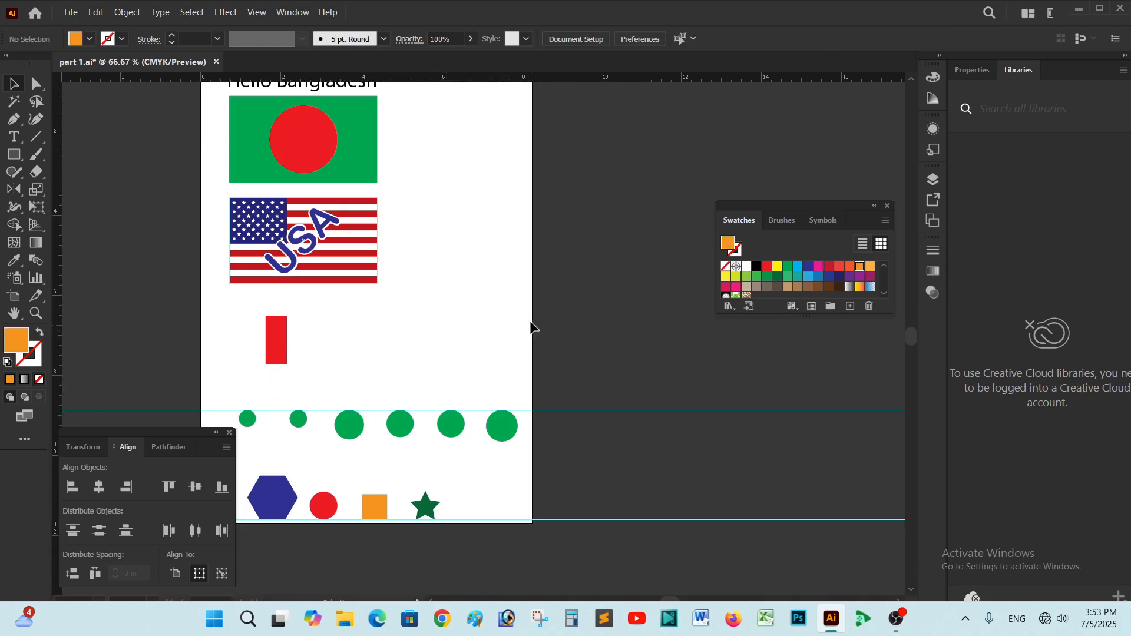
{"action": "left_click_drag", "start_coordinate": [531, 323], "coordinate": [243, 528]}
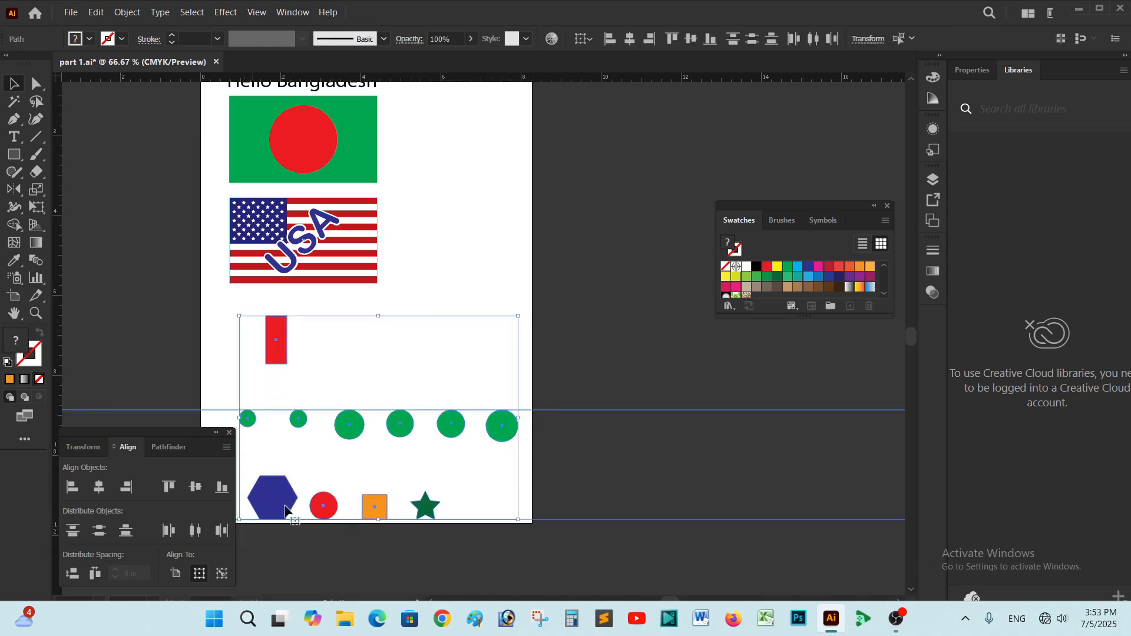
{"action": "left_click", "coordinate": [434, 324]}
{"action": "scroll", "coordinate": [474, 318], "scroll_direction": "up", "scroll_amount": 2}
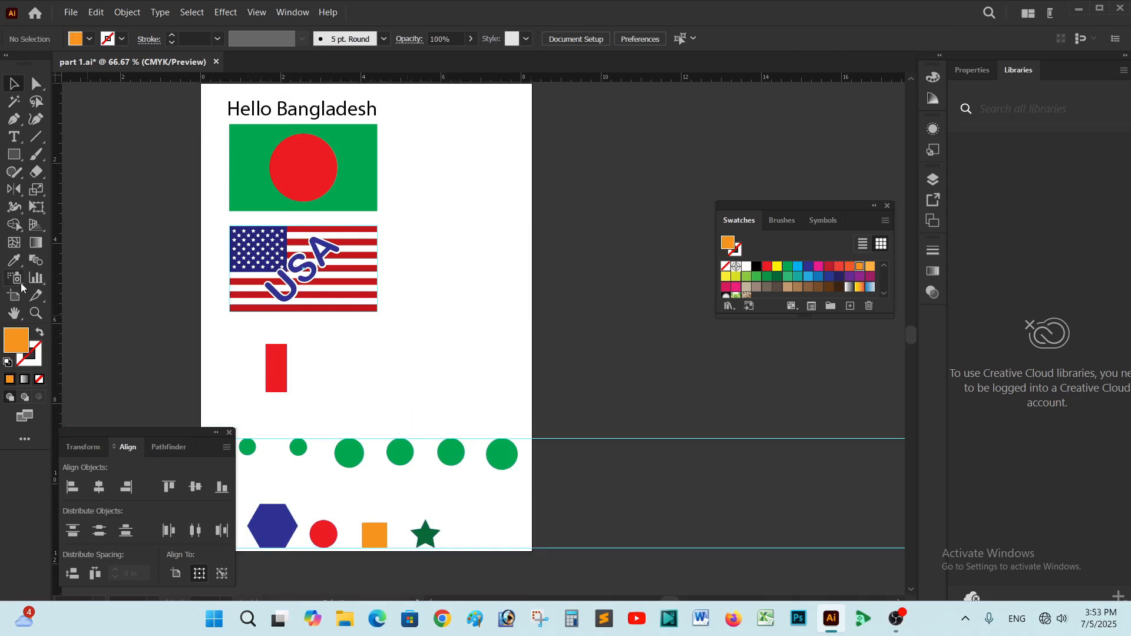
Step: Extend the artboard's right edge outward to make Artboard 1 about 16.48 in wide
{"action": "key", "text": "shift+o"}
{"action": "scroll", "coordinate": [600, 286], "scroll_direction": "up", "scroll_amount": 2}
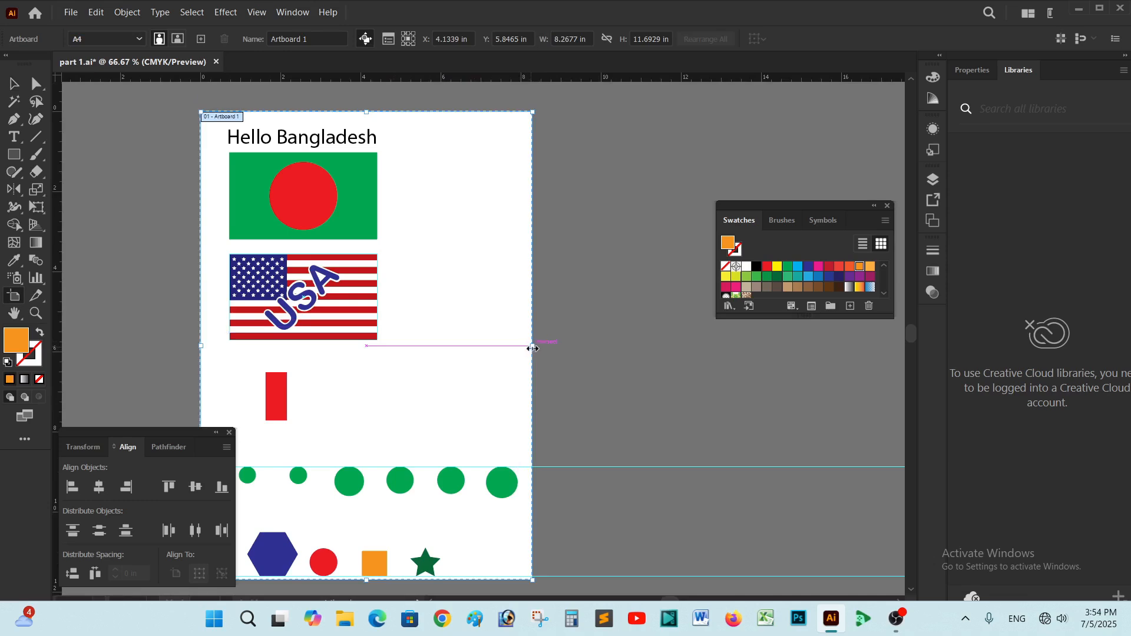
{"action": "left_click", "coordinate": [13, 84]}
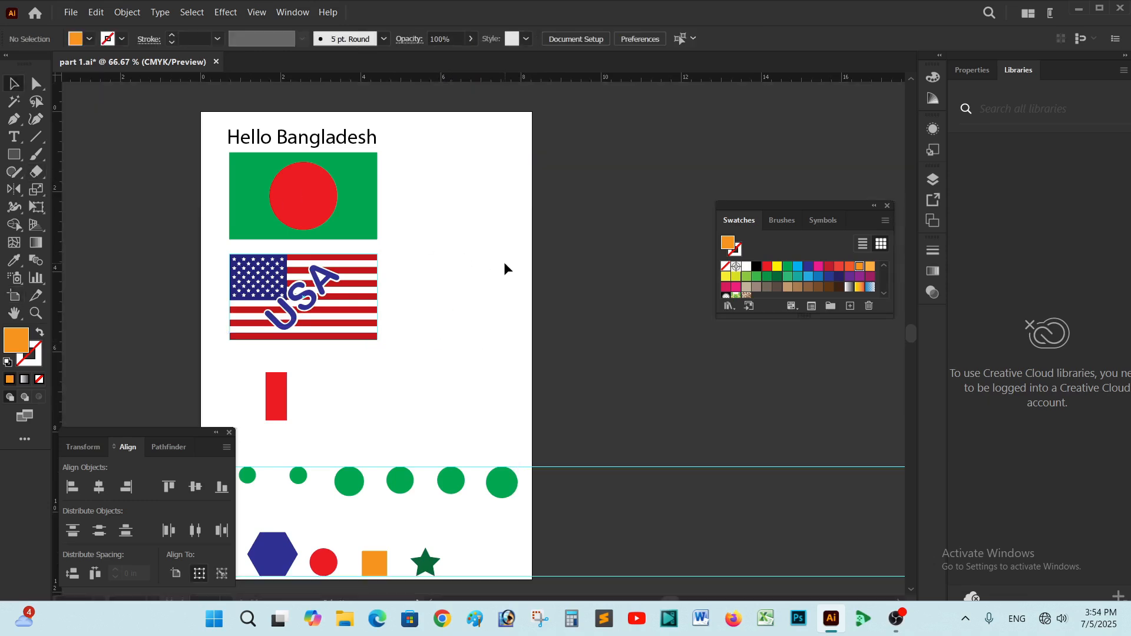
{"action": "left_click", "coordinate": [15, 298]}
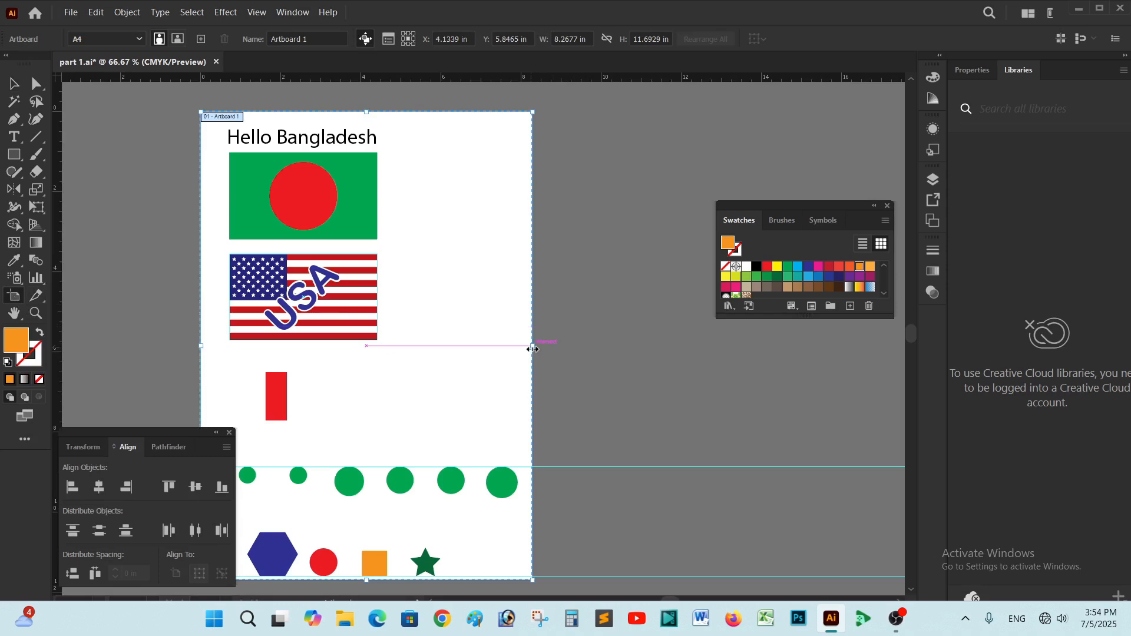
{"action": "left_click_drag", "start_coordinate": [533, 348], "coordinate": [860, 371]}
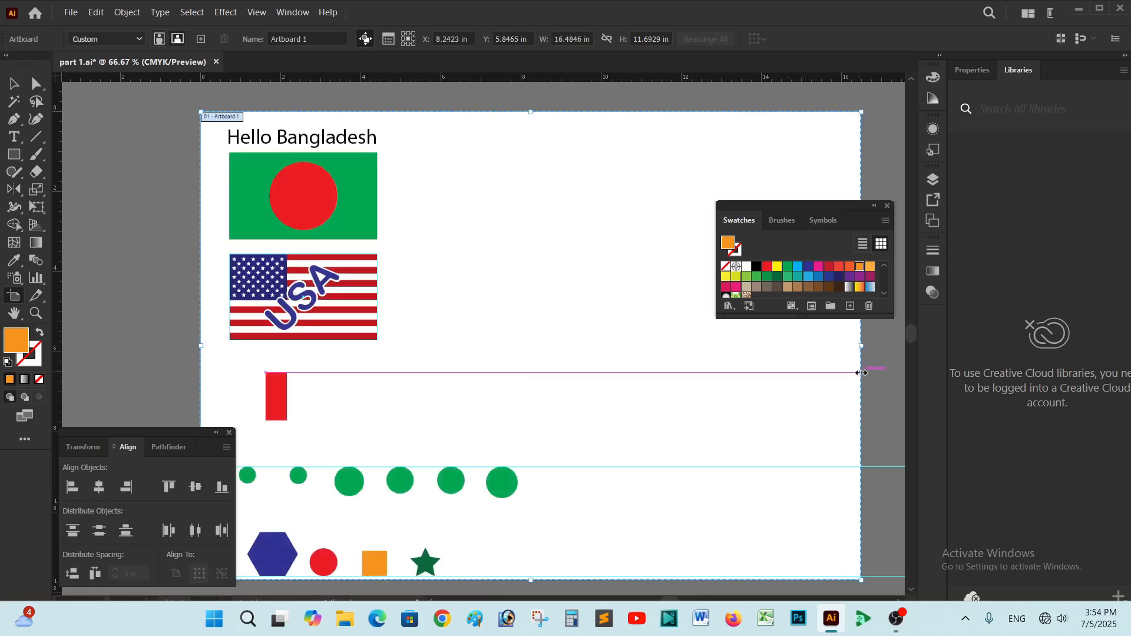
Step: Leave artboard editing and examine the Bangladesh and USA flags at 100% zoom
{"action": "key", "text": "Escape"}
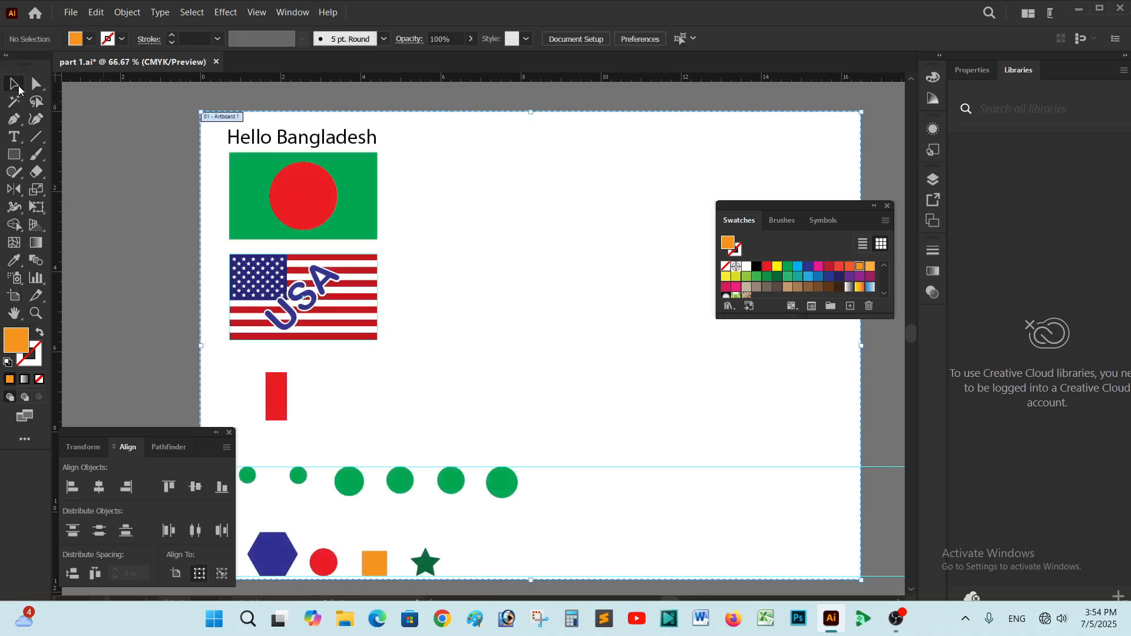
{"action": "key", "text": "ctrl+plus"}
{"action": "scroll", "coordinate": [536, 371], "scroll_direction": "up", "scroll_amount": 3}
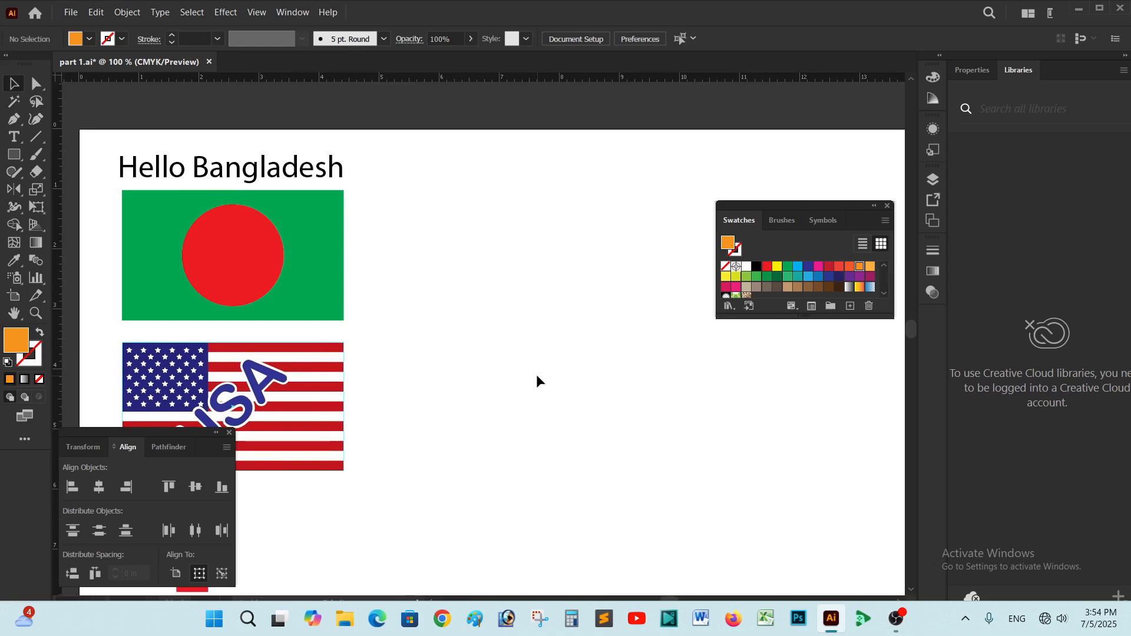
{"action": "left_click_drag", "start_coordinate": [518, 375], "coordinate": [539, 338]}
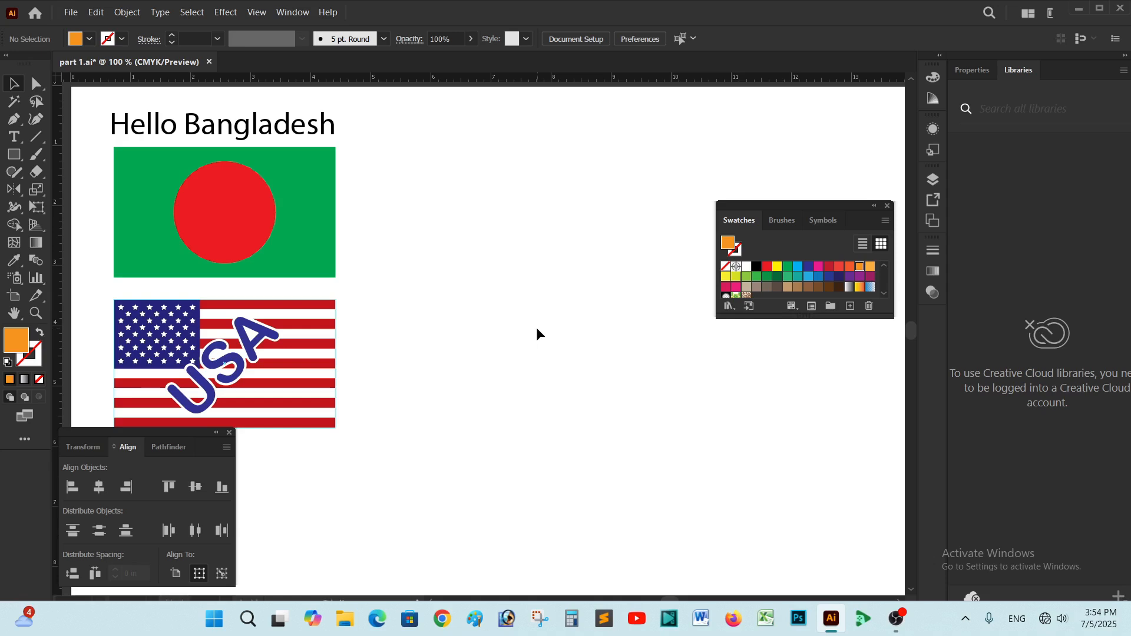
{"action": "scroll", "coordinate": [537, 328], "scroll_direction": "down", "scroll_amount": 1}
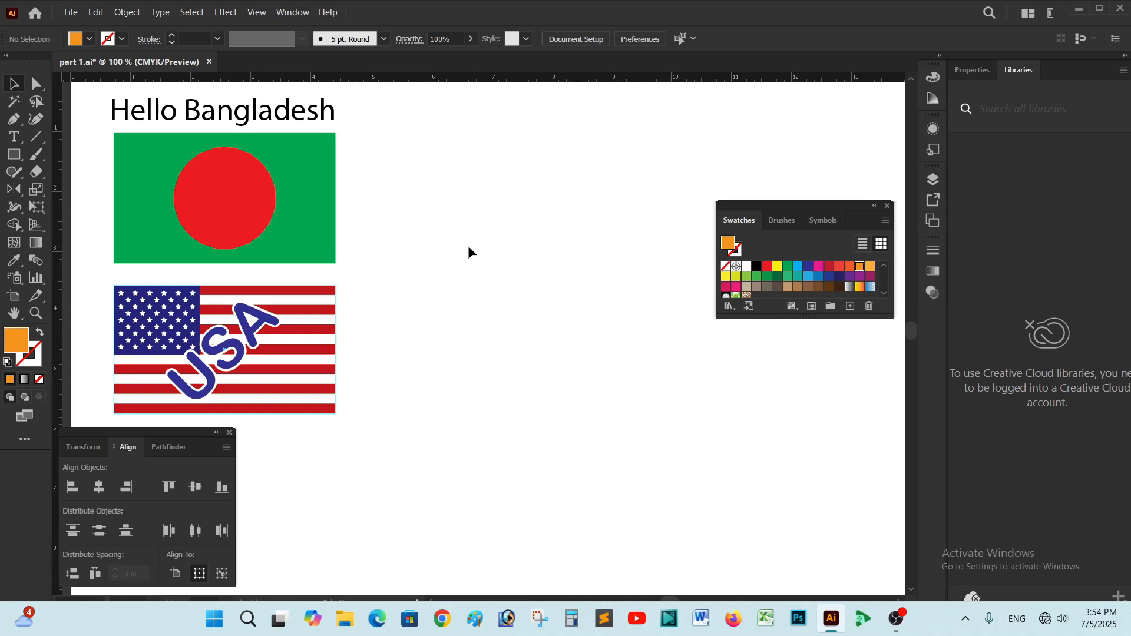
{"action": "left_click_drag", "start_coordinate": [459, 240], "coordinate": [628, 278]}
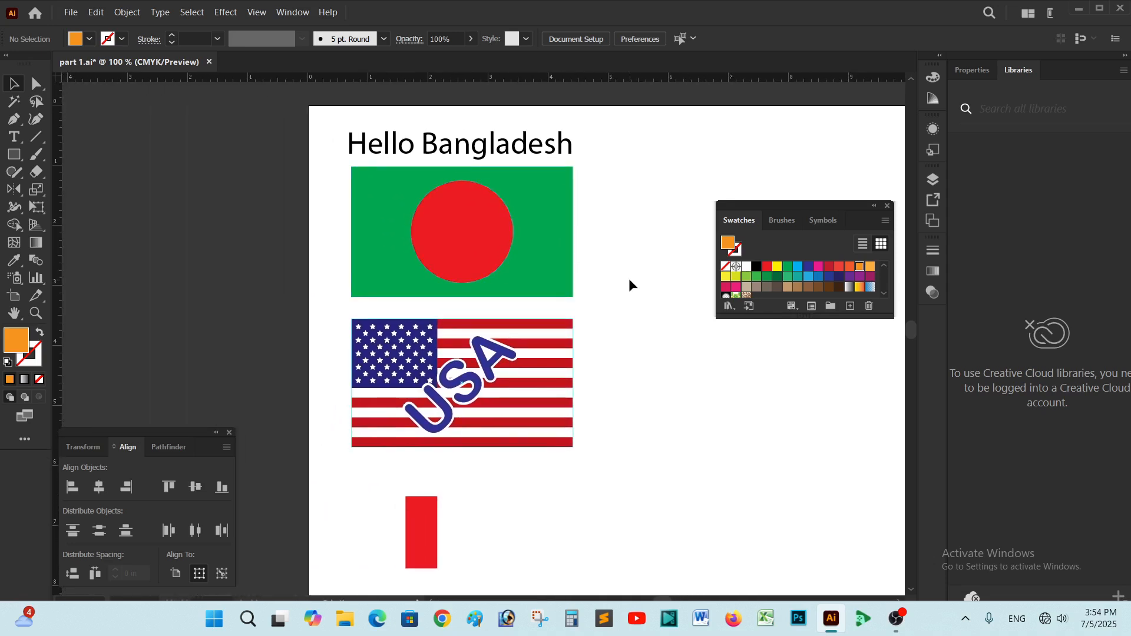
{"action": "left_click", "coordinate": [547, 224]}
{"action": "left_click", "coordinate": [618, 218]}
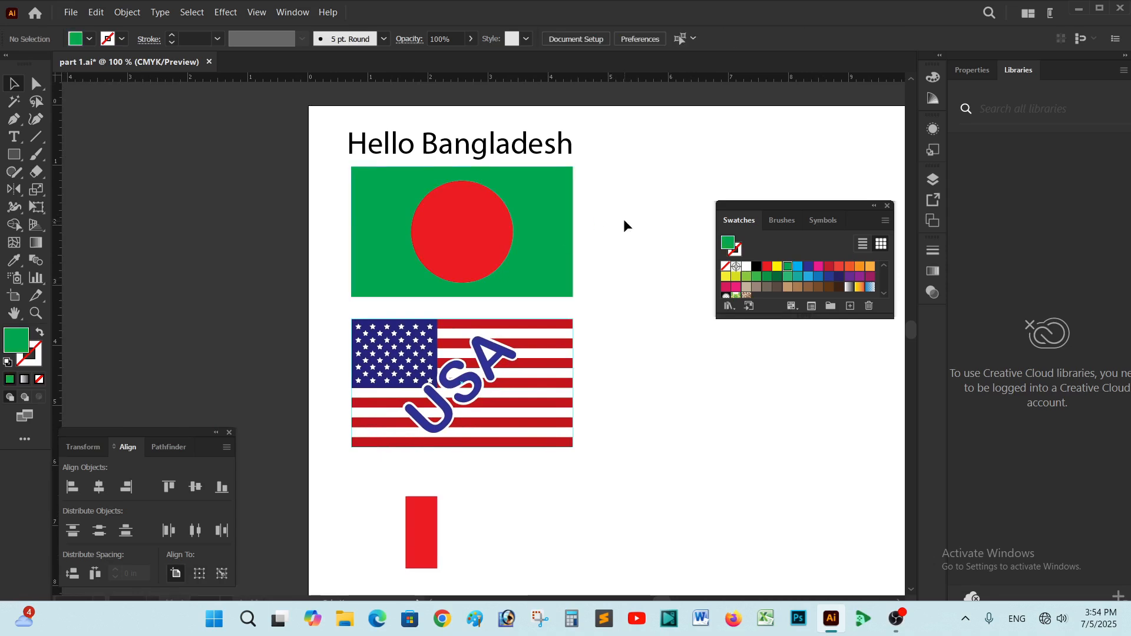
{"action": "left_click_drag", "start_coordinate": [608, 217], "coordinate": [637, 247]}
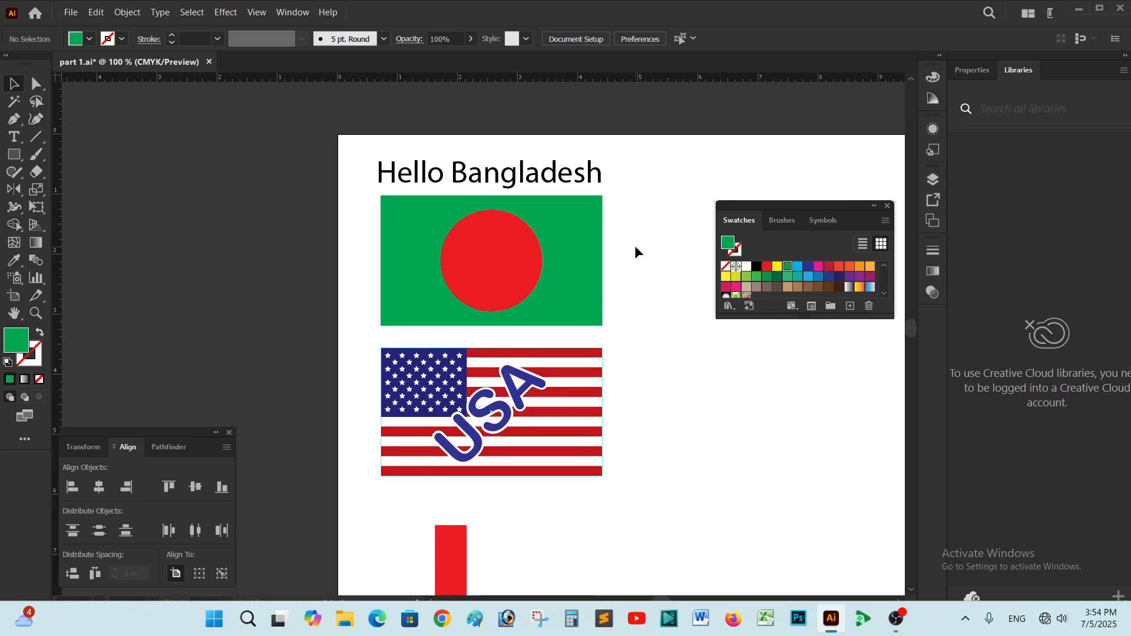
{"action": "scroll", "coordinate": [639, 247], "scroll_direction": "left", "scroll_amount": 1}
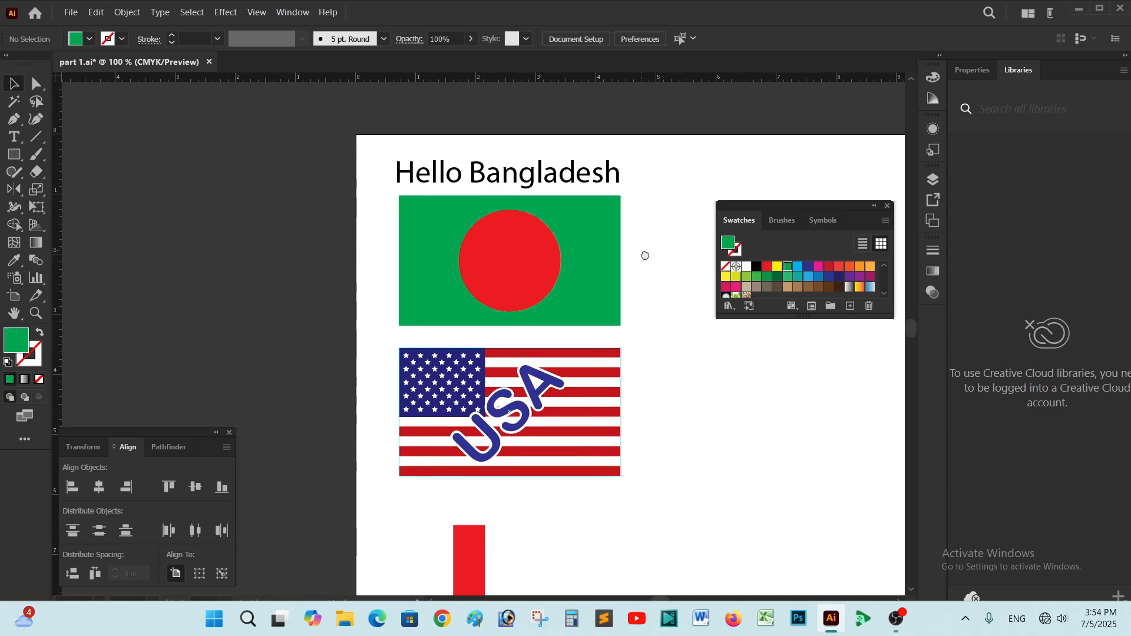
{"action": "left_click_drag", "start_coordinate": [644, 250], "coordinate": [655, 259]}
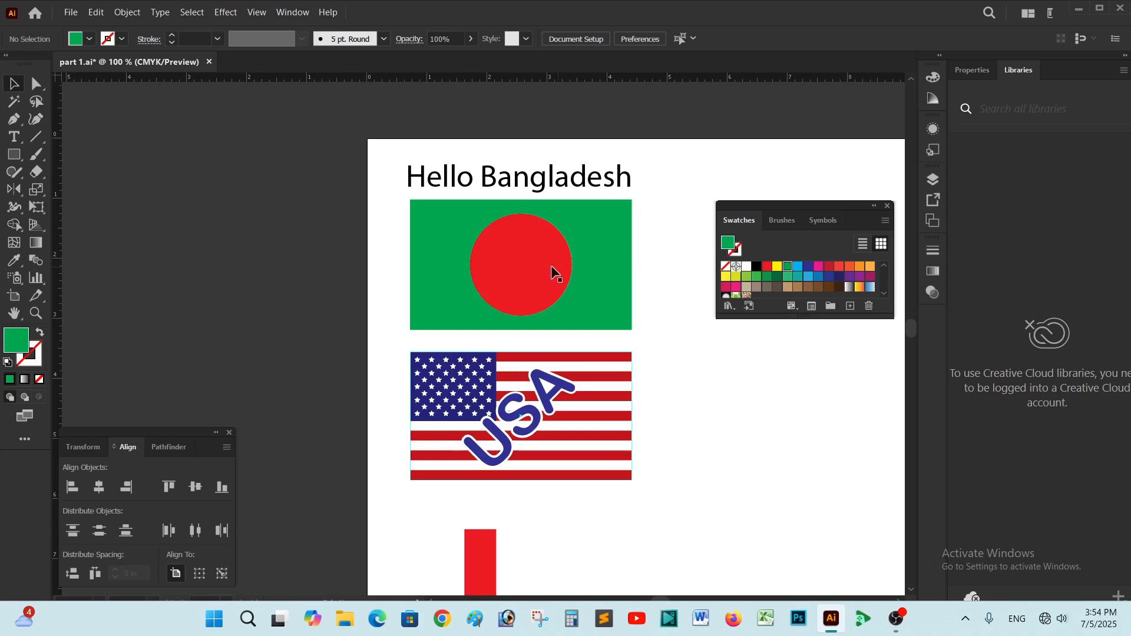
Step: Examine the Bangladesh flag's parts by selecting both together, the red circle alone and the green rectangle alone
{"action": "left_click", "coordinate": [463, 277]}
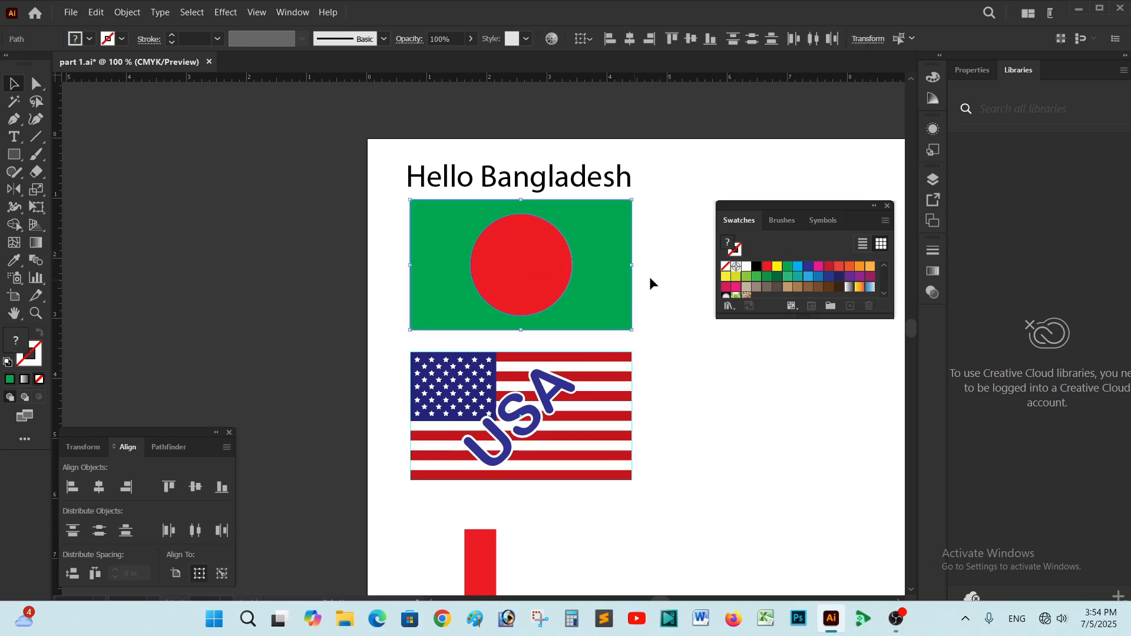
{"action": "left_click", "coordinate": [674, 277]}
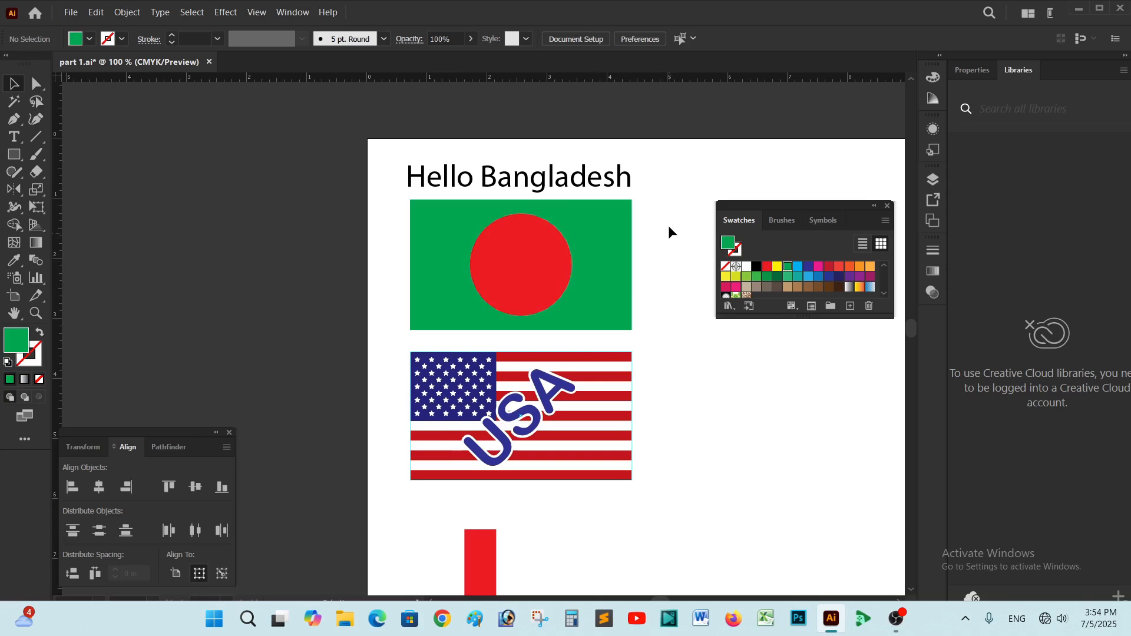
{"action": "left_click_drag", "start_coordinate": [597, 231], "coordinate": [349, 301]}
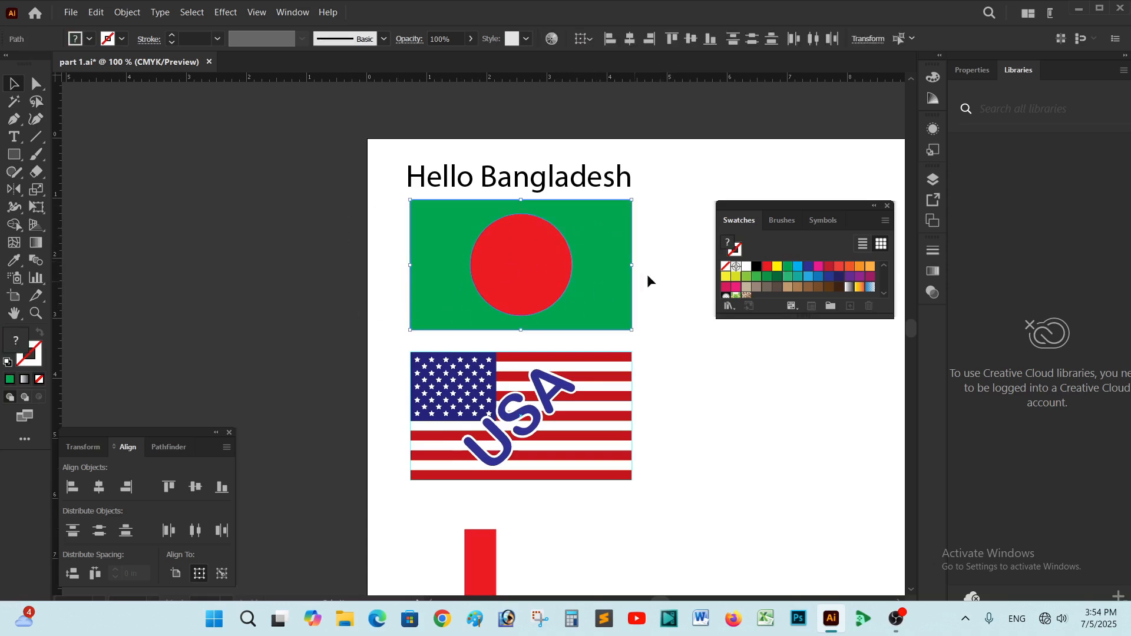
{"action": "left_click", "coordinate": [685, 256]}
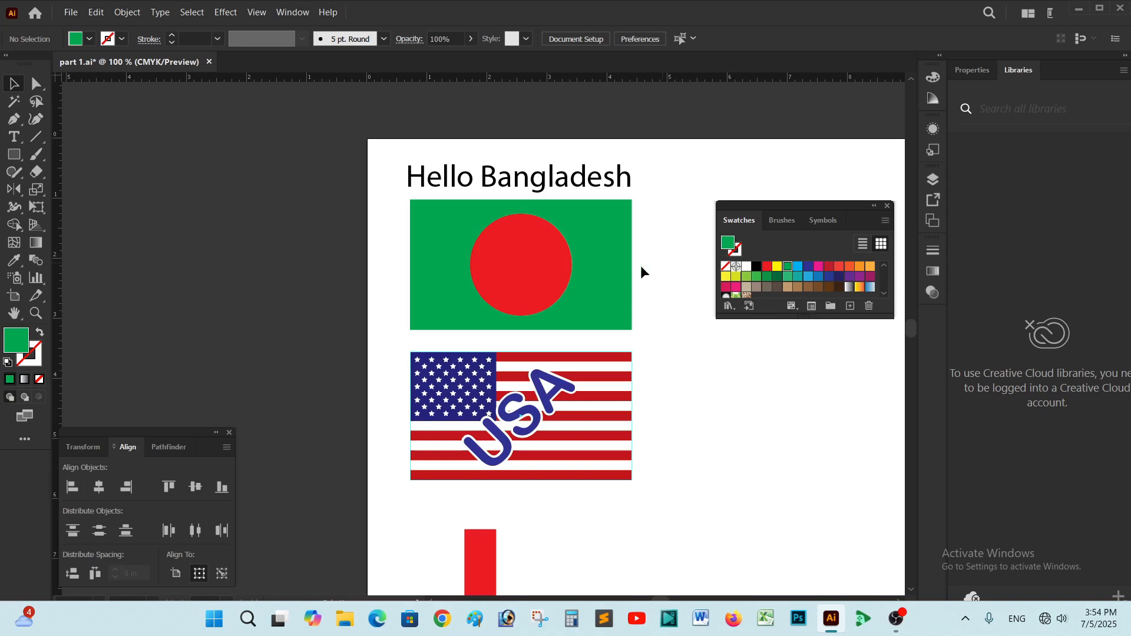
{"action": "left_click", "coordinate": [546, 269]}
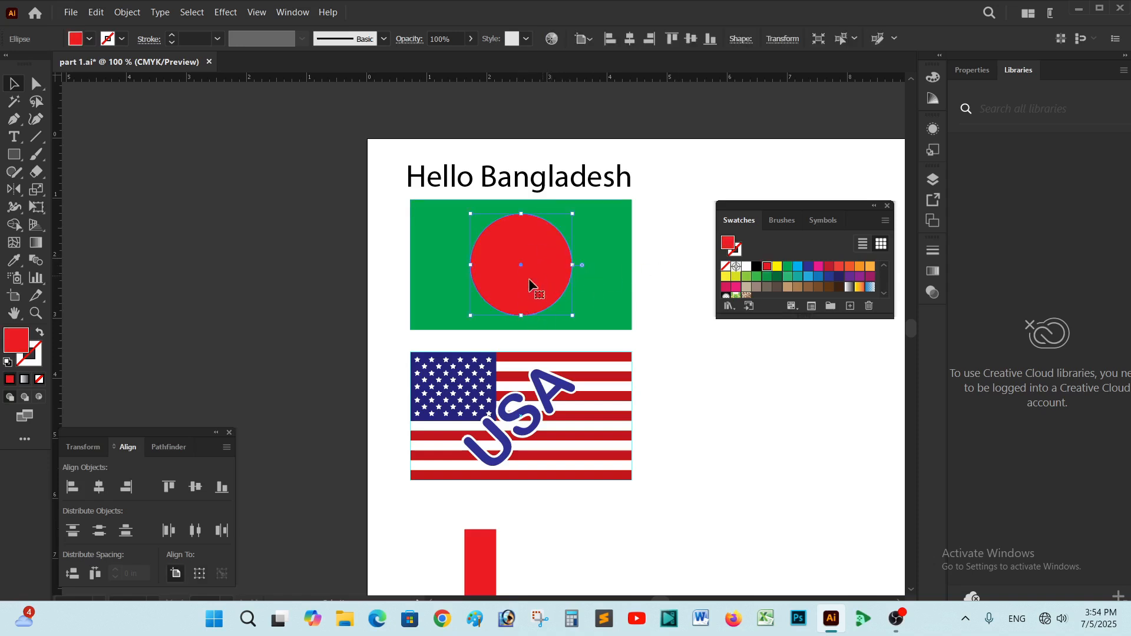
{"action": "left_click", "coordinate": [609, 243]}
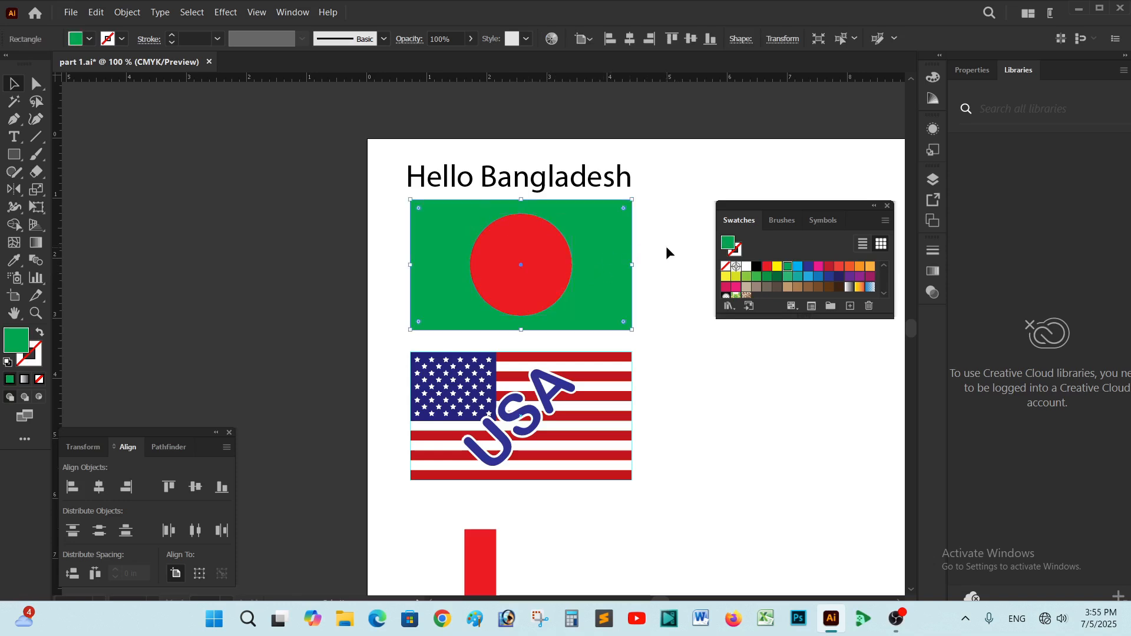
{"action": "left_click", "coordinate": [687, 252]}
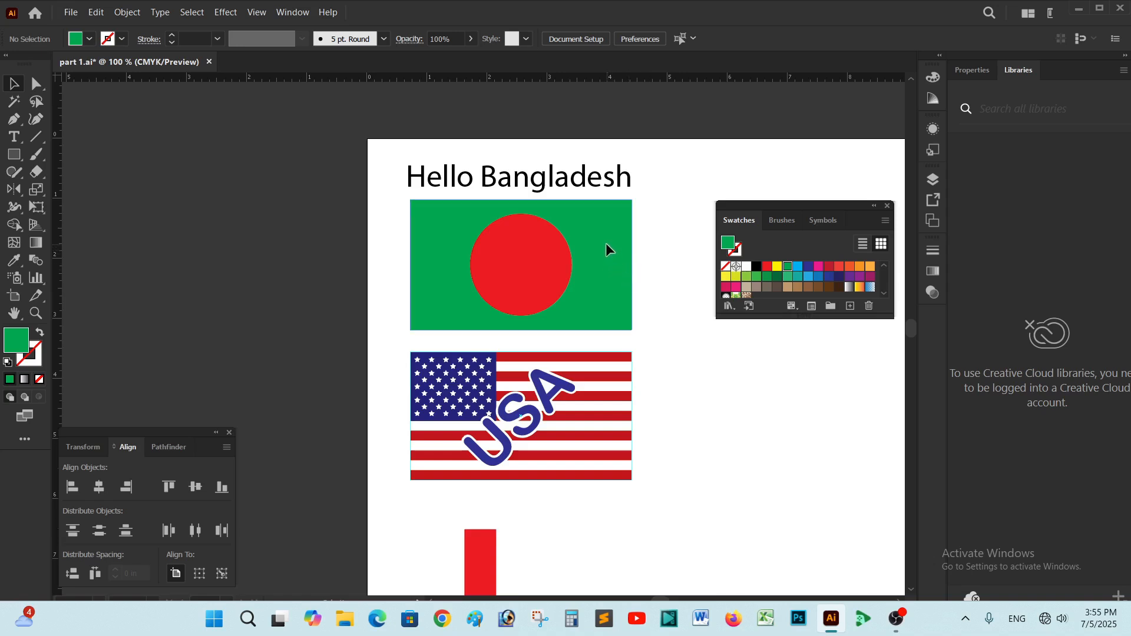
Step: Try moving only the green flag rectangle off the artboard twice, undoing the move each time
{"action": "left_click_drag", "start_coordinate": [606, 245], "coordinate": [287, 258]}
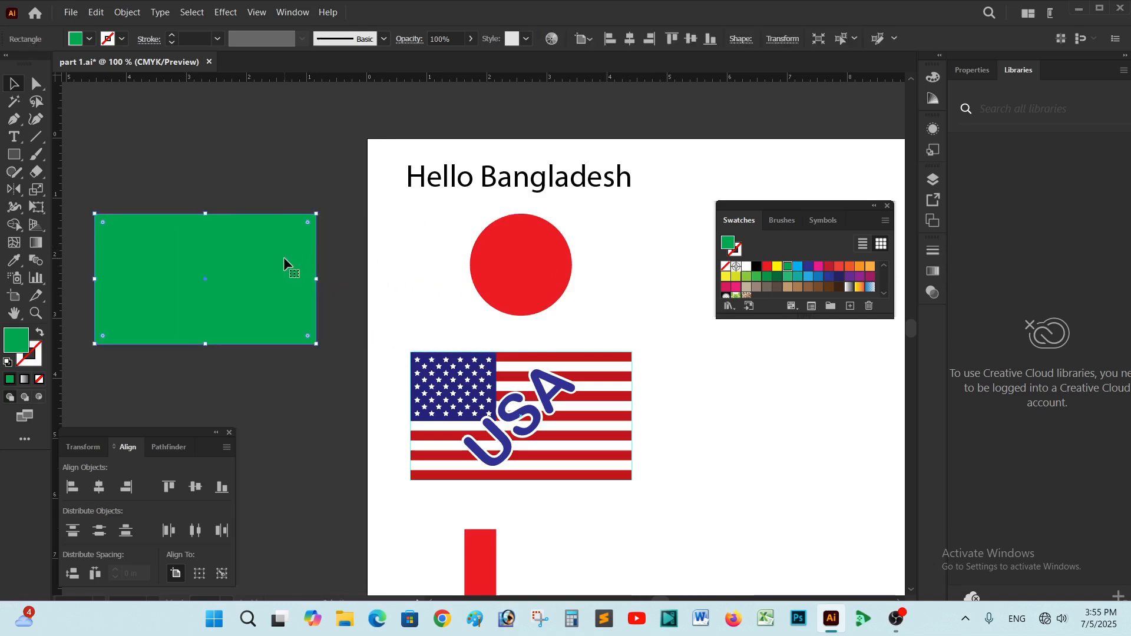
{"action": "key", "text": "ctrl+z"}
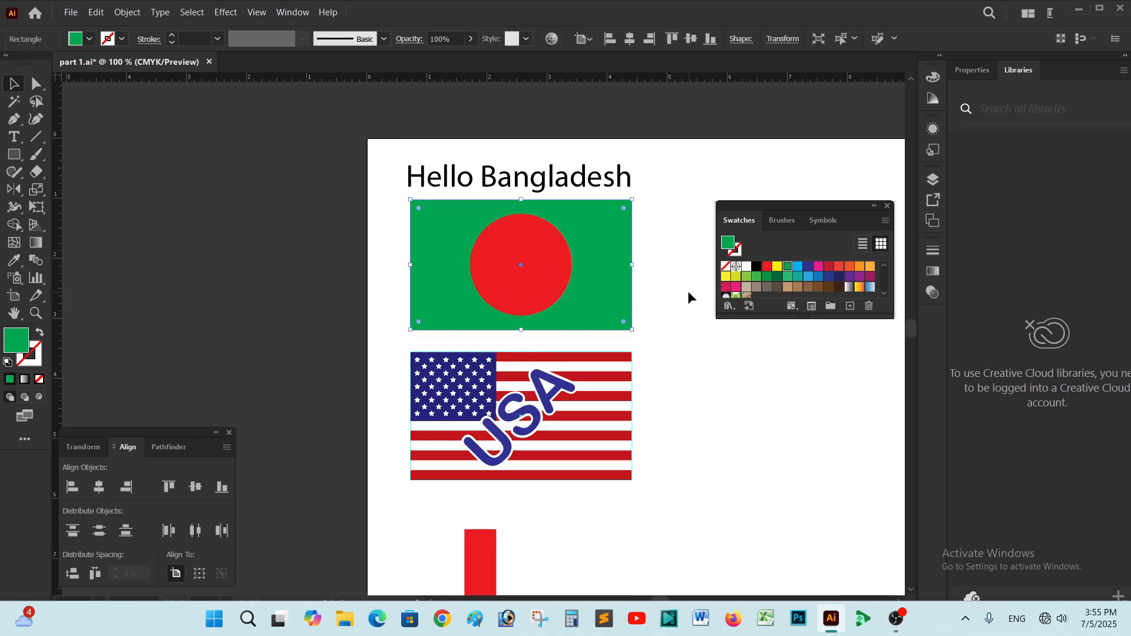
{"action": "left_click", "coordinate": [687, 291]}
{"action": "left_click_drag", "start_coordinate": [611, 266], "coordinate": [334, 289]}
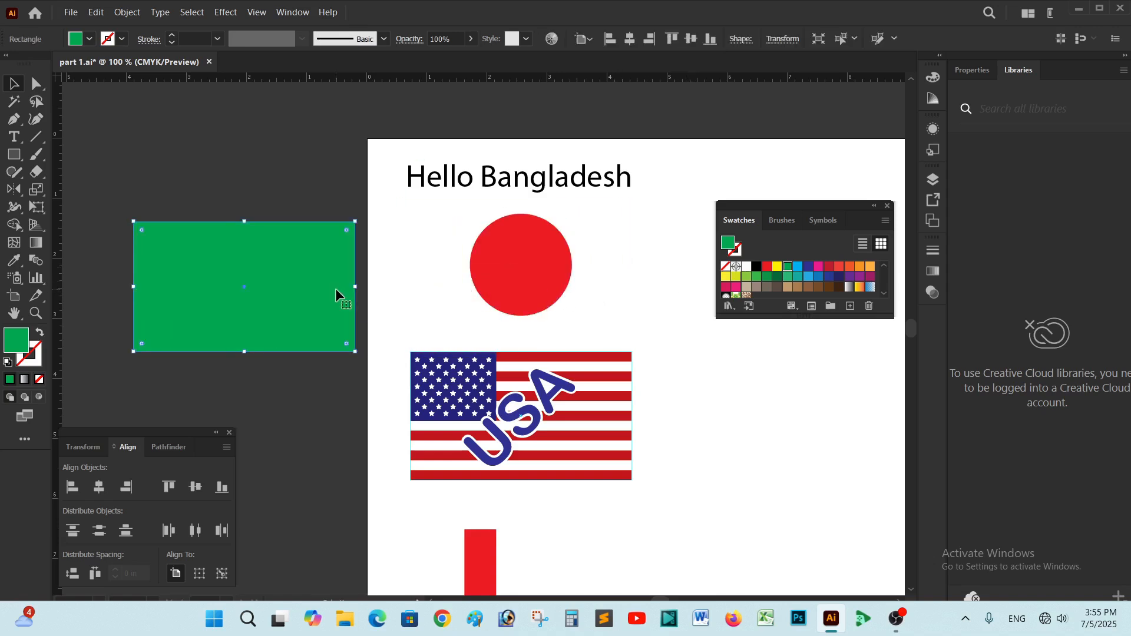
{"action": "key", "text": "ctrl+z"}
{"action": "left_click", "coordinate": [680, 291]}
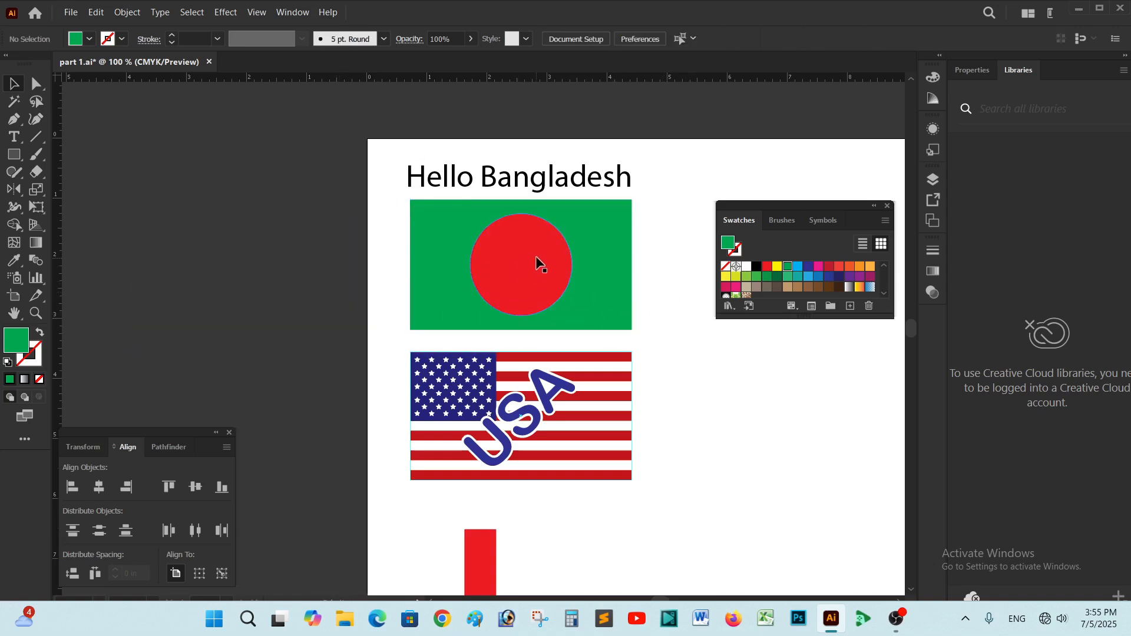
Step: Try moving only the red flag circle off the artboard and undo the move
{"action": "left_click_drag", "start_coordinate": [527, 263], "coordinate": [222, 278]}
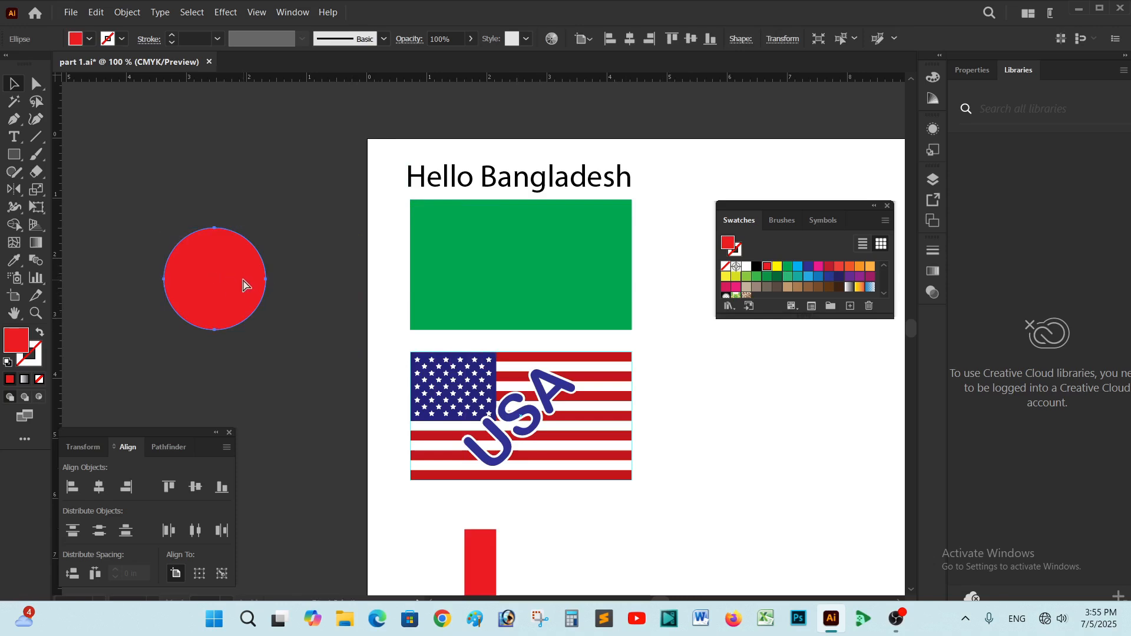
{"action": "key", "text": "ctrl+z"}
{"action": "left_click", "coordinate": [679, 262]}
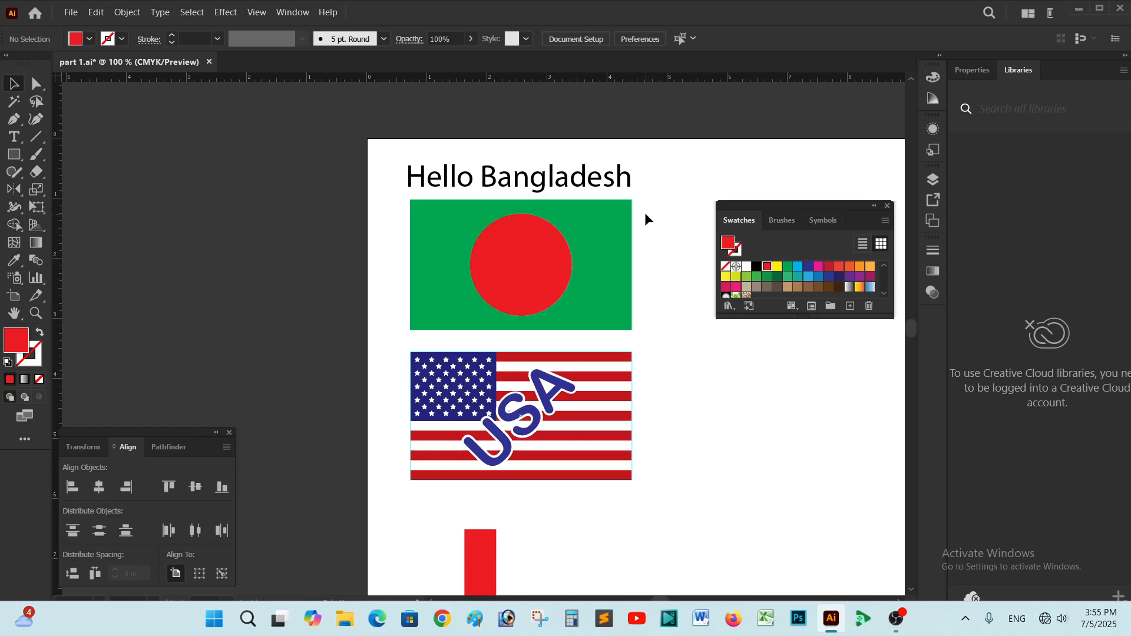
Step: Group the green rectangle and red circle of the Bangladesh flag into one object
{"action": "left_click_drag", "start_coordinate": [600, 245], "coordinate": [390, 330]}
{"action": "left_click", "coordinate": [677, 327]}
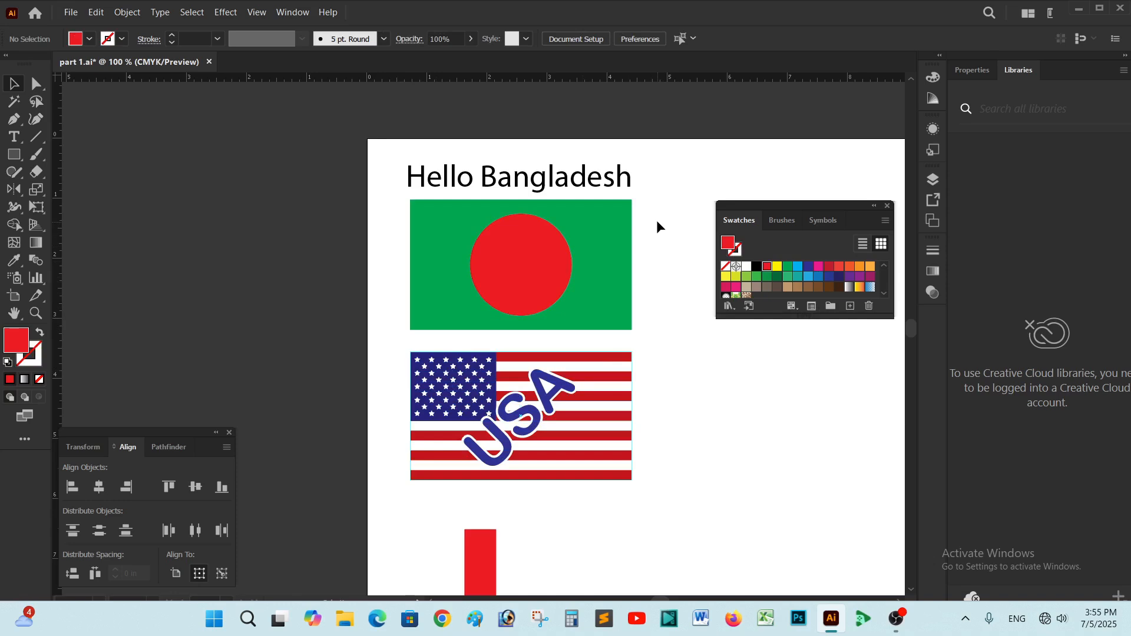
{"action": "left_click_drag", "start_coordinate": [655, 216], "coordinate": [452, 309]}
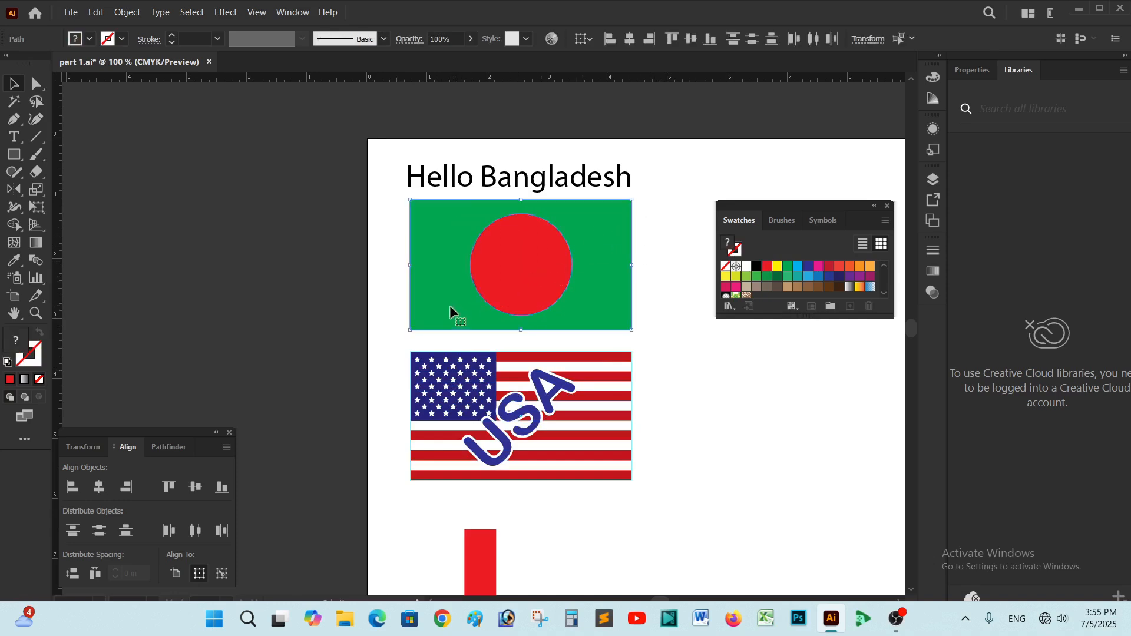
{"action": "right_click", "coordinate": [591, 268]}
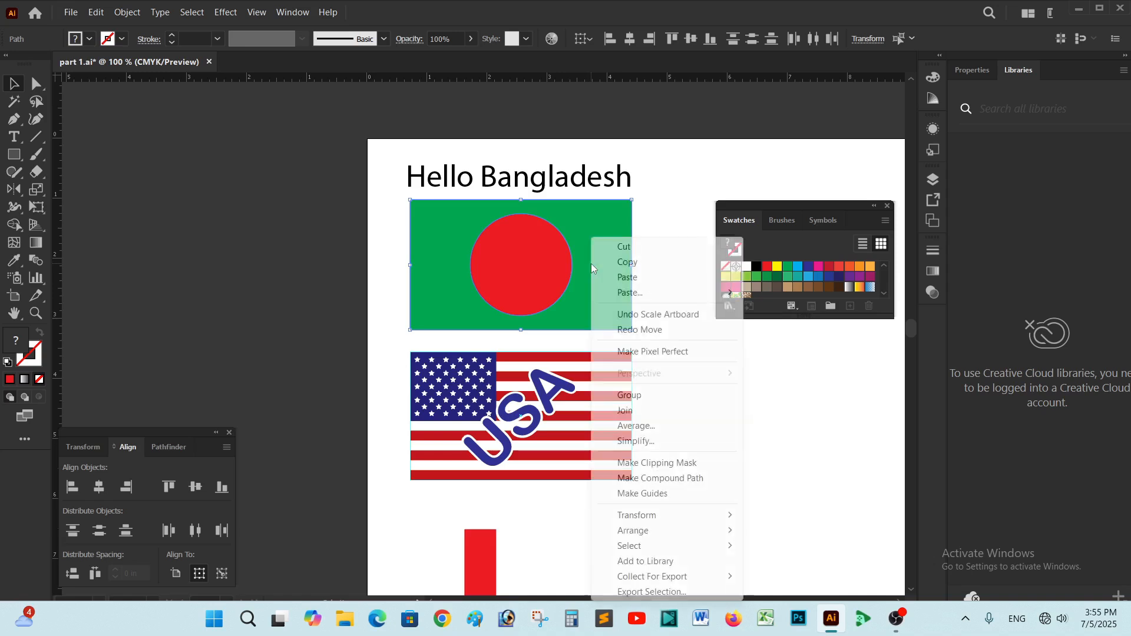
{"action": "left_click", "coordinate": [626, 395]}
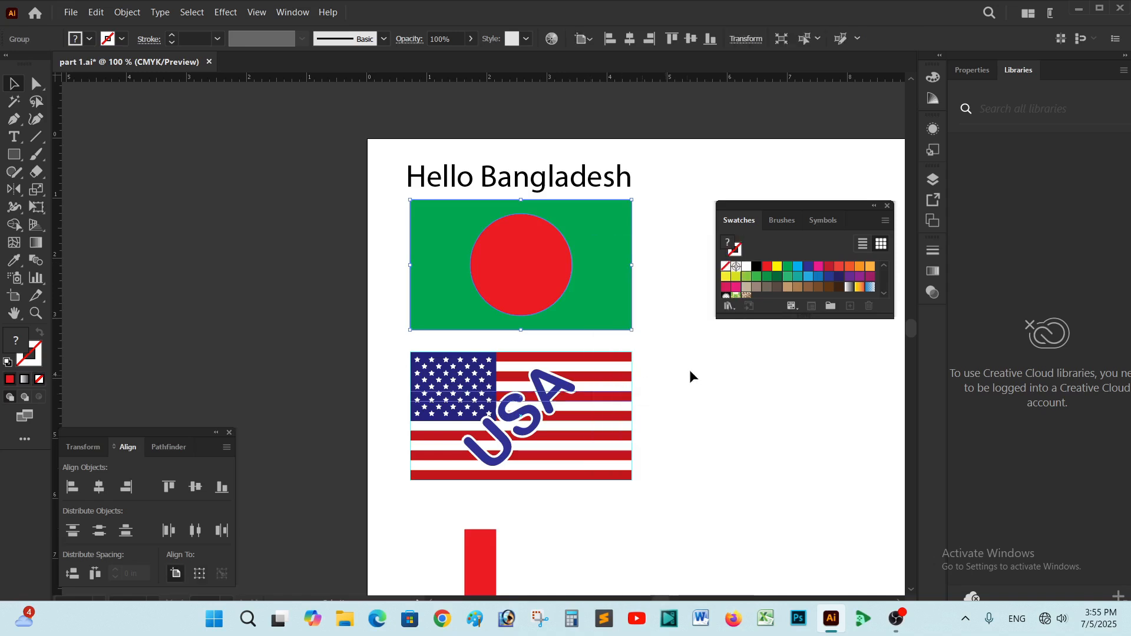
{"action": "left_click", "coordinate": [688, 366]}
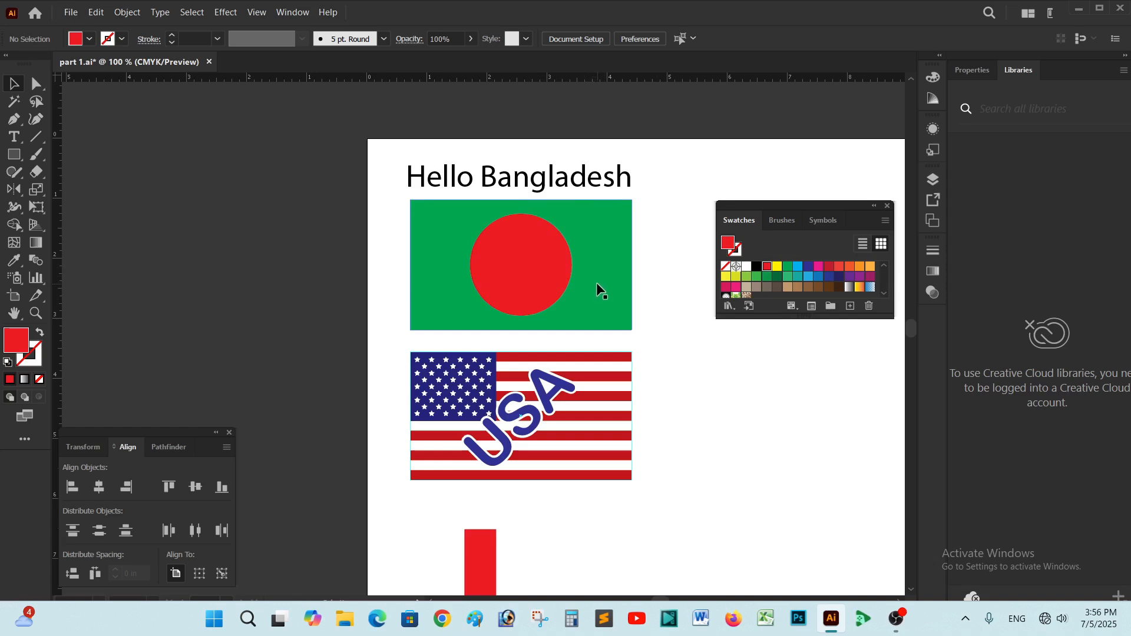
Step: Try moving the grouped Bangladesh flag off the artboard twice, undoing the move each time
{"action": "left_click_drag", "start_coordinate": [596, 282], "coordinate": [363, 303]}
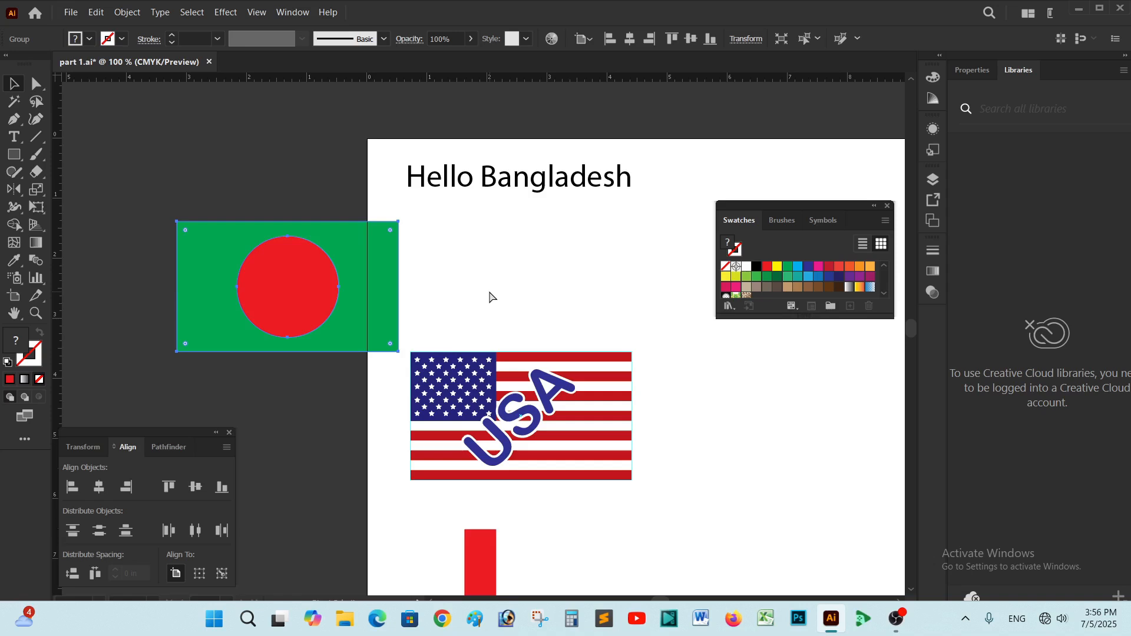
{"action": "key", "text": "ctrl+z"}
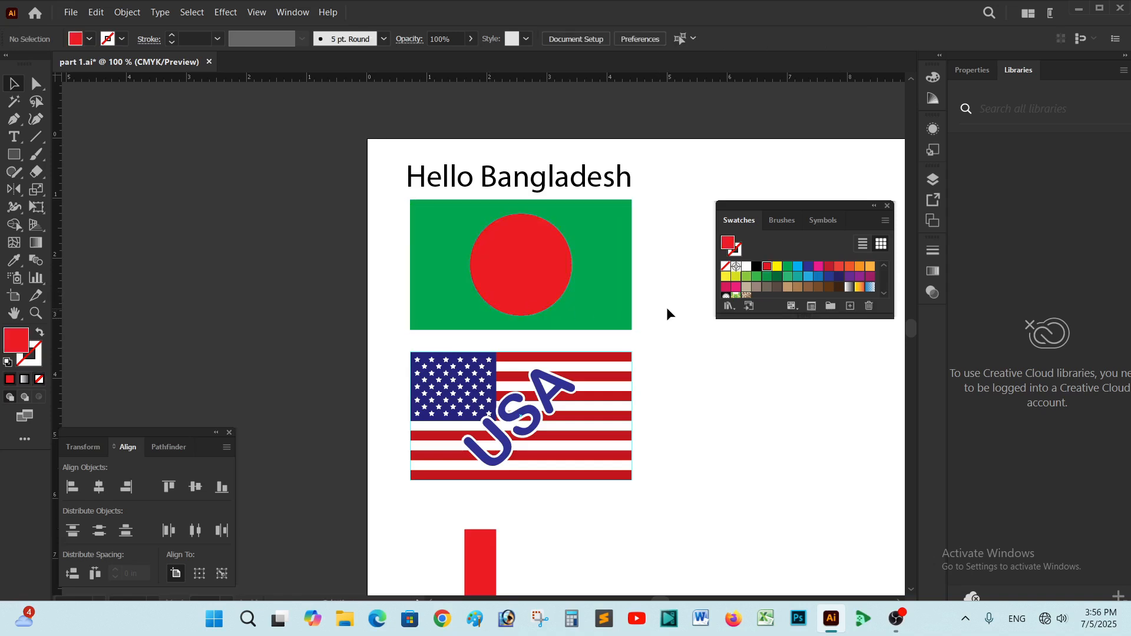
{"action": "left_click_drag", "start_coordinate": [598, 285], "coordinate": [290, 306]}
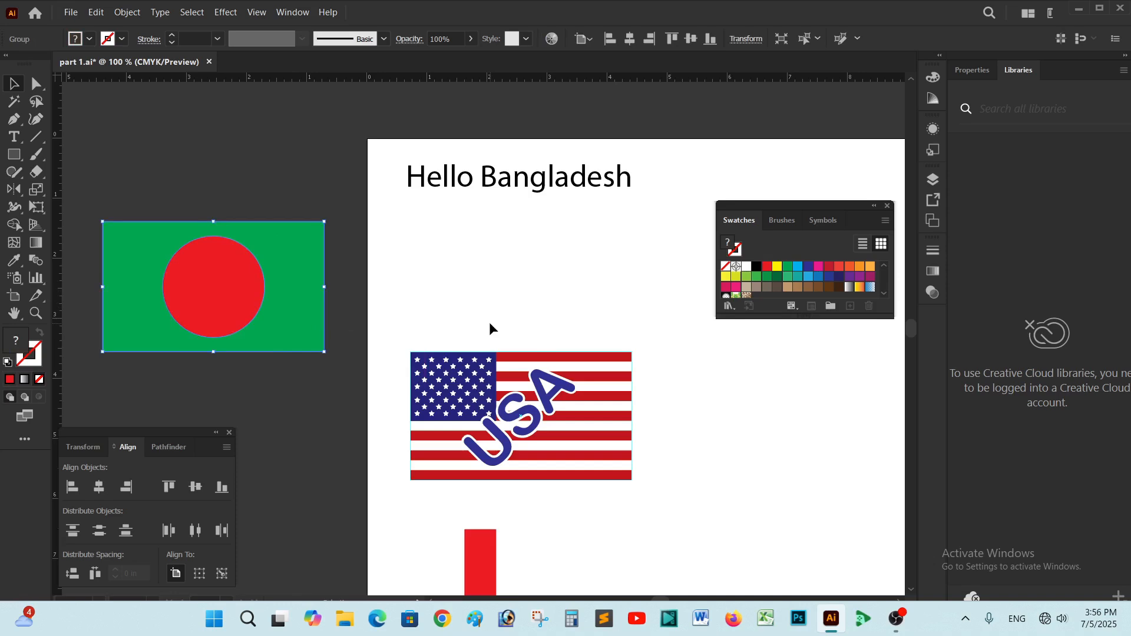
{"action": "key", "text": "ctrl+z"}
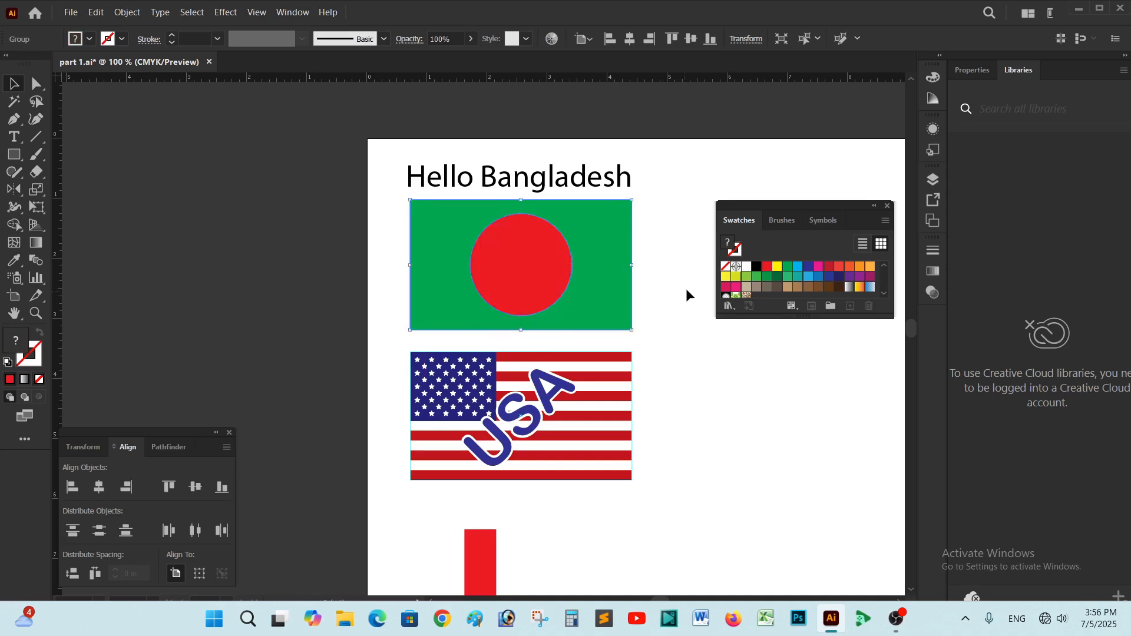
{"action": "left_click", "coordinate": [686, 288]}
Step: Try moving the "Hello Bangladesh" text separately from the flag group and undo the move
{"action": "left_click_drag", "start_coordinate": [685, 288], "coordinate": [622, 358]}
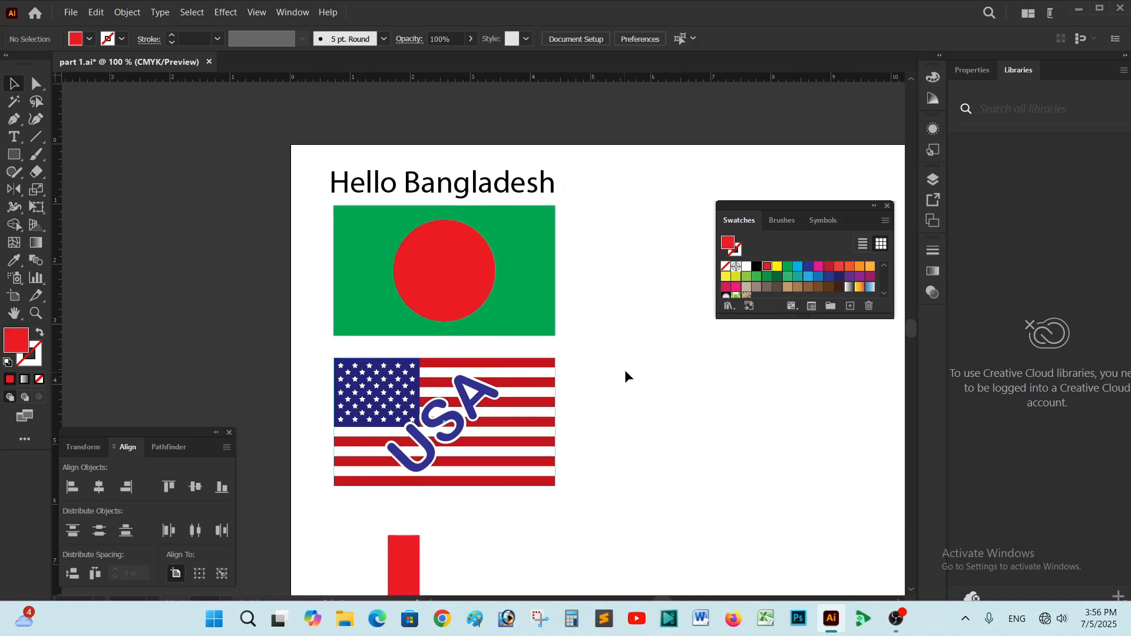
{"action": "left_click", "coordinate": [425, 265]}
{"action": "left_click", "coordinate": [494, 187]}
{"action": "left_click_drag", "start_coordinate": [493, 186], "coordinate": [330, 230]}
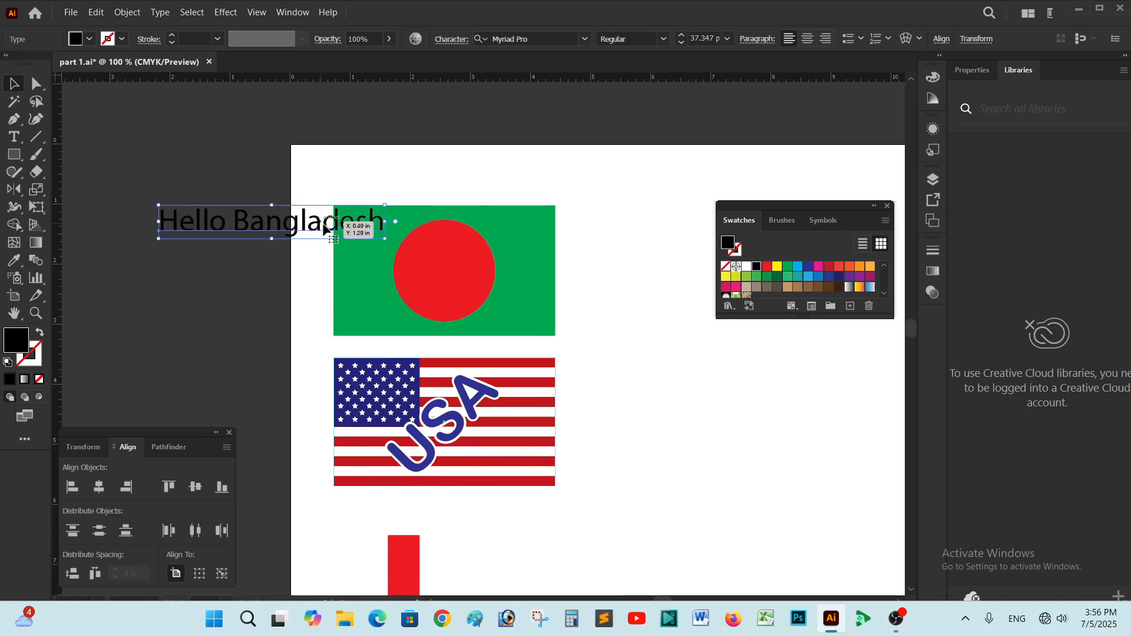
{"action": "key", "text": "ctrl+z"}
{"action": "left_click", "coordinate": [624, 219]}
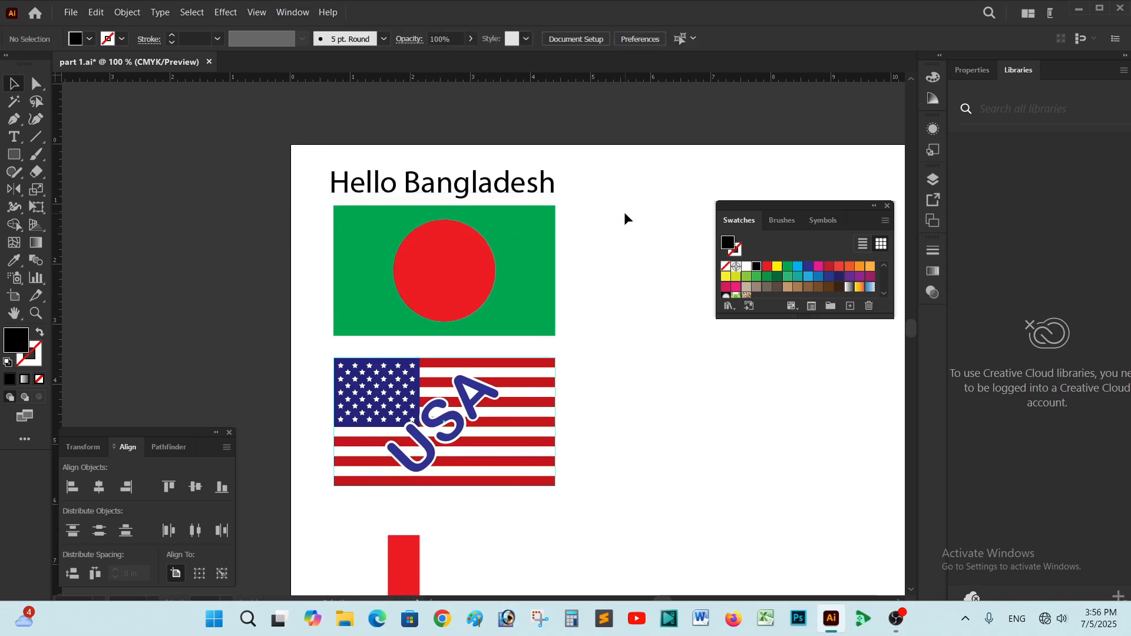
Step: Try deleting all the characters of the "Hello Bangladesh" text and undo the deletion
{"action": "left_click", "coordinate": [514, 194]}
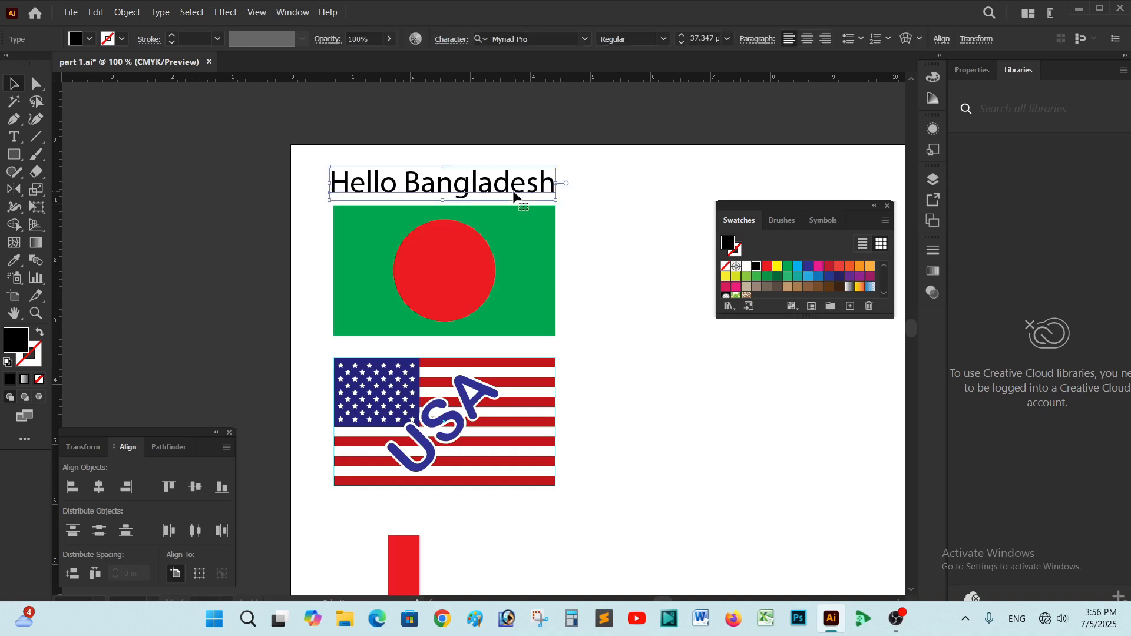
{"action": "double_click", "coordinate": [514, 195]}
{"action": "key", "text": "ctrl+a"}
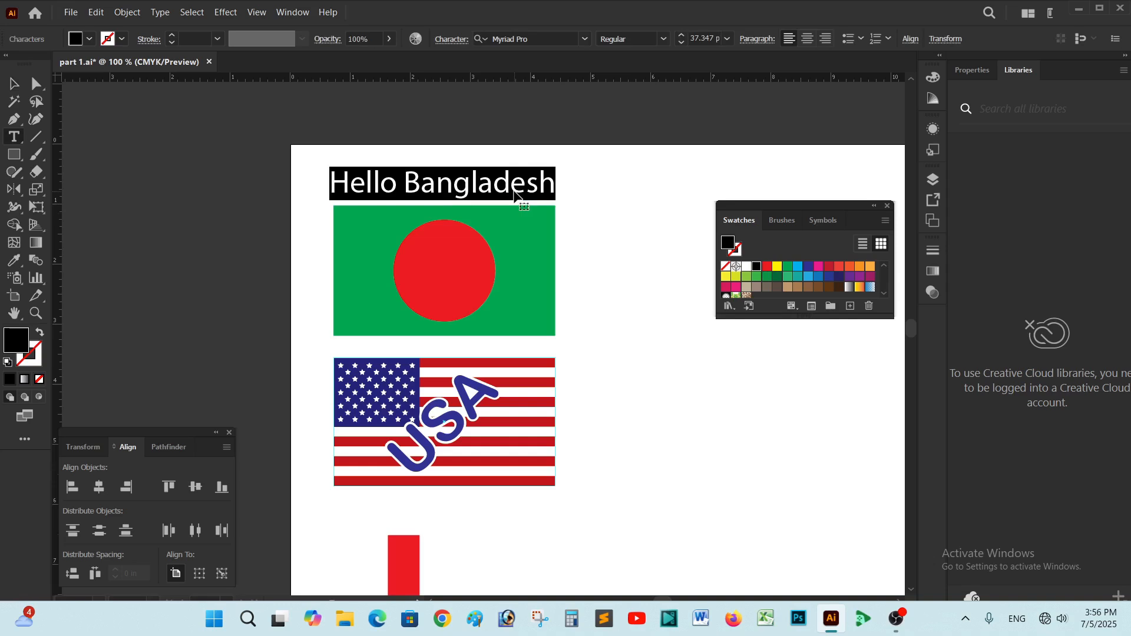
{"action": "key", "text": "BackSpace"}
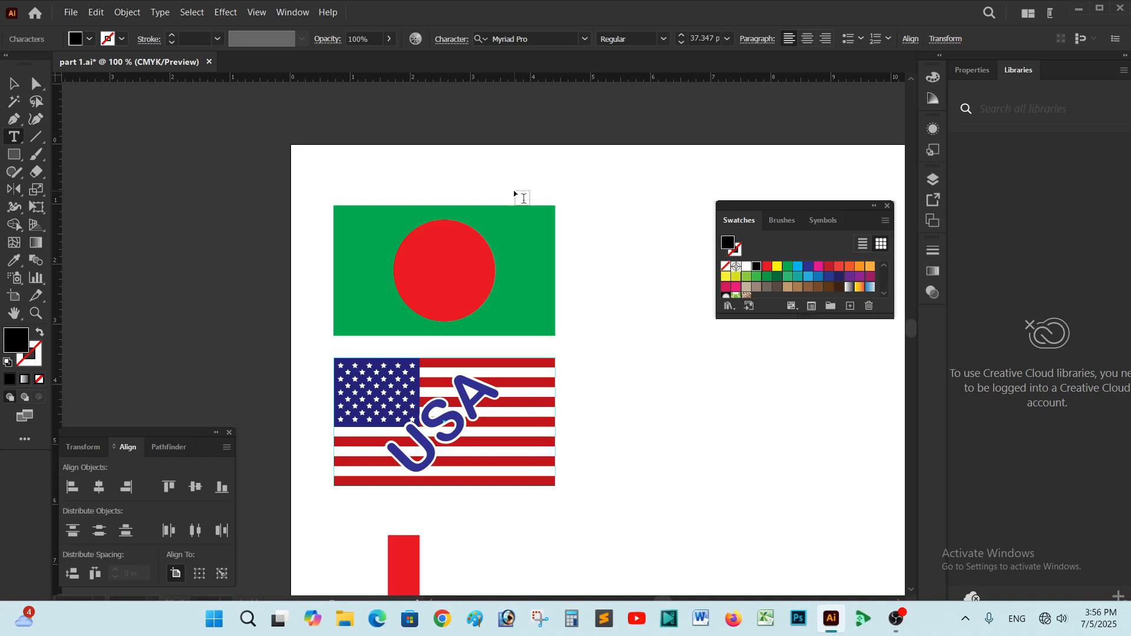
{"action": "key", "text": "ctrl"}
{"action": "key", "text": "ctrl+z"}
{"action": "left_click", "coordinate": [14, 84]}
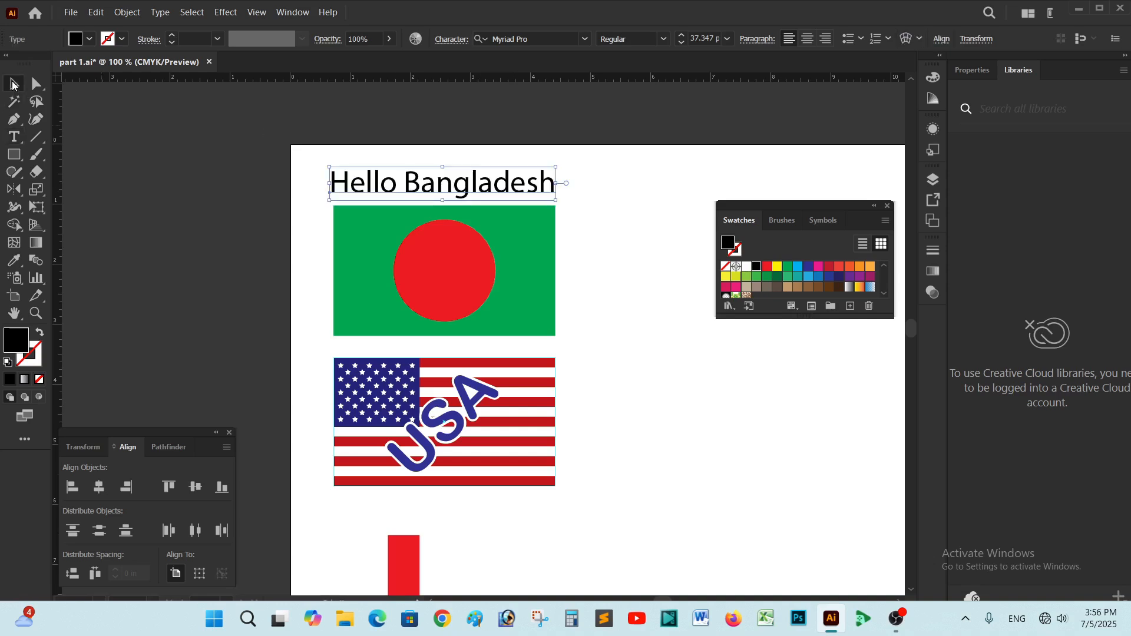
{"action": "left_click", "coordinate": [612, 280]}
Step: Place a copy of the grouped Bangladesh flag on the pasteboard to the left of the artboard
{"action": "left_click_drag", "start_coordinate": [607, 286], "coordinate": [691, 298]}
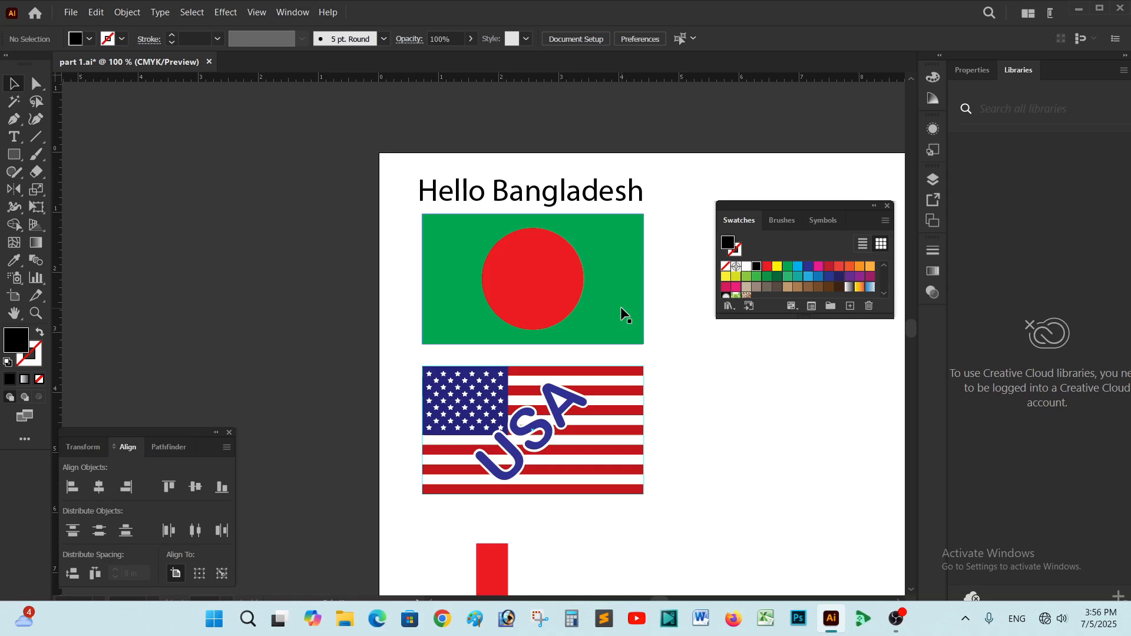
{"action": "left_click_drag", "start_coordinate": [620, 306], "coordinate": [328, 303]}
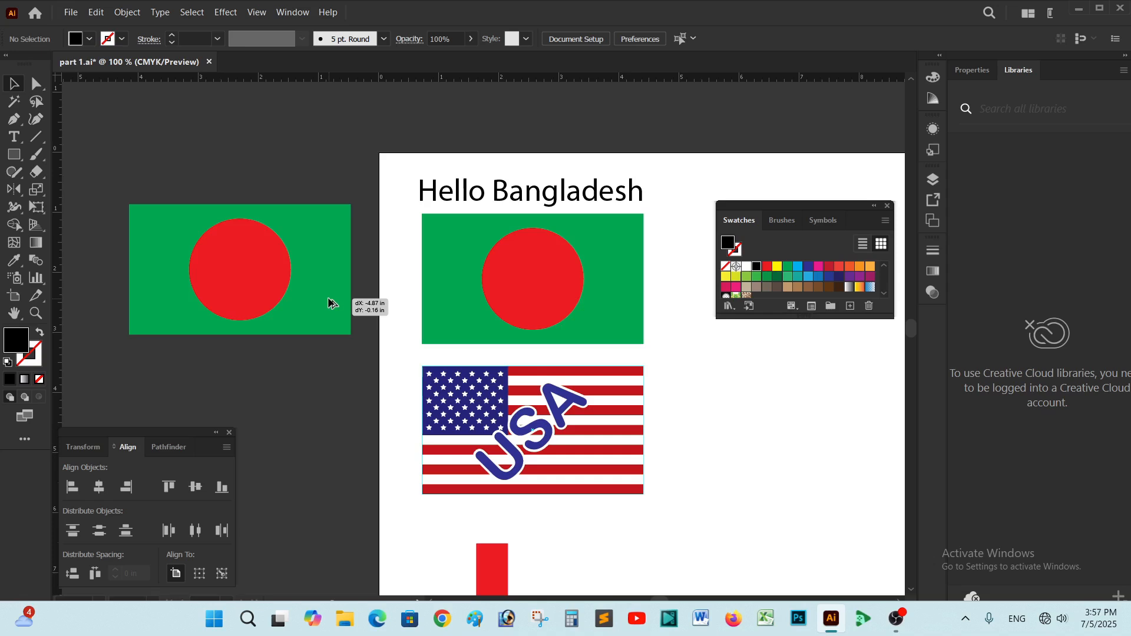
{"action": "left_click_drag", "start_coordinate": [328, 303], "coordinate": [326, 293]}
{"action": "left_click", "coordinate": [369, 407]}
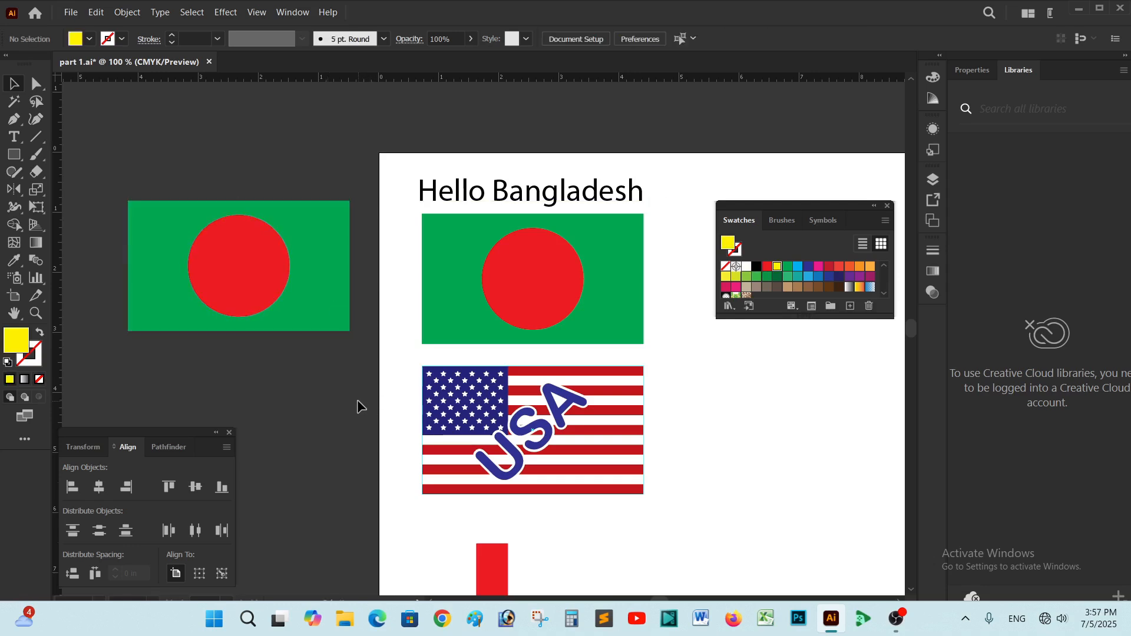
Step: Fill only the green rectangle inside the copied flag group with white
{"action": "left_click", "coordinate": [36, 84]}
{"action": "left_click", "coordinate": [332, 262]}
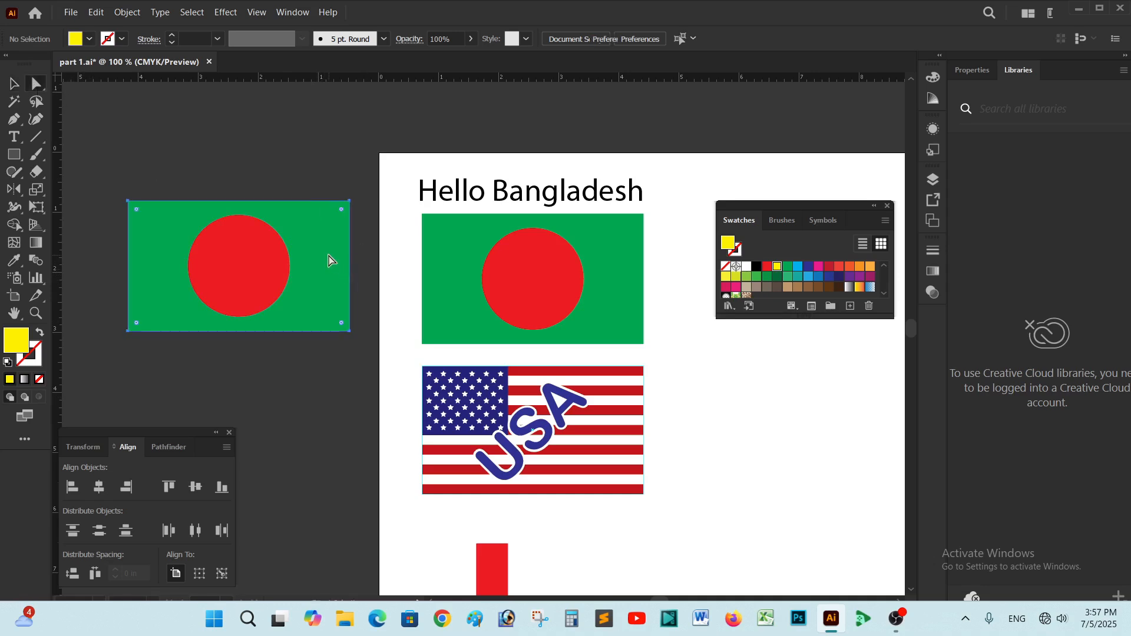
{"action": "left_click", "coordinate": [746, 268]}
{"action": "left_click", "coordinate": [261, 374]}
Step: Add a point text reading "Japan" above the white flag with the red circle
{"action": "scroll", "coordinate": [322, 404], "scroll_direction": "up", "scroll_amount": 4}
{"action": "scroll", "coordinate": [321, 404], "scroll_direction": "left", "scroll_amount": 4}
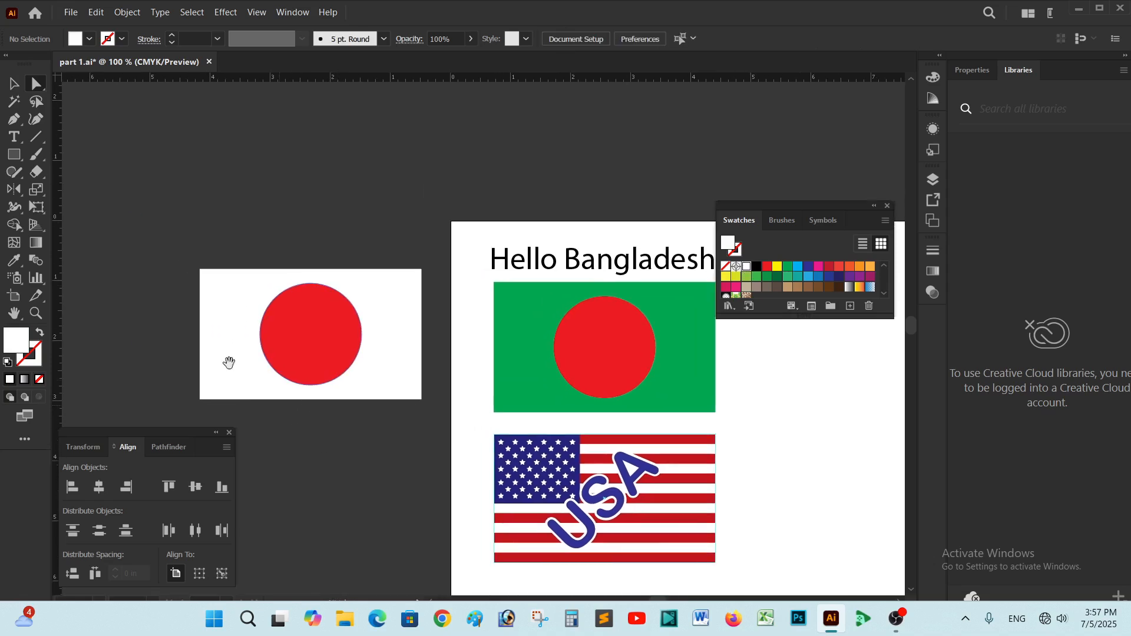
{"action": "left_click", "coordinate": [9, 88]}
{"action": "left_click", "coordinate": [15, 138]}
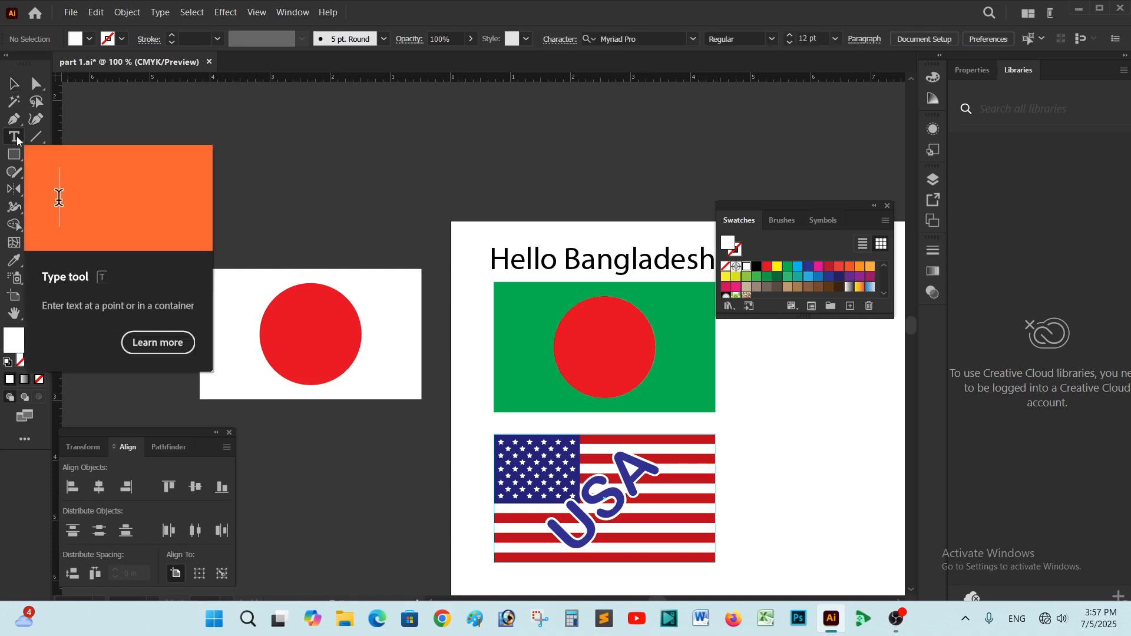
{"action": "left_click", "coordinate": [234, 246]}
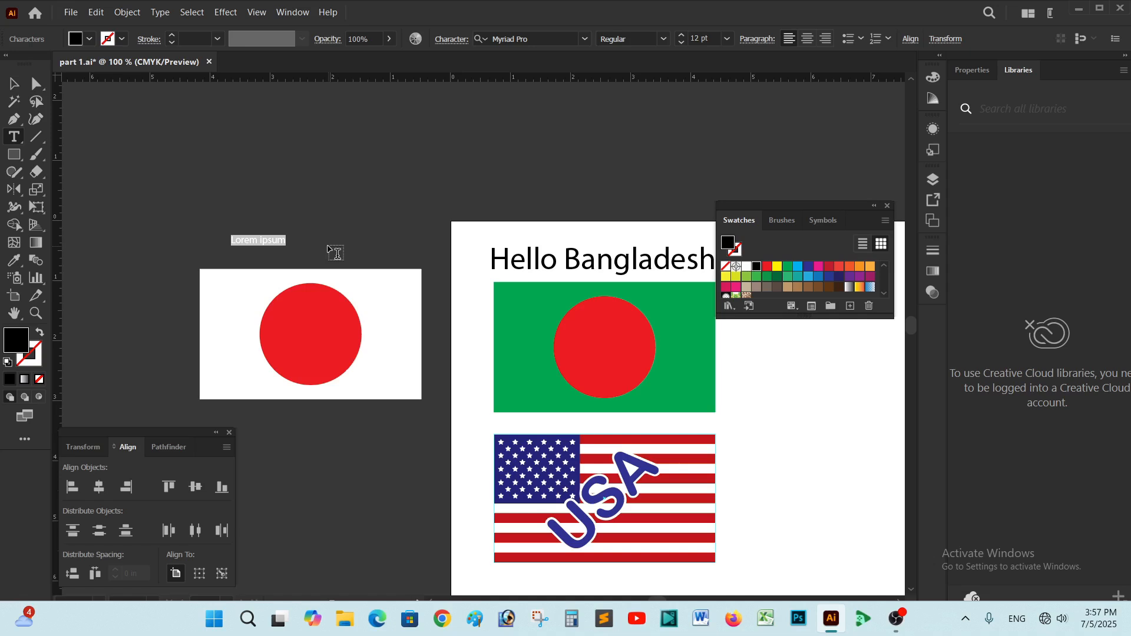
{"action": "type", "text": "Japan"}
{"action": "left_click", "coordinate": [14, 84]}
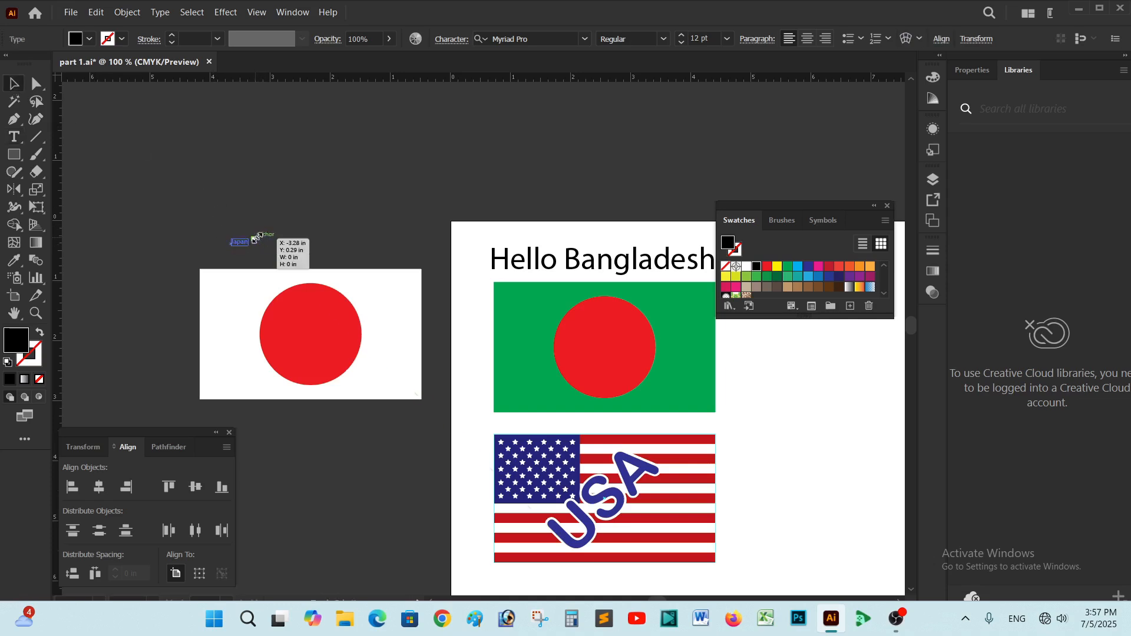
Step: Enlarge the "Japan" text to about 53 pt, place it above the middle of its flag and fill it with yellow
{"action": "left_click_drag", "start_coordinate": [254, 235], "coordinate": [371, 198]}
{"action": "left_click_drag", "start_coordinate": [317, 237], "coordinate": [345, 260]}
{"action": "left_click", "coordinate": [362, 235]}
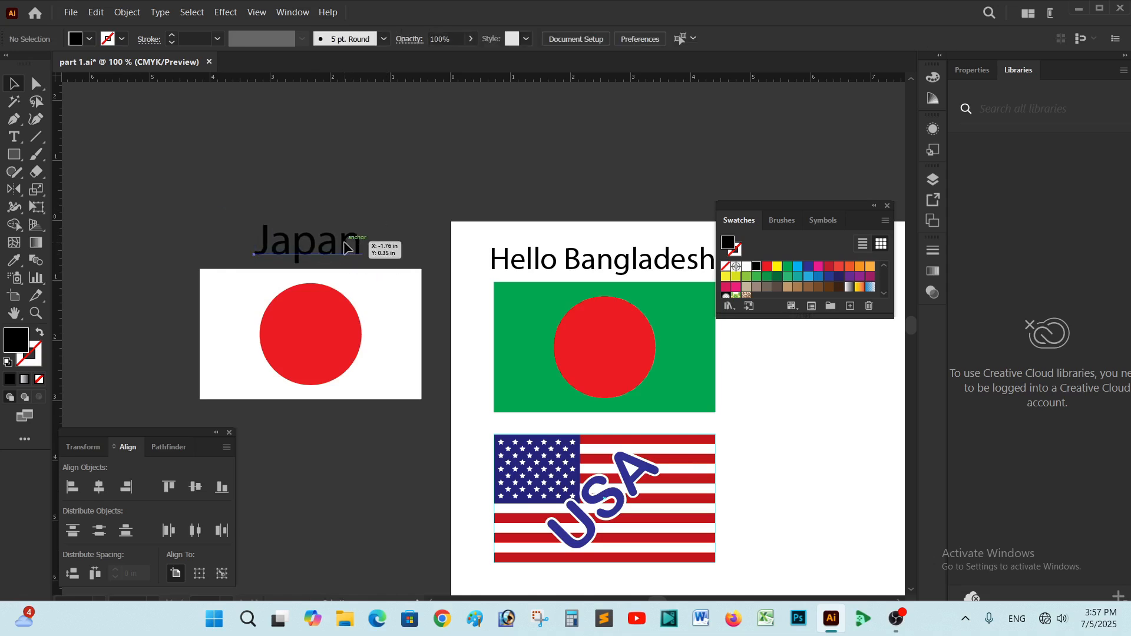
{"action": "left_click", "coordinate": [353, 251]}
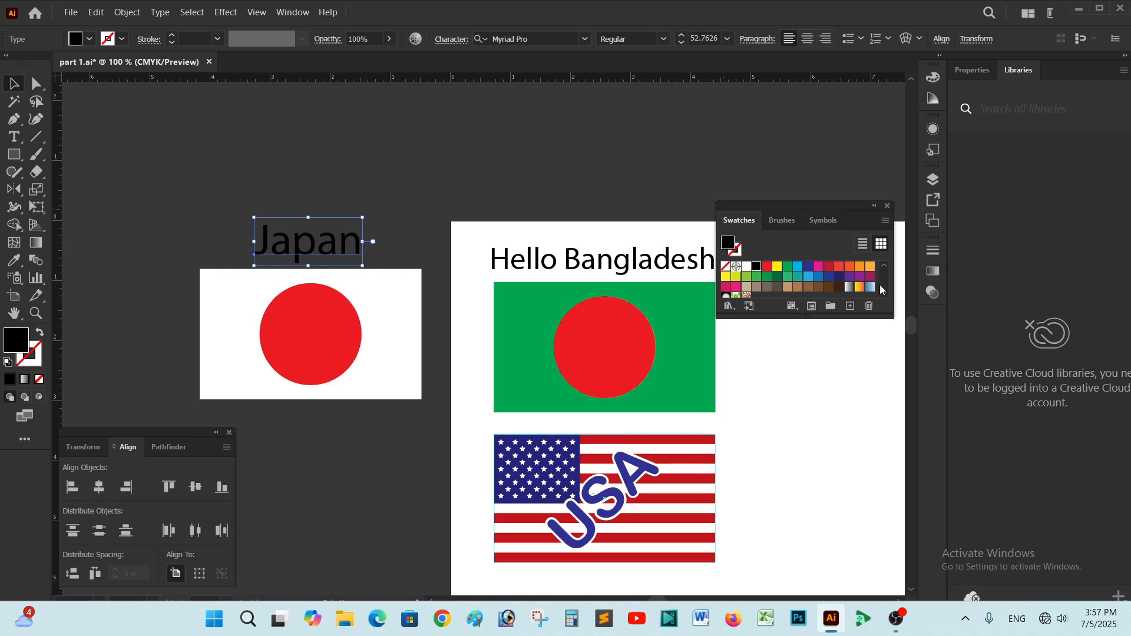
{"action": "left_click", "coordinate": [777, 270]}
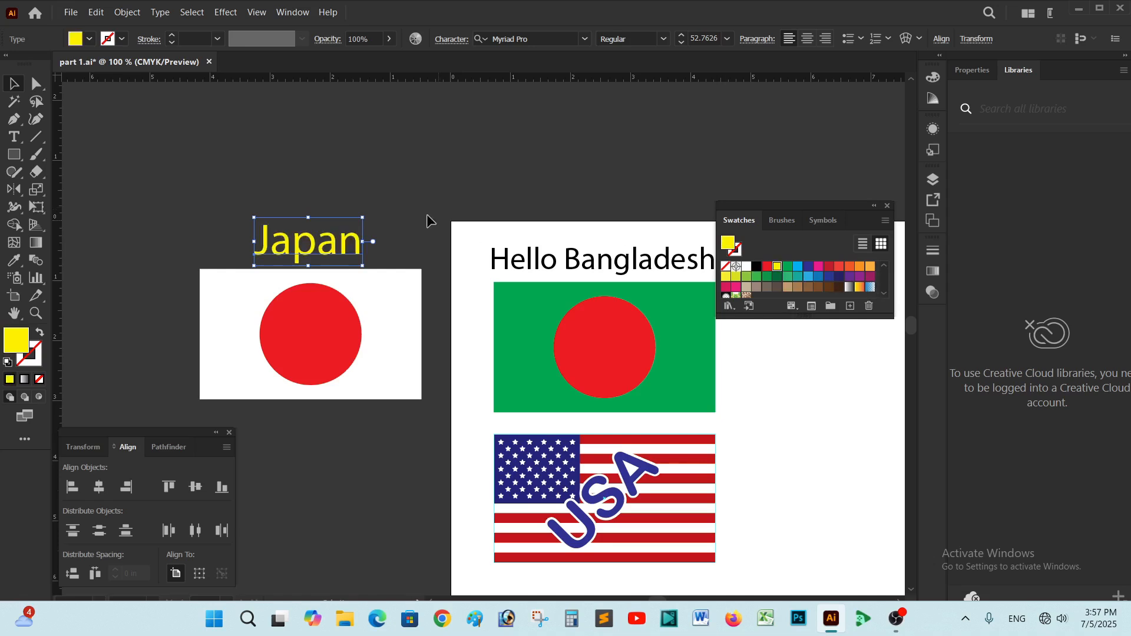
{"action": "left_click", "coordinate": [430, 222]}
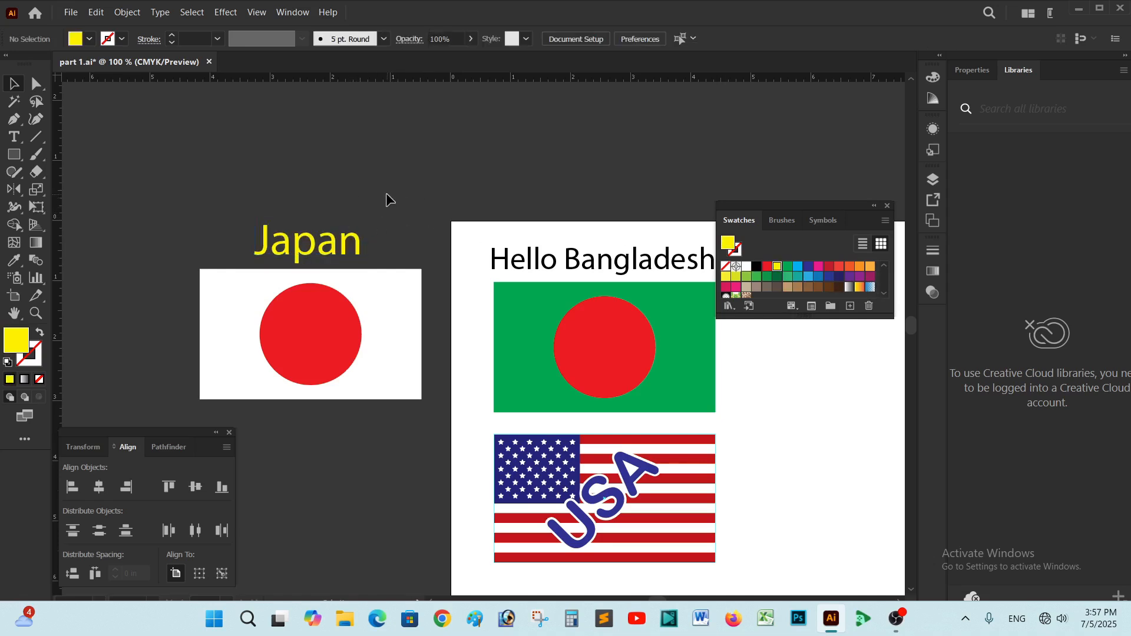
{"action": "key", "text": "ctrl+minus"}
{"action": "key", "text": "ctrl+plus"}
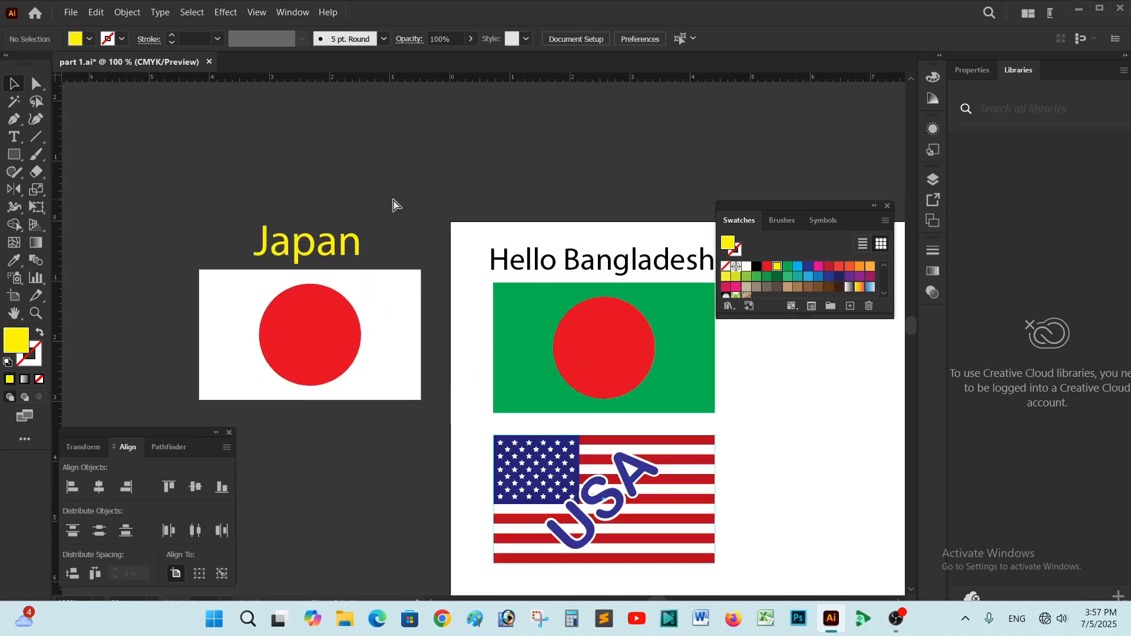
{"action": "key", "text": "ctrl+minus"}
{"action": "scroll", "coordinate": [399, 202], "scroll_direction": "right", "scroll_amount": 5}
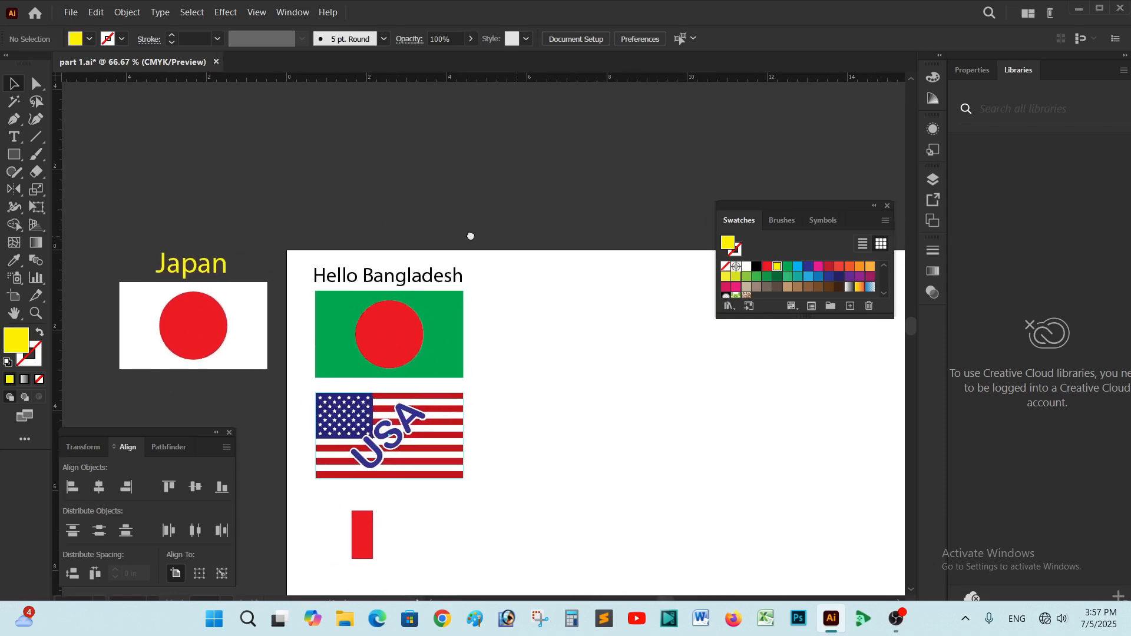
{"action": "scroll", "coordinate": [470, 236], "scroll_direction": "right", "scroll_amount": 2}
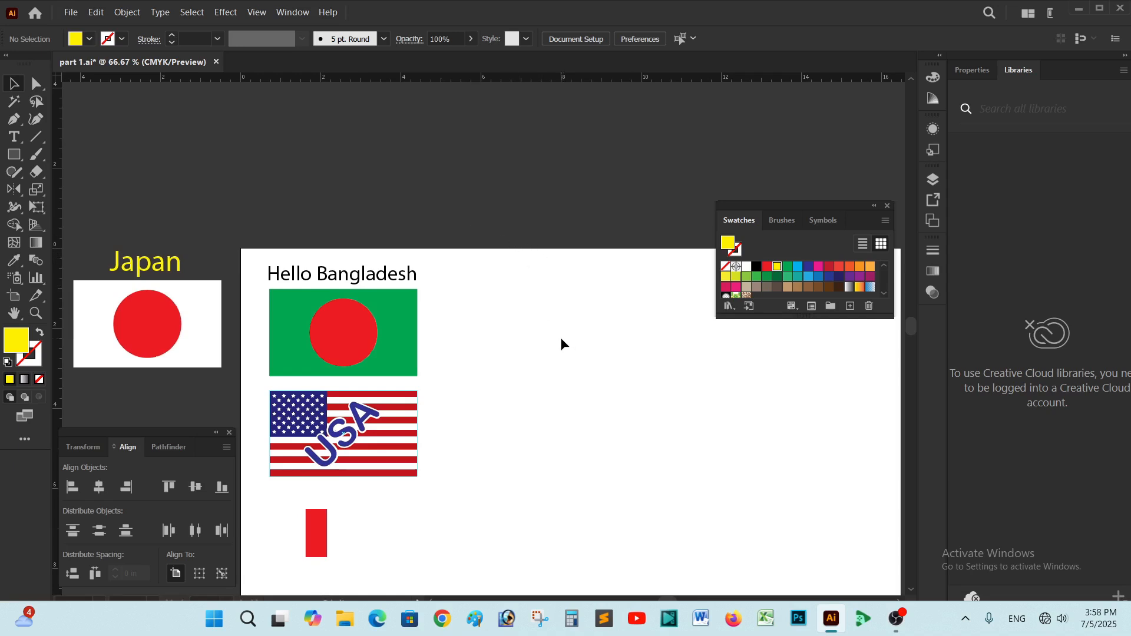
{"action": "key", "text": "ctrl+plus"}
{"action": "key", "text": "ctrl+minus"}
{"action": "key", "text": "ctrl+plus"}
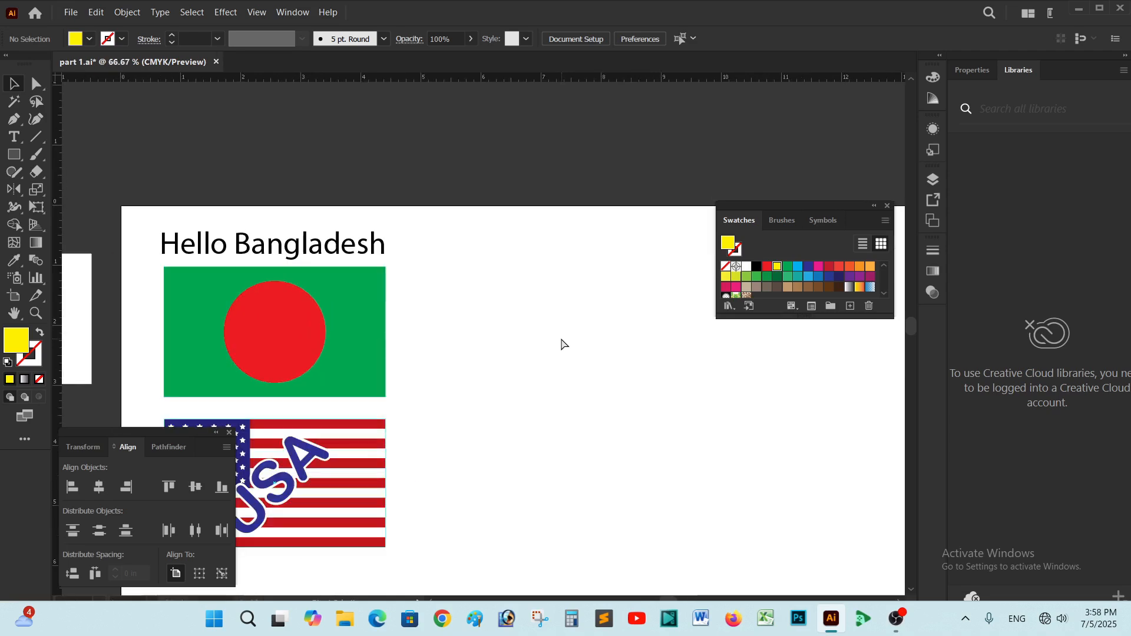
{"action": "key", "text": "ctrl+minus"}
{"action": "key", "text": "ctrl+plus"}
Step: Draw a yellow rectangle in the empty area right of the Bangladesh flag and widen it to about 3.5 by 2.2 inches
{"action": "left_click_drag", "start_coordinate": [561, 339], "coordinate": [497, 336]}
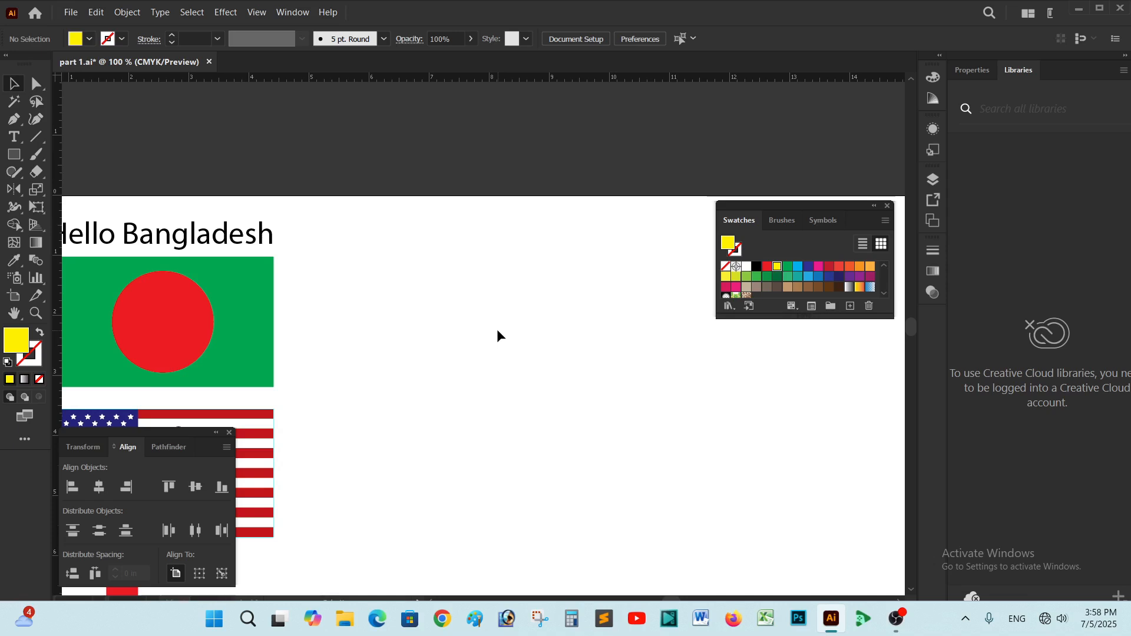
{"action": "left_click_drag", "start_coordinate": [569, 331], "coordinate": [552, 326]}
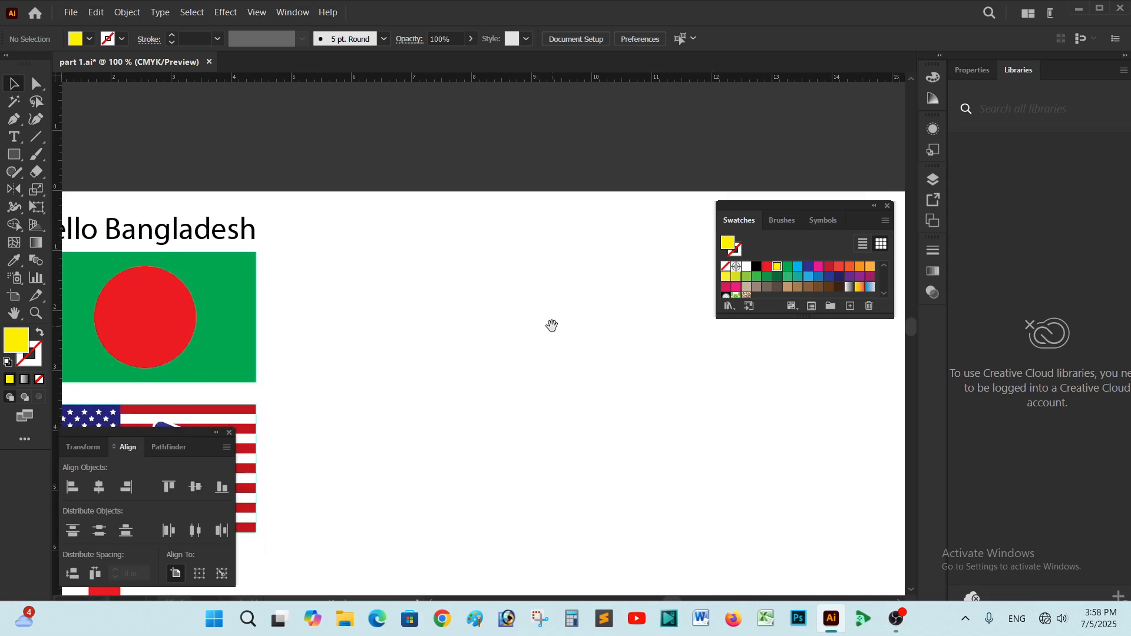
{"action": "left_click", "coordinate": [17, 157]}
{"action": "left_click_drag", "start_coordinate": [359, 253], "coordinate": [460, 382]}
{"action": "key", "text": "v"}
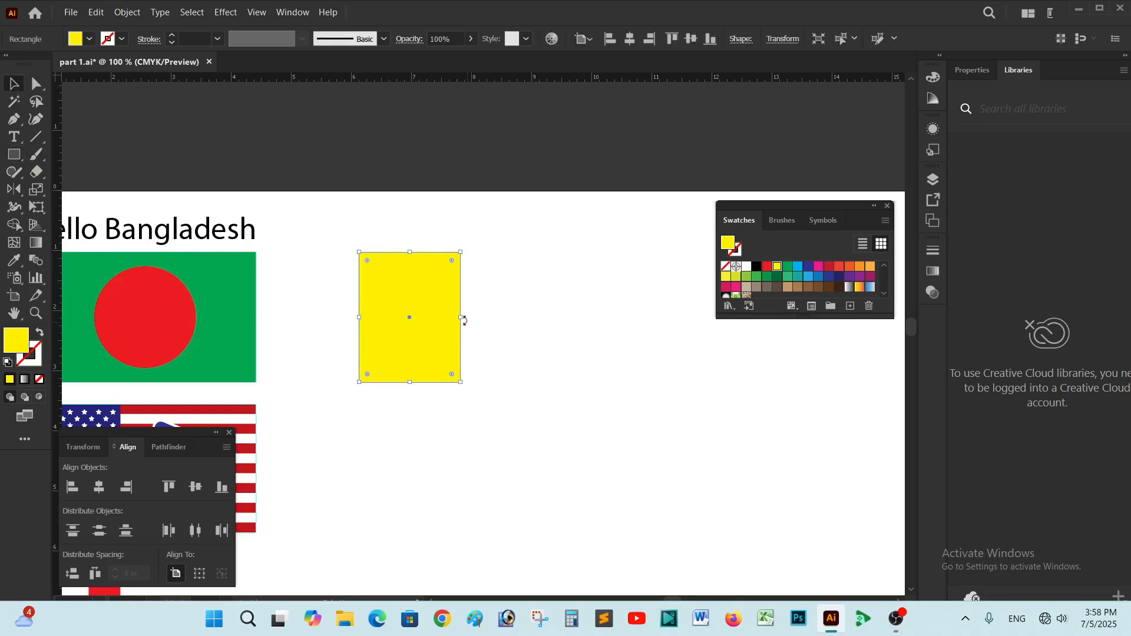
{"action": "left_click_drag", "start_coordinate": [464, 320], "coordinate": [571, 333]}
{"action": "left_click", "coordinate": [658, 345]}
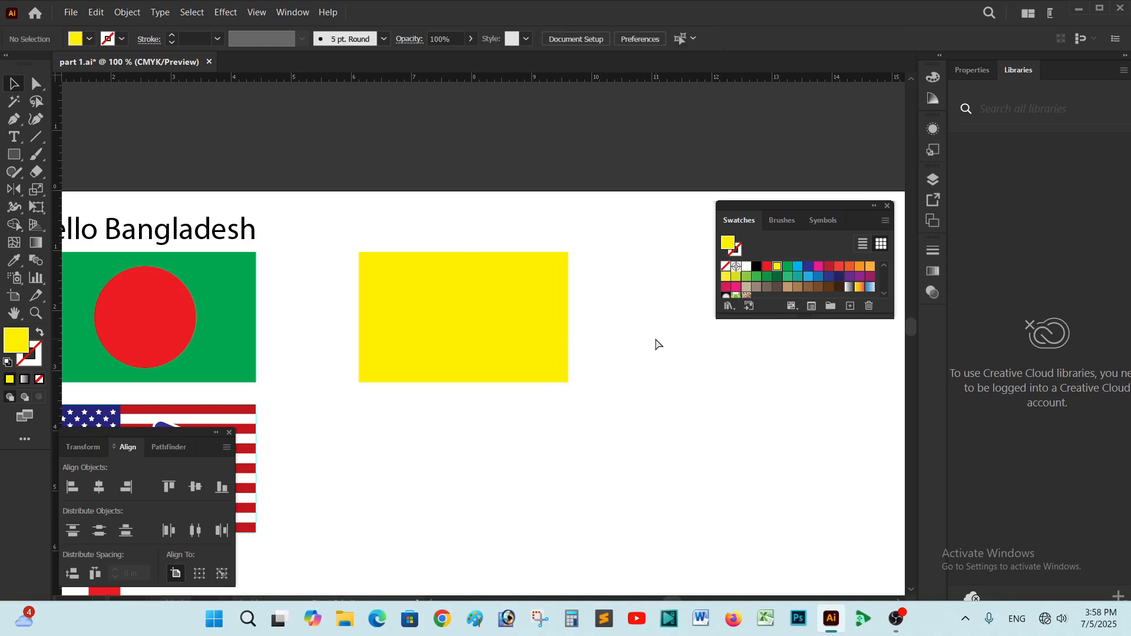
Step: Convert the yellow rectangle into a guide
{"action": "key", "text": "ctrl+equal"}
{"action": "left_click", "coordinate": [561, 356]}
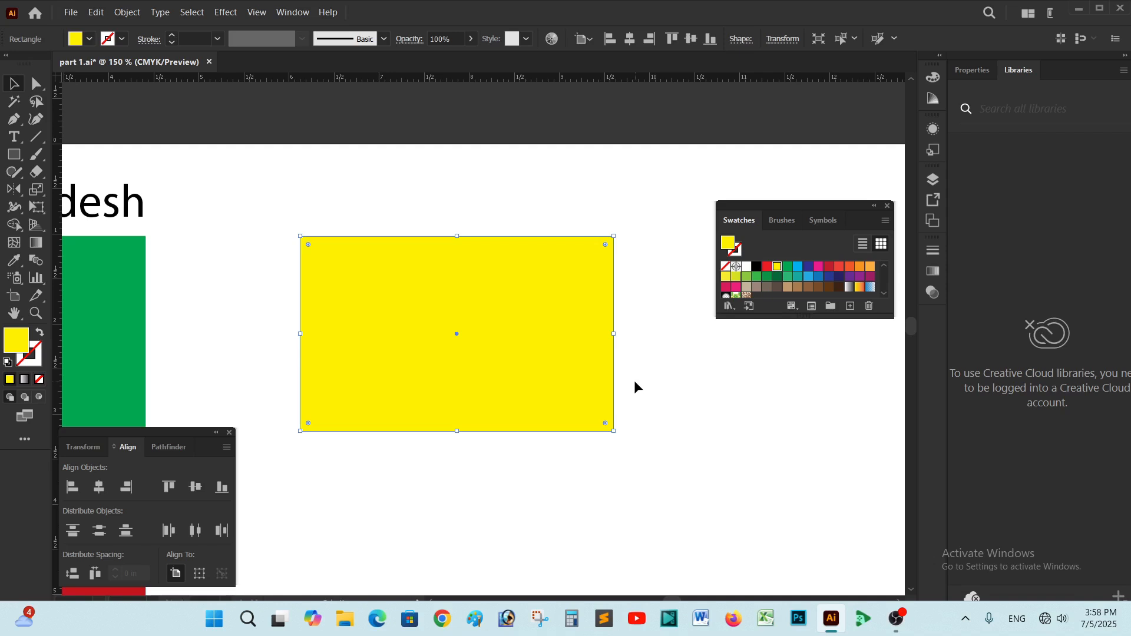
{"action": "key", "text": "slash"}
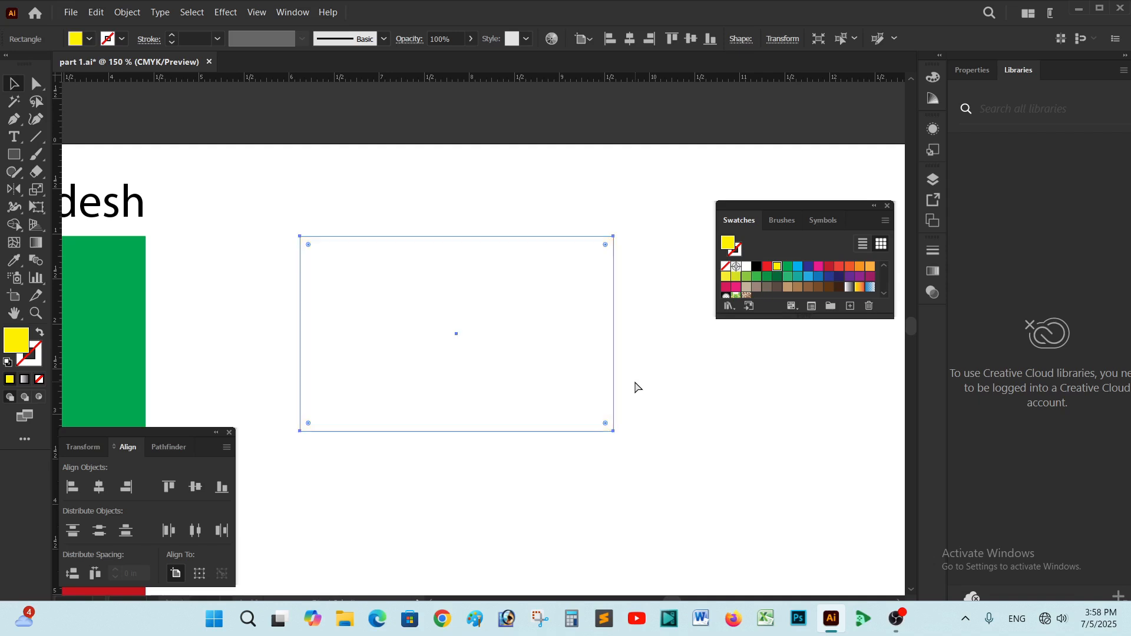
{"action": "left_click", "coordinate": [634, 380]}
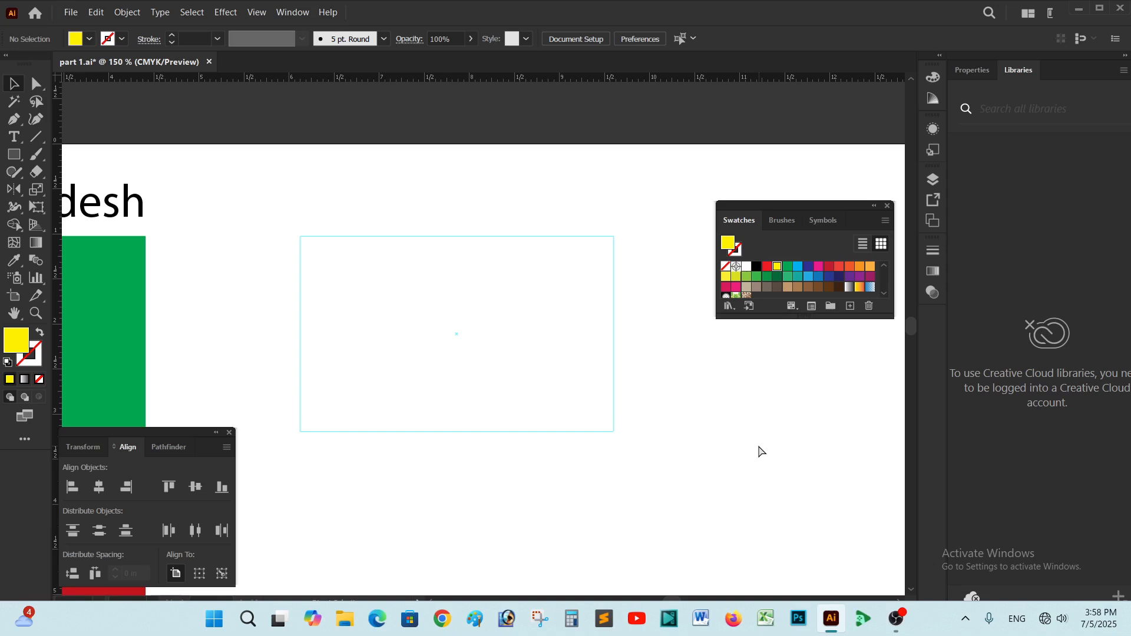
Step: Place four horizontal ruler guides across the rectangular guide: one on its top edge, two inside it and one on its bottom edge
{"action": "key", "text": "ctrl+plus"}
{"action": "key", "text": "ctrl+minus"}
{"action": "key", "text": "ctrl+plus"}
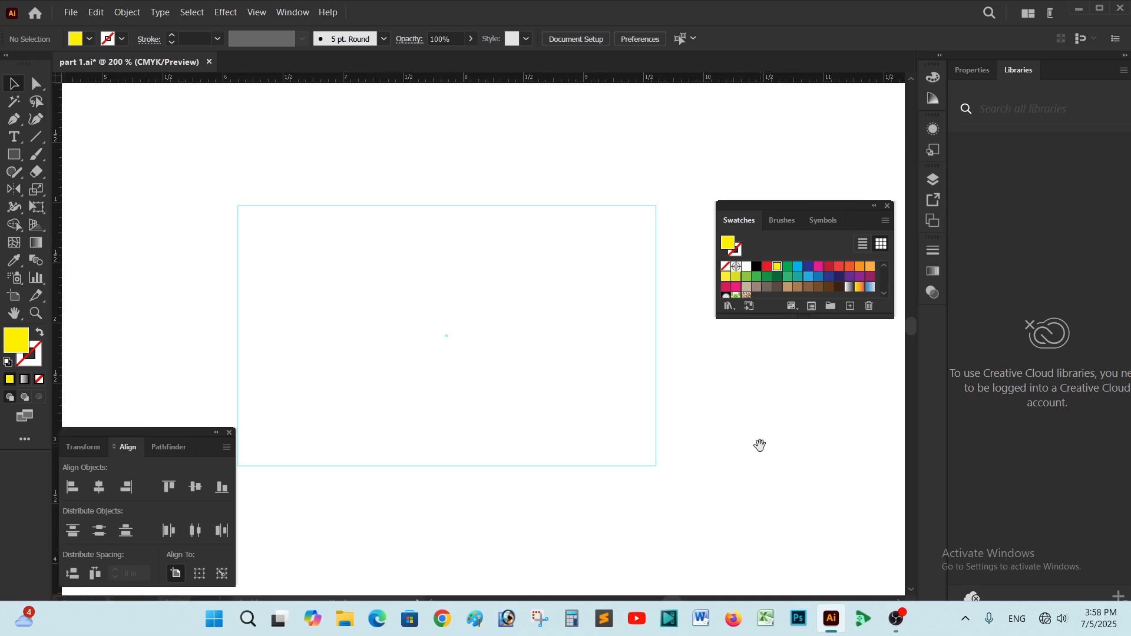
{"action": "left_click_drag", "start_coordinate": [759, 446], "coordinate": [771, 442]}
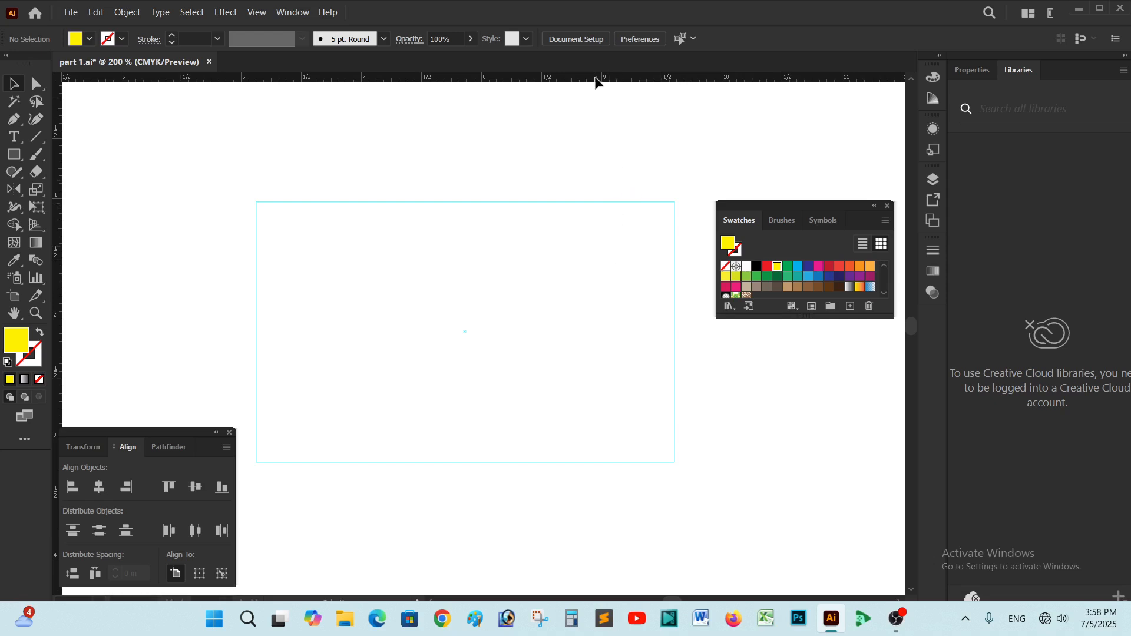
{"action": "left_click_drag", "start_coordinate": [596, 82], "coordinate": [585, 201]}
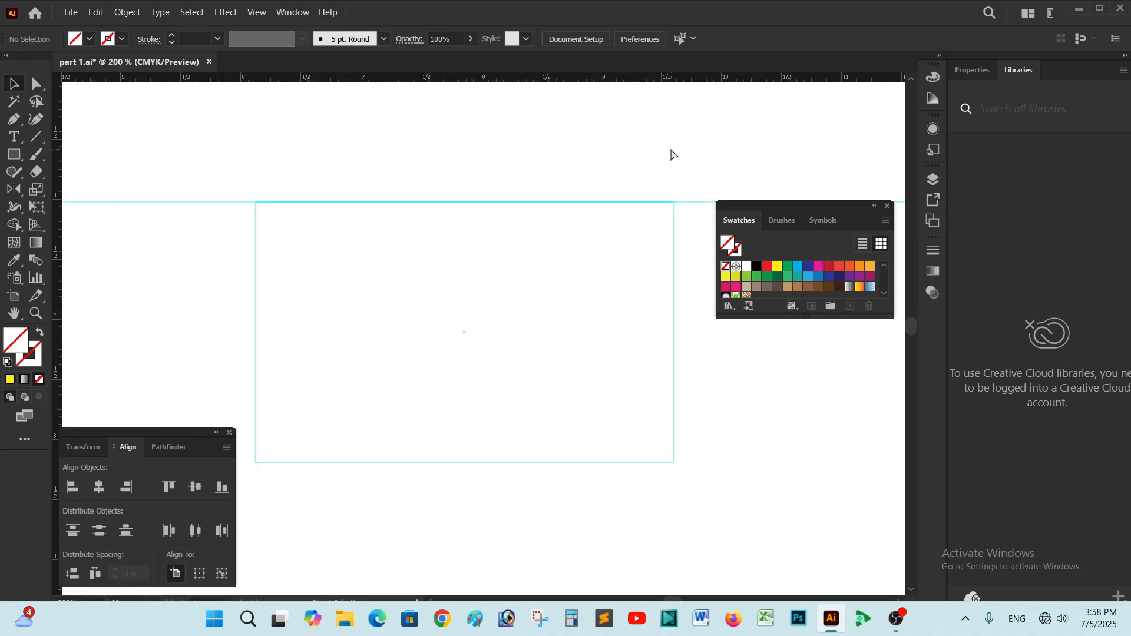
{"action": "key", "text": "ctrl+minus"}
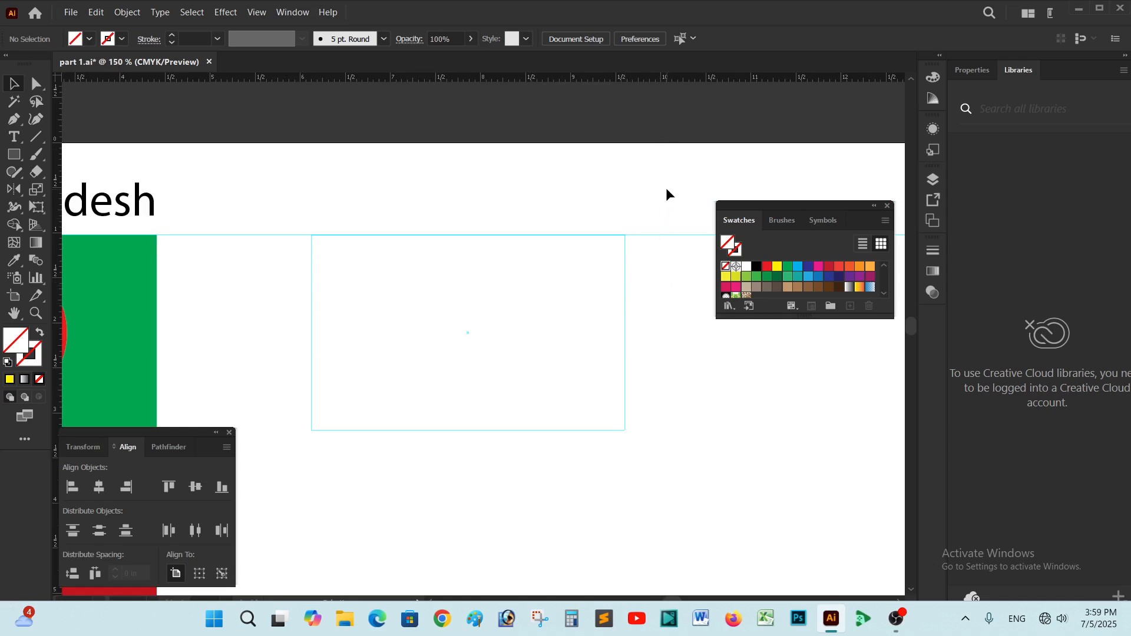
{"action": "left_click_drag", "start_coordinate": [629, 82], "coordinate": [628, 287]}
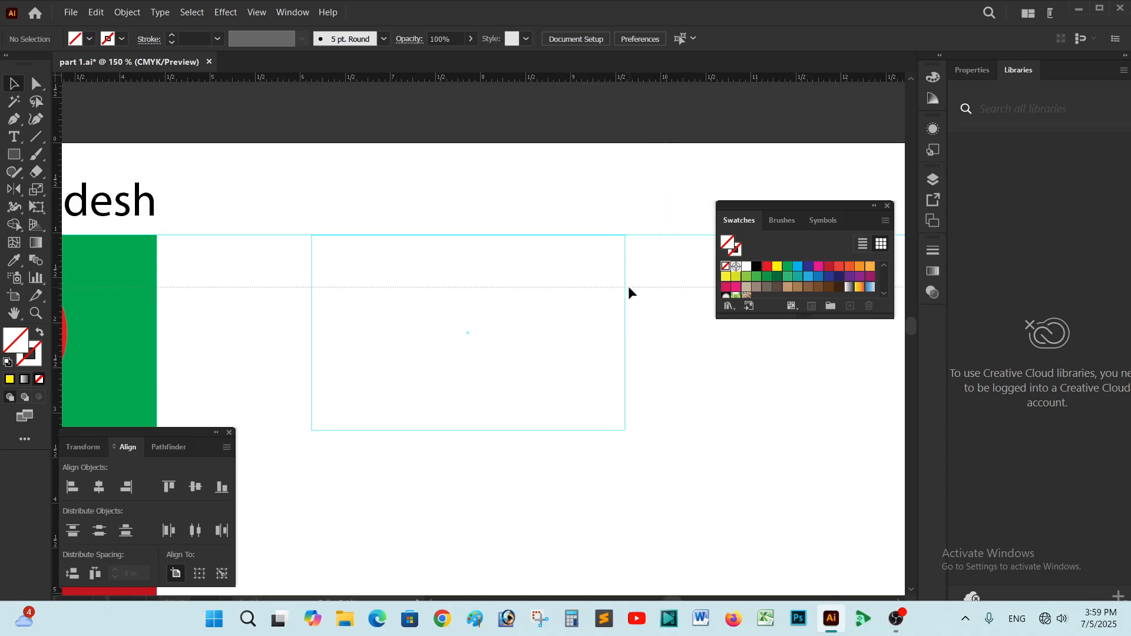
{"action": "left_click_drag", "start_coordinate": [669, 77], "coordinate": [641, 355]}
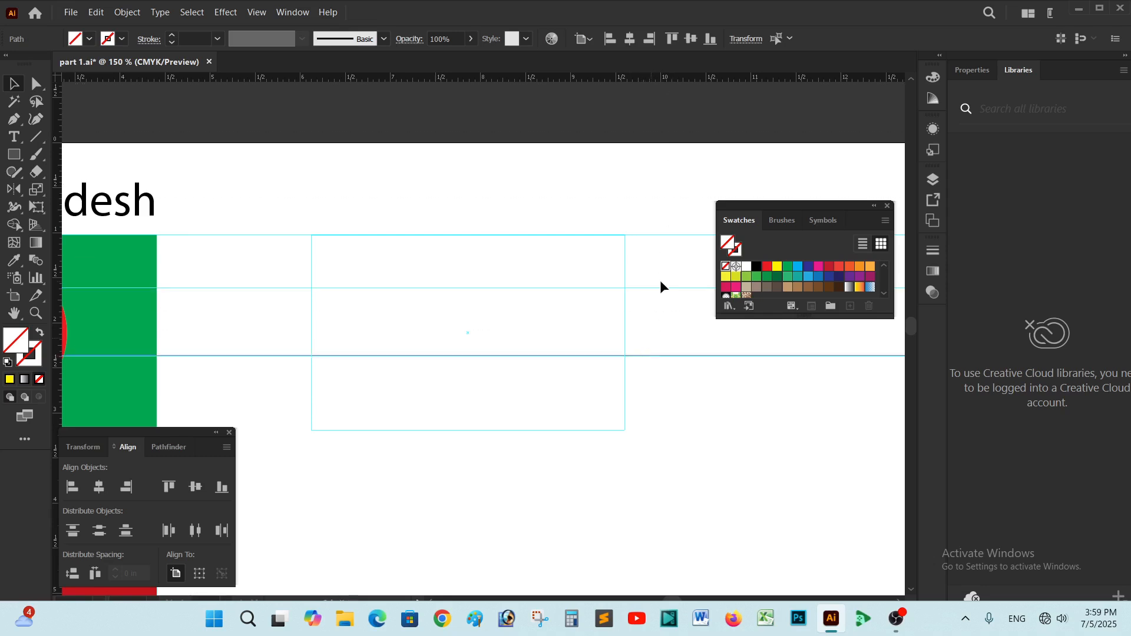
{"action": "left_click_drag", "start_coordinate": [659, 79], "coordinate": [628, 430]}
{"action": "left_click", "coordinate": [739, 451]}
Step: Select the four horizontal ruler guides and distribute them evenly by their vertical centers
{"action": "left_click_drag", "start_coordinate": [754, 454], "coordinate": [665, 455]}
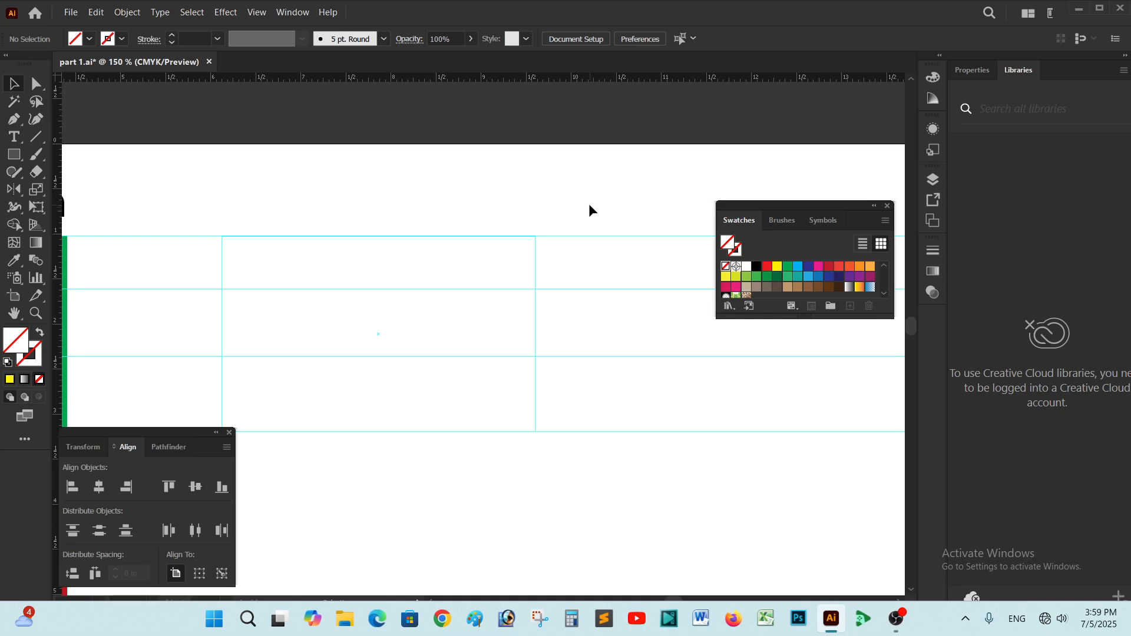
{"action": "left_click_drag", "start_coordinate": [589, 206], "coordinate": [624, 460]}
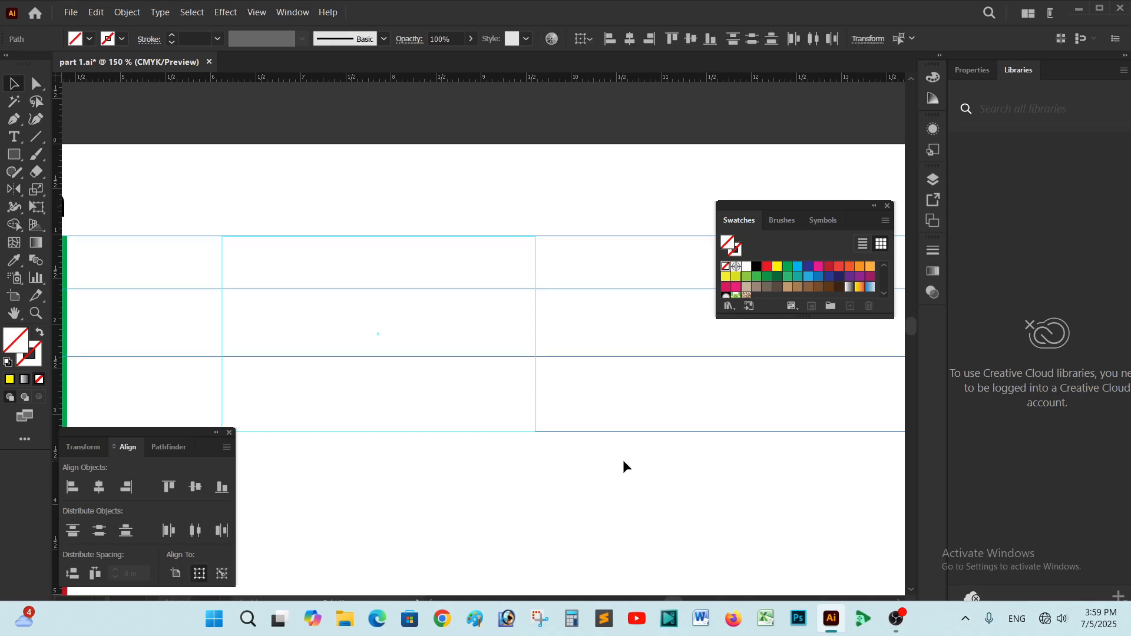
{"action": "left_click", "coordinate": [101, 533]}
{"action": "left_click", "coordinate": [597, 519]}
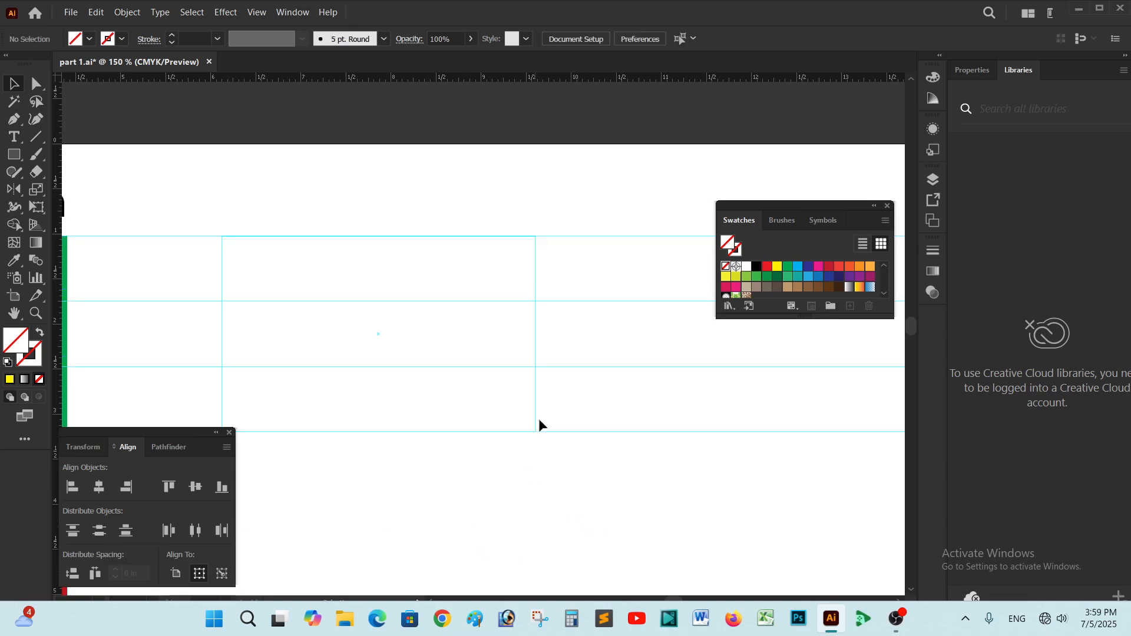
{"action": "key", "text": "ctrl+="}
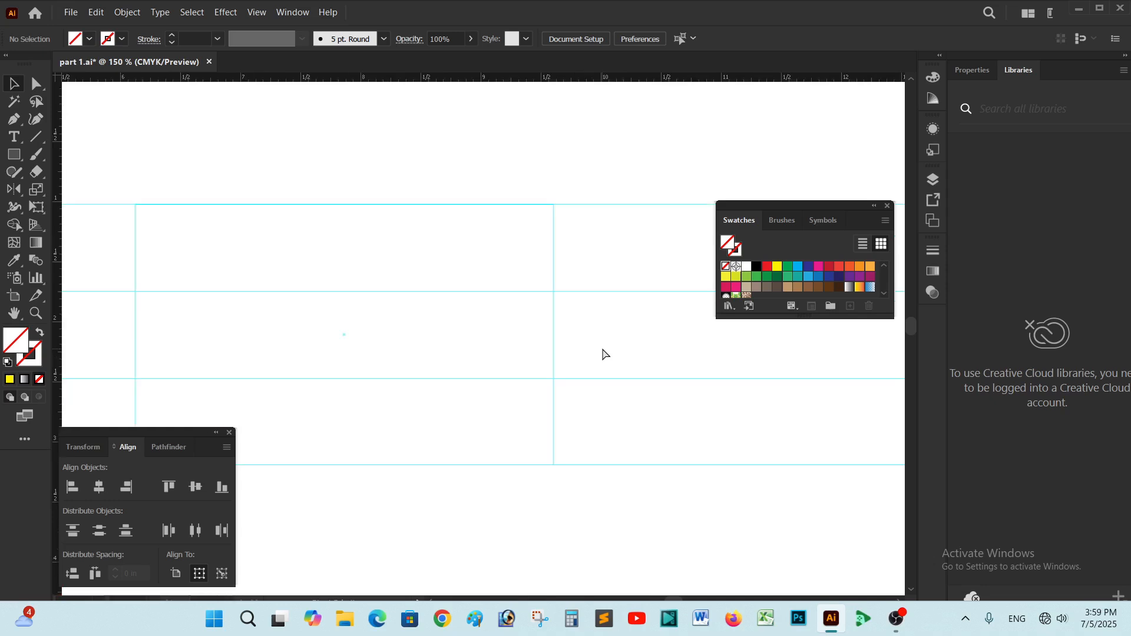
{"action": "left_click_drag", "start_coordinate": [609, 346], "coordinate": [645, 334]}
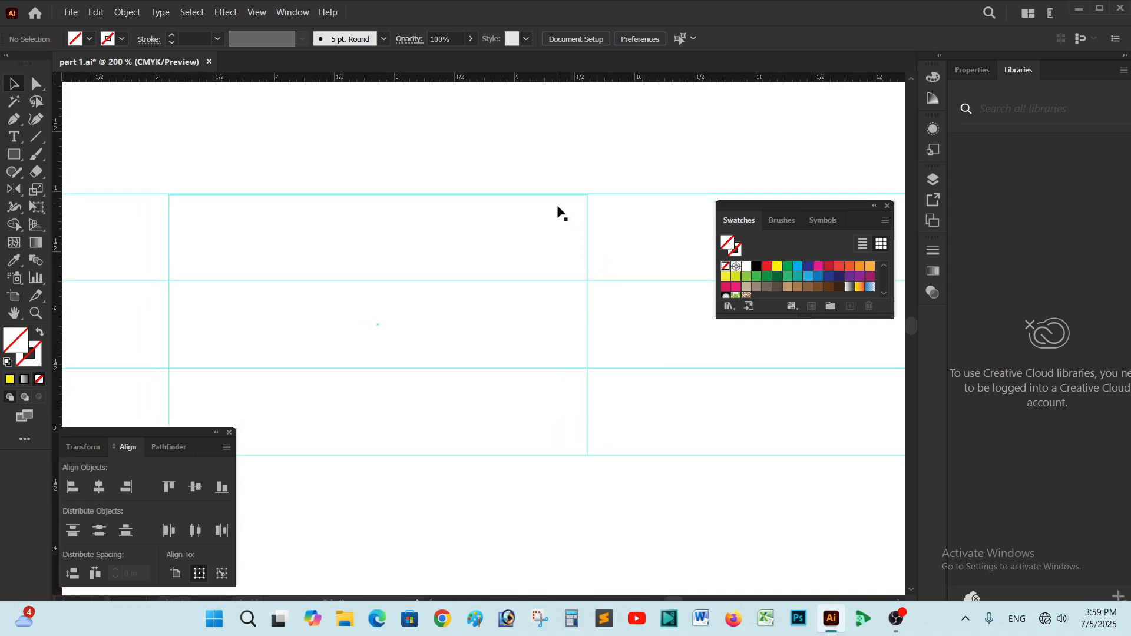
{"action": "left_click_drag", "start_coordinate": [659, 202], "coordinate": [670, 321]}
{"action": "left_click", "coordinate": [670, 320]}
{"action": "key", "text": "ctrl+minus"}
{"action": "left_click", "coordinate": [539, 341]}
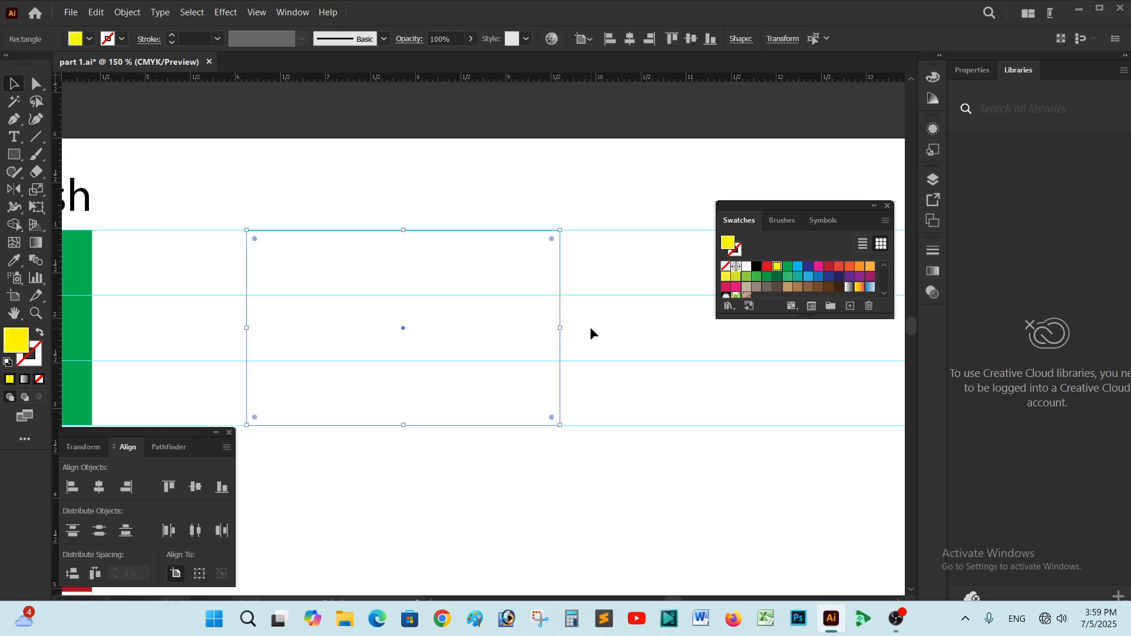
{"action": "key", "text": "ctrl+5"}
{"action": "left_click_drag", "start_coordinate": [589, 327], "coordinate": [606, 320]}
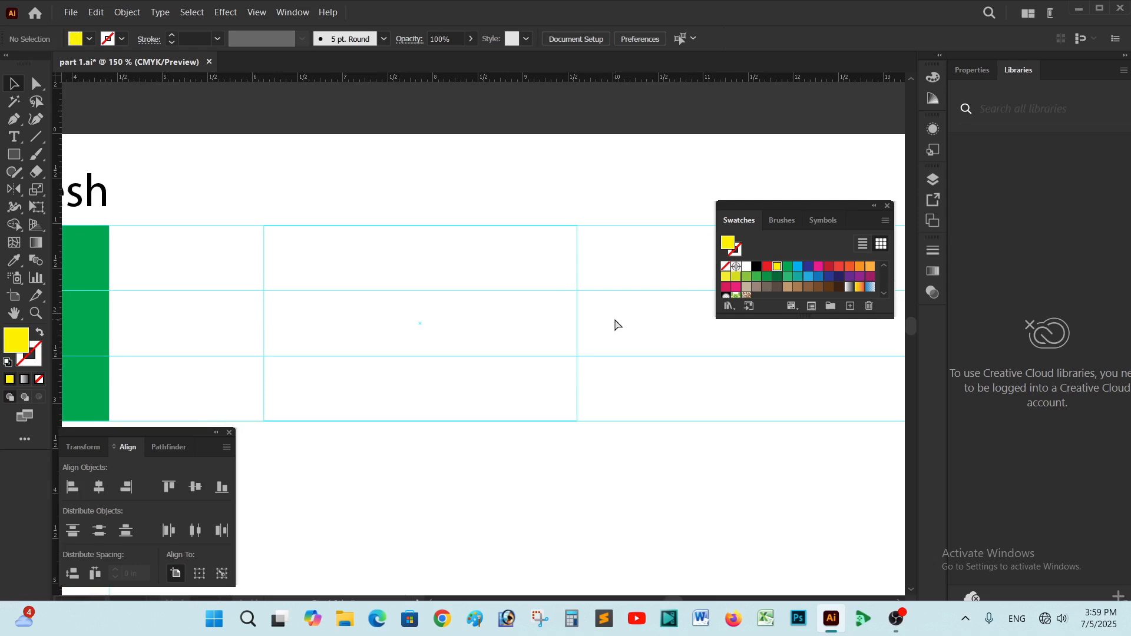
{"action": "key", "text": "ctrl+plus"}
{"action": "key", "text": "ctrl+minus"}
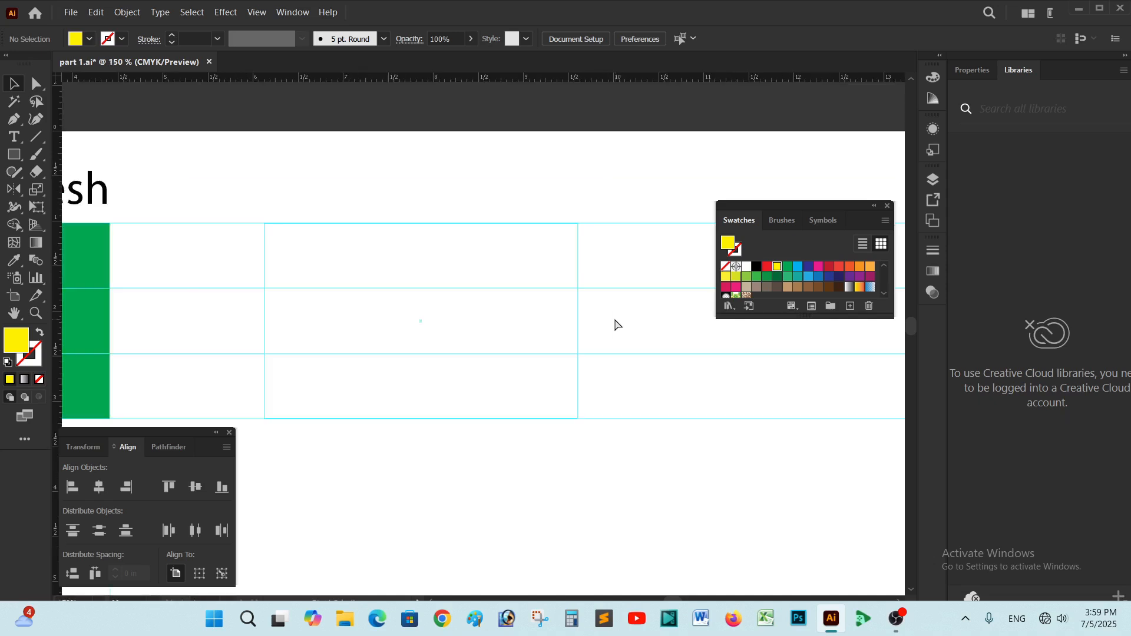
Step: Draw a rectangle, stretch it to fill the uppermost third of the guide frame, and fill it with black
{"action": "key", "text": "m"}
{"action": "mouse_move", "coordinate": [264, 230]}
{"action": "left_mouse_down"}
{"action": "mouse_move", "coordinate": [300, 263]}
{"action": "mouse_move", "coordinate": [421, 288]}
{"action": "left_mouse_up"}
{"action": "left_click", "coordinate": [18, 87]}
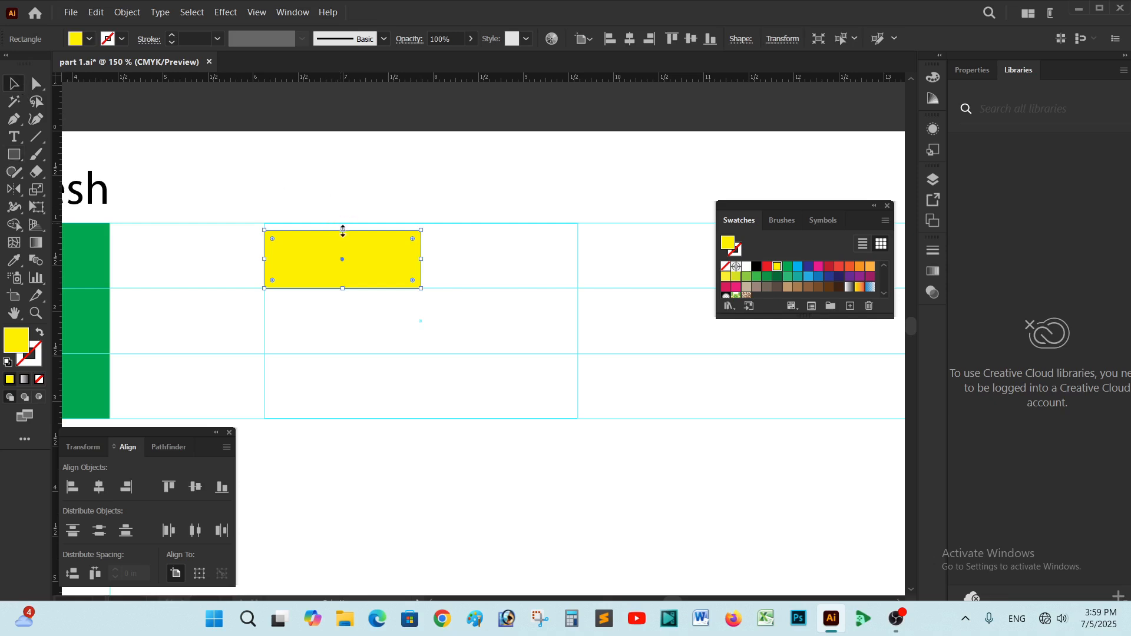
{"action": "left_click_drag", "start_coordinate": [342, 230], "coordinate": [342, 223]}
{"action": "left_click_drag", "start_coordinate": [421, 257], "coordinate": [577, 257]}
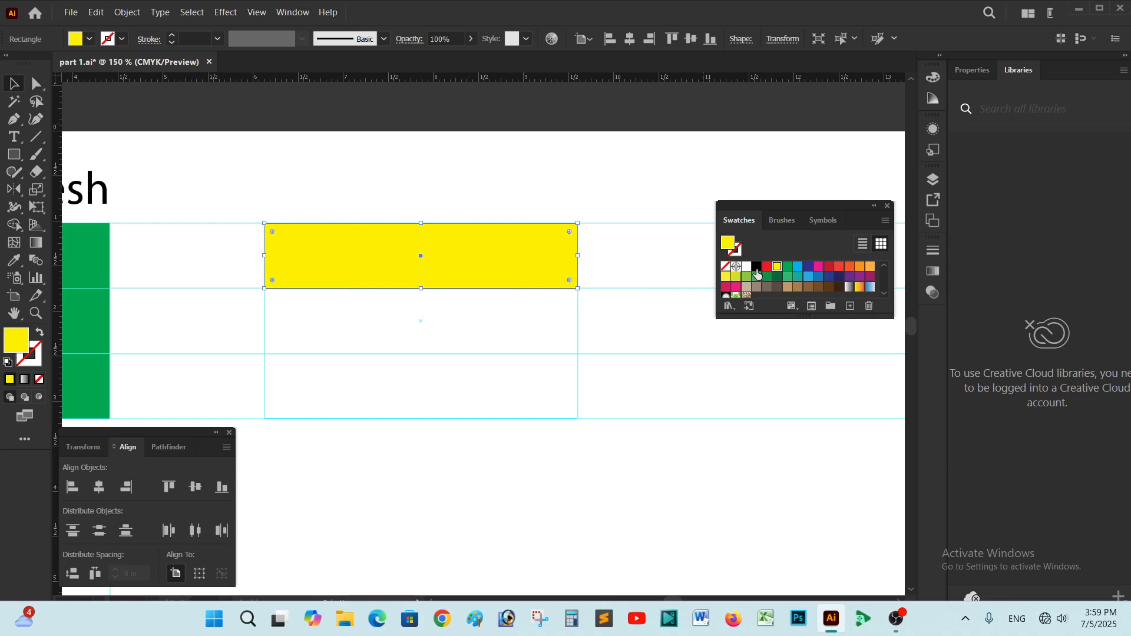
{"action": "left_click", "coordinate": [756, 266]}
{"action": "left_click", "coordinate": [610, 175]}
{"action": "left_click", "coordinate": [507, 277]}
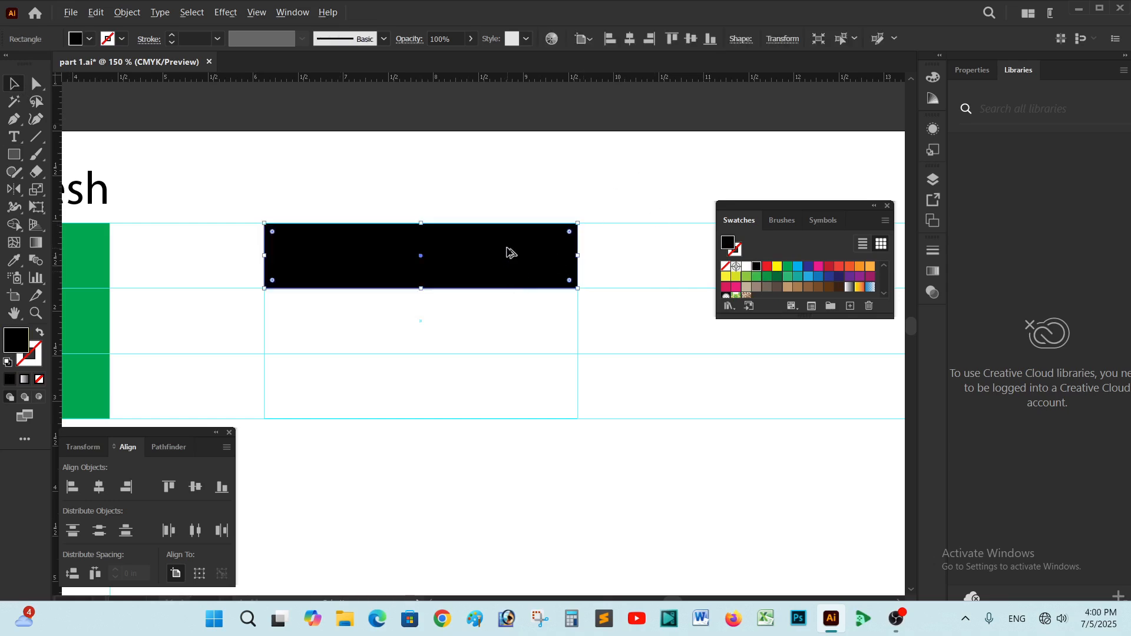
Step: Copy the black stripe into the lowest third of the guide frame and fill the copy with dark green
{"action": "left_click_drag", "start_coordinate": [508, 250], "coordinate": [529, 387]}
{"action": "left_click", "coordinate": [746, 266]}
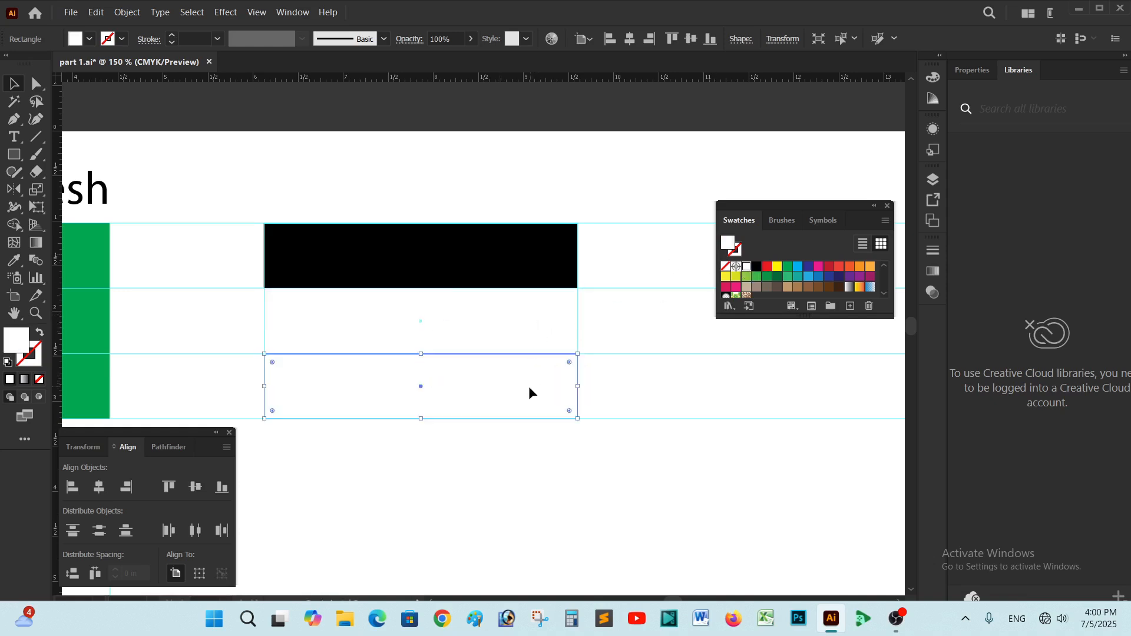
{"action": "left_click", "coordinate": [777, 278]}
{"action": "left_click", "coordinate": [673, 317]}
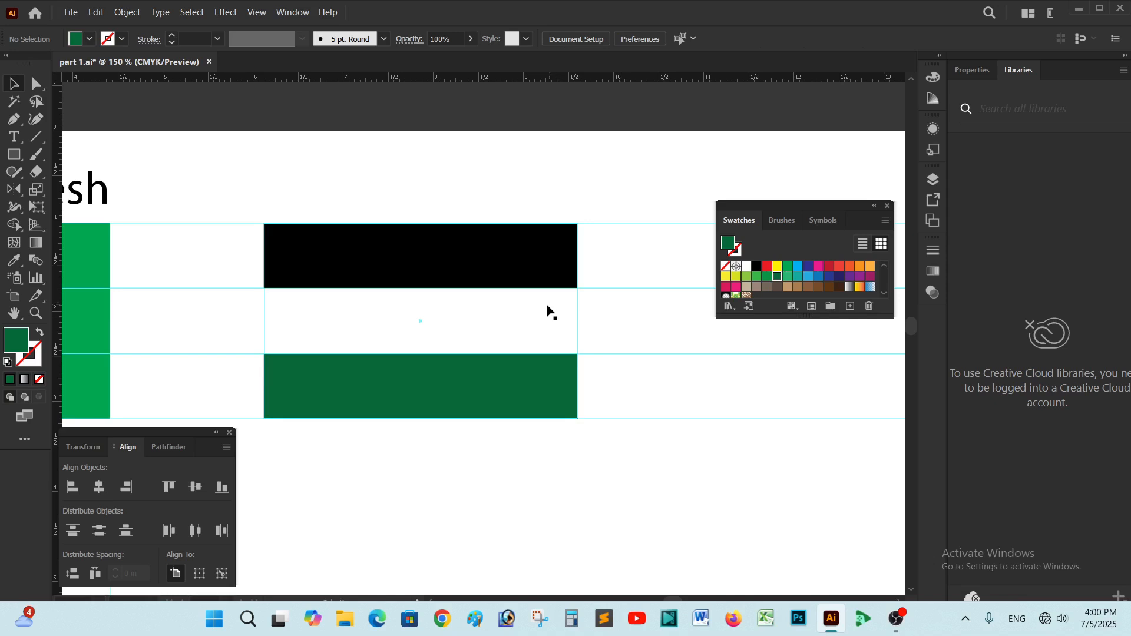
Step: Draw a Pen tool triangle from the flag's two left corners to a point about 1 inch inward at mid-height, and fill it with red
{"action": "left_click", "coordinate": [15, 120]}
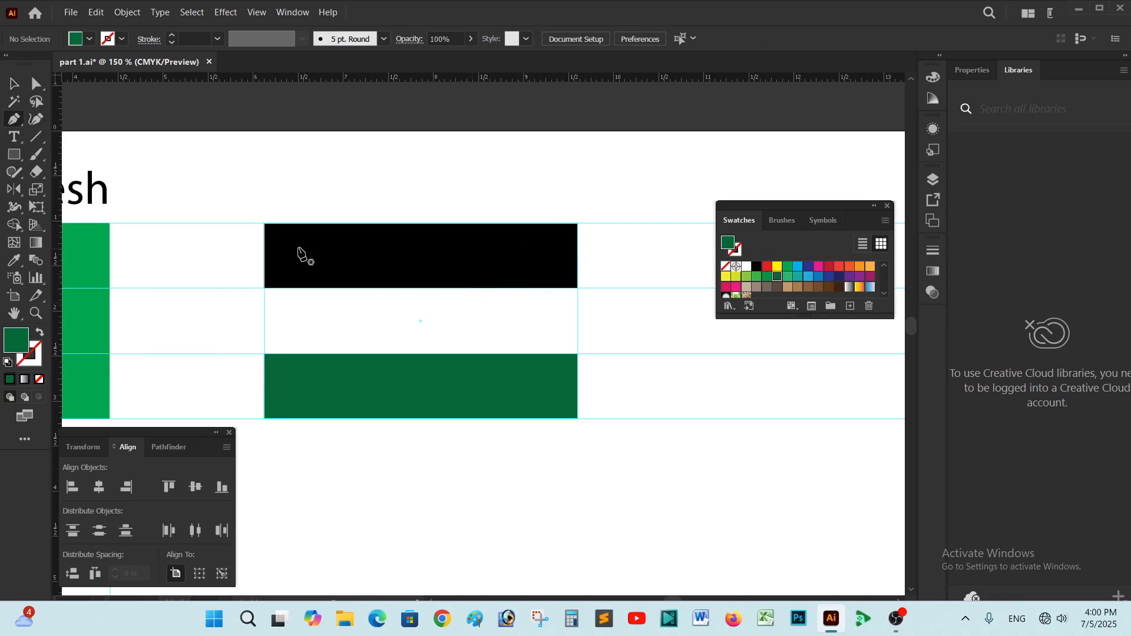
{"action": "left_click", "coordinate": [264, 223]}
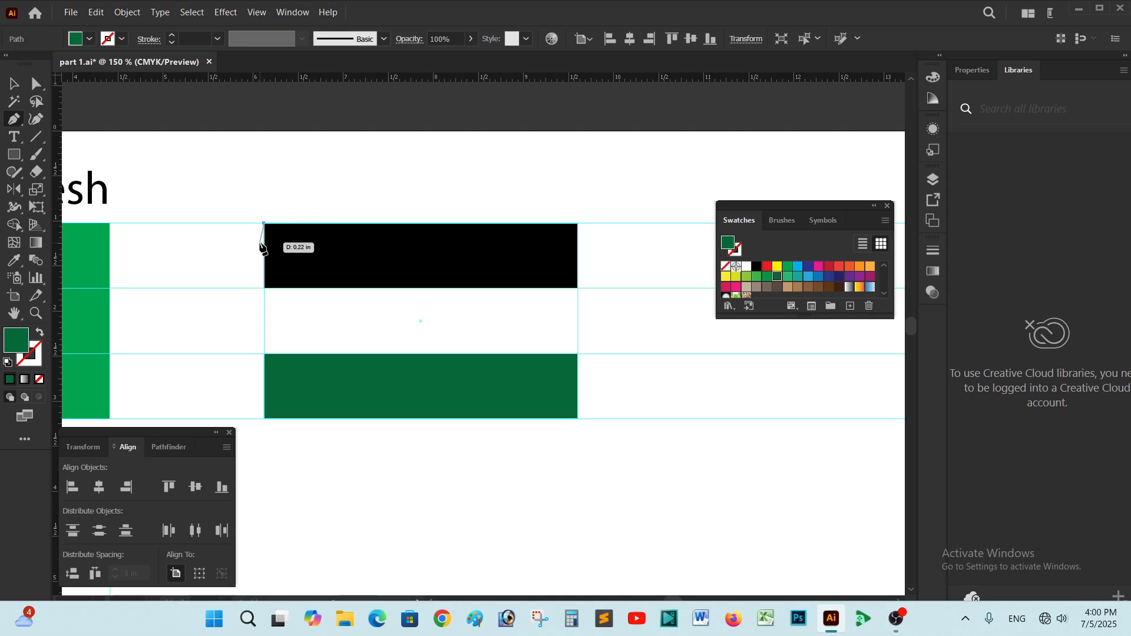
{"action": "key", "text": "Escape"}
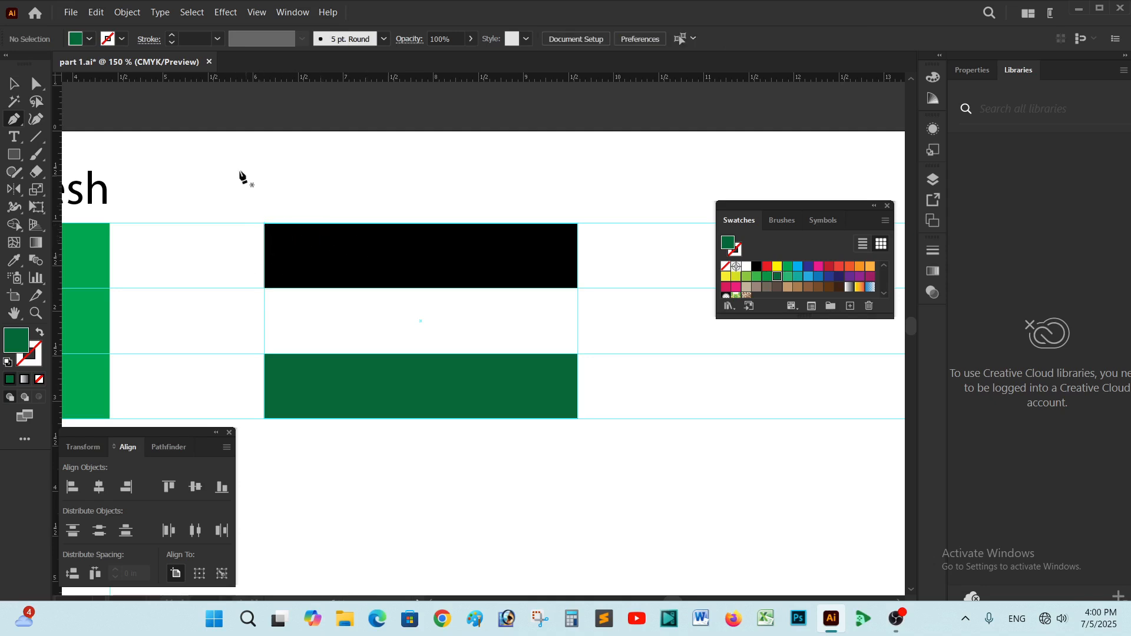
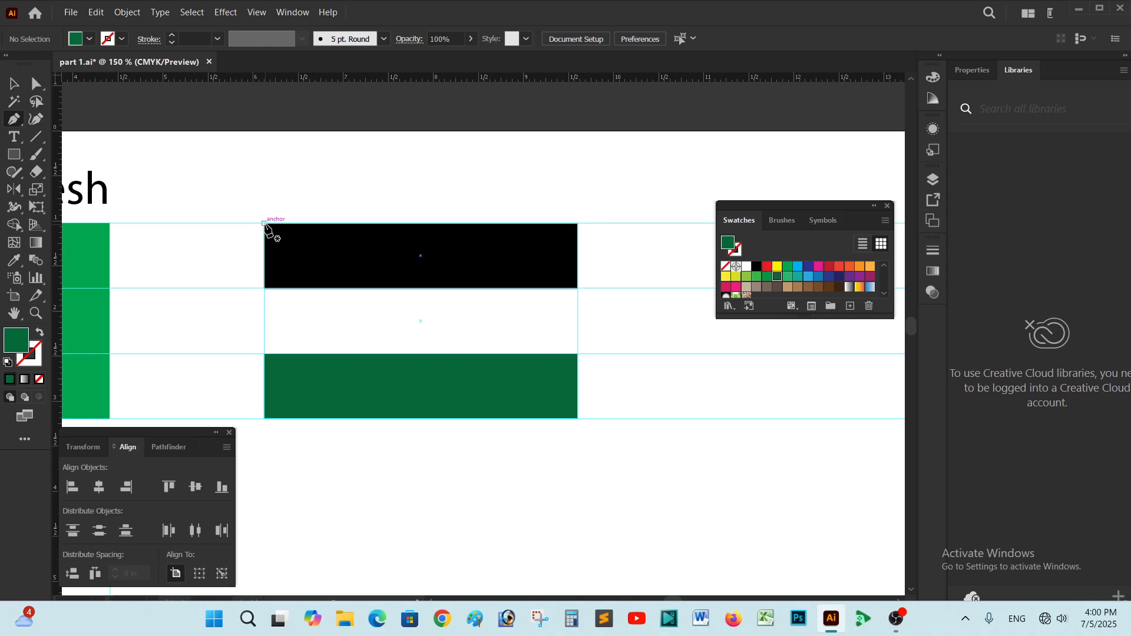
{"action": "left_click", "coordinate": [263, 224]}
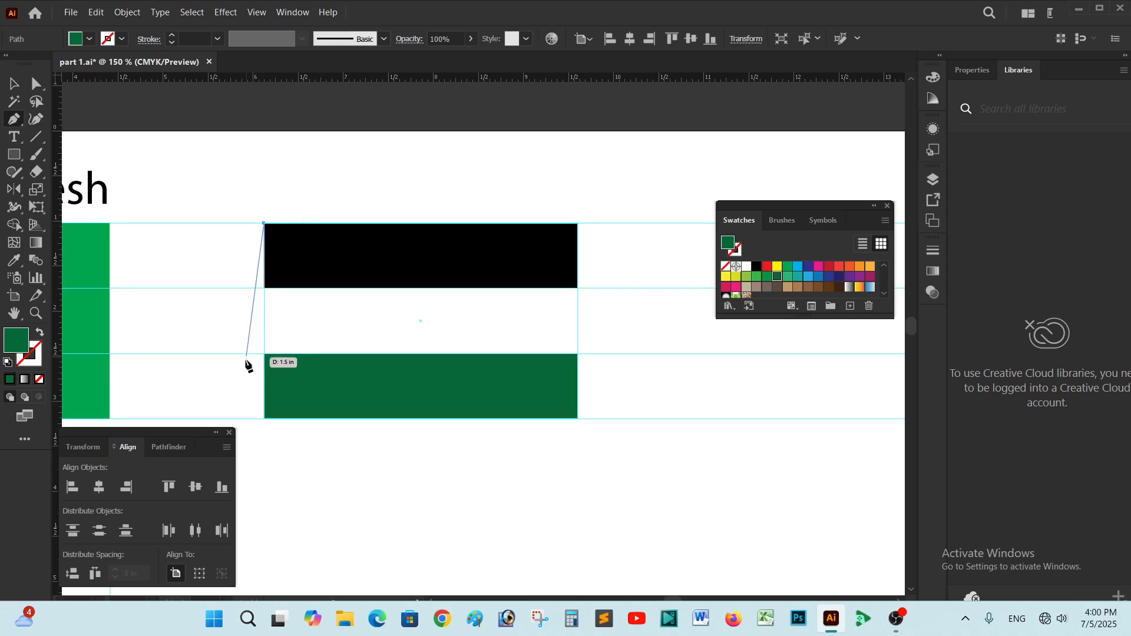
{"action": "left_click", "coordinate": [264, 419]}
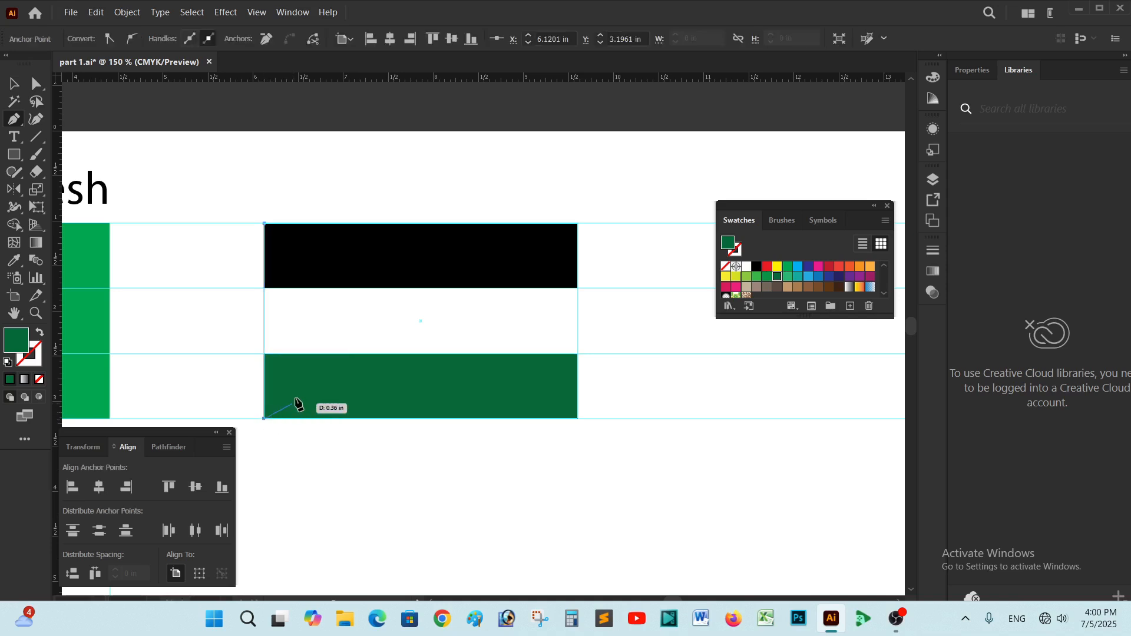
{"action": "left_click", "coordinate": [357, 321]}
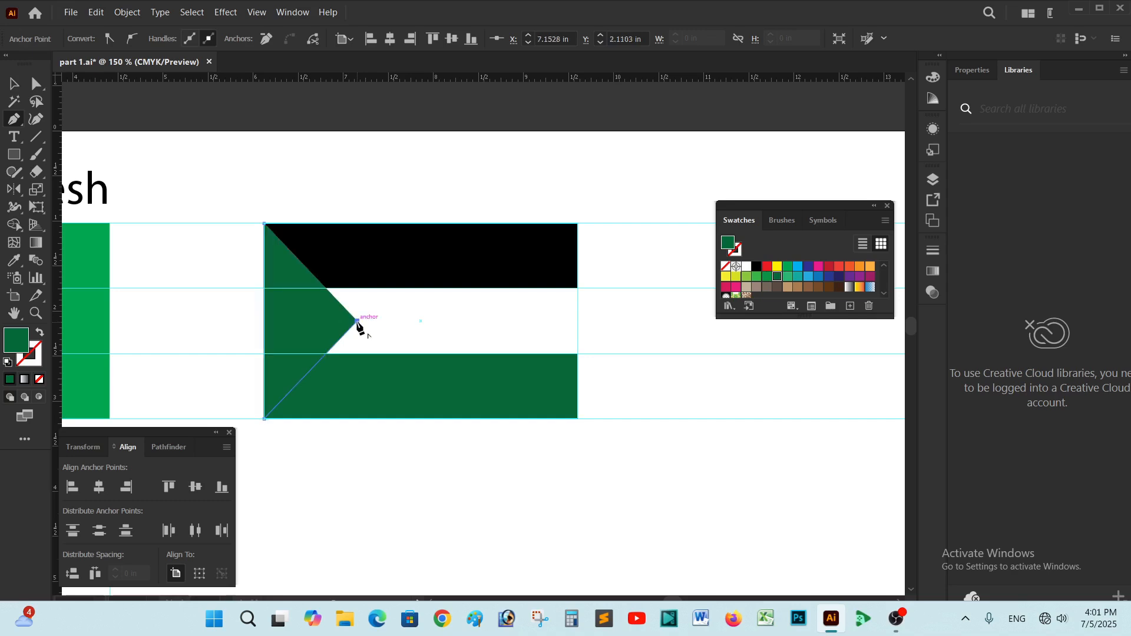
{"action": "left_click", "coordinate": [264, 223]}
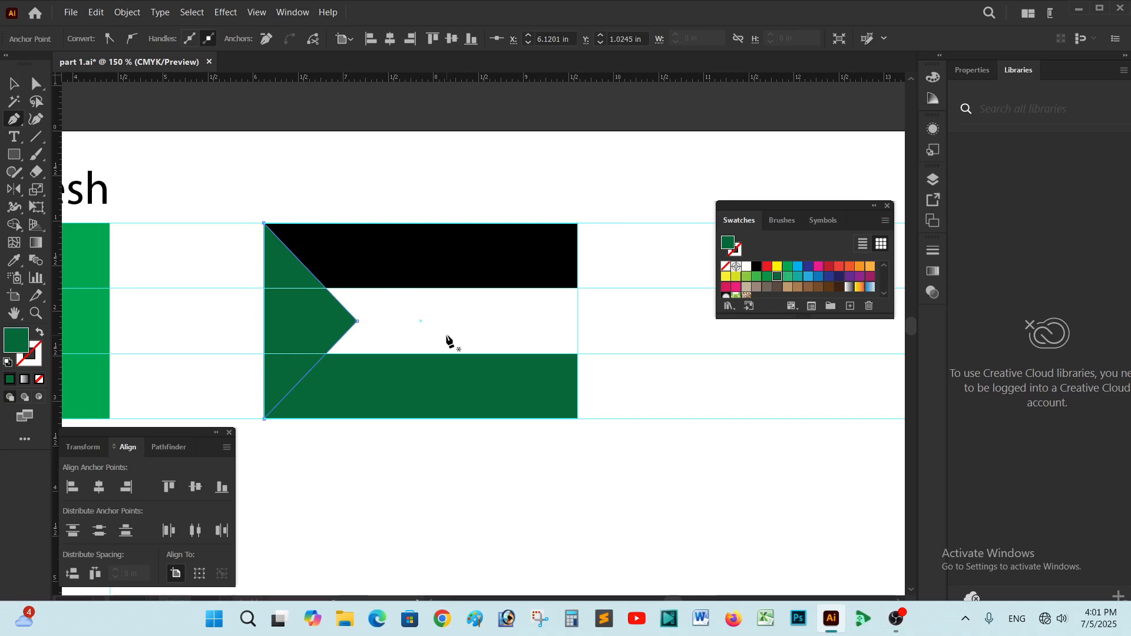
{"action": "left_click", "coordinate": [14, 83]}
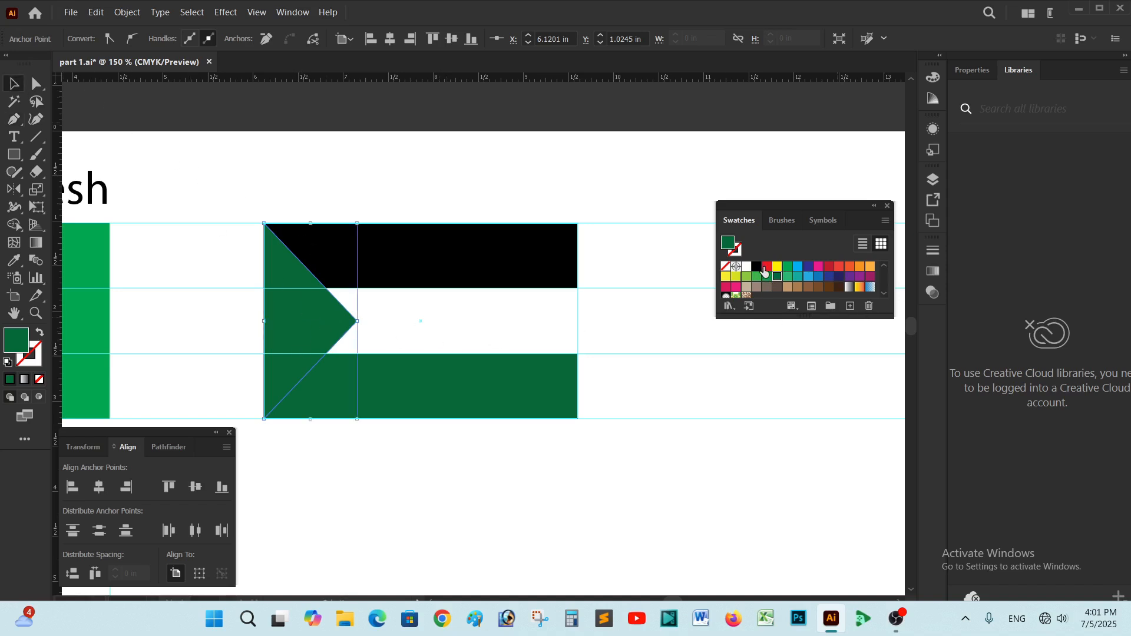
{"action": "left_click", "coordinate": [767, 267]}
{"action": "left_click", "coordinate": [649, 279]}
{"action": "key", "text": "ctrl+minus"}
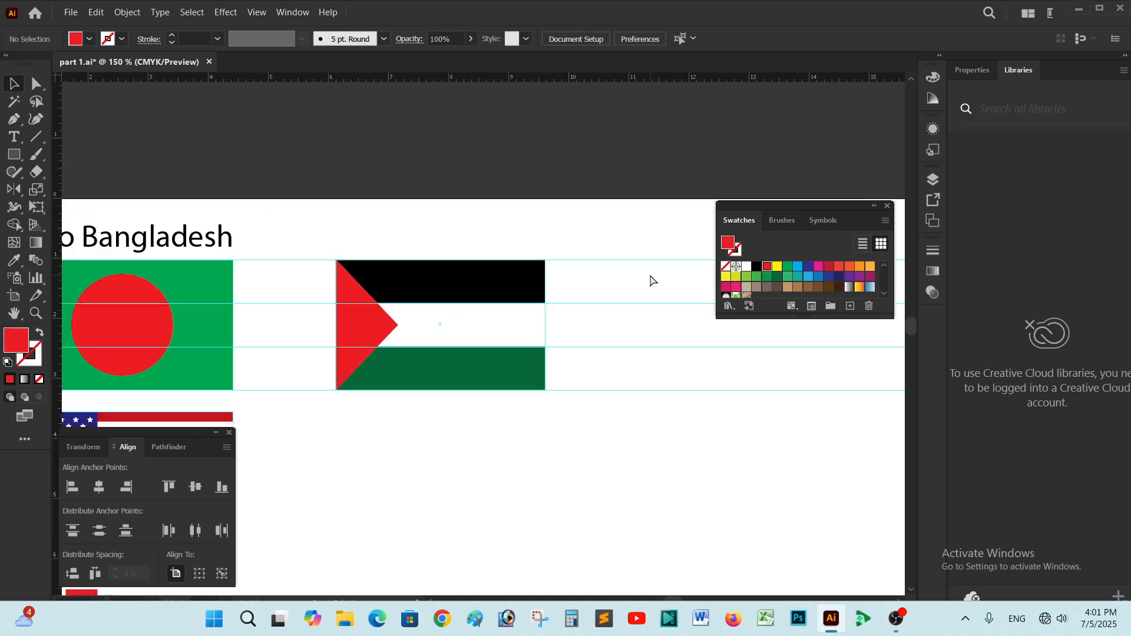
{"action": "key", "text": "ctrl+equal"}
{"action": "scroll", "coordinate": [631, 241], "scroll_direction": "down", "scroll_amount": 2}
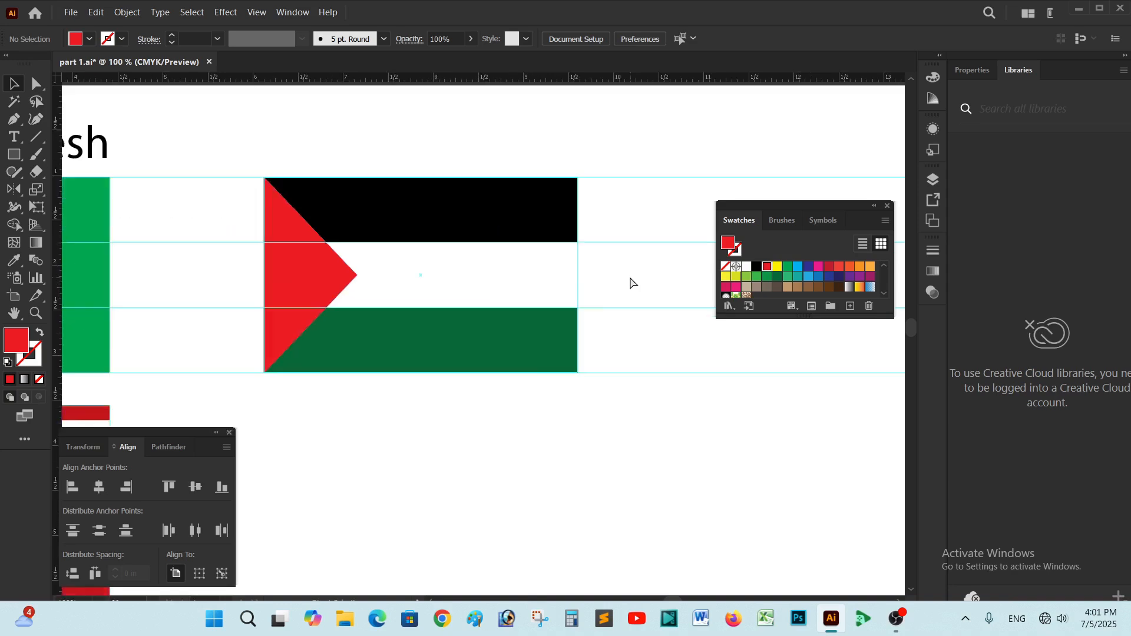
{"action": "key", "text": "ctrl+space"}
{"action": "left_click", "coordinate": [632, 278], "text": "alt"}
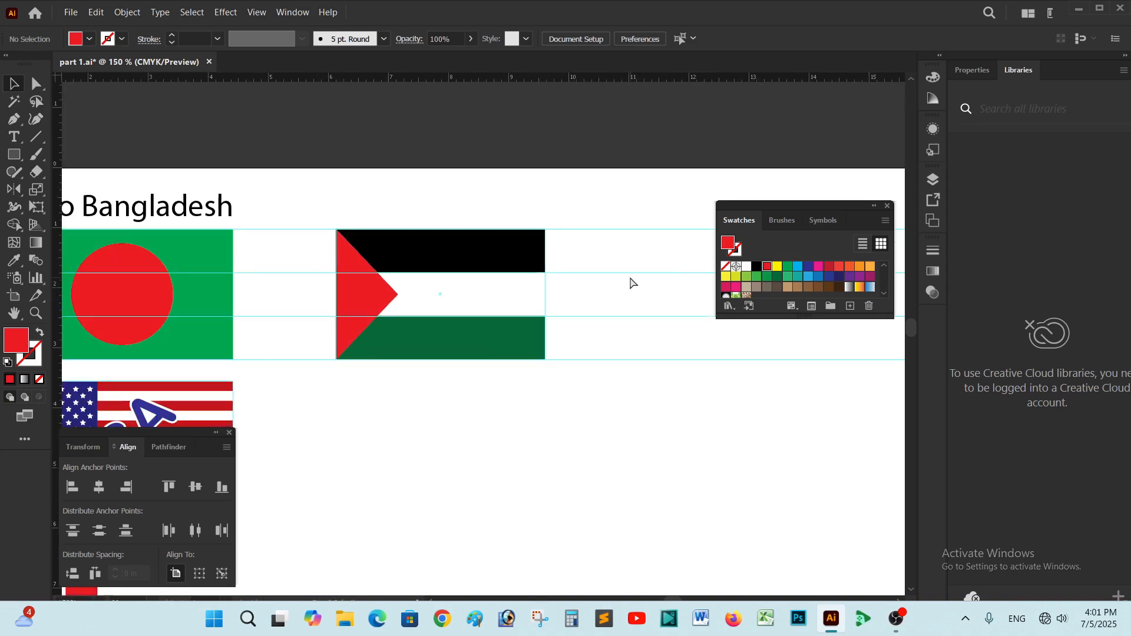
{"action": "left_click", "coordinate": [632, 282]}
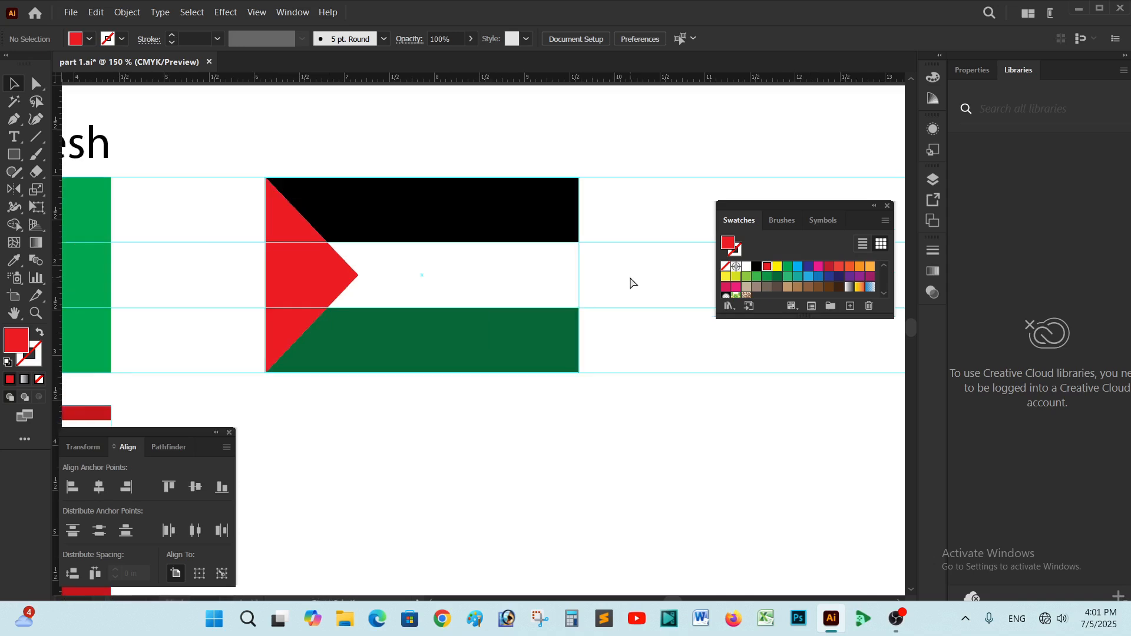
{"action": "left_click", "coordinate": [631, 283], "text": "alt"}
{"action": "left_click", "coordinate": [631, 283]}
Step: Draw a rectangle as wide as the striped flag directly below it and convert the rectangle into a guide
{"action": "left_click_drag", "start_coordinate": [631, 283], "coordinate": [606, 225]}
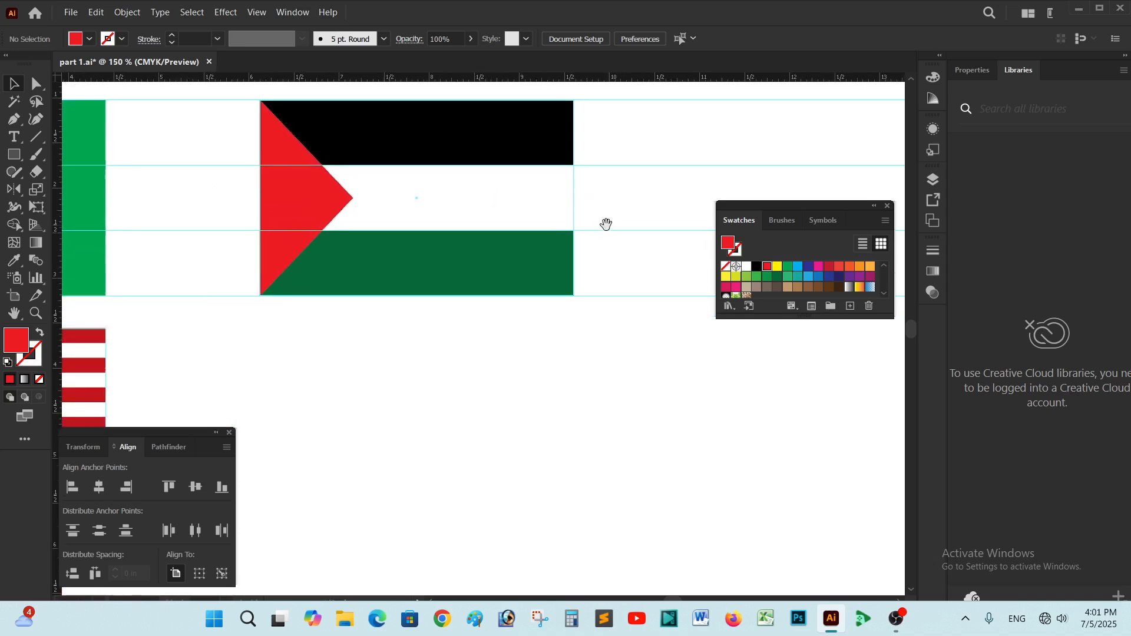
{"action": "left_click", "coordinate": [14, 155]}
{"action": "mouse_move", "coordinate": [259, 323]}
{"action": "left_mouse_down"}
{"action": "mouse_move", "coordinate": [401, 503]}
{"action": "mouse_move", "coordinate": [451, 522]}
{"action": "mouse_move", "coordinate": [572, 512]}
{"action": "left_mouse_up"}
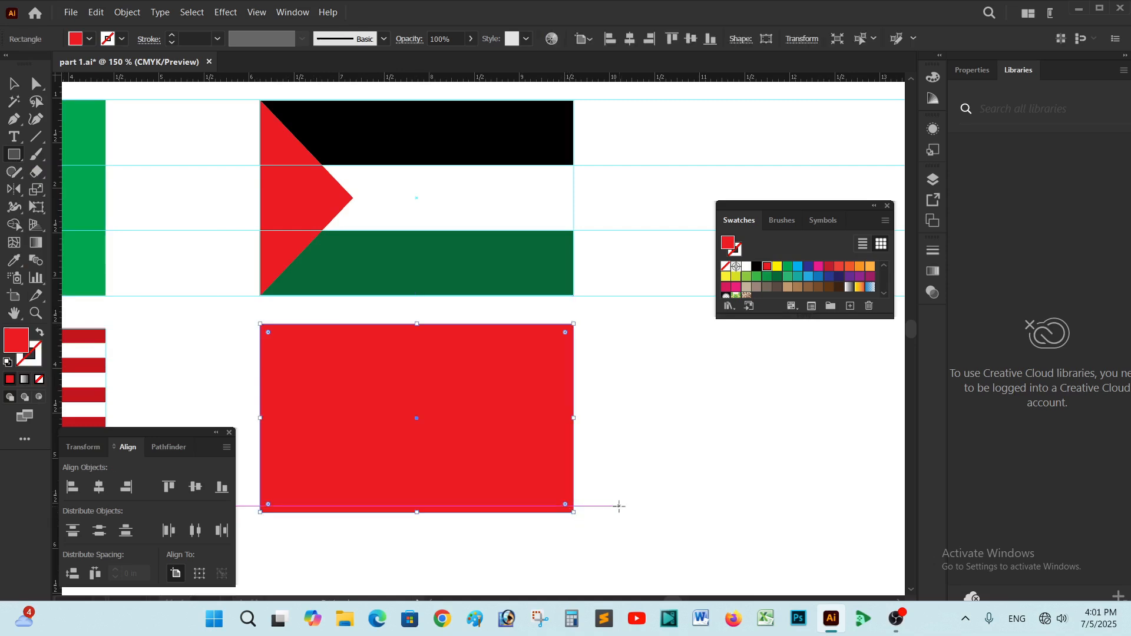
{"action": "left_click", "coordinate": [14, 84]}
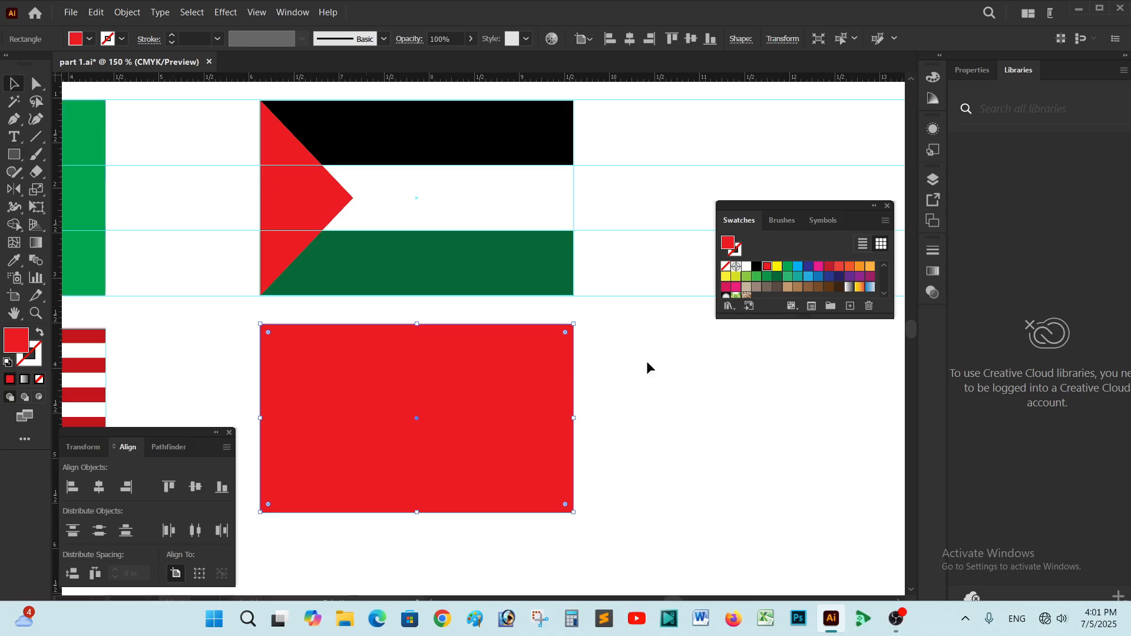
{"action": "scroll", "coordinate": [689, 399], "scroll_direction": "down", "scroll_amount": 2}
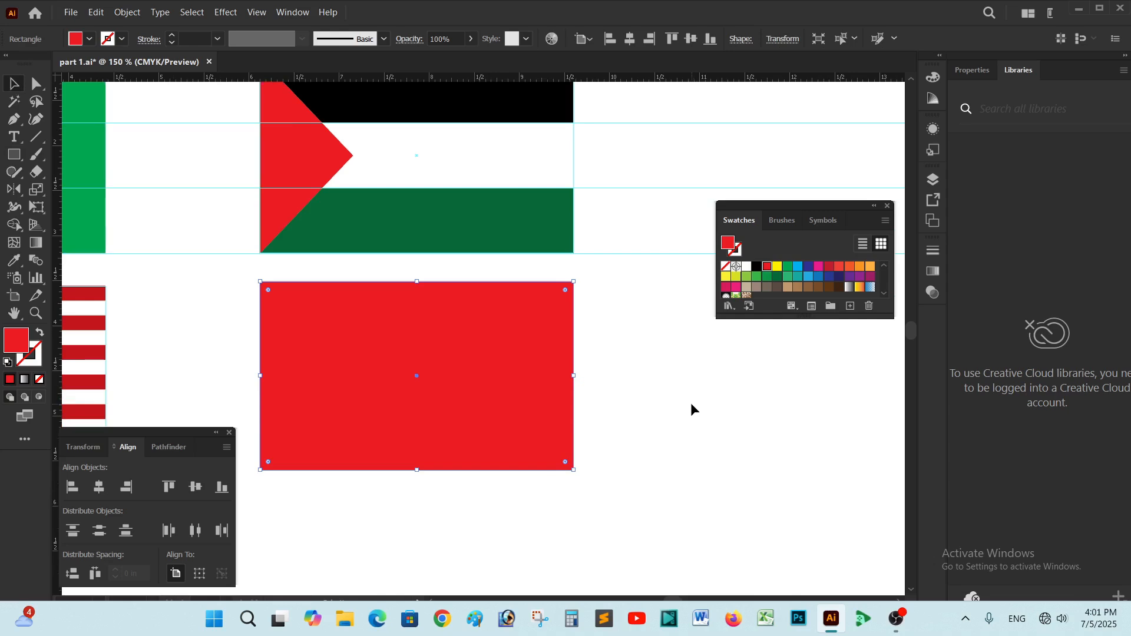
{"action": "key", "text": "ctrl+5"}
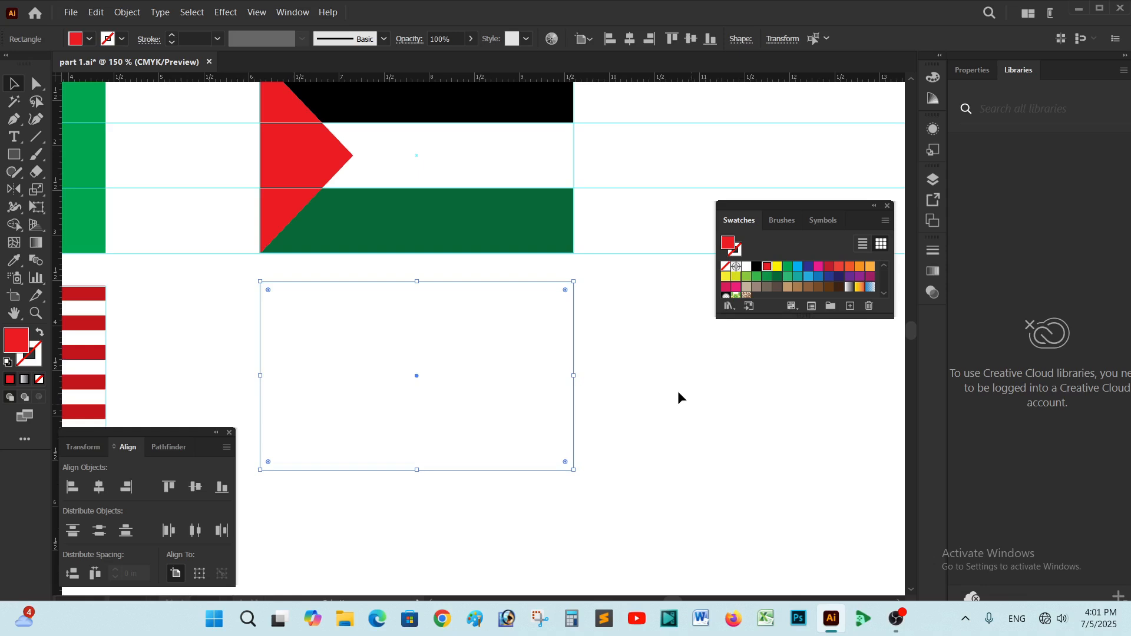
{"action": "left_click", "coordinate": [662, 403]}
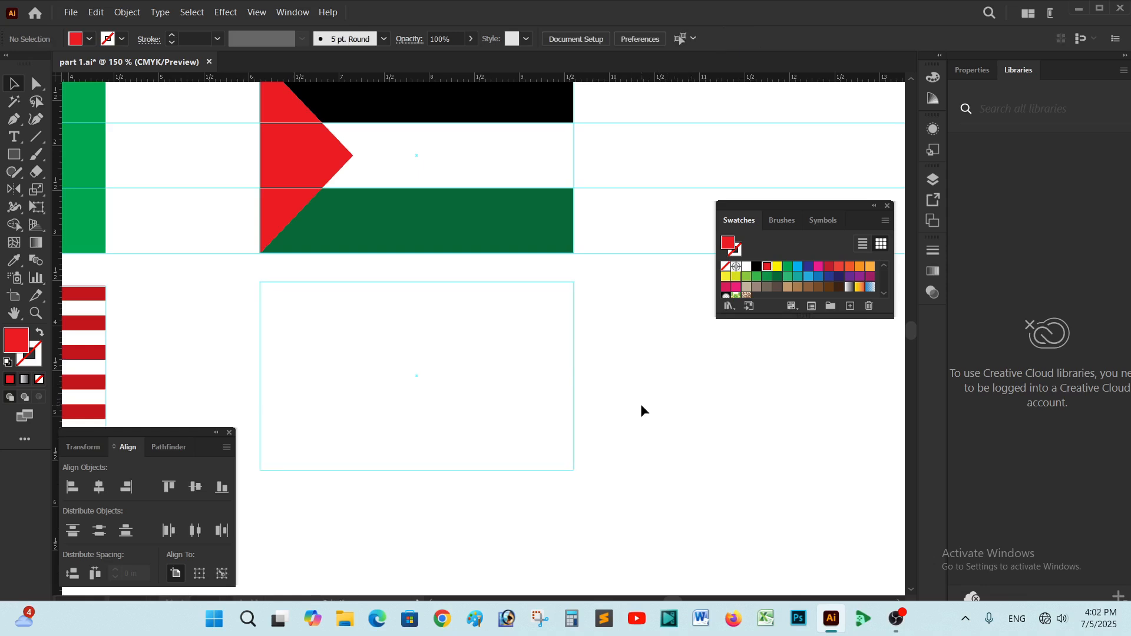
Step: Draw a narrow full-width stripe slightly below the upper edge of the new guide frame and fill it with light blue
{"action": "left_click", "coordinate": [12, 158]}
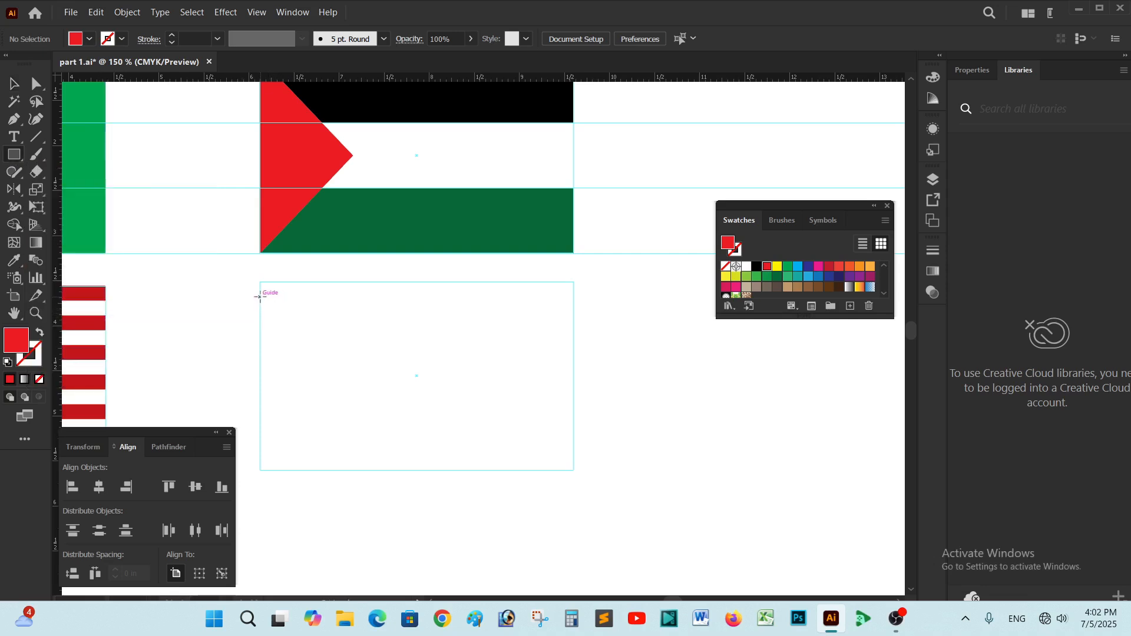
{"action": "left_click_drag", "start_coordinate": [260, 296], "coordinate": [573, 330]}
{"action": "left_click", "coordinate": [14, 84]}
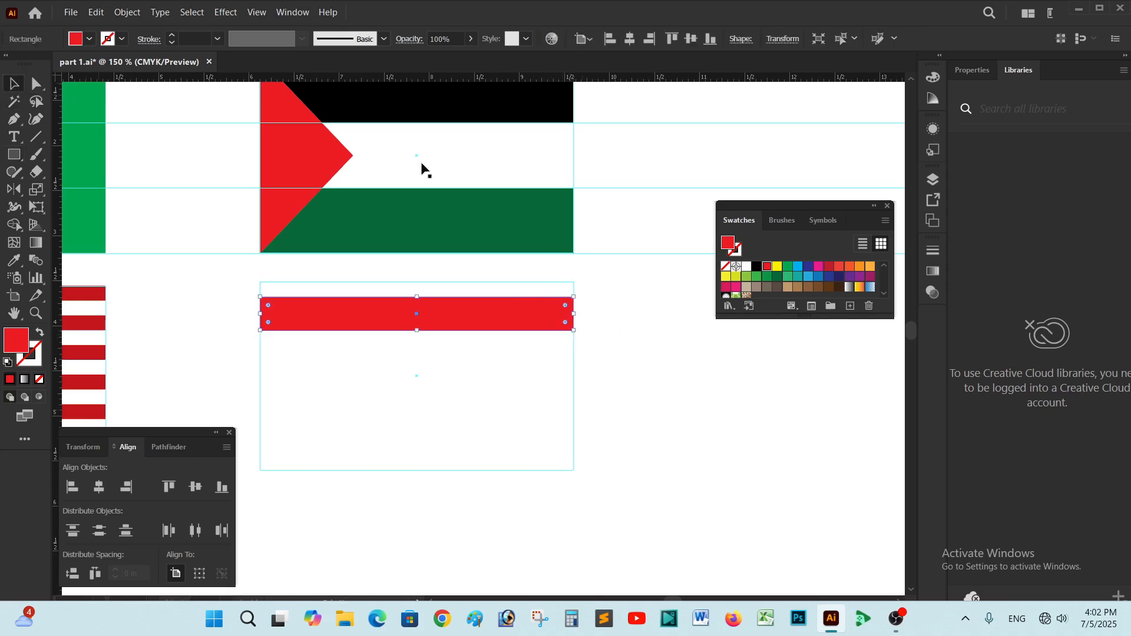
{"action": "left_click", "coordinate": [798, 267]}
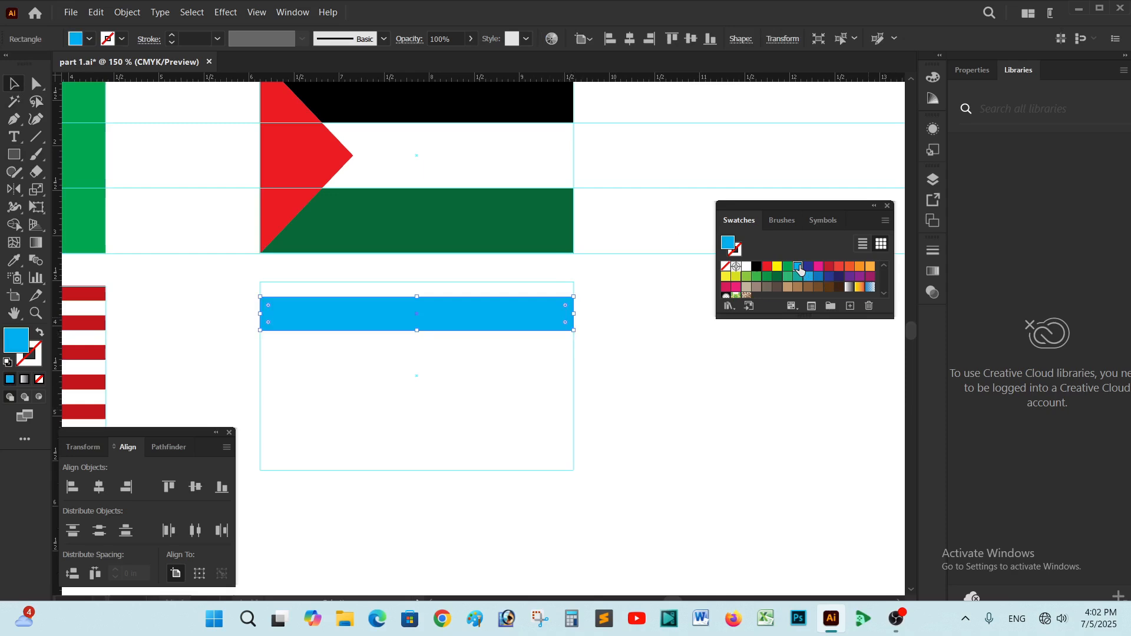
Step: Reduce the light blue stripe's height slightly by raising its lower edge
{"action": "left_click", "coordinate": [649, 358]}
{"action": "left_click", "coordinate": [476, 313]}
{"action": "left_click_drag", "start_coordinate": [418, 333], "coordinate": [418, 325]}
{"action": "left_click", "coordinate": [652, 328]}
{"action": "left_click", "coordinate": [531, 312]}
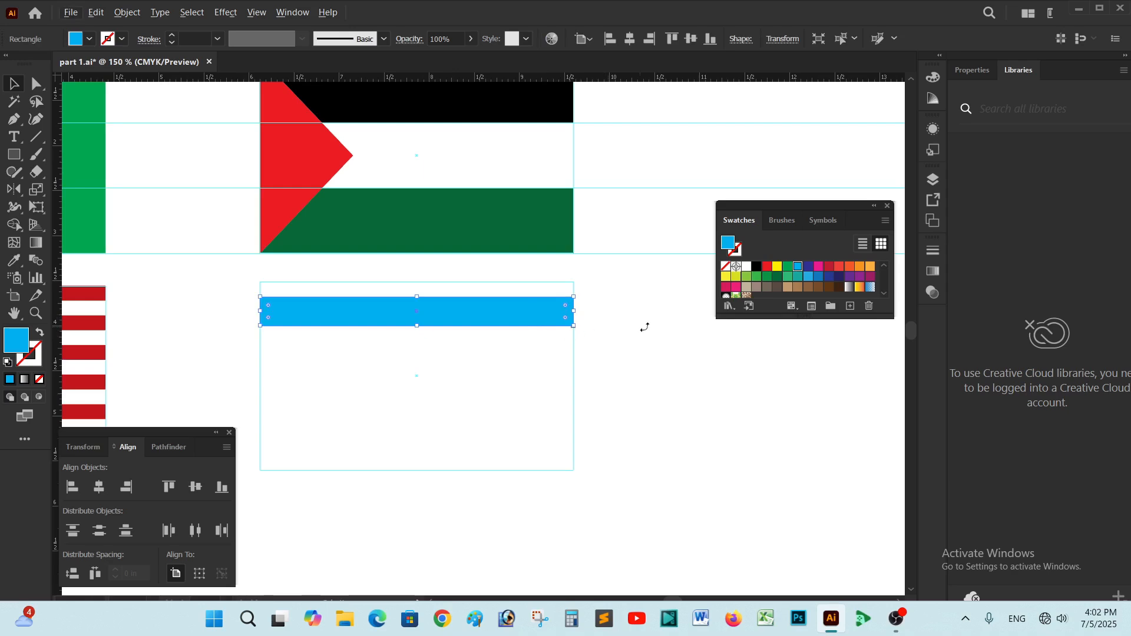
{"action": "left_click", "coordinate": [676, 331]}
Step: Copy the light blue stripe to just above the lower edge of the guide frame
{"action": "left_click", "coordinate": [526, 321]}
{"action": "left_click_drag", "start_coordinate": [531, 319], "coordinate": [541, 442]}
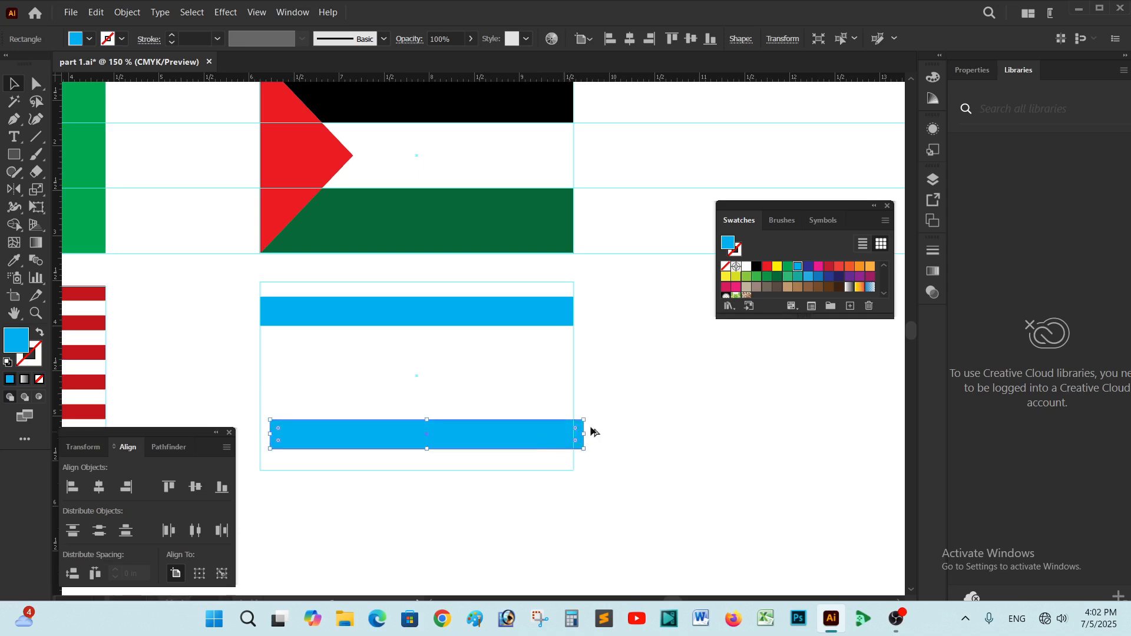
{"action": "left_click", "coordinate": [637, 419]}
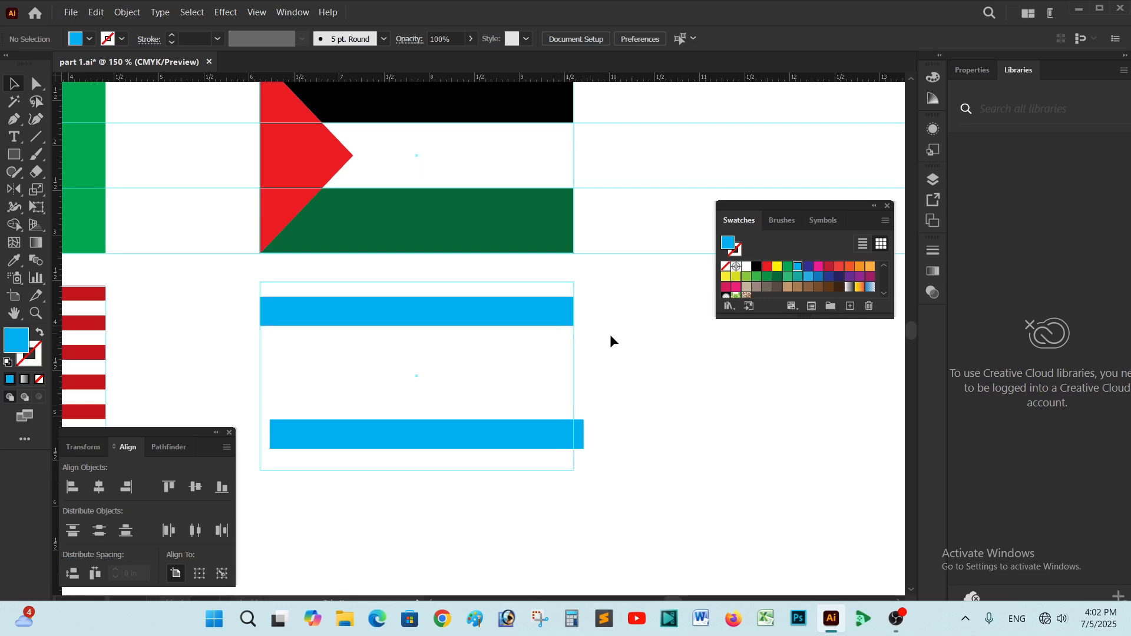
Step: Align the lower blue stripe's horizontal center to the upper stripe, using the upper stripe as the key object
{"action": "left_click", "coordinate": [557, 454]}
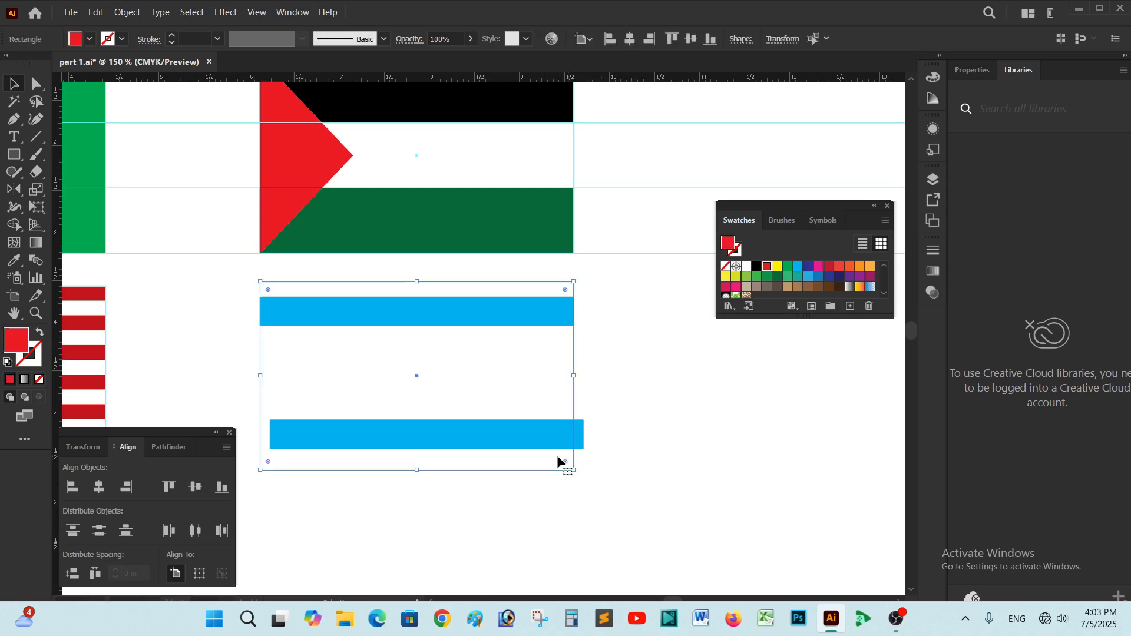
{"action": "left_click", "coordinate": [603, 358]}
{"action": "left_click", "coordinate": [554, 309]}
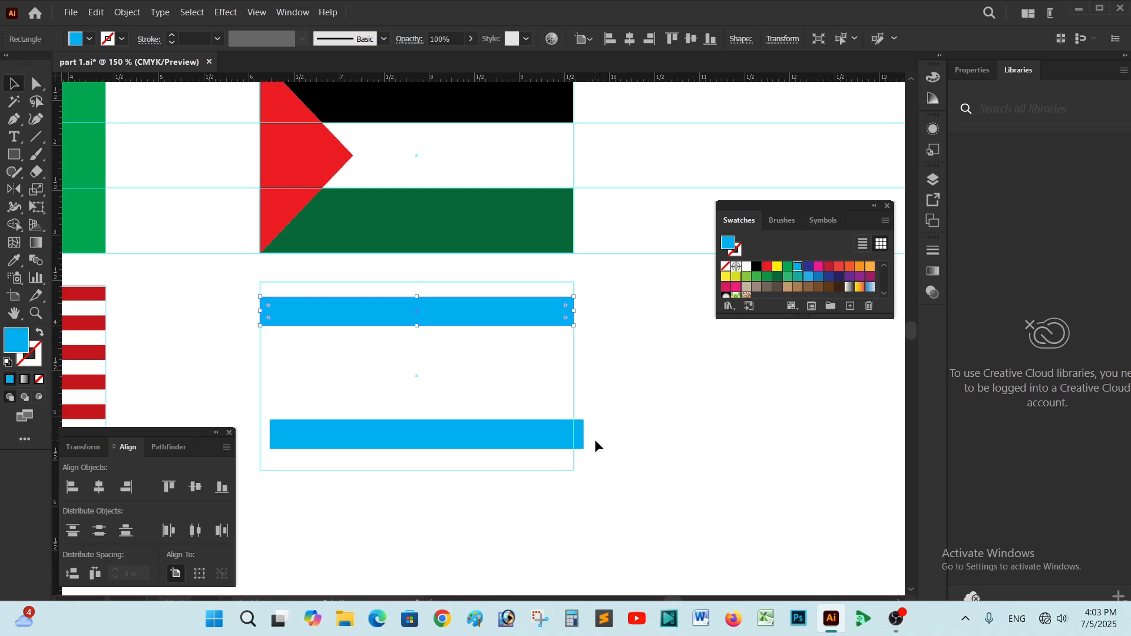
{"action": "left_click", "coordinate": [546, 433], "text": "shift"}
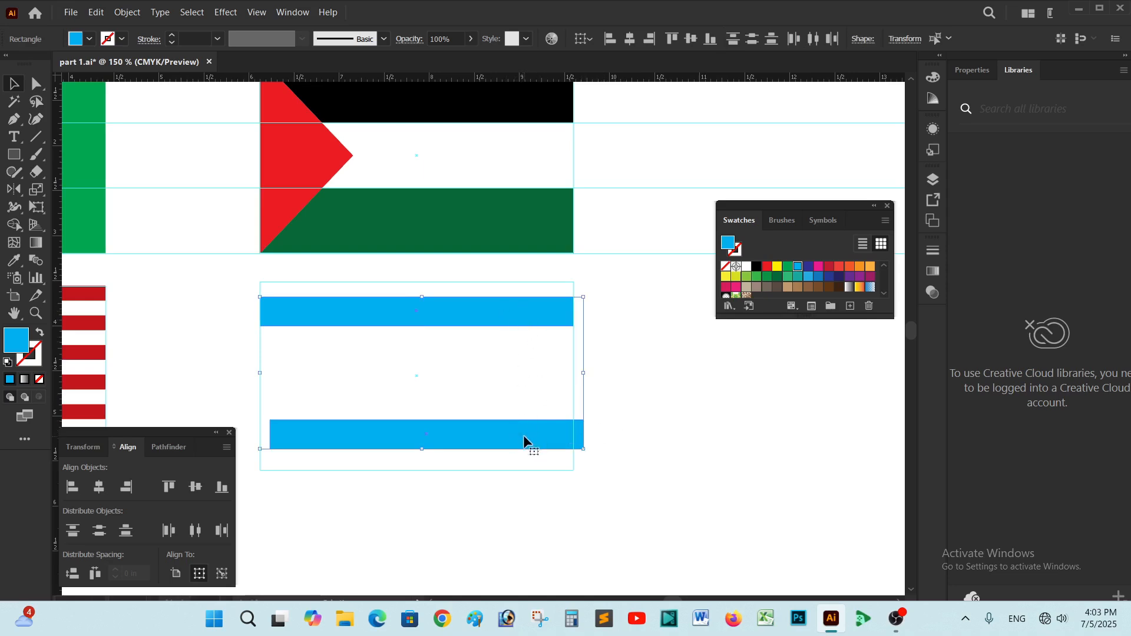
{"action": "left_click", "coordinate": [456, 311]}
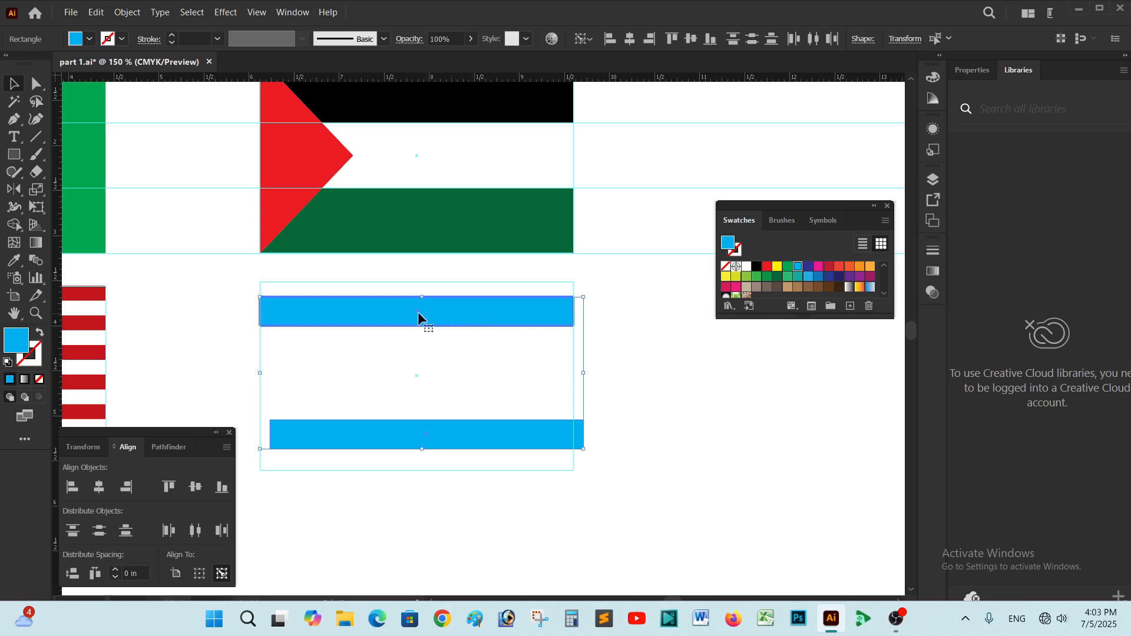
{"action": "left_click", "coordinate": [99, 492]}
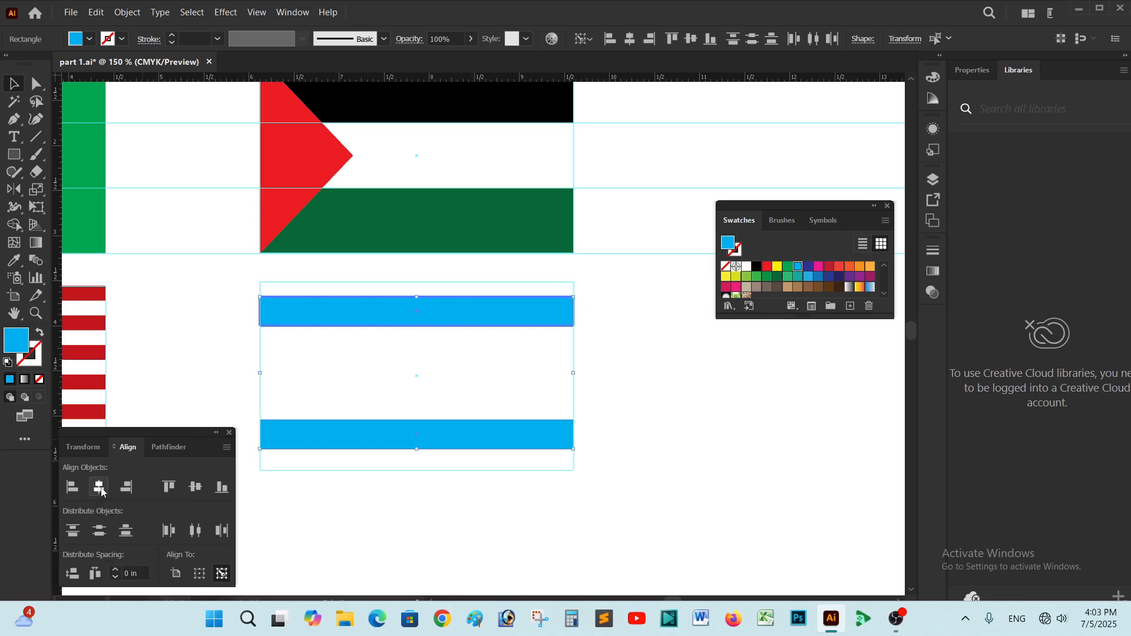
{"action": "left_click", "coordinate": [618, 438]}
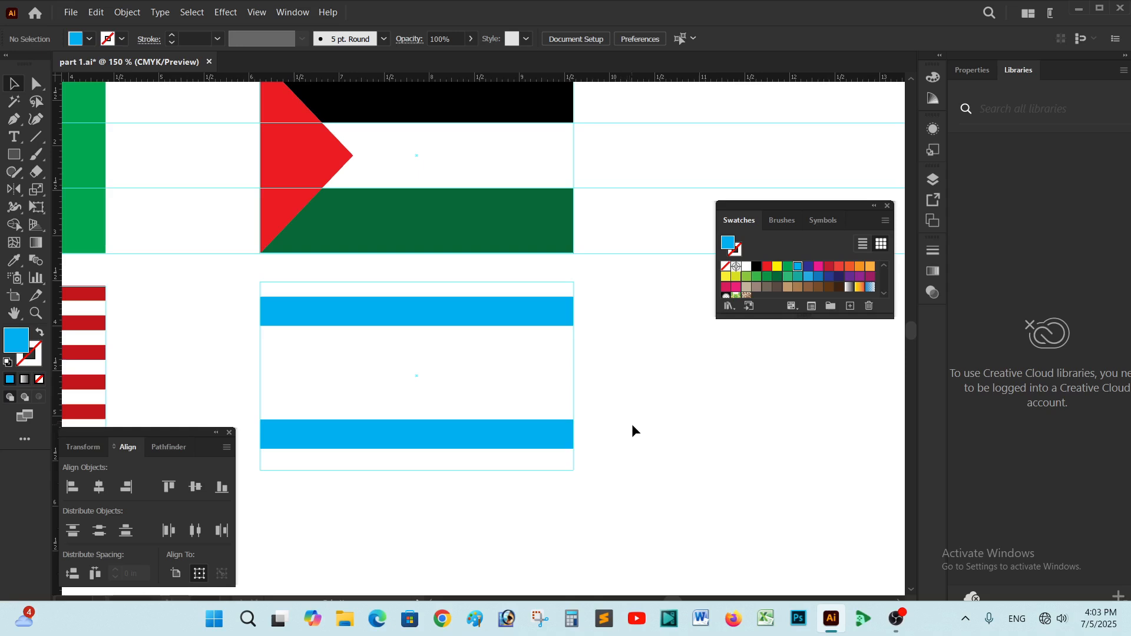
Step: Group the two light blue stripes
{"action": "left_click", "coordinate": [551, 321]}
{"action": "left_click", "coordinate": [539, 434], "text": "shift"}
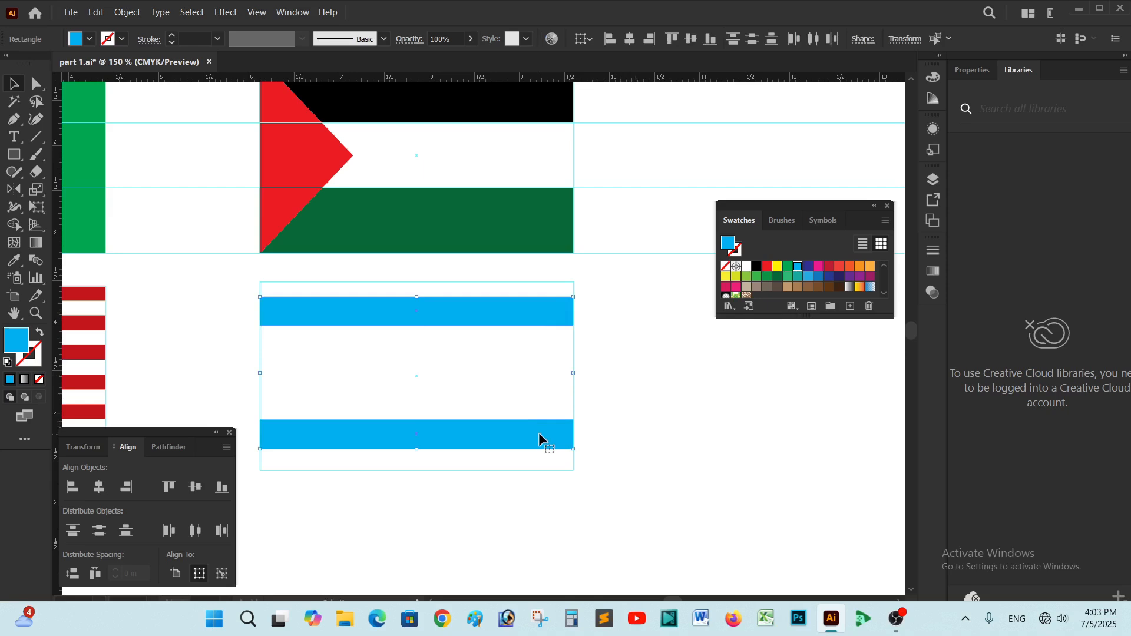
{"action": "right_click", "coordinate": [538, 433]}
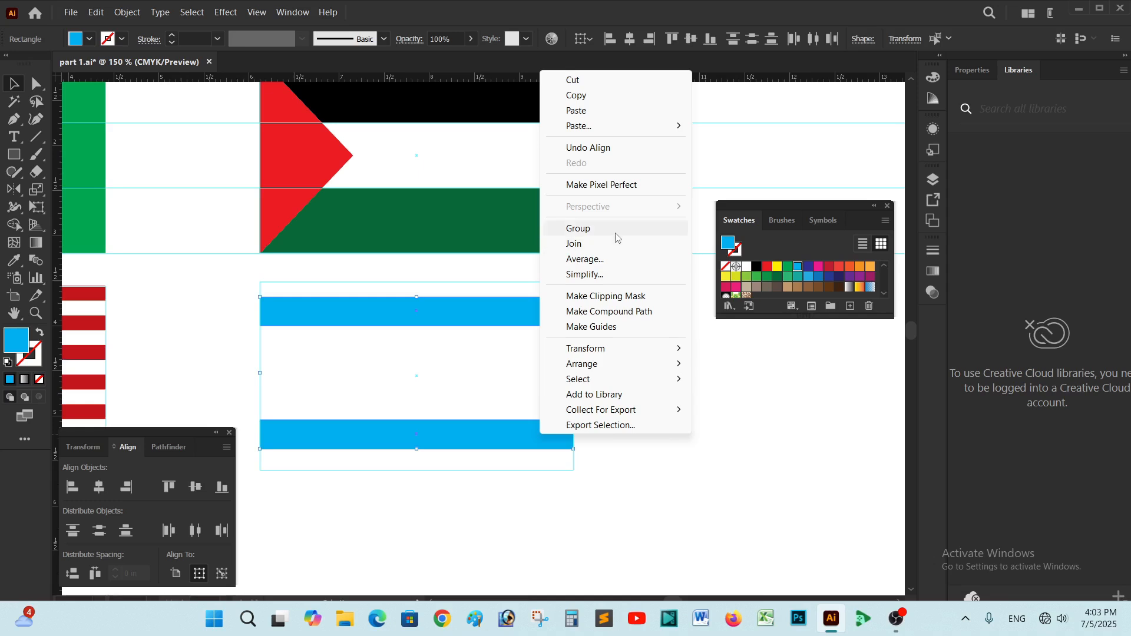
{"action": "left_click", "coordinate": [614, 229]}
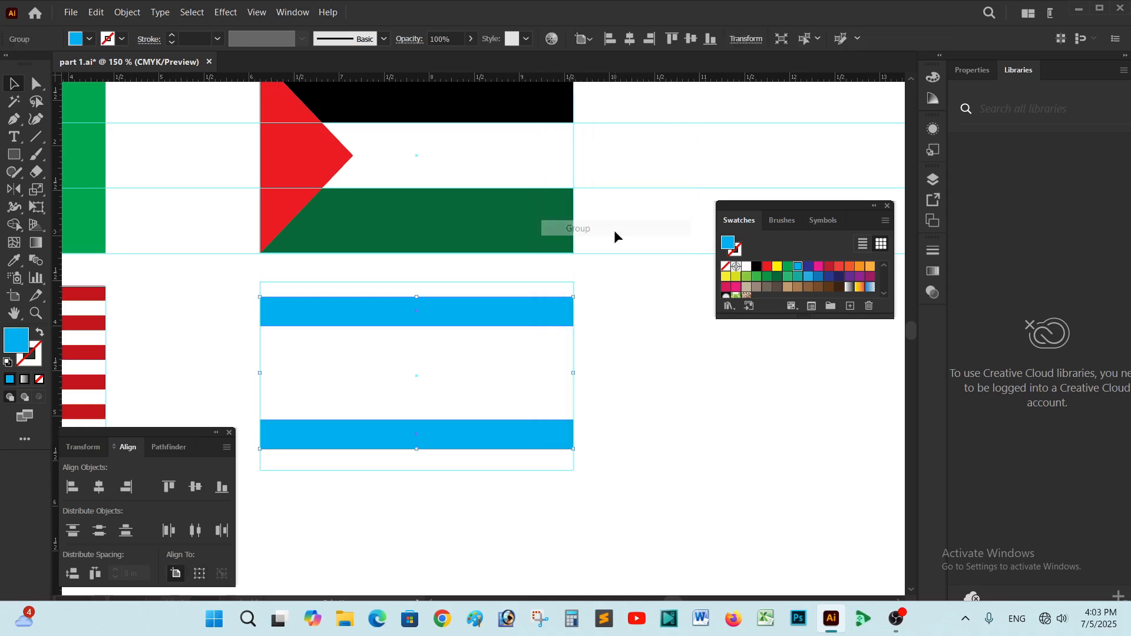
{"action": "left_click", "coordinate": [628, 340]}
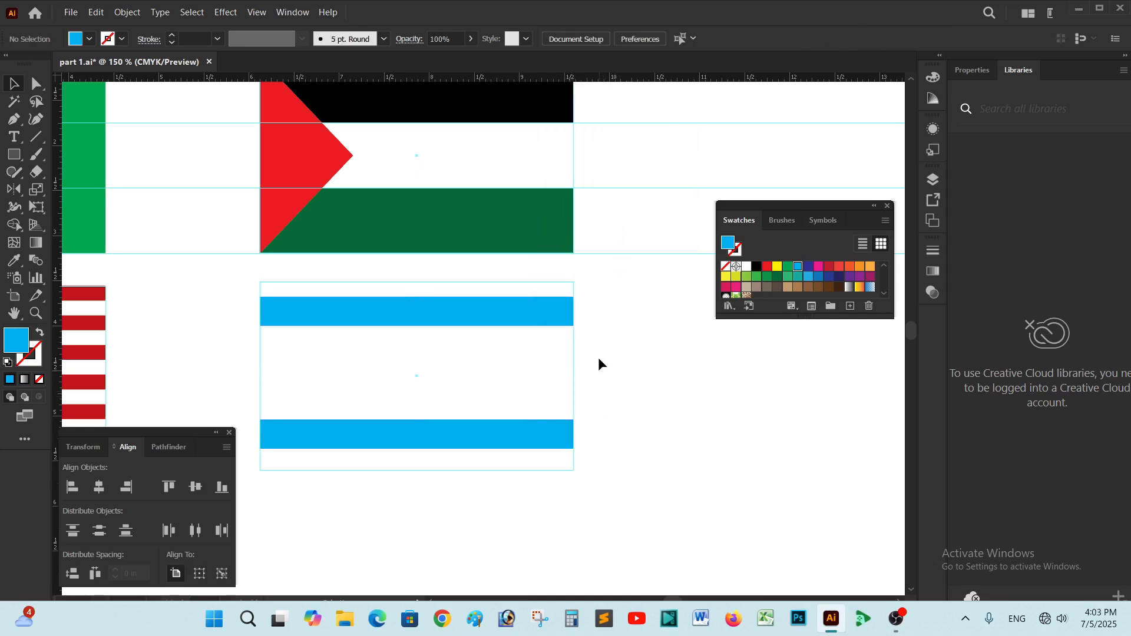
Step: Center the stripe group vertically within the guide frame, using the frame as the key object
{"action": "left_click", "coordinate": [572, 356]}
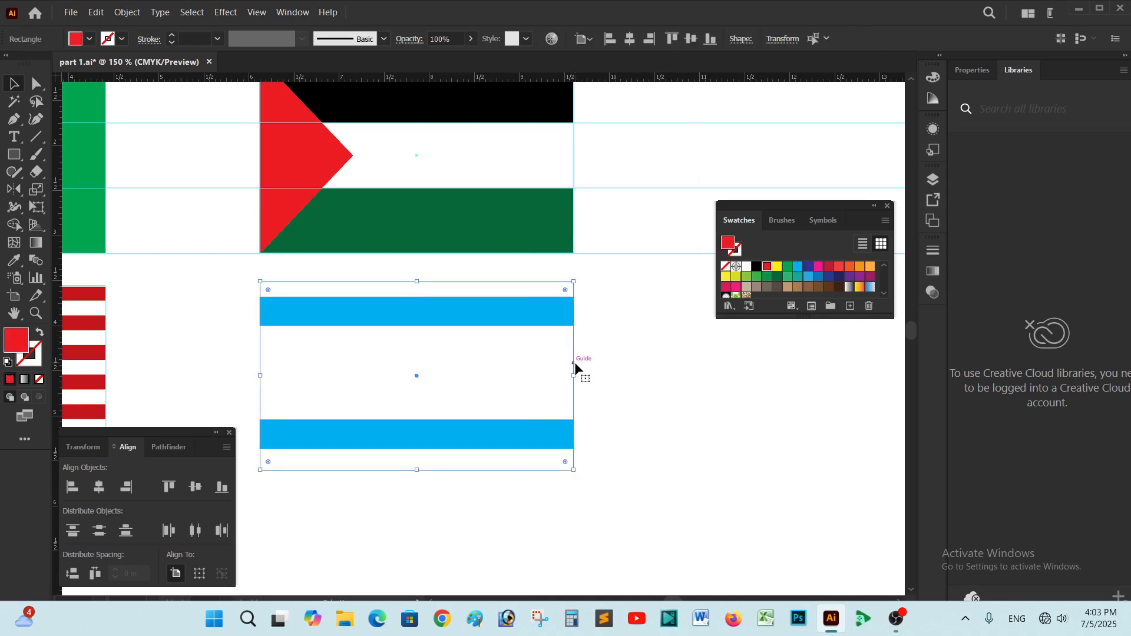
{"action": "left_click_drag", "start_coordinate": [600, 311], "coordinate": [534, 432]}
{"action": "left_click", "coordinate": [433, 314]}
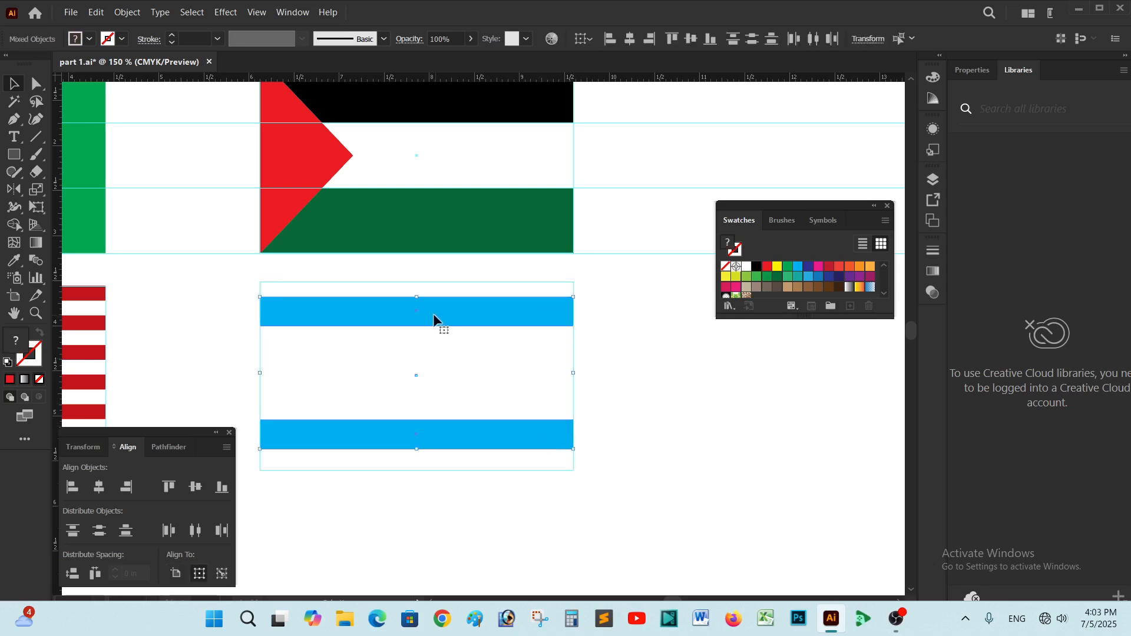
{"action": "left_click", "coordinate": [638, 352]}
{"action": "left_click", "coordinate": [558, 317]}
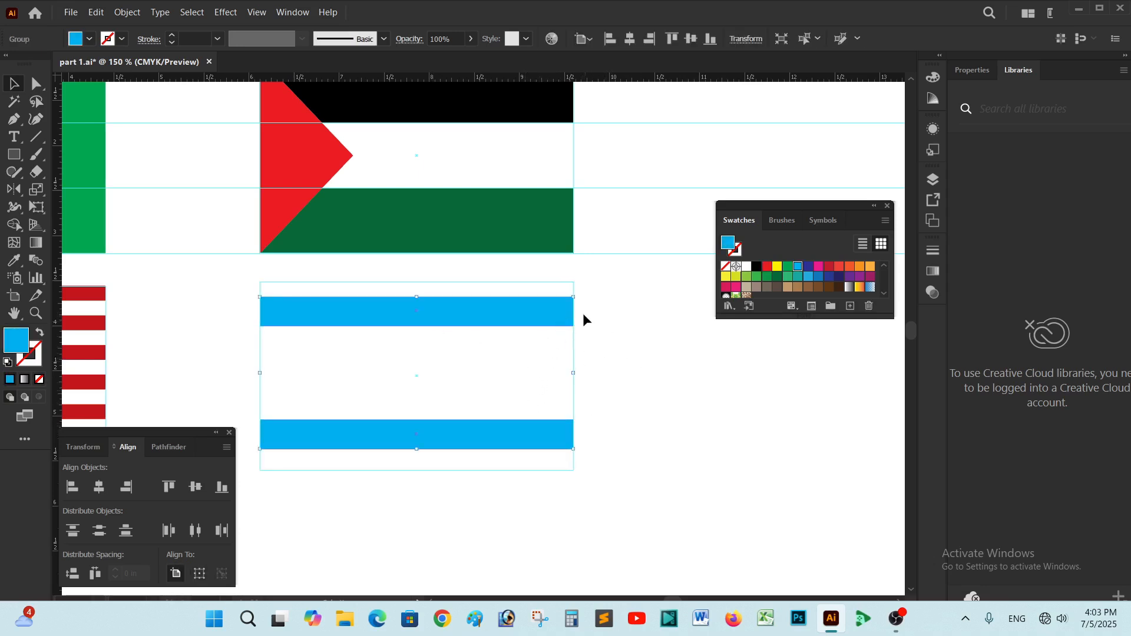
{"action": "left_click", "coordinate": [550, 283], "text": "shift"}
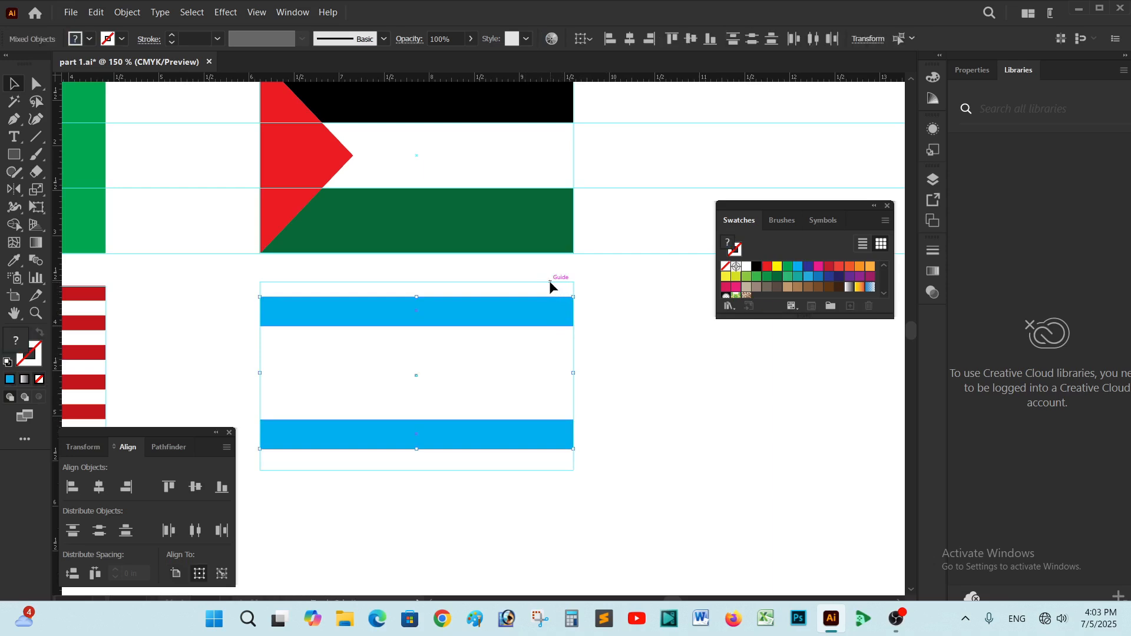
{"action": "left_click", "coordinate": [574, 342]}
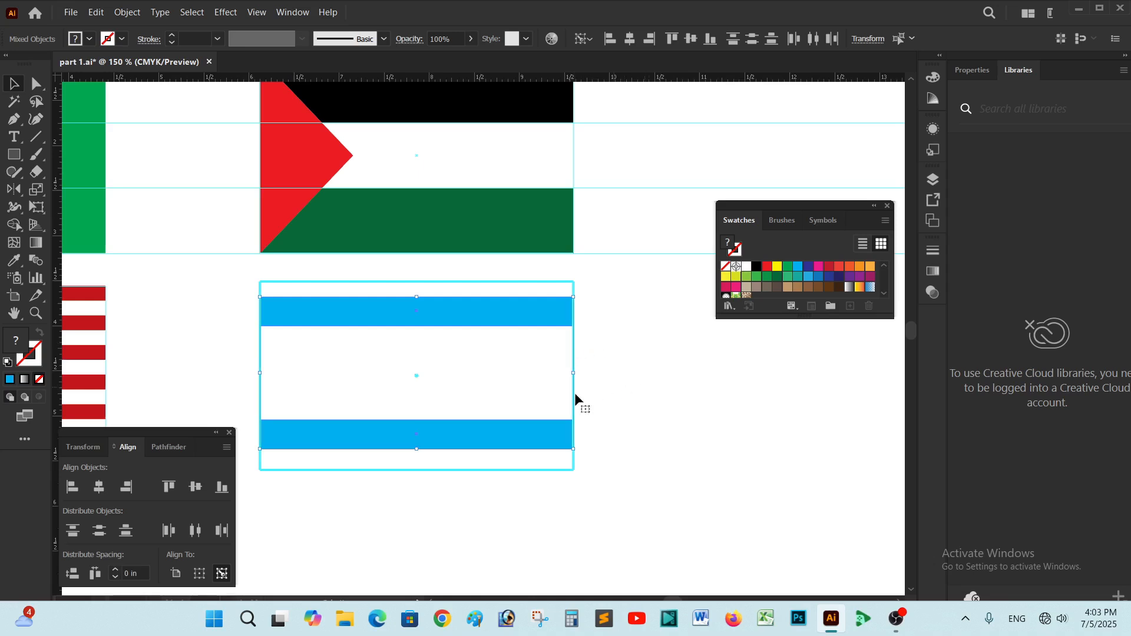
{"action": "left_click", "coordinate": [195, 487]}
{"action": "left_click", "coordinate": [645, 415]}
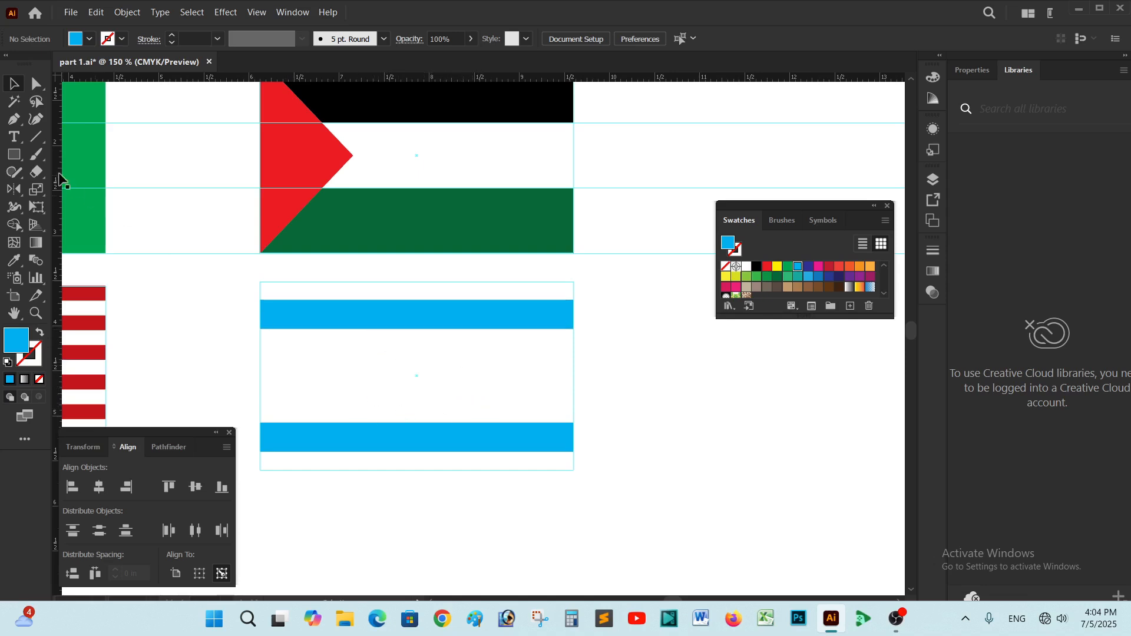
Step: Create a triangle at the flag's right edge with the Polygon tool, using a 1.0285 in radius and 3 sides
{"action": "right_click", "coordinate": [12, 157]}
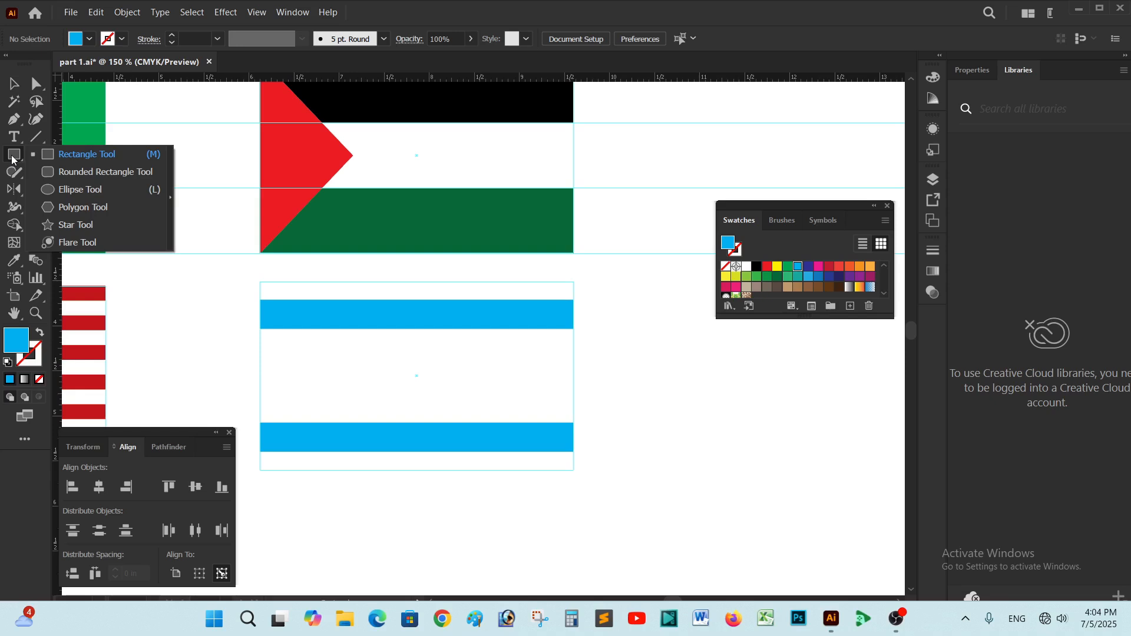
{"action": "left_click", "coordinate": [102, 208]}
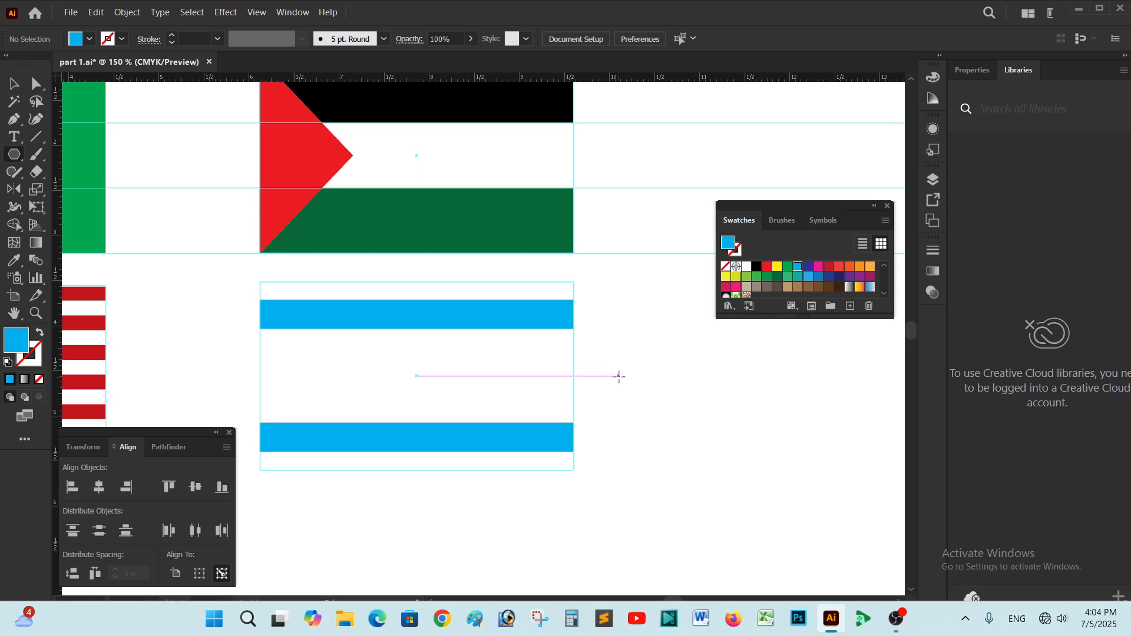
{"action": "left_click_drag", "start_coordinate": [601, 348], "coordinate": [643, 426]}
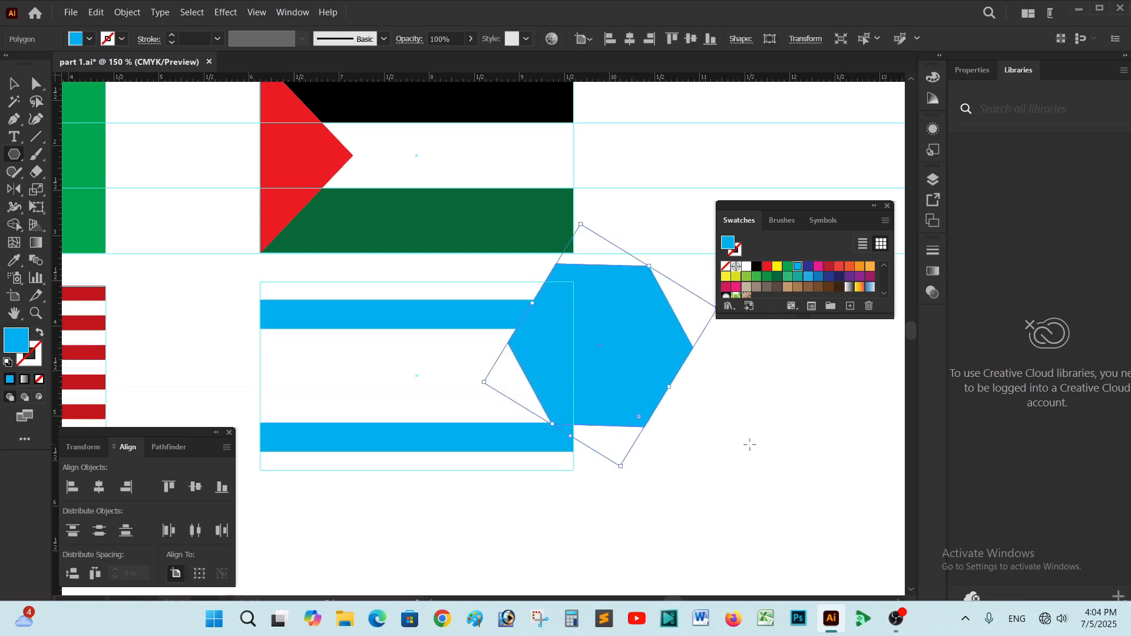
{"action": "key", "text": "ctrl+z"}
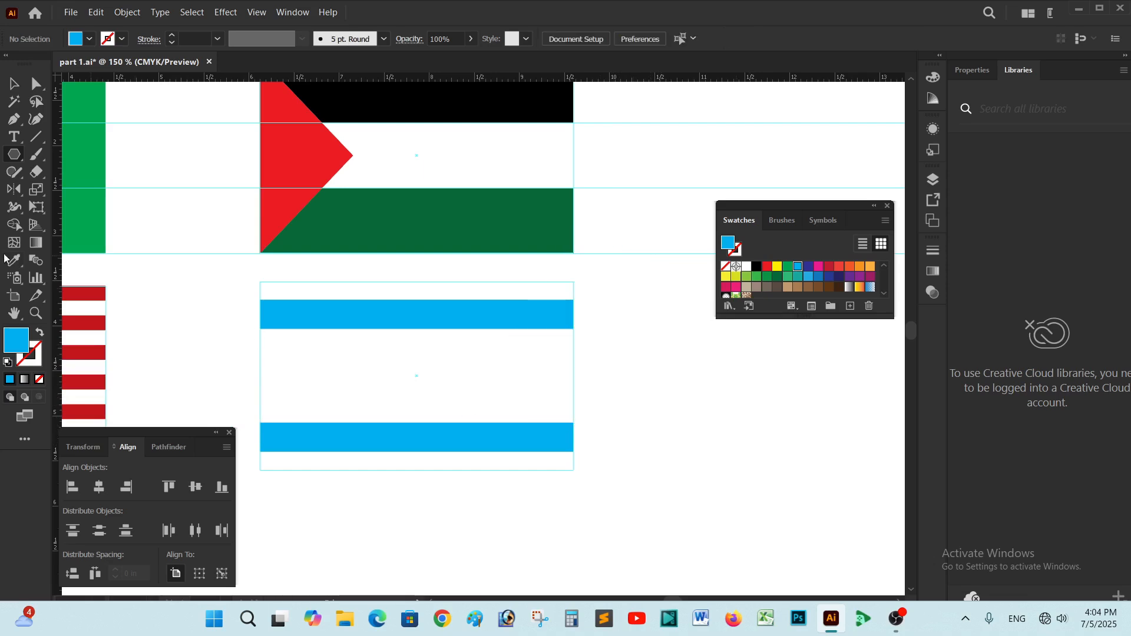
{"action": "left_click", "coordinate": [601, 365]}
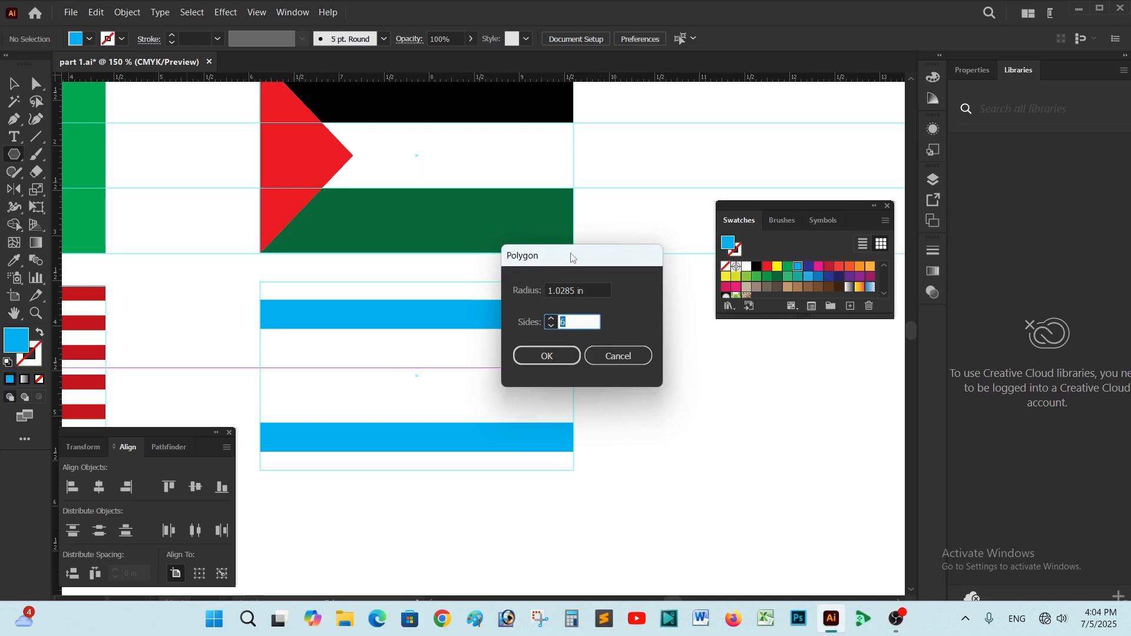
{"action": "left_click_drag", "start_coordinate": [573, 255], "coordinate": [671, 350]}
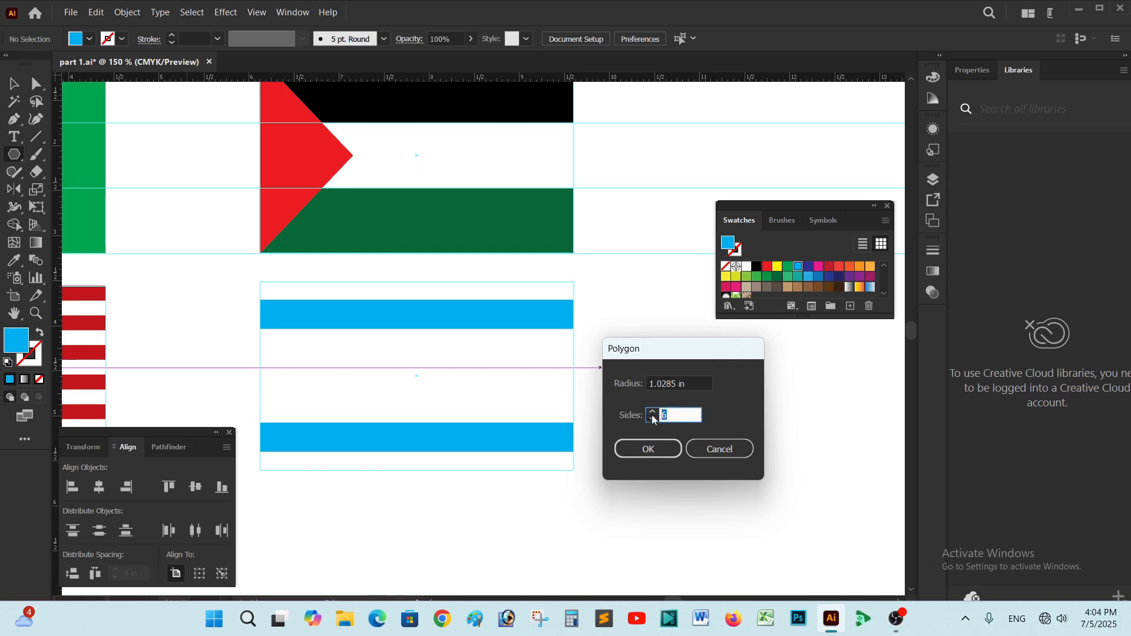
{"action": "type", "text": "3"}
{"action": "left_click", "coordinate": [648, 449]}
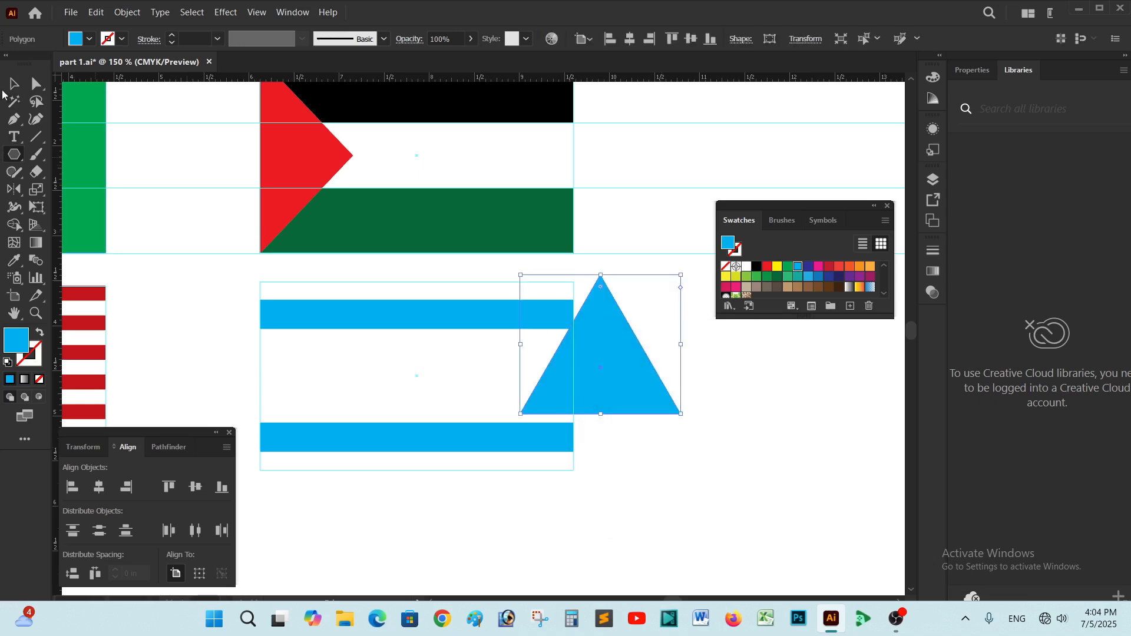
Step: Move the triangle clear of the flag's right side and swap its fill and stroke to leave only a light blue outline
{"action": "left_click", "coordinate": [14, 84]}
{"action": "left_click_drag", "start_coordinate": [627, 379], "coordinate": [697, 450]}
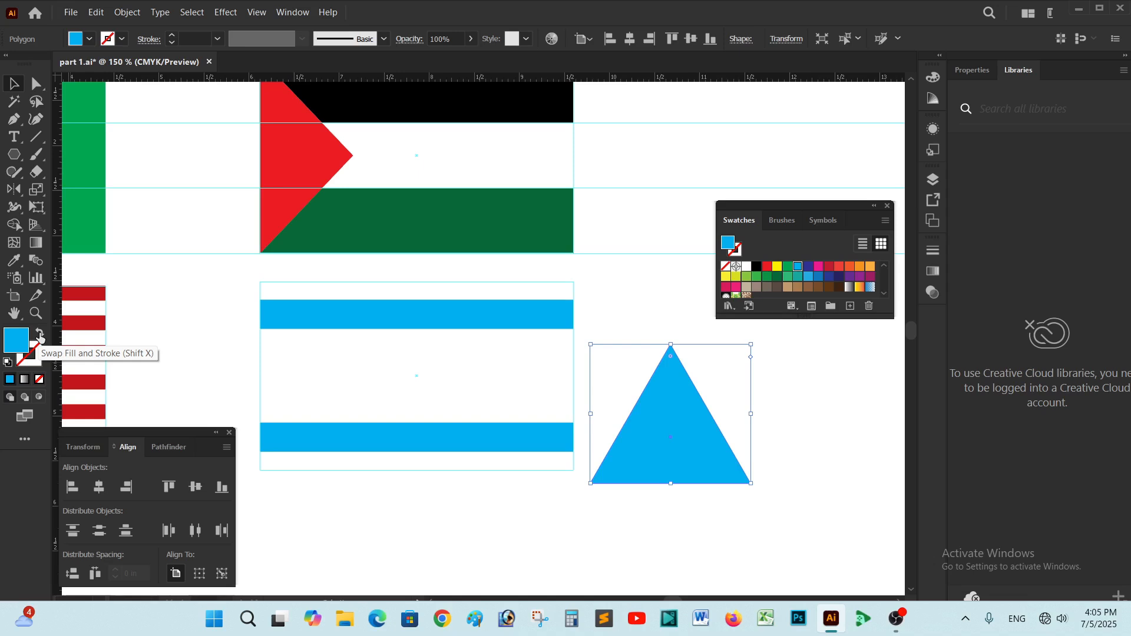
{"action": "left_click", "coordinate": [39, 336]}
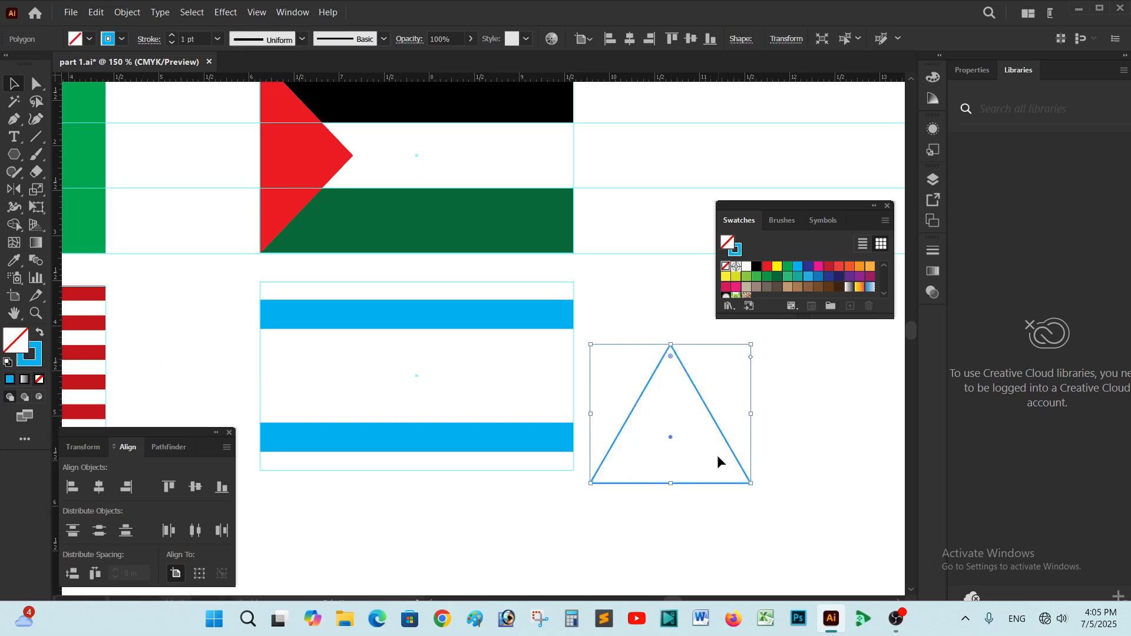
{"action": "left_click", "coordinate": [798, 440]}
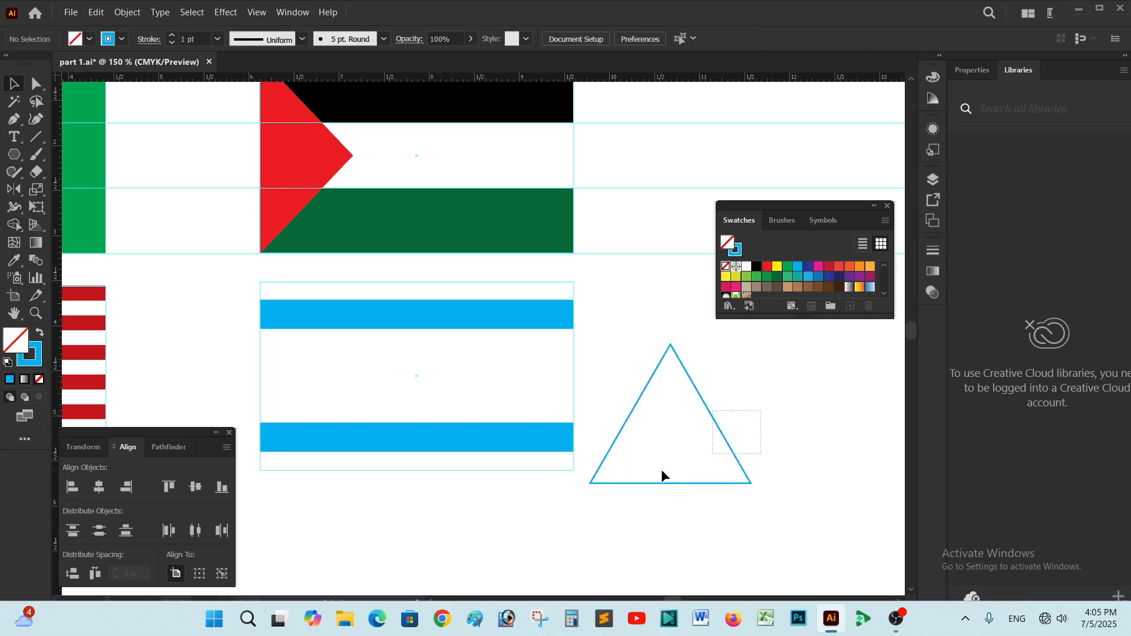
{"action": "left_click", "coordinate": [656, 483]}
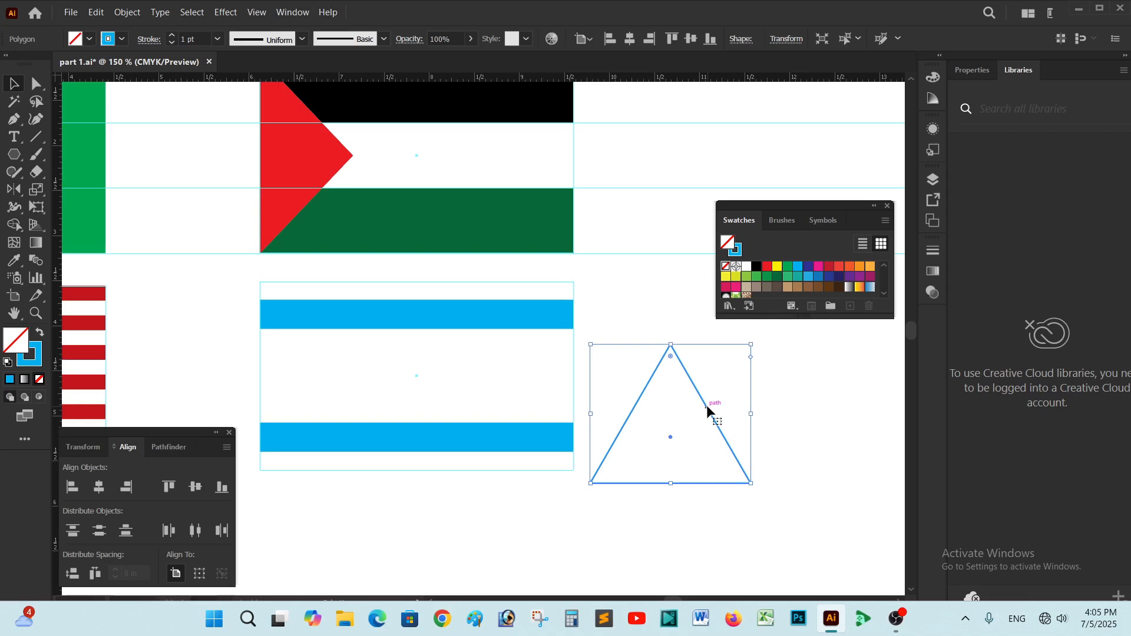
{"action": "left_click", "coordinate": [778, 403]}
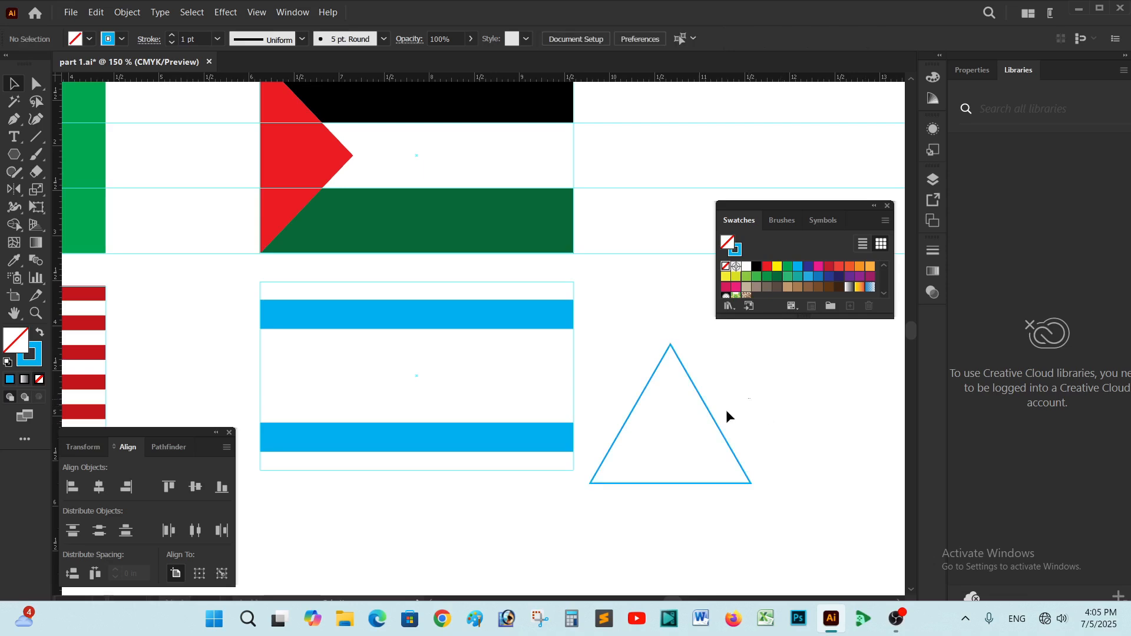
Step: Select the outlined triangle, display the full stroke options, and arrange the floating Stroke and Swatches panels so they do not overlap
{"action": "left_click_drag", "start_coordinate": [726, 409], "coordinate": [571, 471]}
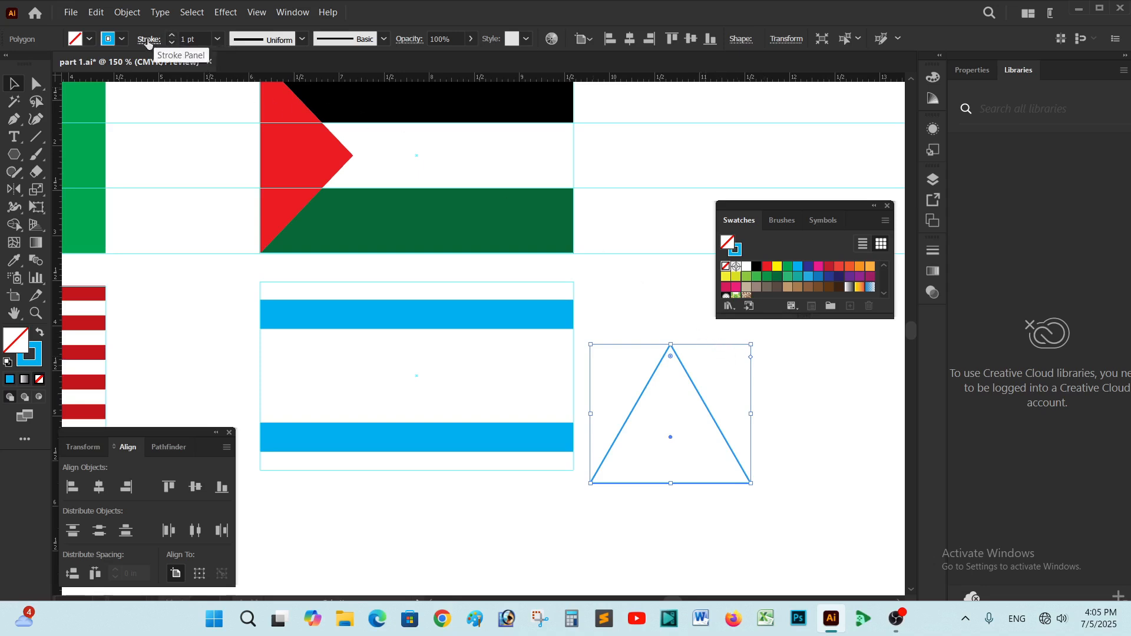
{"action": "left_click", "coordinate": [293, 13]}
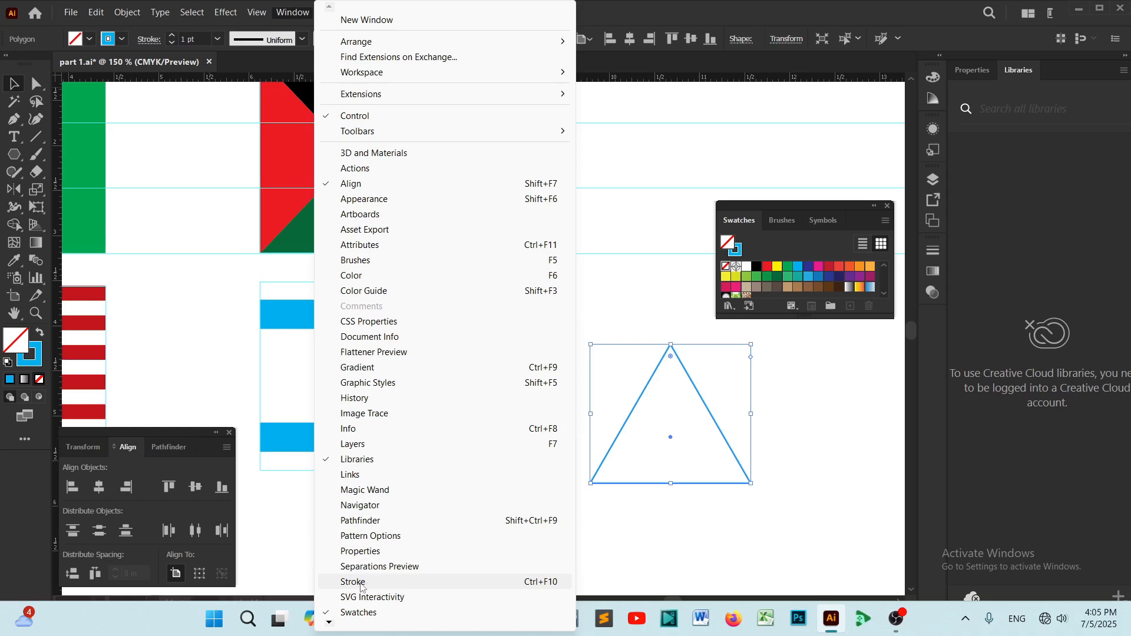
{"action": "left_click", "coordinate": [399, 585]}
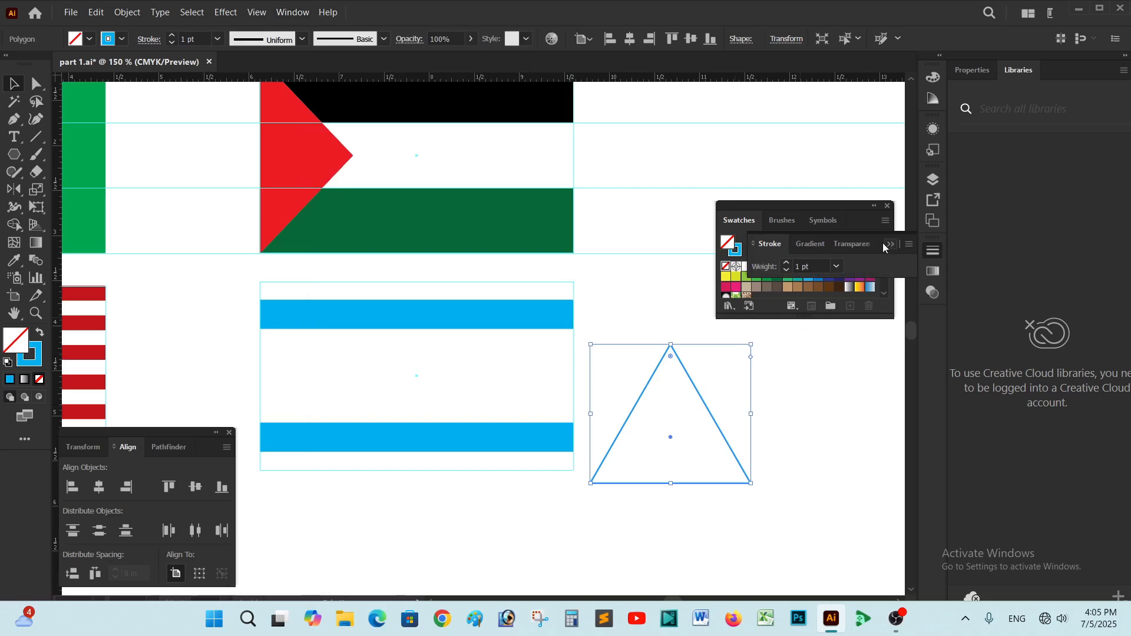
{"action": "mouse_move", "coordinate": [875, 239]}
{"action": "left_mouse_down"}
{"action": "mouse_move", "coordinate": [851, 371]}
{"action": "mouse_move", "coordinate": [858, 404]}
{"action": "left_mouse_up"}
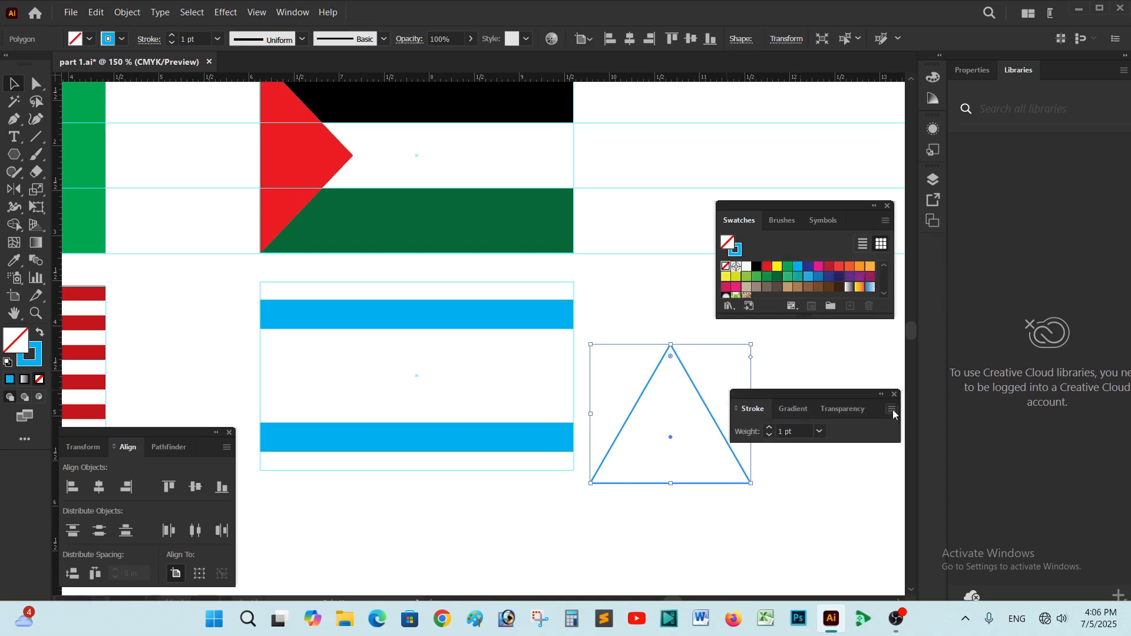
{"action": "left_click", "coordinate": [893, 409]}
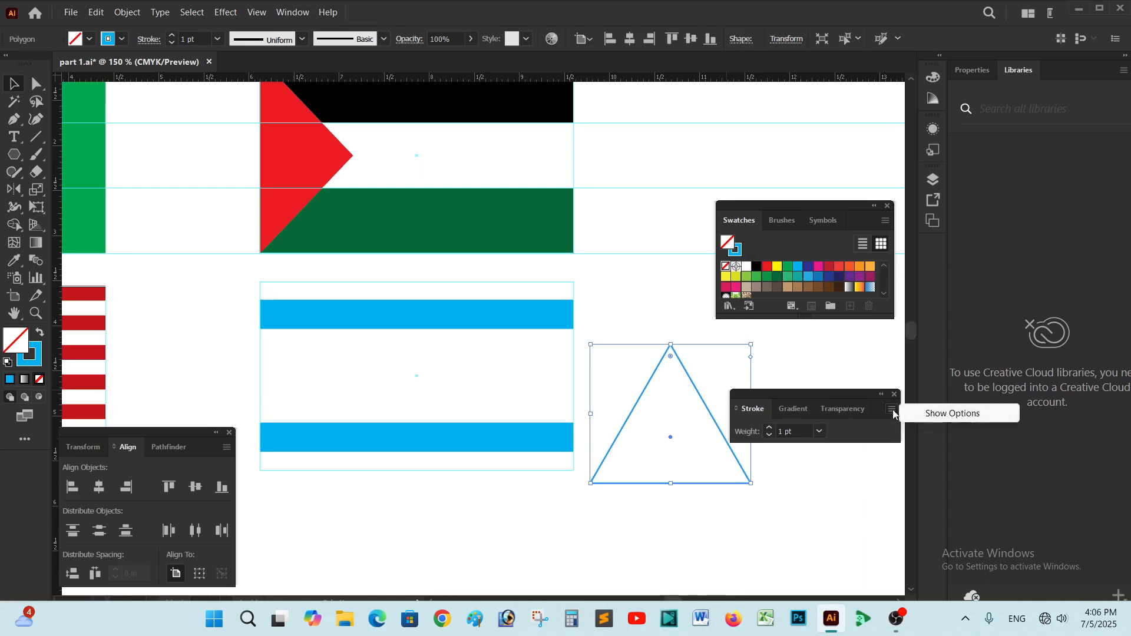
{"action": "left_click", "coordinate": [935, 412]}
{"action": "mouse_move", "coordinate": [826, 394]}
{"action": "left_mouse_down"}
{"action": "mouse_move", "coordinate": [850, 362]}
{"action": "mouse_move", "coordinate": [840, 334]}
{"action": "left_mouse_up"}
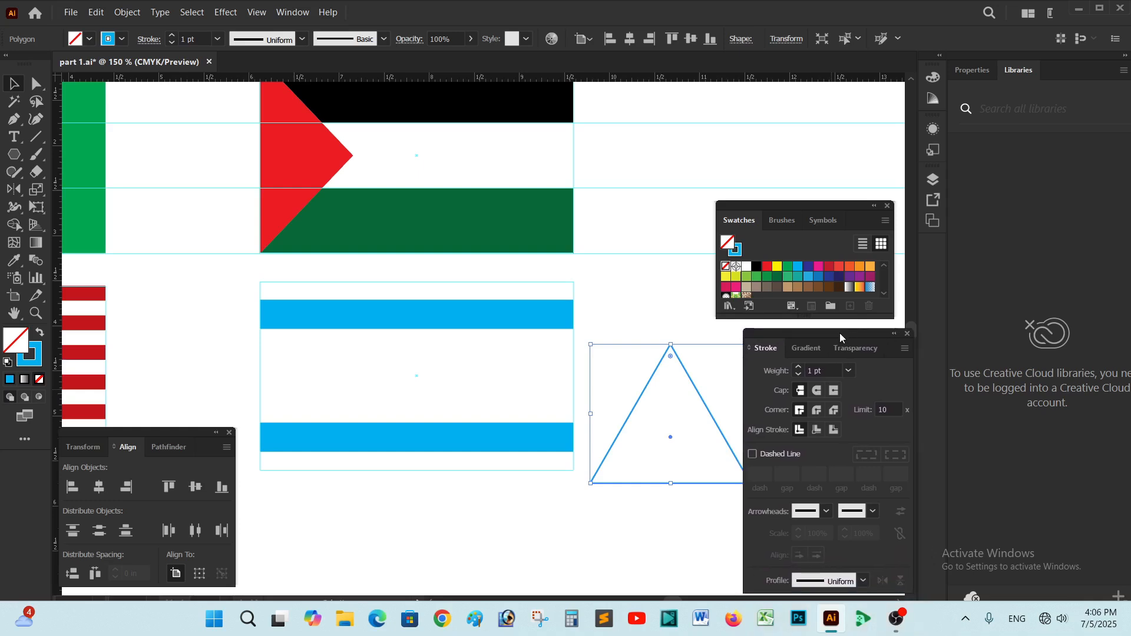
{"action": "left_click_drag", "start_coordinate": [824, 202], "coordinate": [836, 128]}
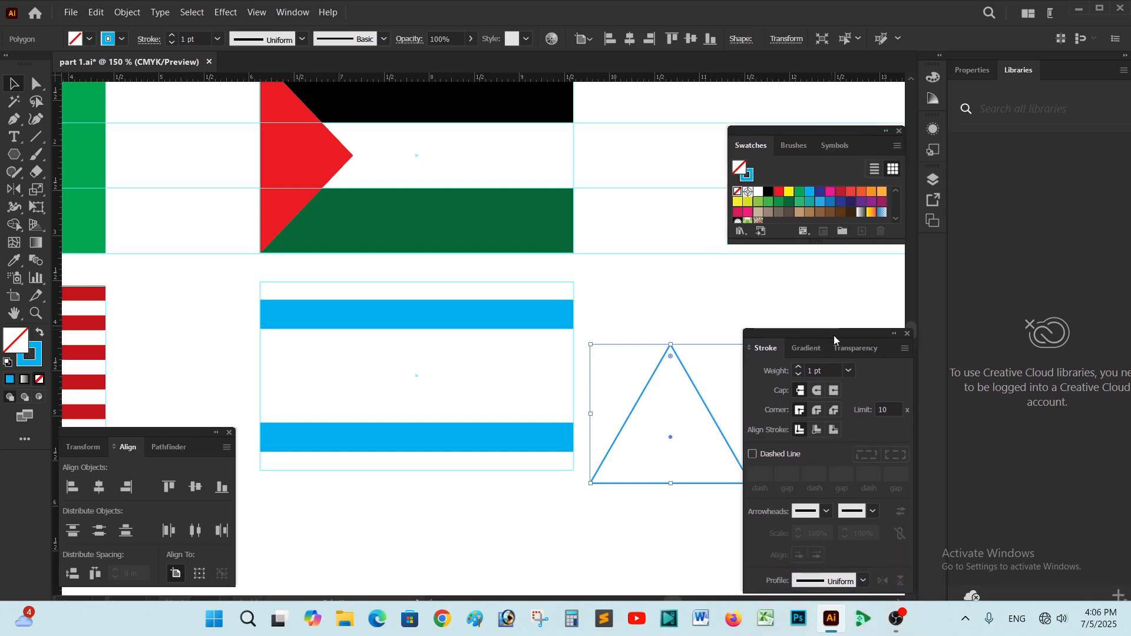
{"action": "left_click_drag", "start_coordinate": [835, 339], "coordinate": [833, 327]}
Step: Move the triangle up so it overlaps the flag's right edge and set its stroke weight to 6 pt
{"action": "left_click", "coordinate": [688, 370]}
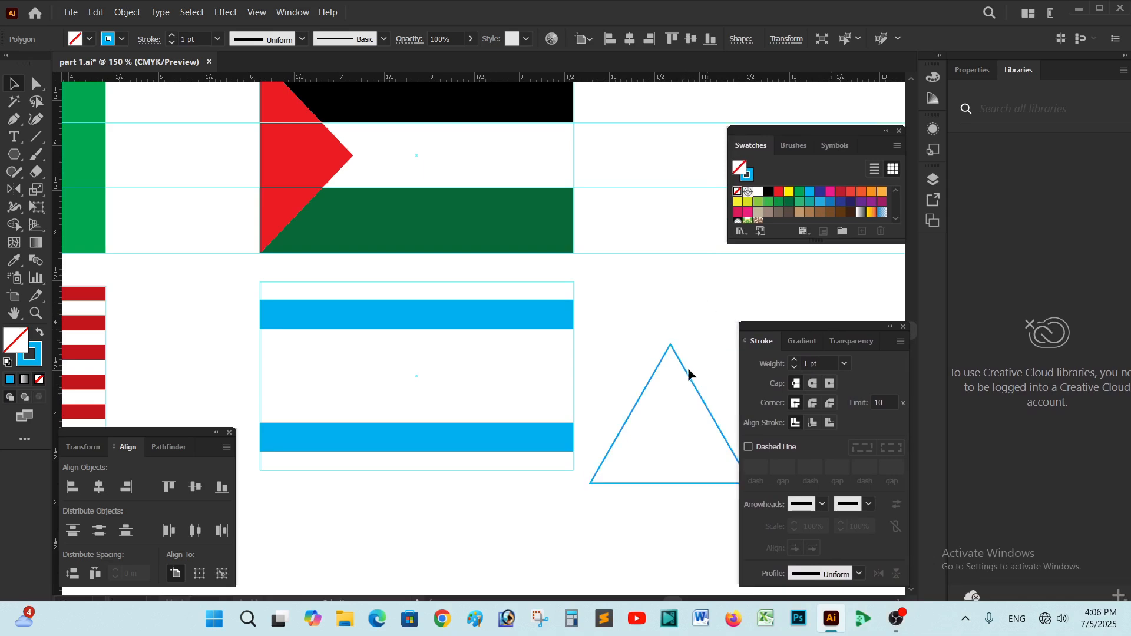
{"action": "mouse_move", "coordinate": [688, 371]}
{"action": "left_mouse_down"}
{"action": "mouse_move", "coordinate": [640, 375]}
{"action": "mouse_move", "coordinate": [624, 362]}
{"action": "mouse_move", "coordinate": [641, 267]}
{"action": "mouse_move", "coordinate": [647, 294]}
{"action": "left_mouse_up"}
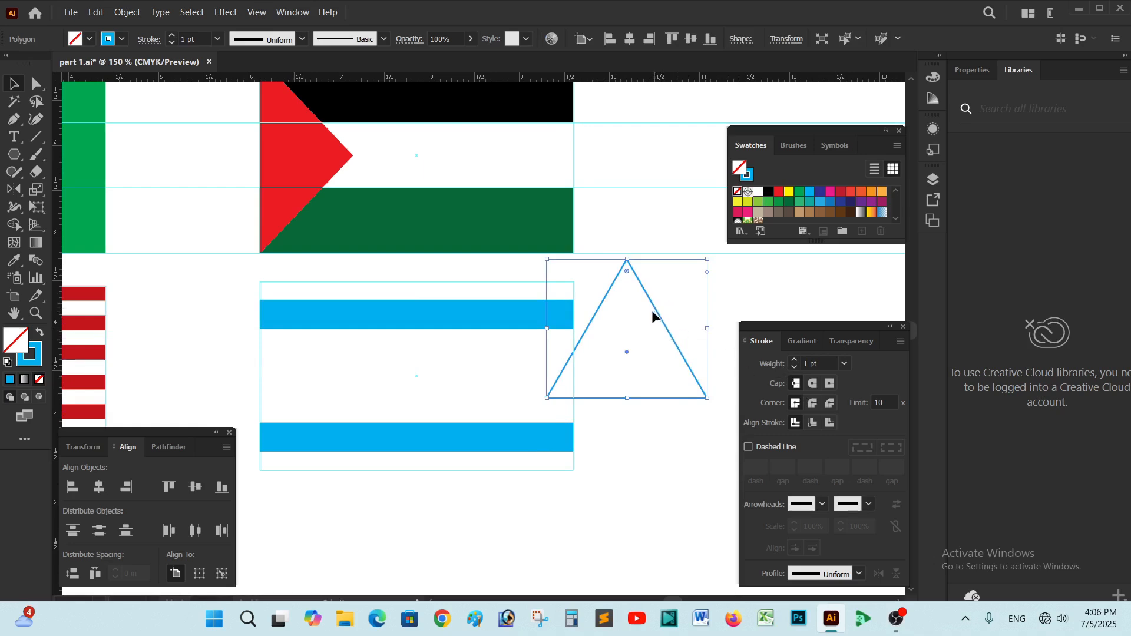
{"action": "left_click", "coordinate": [795, 361]}
{"action": "left_click", "coordinate": [794, 361]}
{"action": "left_click", "coordinate": [794, 361]}
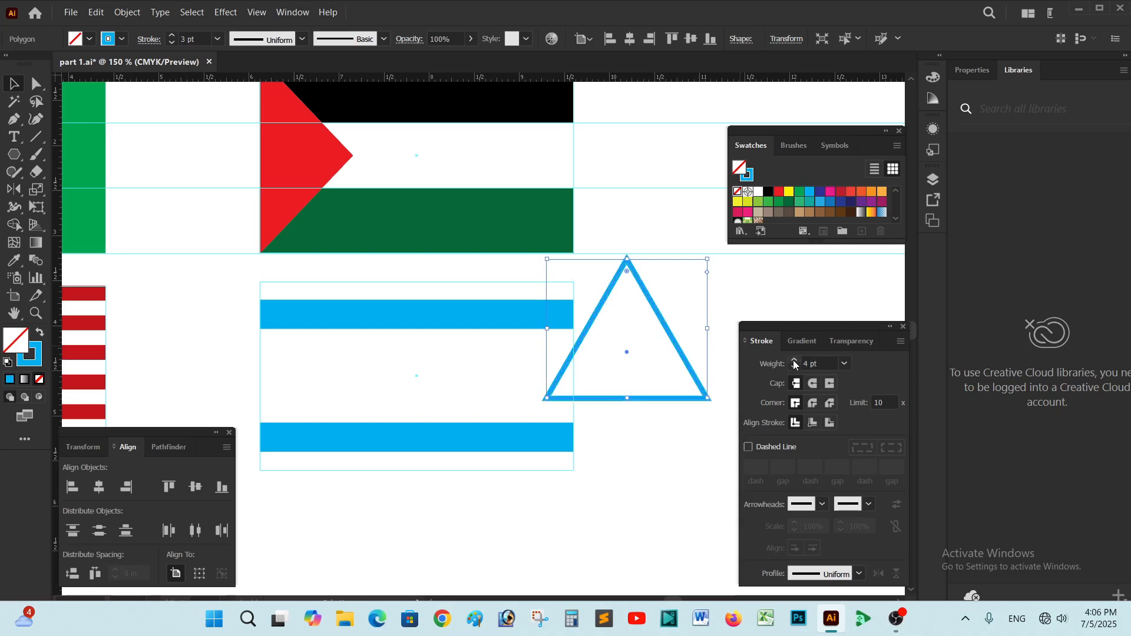
{"action": "left_click", "coordinate": [794, 361]}
{"action": "left_click", "coordinate": [795, 361]}
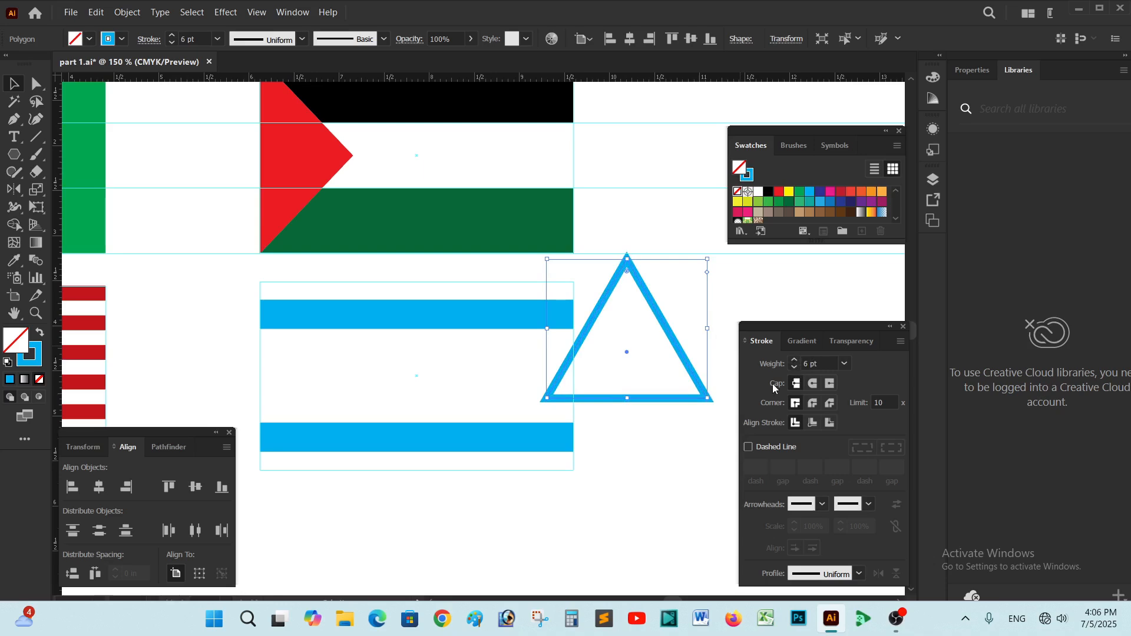
Step: Scale the triangle down proportionally to fit between the stripes and set its stroke weight to 5 pt
{"action": "left_click", "coordinate": [697, 325]}
{"action": "left_click", "coordinate": [675, 348]}
{"action": "left_click_drag", "start_coordinate": [708, 259], "coordinate": [622, 345]}
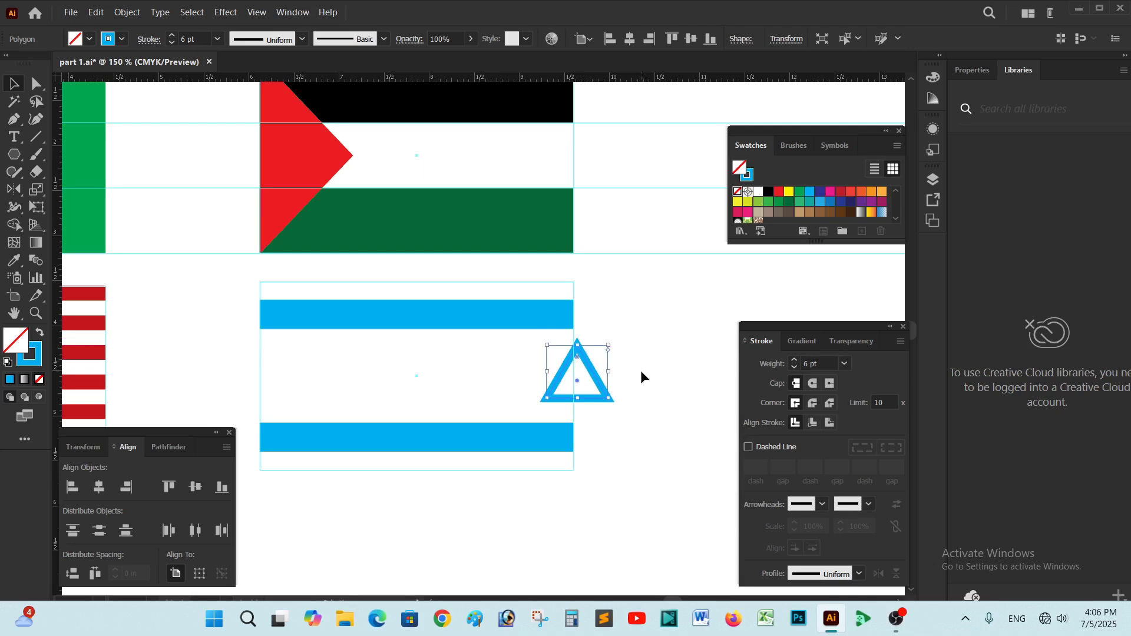
{"action": "left_click", "coordinate": [795, 369]}
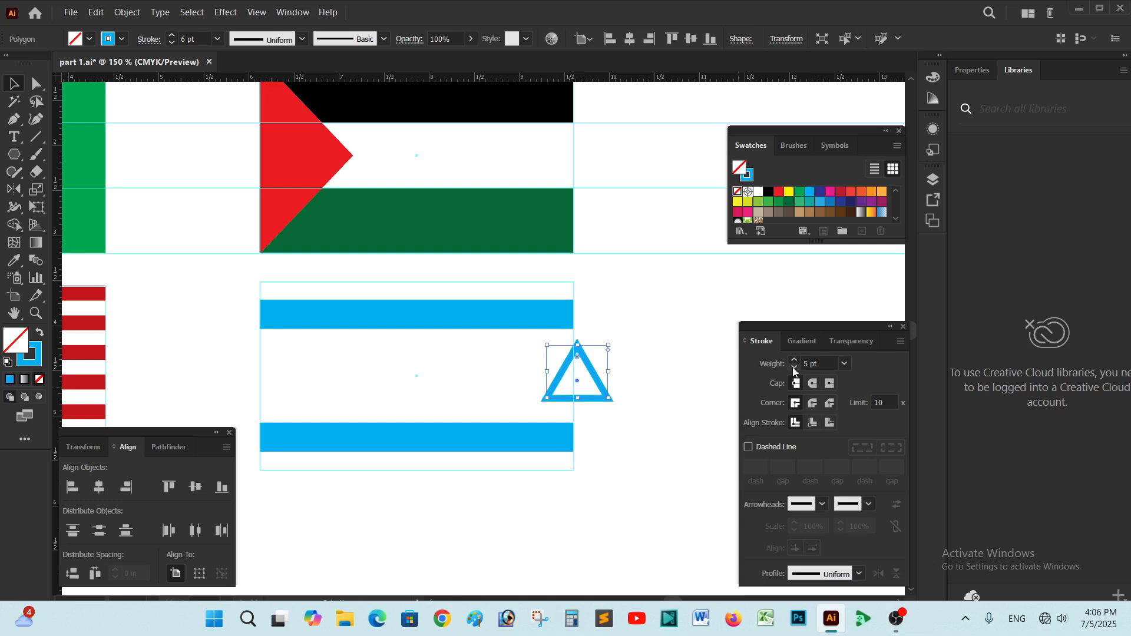
{"action": "left_click", "coordinate": [685, 367]}
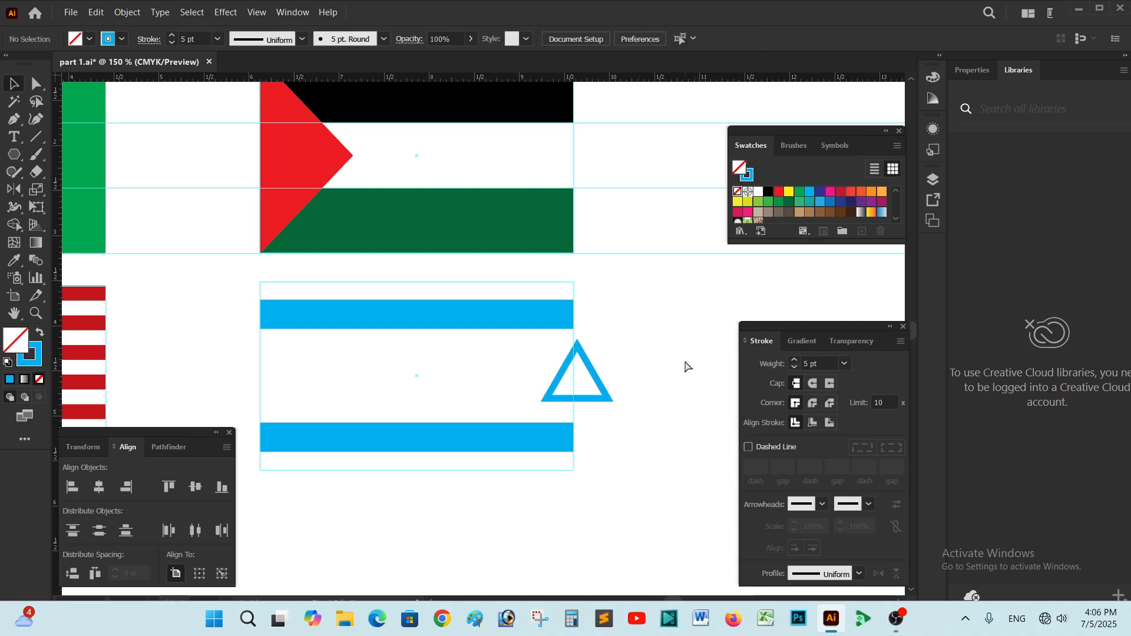
Step: Move the small triangle to the middle of the flag, between the two light blue stripes
{"action": "key", "text": "ctrl+equal"}
{"action": "left_click_drag", "start_coordinate": [684, 361], "coordinate": [457, 310]}
{"action": "left_click", "coordinate": [519, 302]}
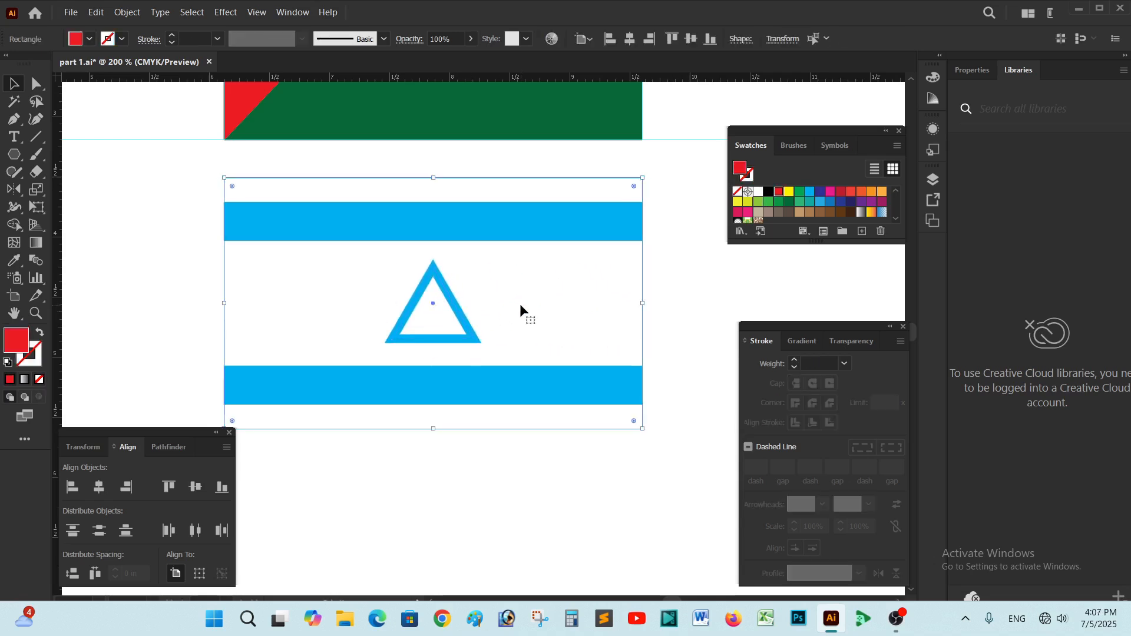
{"action": "left_click", "coordinate": [703, 277]}
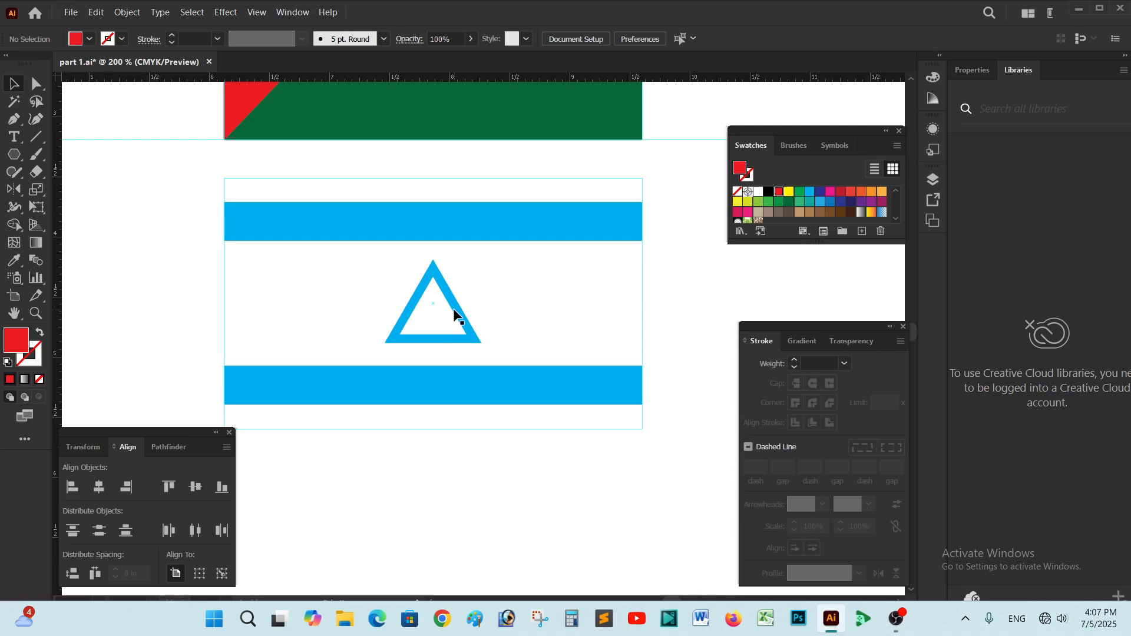
Step: Duplicate the triangle horizontally to the right of the original, keeping the copy inside the flag
{"action": "left_click", "coordinate": [452, 303]}
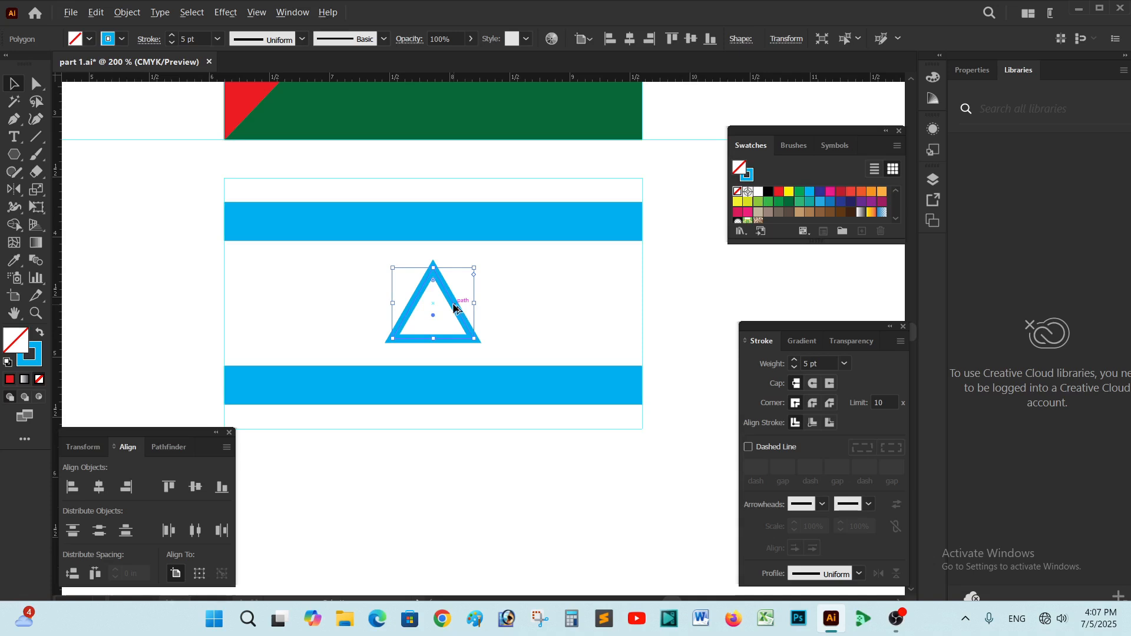
{"action": "left_click_drag", "start_coordinate": [454, 307], "coordinate": [573, 310]}
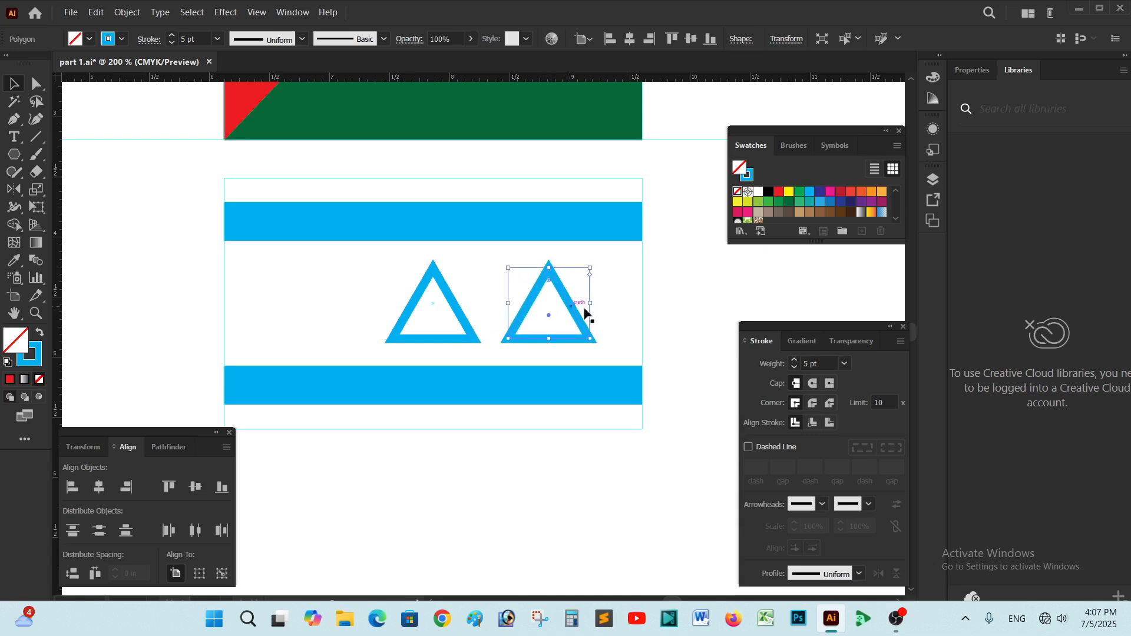
{"action": "left_click", "coordinate": [699, 306]}
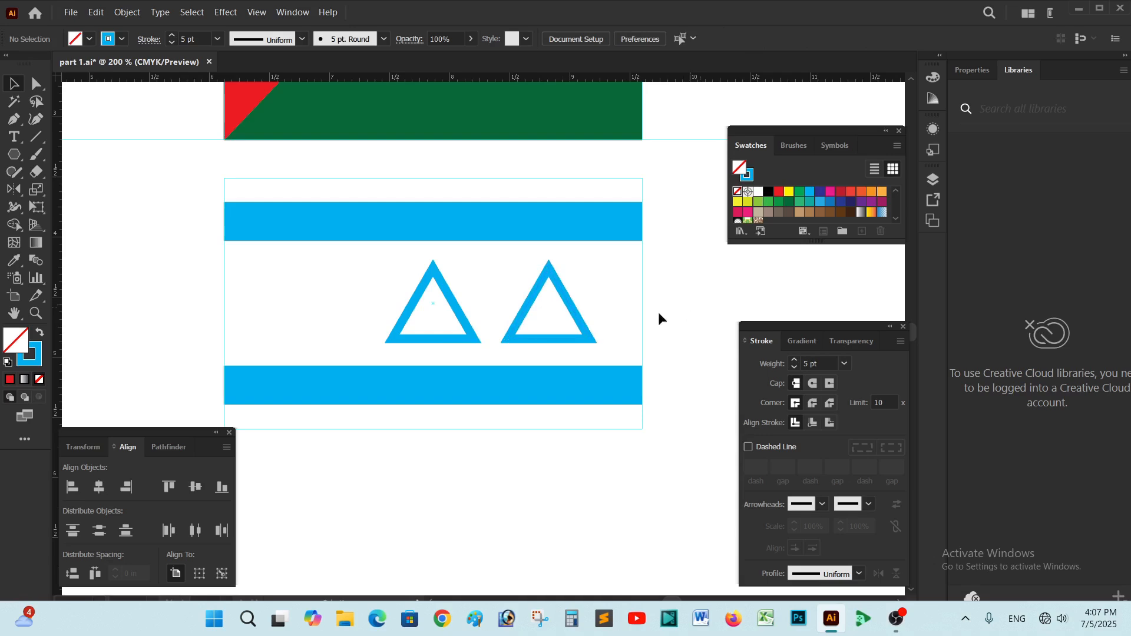
Step: Rotate the duplicated triangle by 180° so it points downward
{"action": "left_click", "coordinate": [572, 301]}
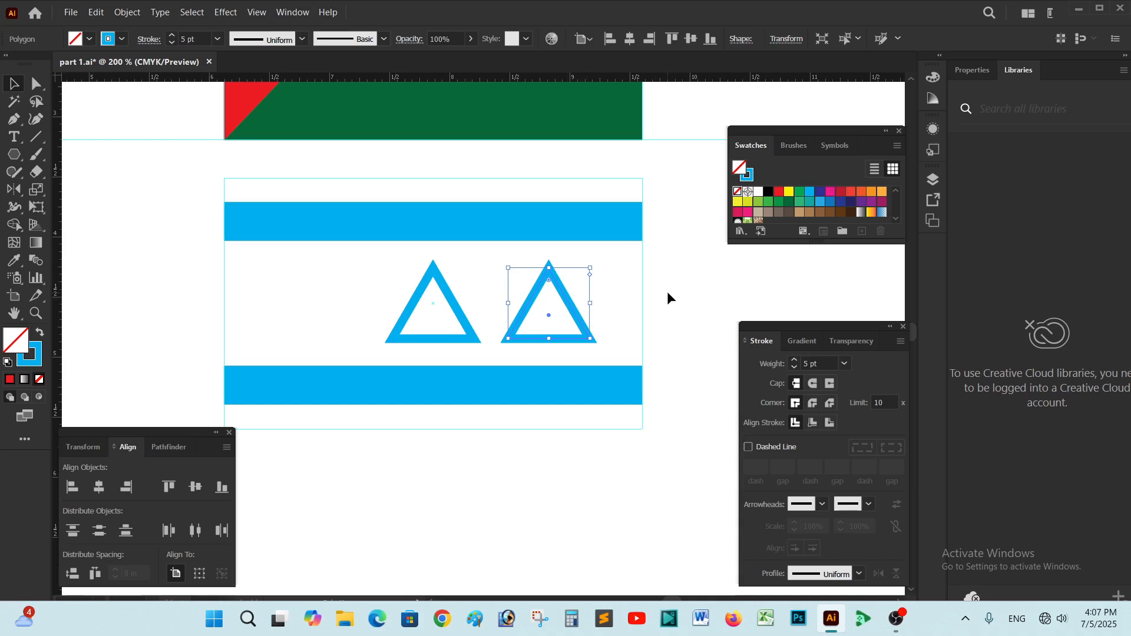
{"action": "left_click", "coordinate": [667, 292]}
{"action": "left_click", "coordinate": [563, 302]}
{"action": "left_click", "coordinate": [87, 448]}
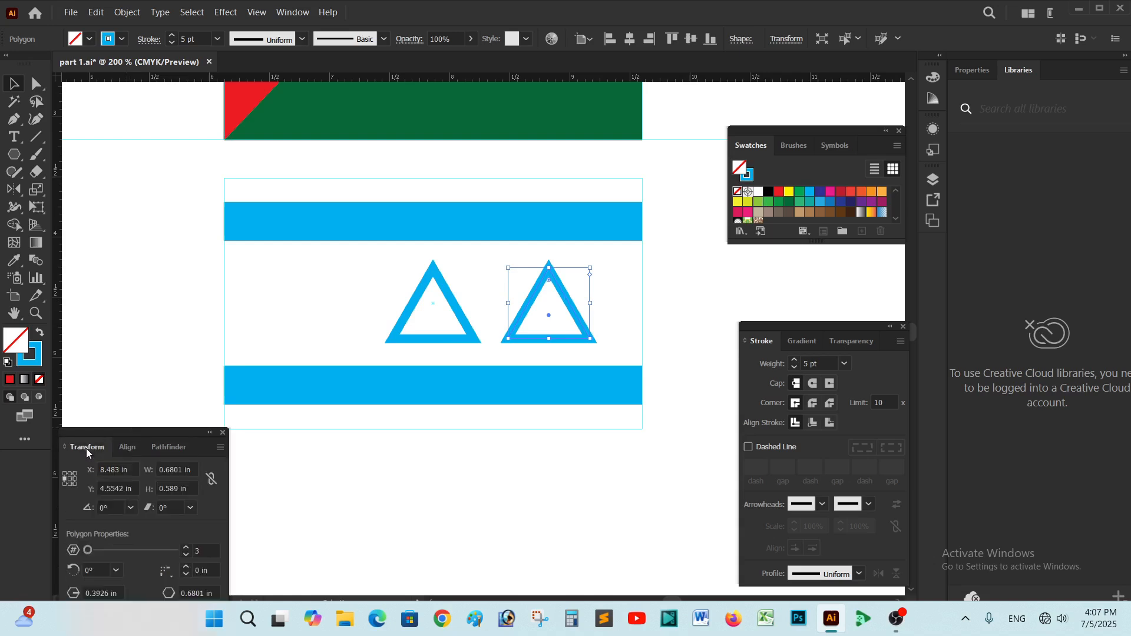
{"action": "left_click", "coordinate": [131, 508]}
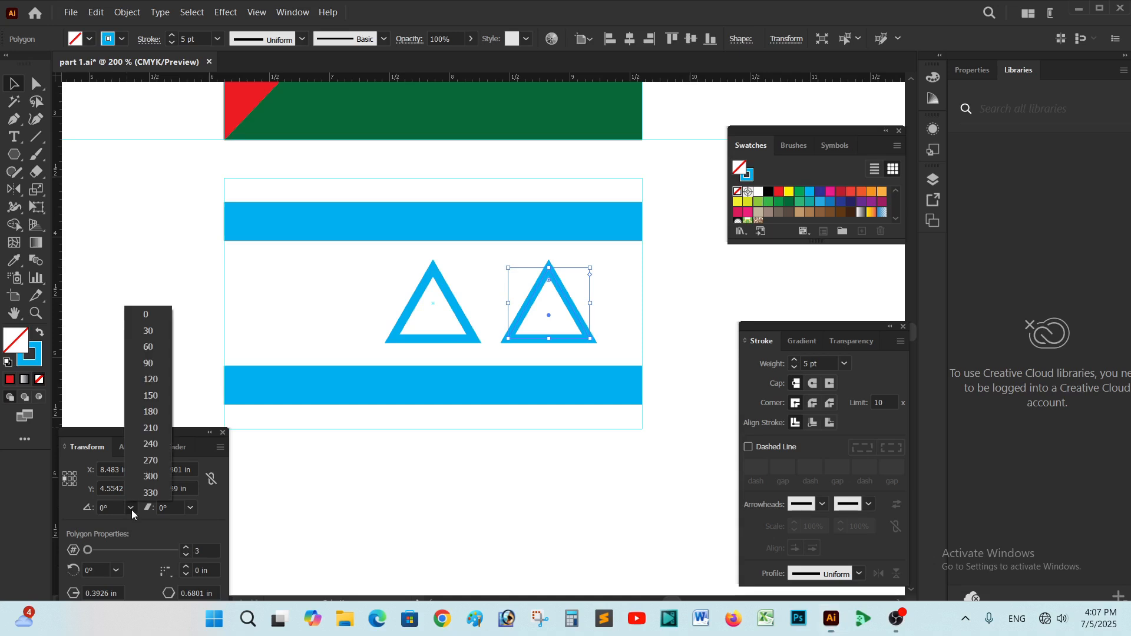
{"action": "left_click", "coordinate": [160, 414]}
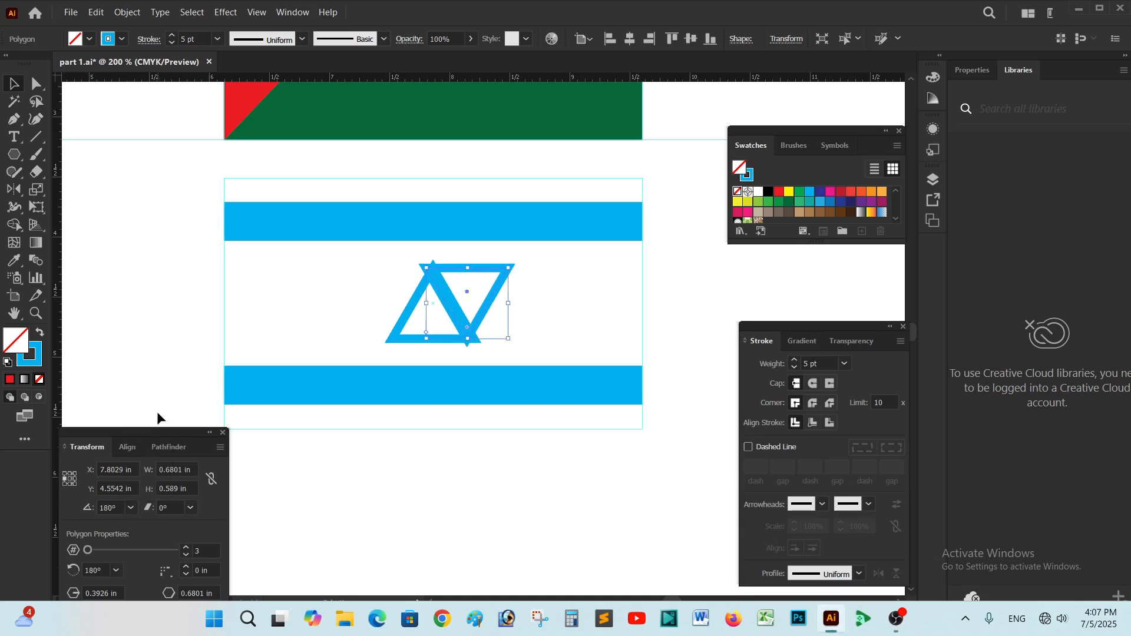
Step: Move the inverted triangle over the upright one, slightly lower, to form a six-pointed star
{"action": "left_click", "coordinate": [522, 293]}
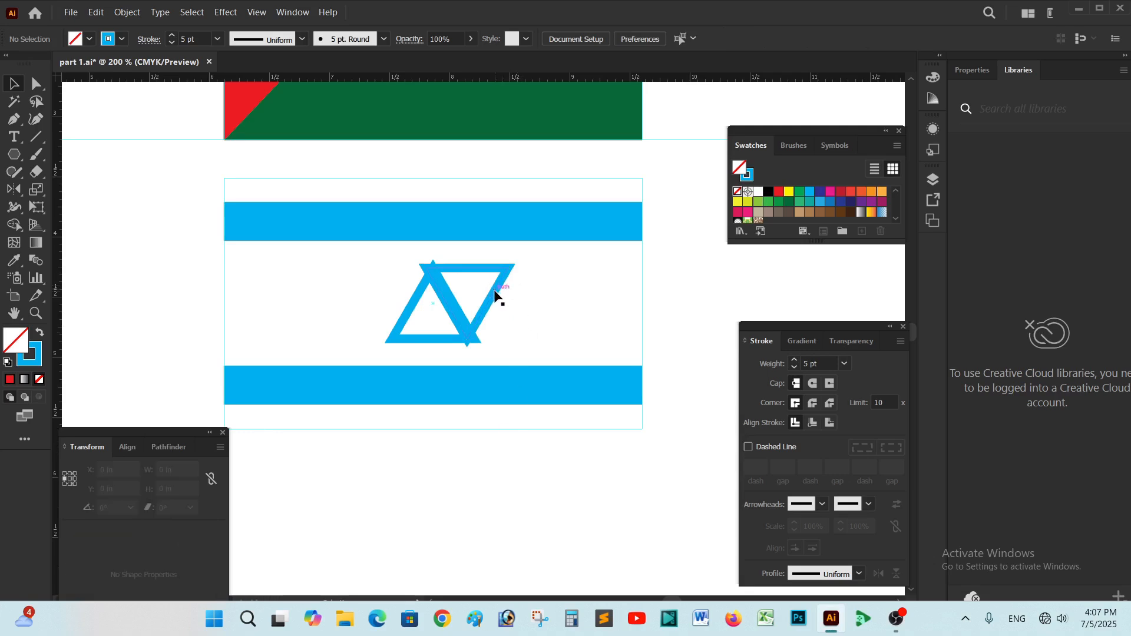
{"action": "left_click_drag", "start_coordinate": [493, 293], "coordinate": [552, 294]}
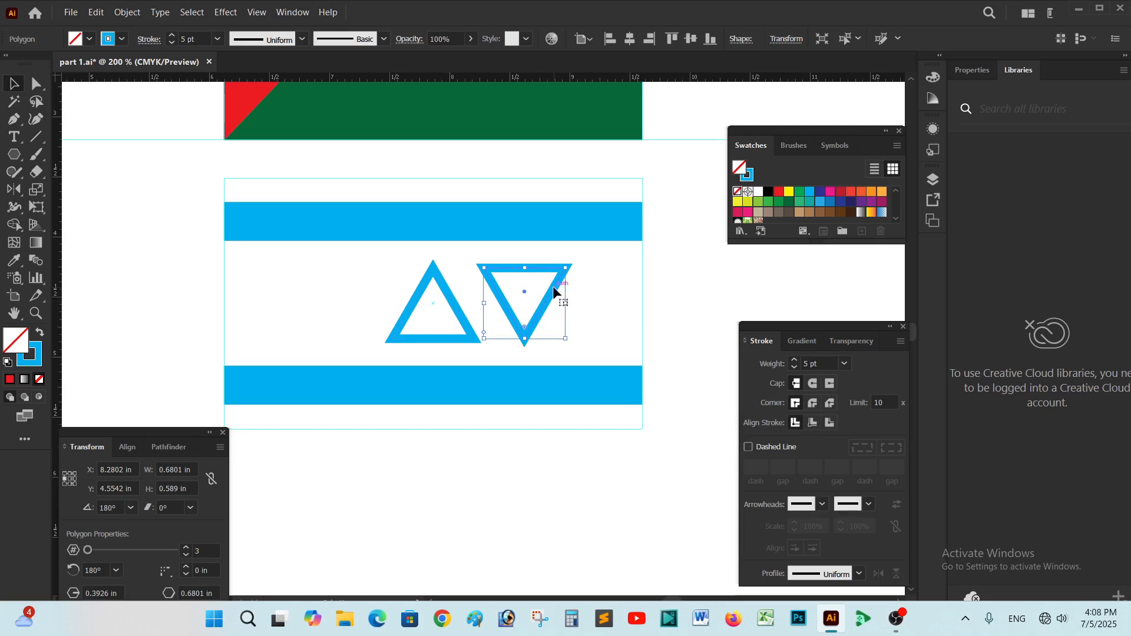
{"action": "left_click_drag", "start_coordinate": [549, 293], "coordinate": [458, 306]}
Step: Select both triangles and move the star to the empty area right of the flag
{"action": "left_click", "coordinate": [439, 286]}
{"action": "left_click", "coordinate": [437, 281]}
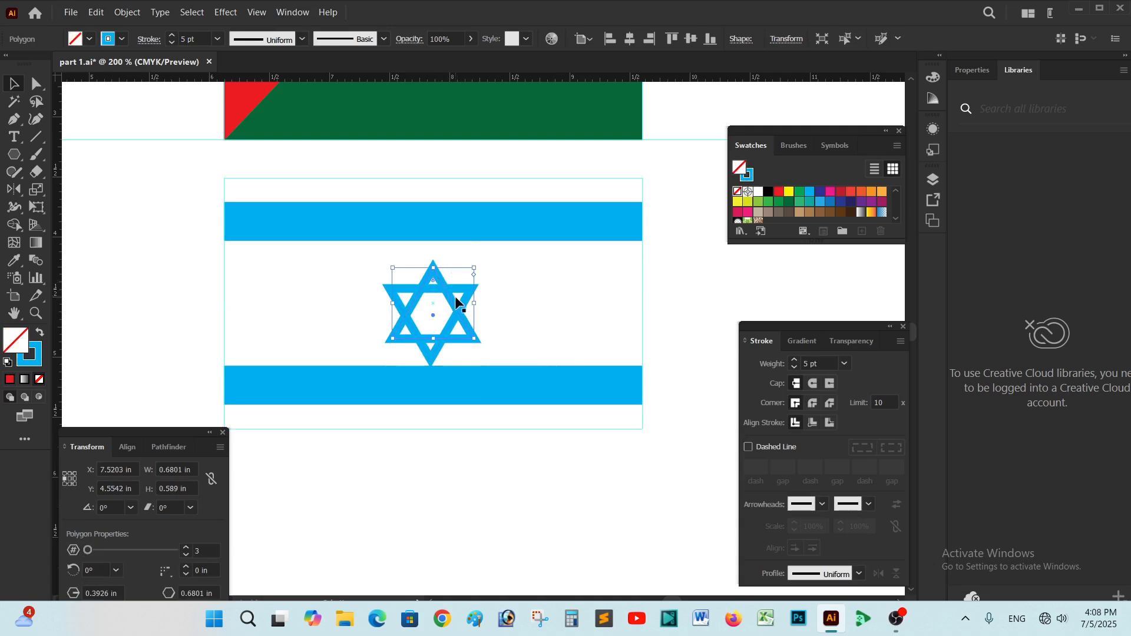
{"action": "mouse_move", "coordinate": [467, 310]}
{"action": "left_mouse_down"}
{"action": "mouse_move", "coordinate": [574, 359]}
{"action": "mouse_move", "coordinate": [707, 356]}
{"action": "mouse_move", "coordinate": [725, 328]}
{"action": "left_mouse_up"}
{"action": "left_click", "coordinate": [709, 374]}
{"action": "scroll", "coordinate": [709, 373], "scroll_direction": "up", "scroll_amount": 2}
{"action": "left_click_drag", "start_coordinate": [710, 373], "coordinate": [477, 458]}
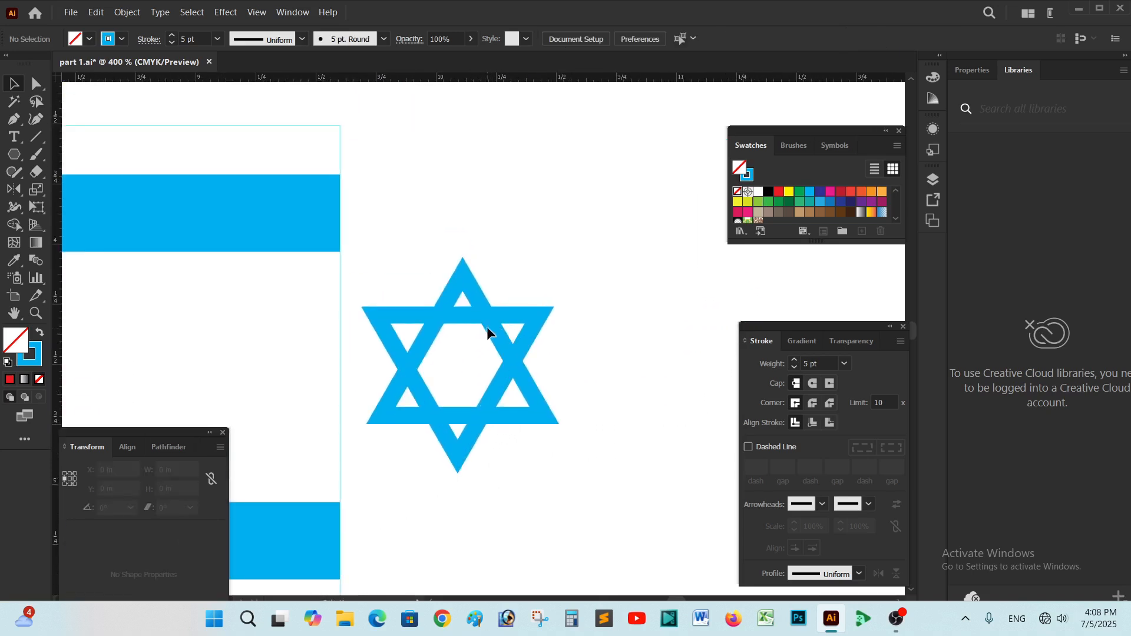
Step: Adjust the upright triangle's position to make the star symmetrical, and align both triangles to their horizontal centers
{"action": "left_click_drag", "start_coordinate": [492, 324], "coordinate": [486, 318]}
{"action": "left_click", "coordinate": [552, 268]}
{"action": "left_click_drag", "start_coordinate": [552, 268], "coordinate": [410, 471]}
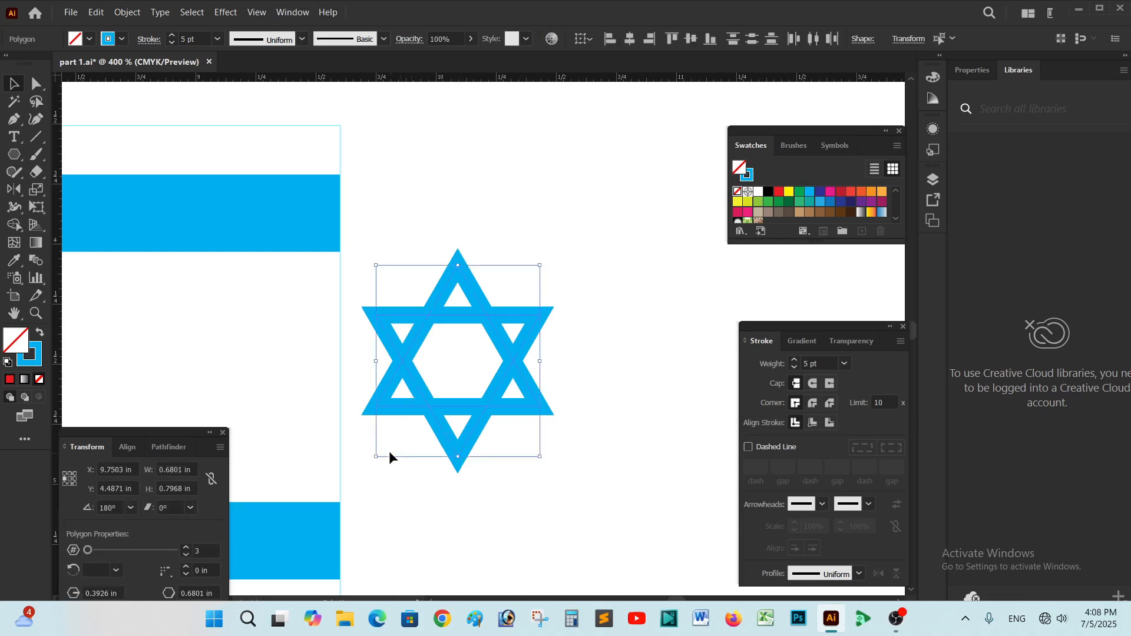
{"action": "left_click", "coordinate": [129, 449]}
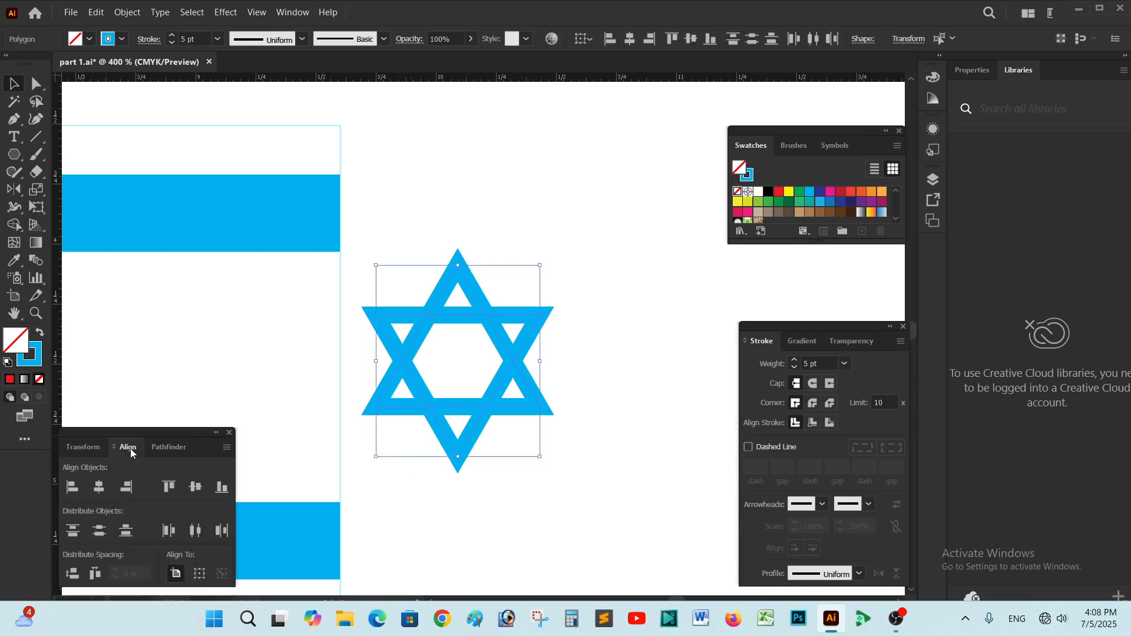
{"action": "left_click", "coordinate": [99, 488]}
{"action": "left_click", "coordinate": [590, 353]}
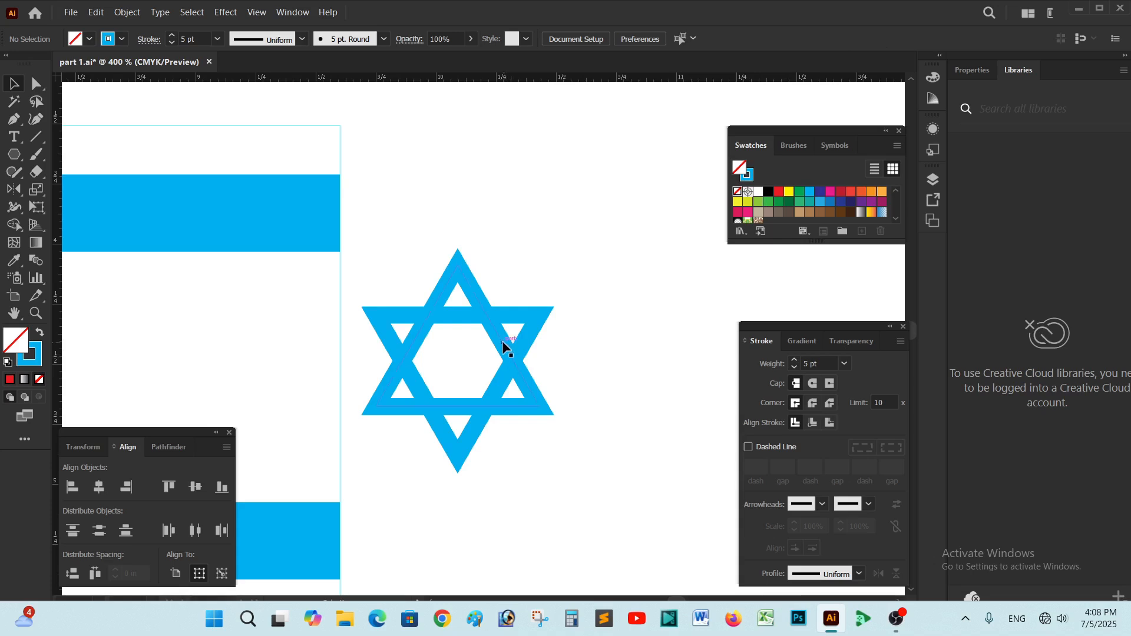
{"action": "left_click_drag", "start_coordinate": [501, 342], "coordinate": [486, 303]}
{"action": "left_click", "coordinate": [542, 289]}
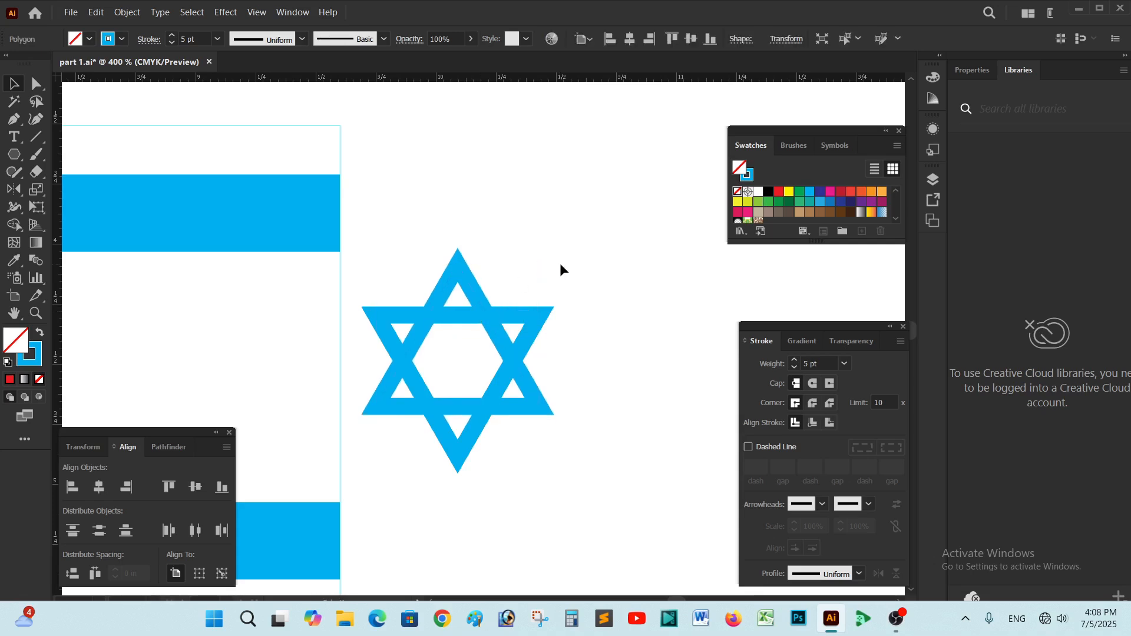
Step: Group the two triangles of the star
{"action": "key", "text": "ctrl+minus"}
{"action": "key", "text": "ctrl+minus"}
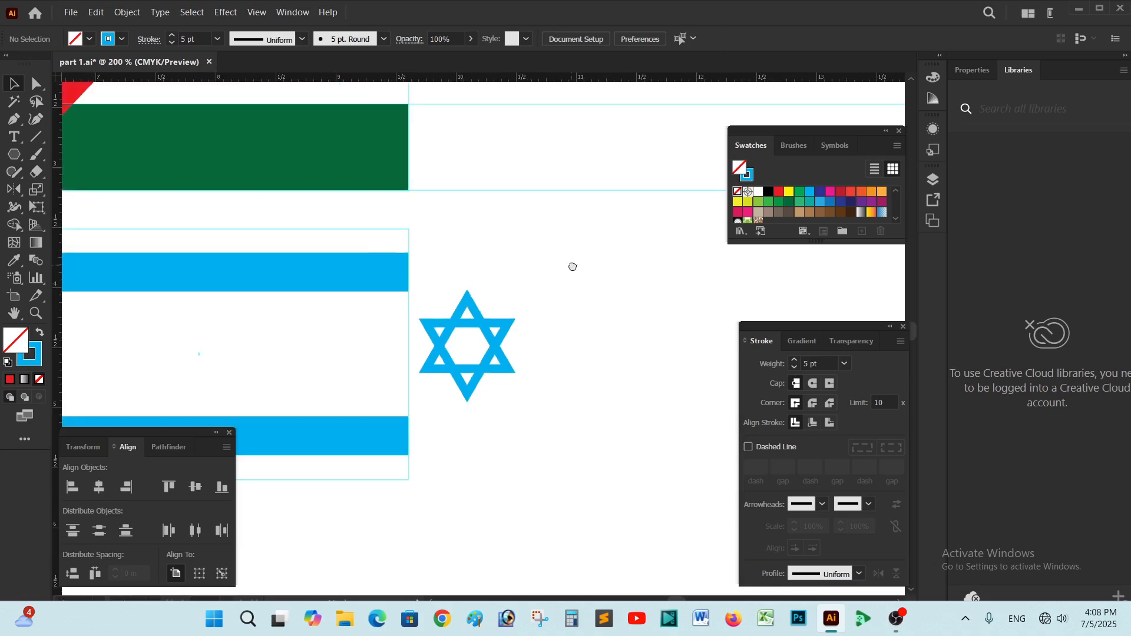
{"action": "scroll", "coordinate": [571, 268], "scroll_direction": "left", "scroll_amount": 2}
{"action": "scroll", "coordinate": [572, 268], "scroll_direction": "down", "scroll_amount": 1}
{"action": "left_click_drag", "start_coordinate": [585, 371], "coordinate": [522, 422]}
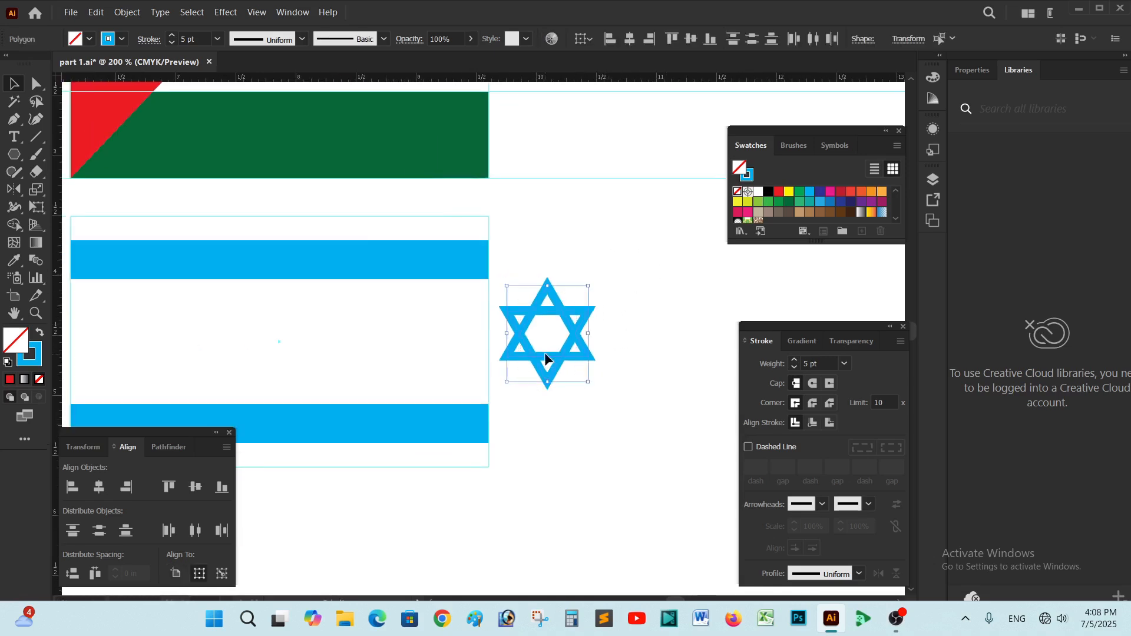
{"action": "right_click", "coordinate": [544, 353]}
{"action": "left_click", "coordinate": [602, 404]}
{"action": "left_click", "coordinate": [632, 394]}
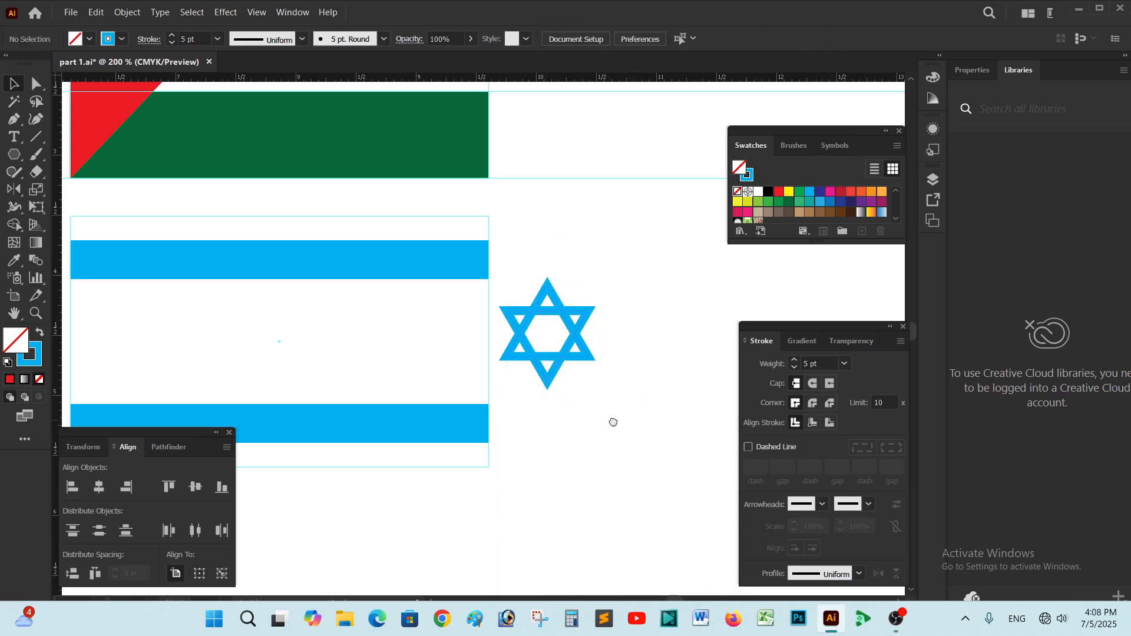
Step: Move the star group onto the flag's center point, between the two light blue stripes
{"action": "scroll", "coordinate": [648, 353], "scroll_direction": "left", "scroll_amount": 3}
{"action": "scroll", "coordinate": [648, 353], "scroll_direction": "down", "scroll_amount": 1}
{"action": "left_click_drag", "start_coordinate": [677, 317], "coordinate": [406, 324]}
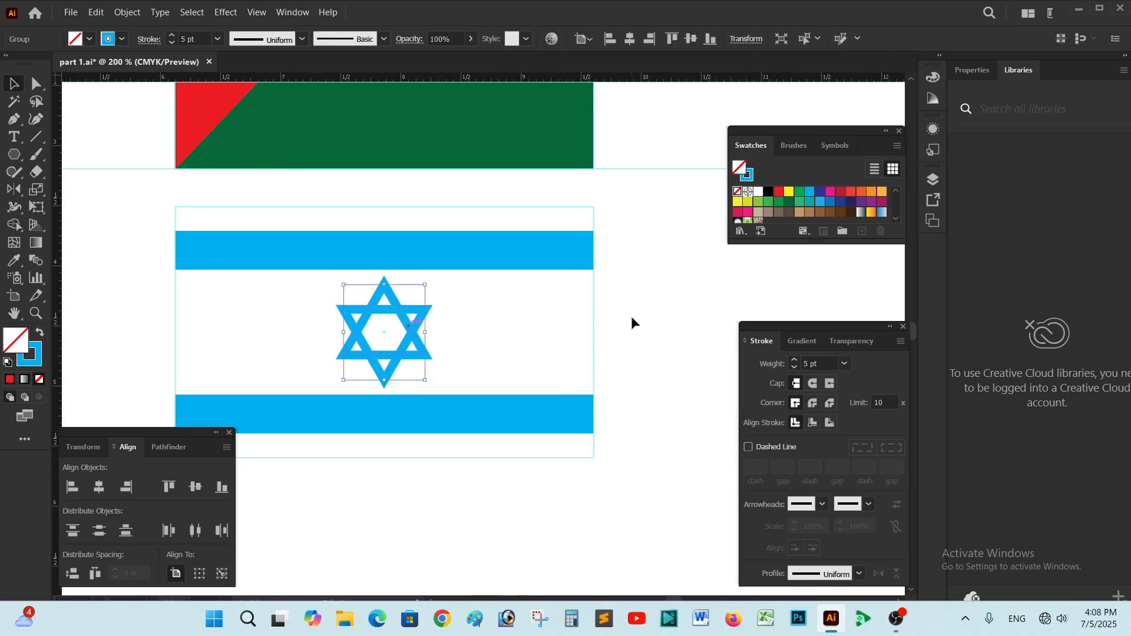
Step: Group the two light blue stripes and the six-pointed star of the lower flag
{"action": "left_click", "coordinate": [640, 314]}
{"action": "key", "text": "ctrl+minus"}
{"action": "key", "text": "ctrl+minus"}
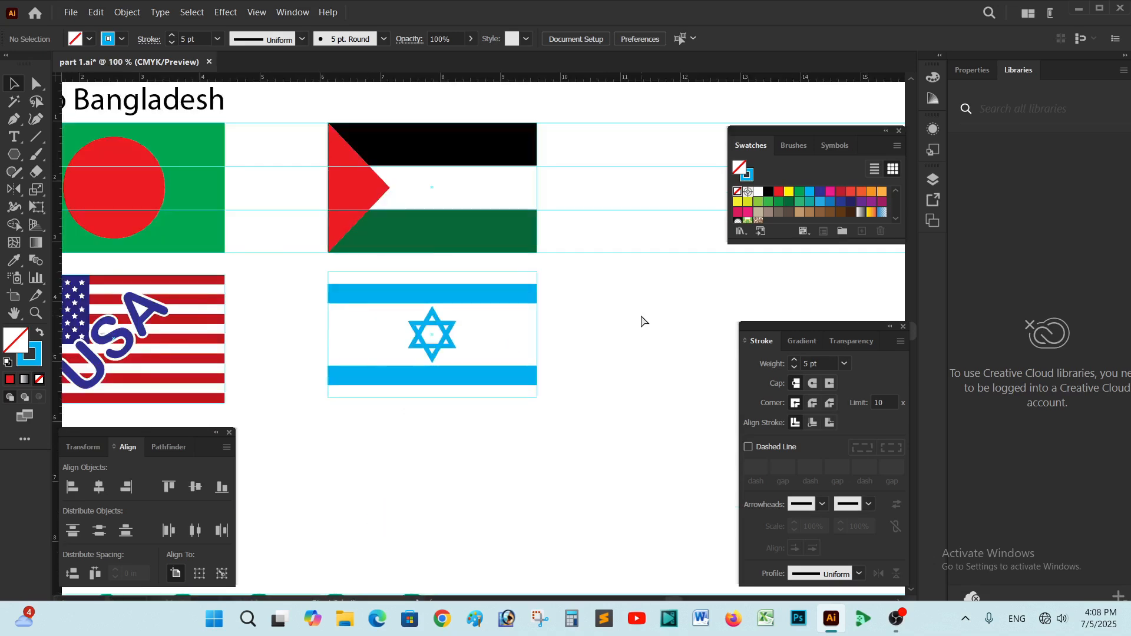
{"action": "key", "text": "ctrl+plus"}
{"action": "left_click_drag", "start_coordinate": [641, 318], "coordinate": [623, 341]}
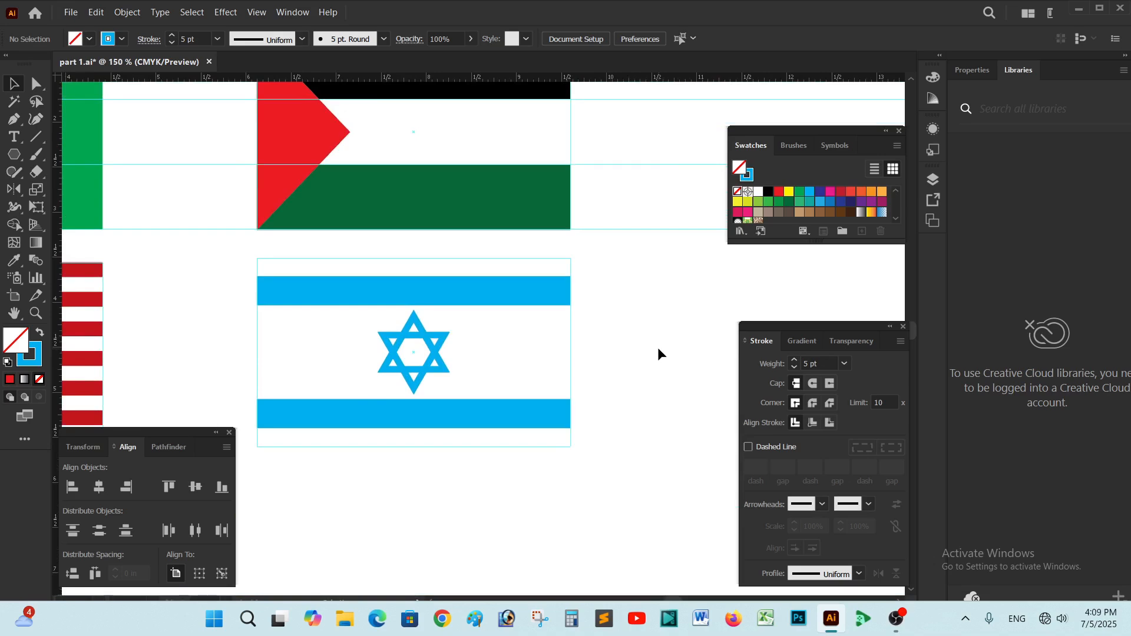
{"action": "key", "text": "ctrl+minus"}
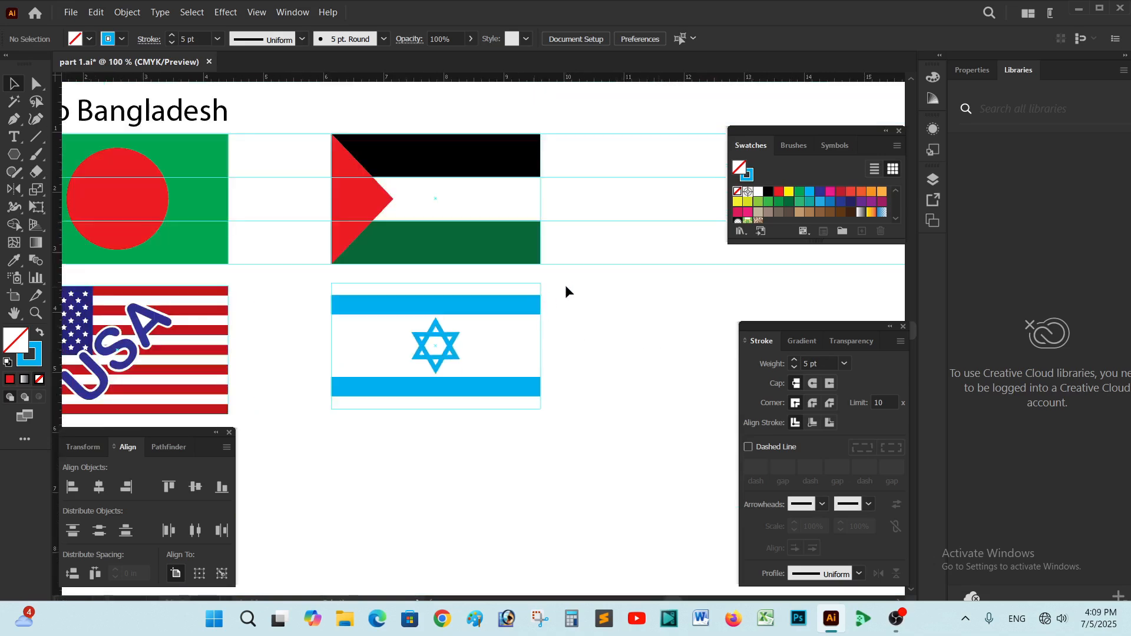
{"action": "left_click_drag", "start_coordinate": [566, 283], "coordinate": [291, 442]}
{"action": "right_click", "coordinate": [464, 323]}
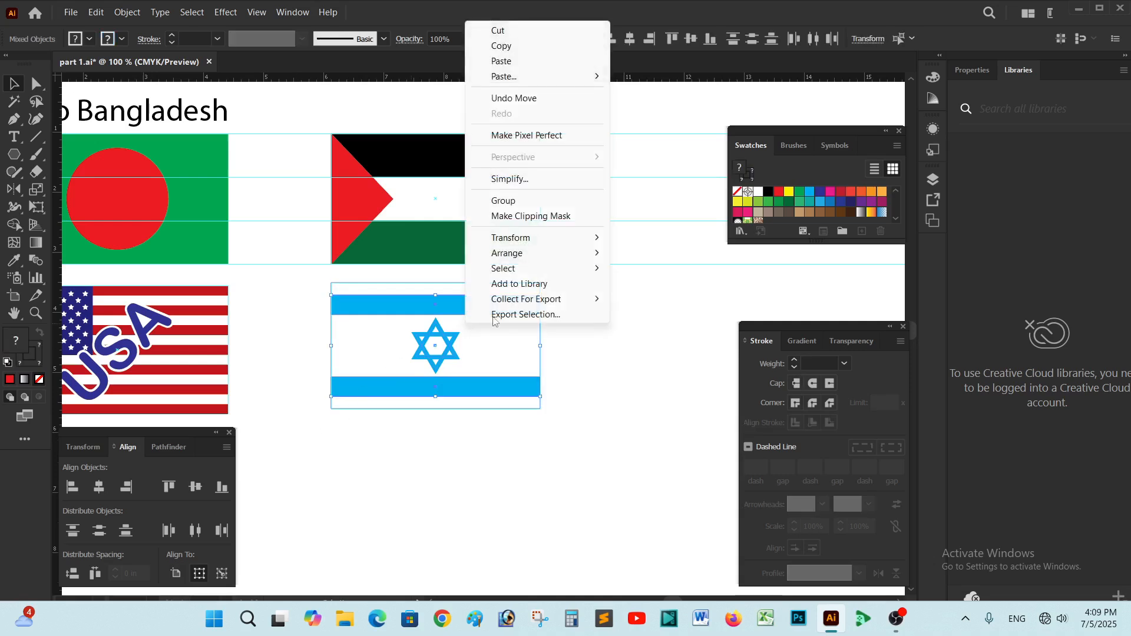
{"action": "left_click", "coordinate": [503, 201]}
{"action": "left_click", "coordinate": [617, 351]}
Step: Delete the horizontal construction lines running across the black, white and green flag
{"action": "left_click_drag", "start_coordinate": [600, 346], "coordinate": [604, 428]}
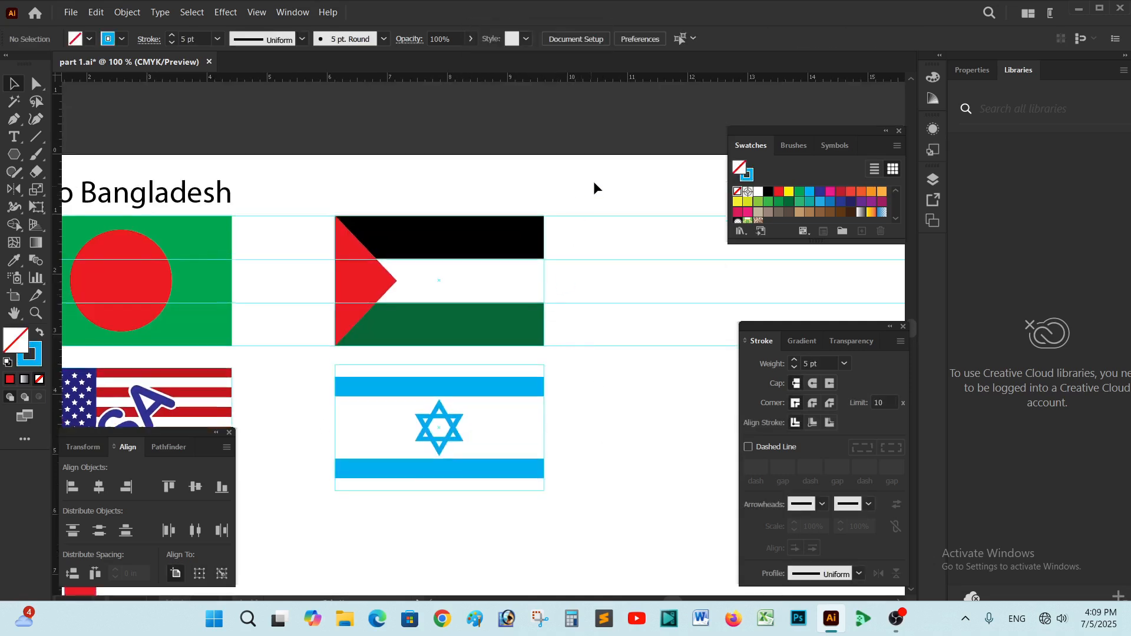
{"action": "left_click_drag", "start_coordinate": [601, 176], "coordinate": [656, 420]}
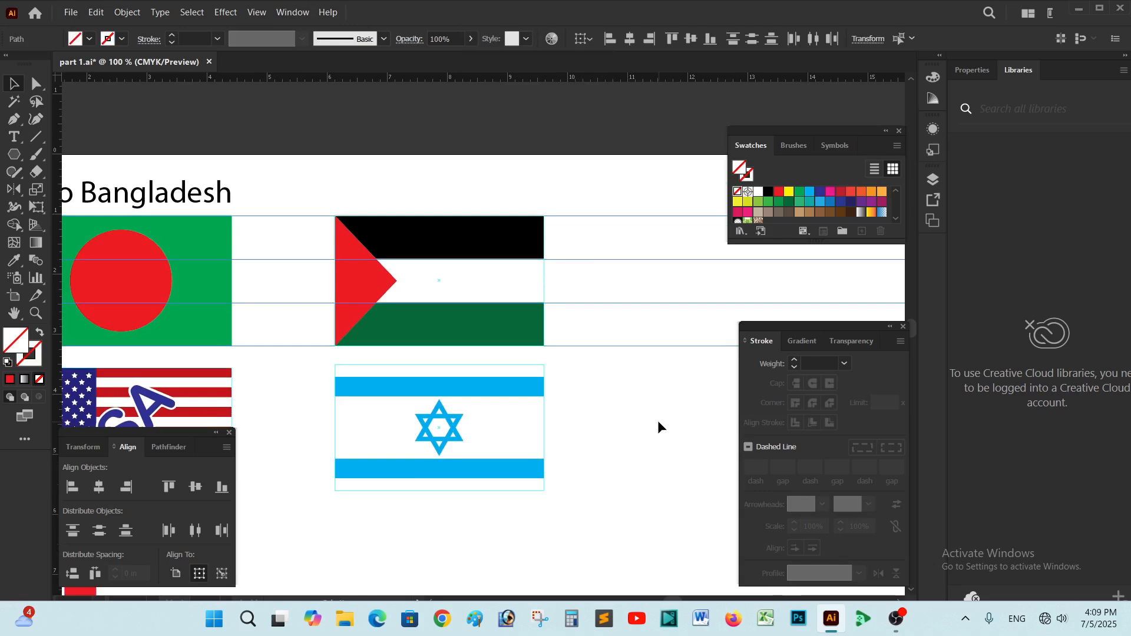
{"action": "key", "text": "Delete"}
Step: Move the black, green and white stripes and the red triangle of the upper flag apart one by one
{"action": "left_click", "coordinate": [430, 254]}
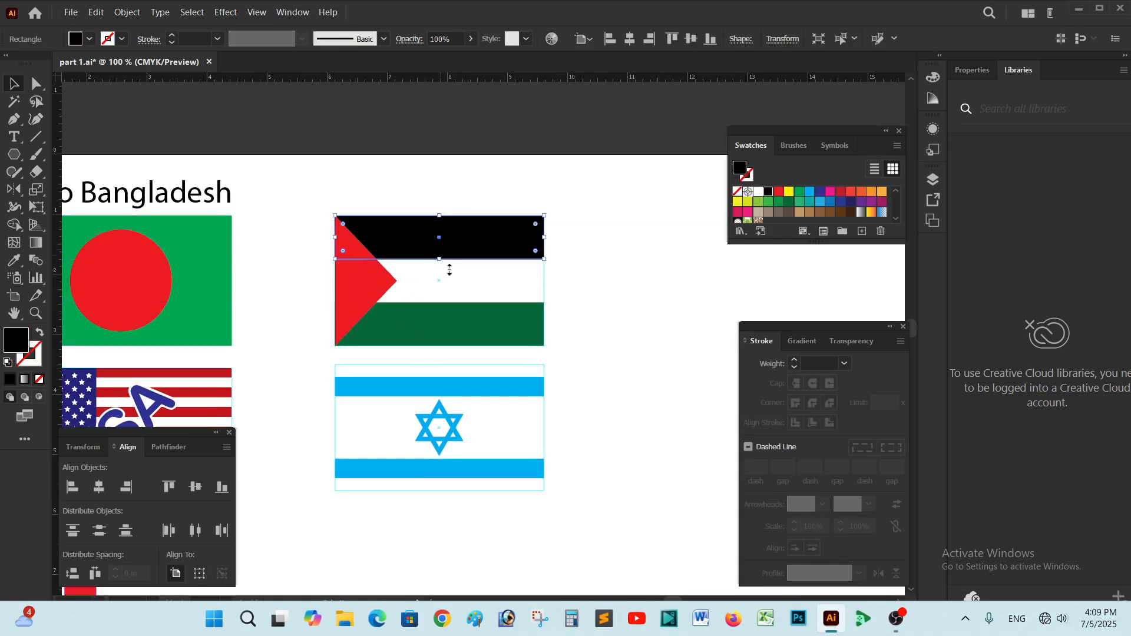
{"action": "left_click_drag", "start_coordinate": [489, 245], "coordinate": [626, 216]}
{"action": "left_click_drag", "start_coordinate": [476, 305], "coordinate": [638, 409]}
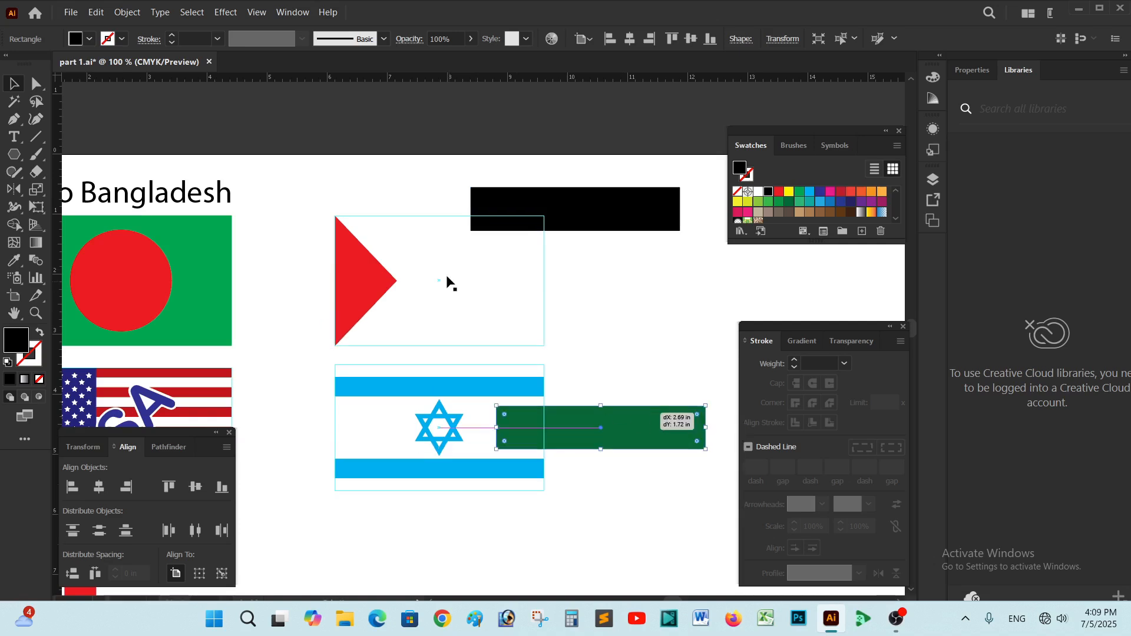
{"action": "left_click_drag", "start_coordinate": [448, 275], "coordinate": [682, 347]}
{"action": "left_click_drag", "start_coordinate": [364, 275], "coordinate": [273, 140]}
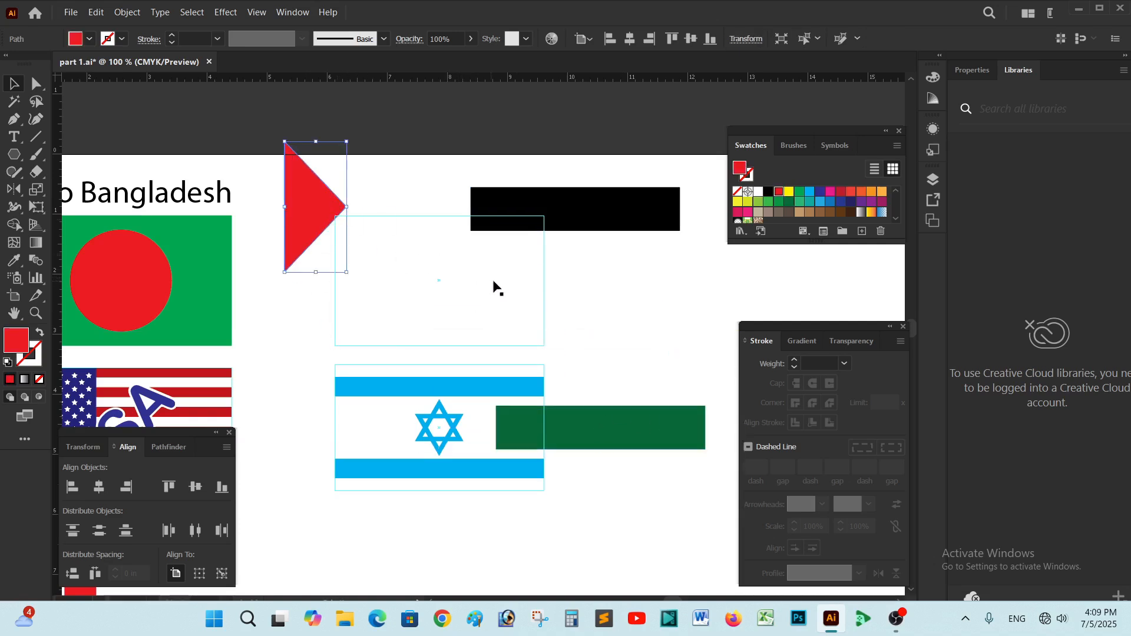
Step: Undo the separate moves of the upper flag's stripes and triangle, and clear the selection
{"action": "key", "text": "ctrl+z"}
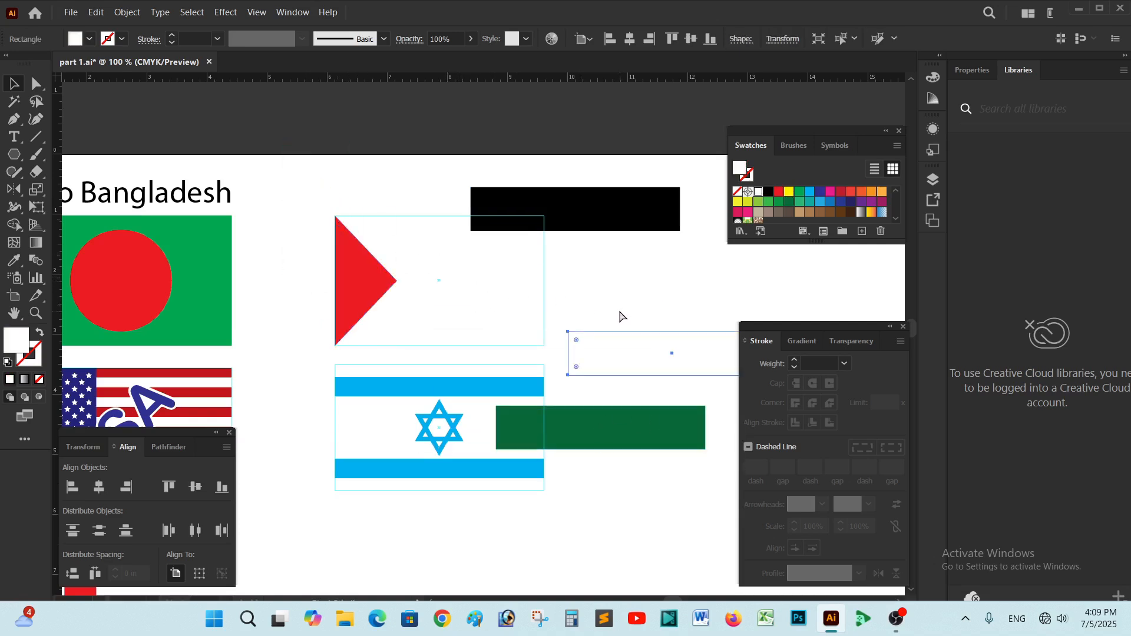
{"action": "key", "text": "ctrl+z"}
{"action": "key", "text": "ctrl+z"}
{"action": "key", "text": "ctrl+z"}
{"action": "left_click", "coordinate": [598, 268]}
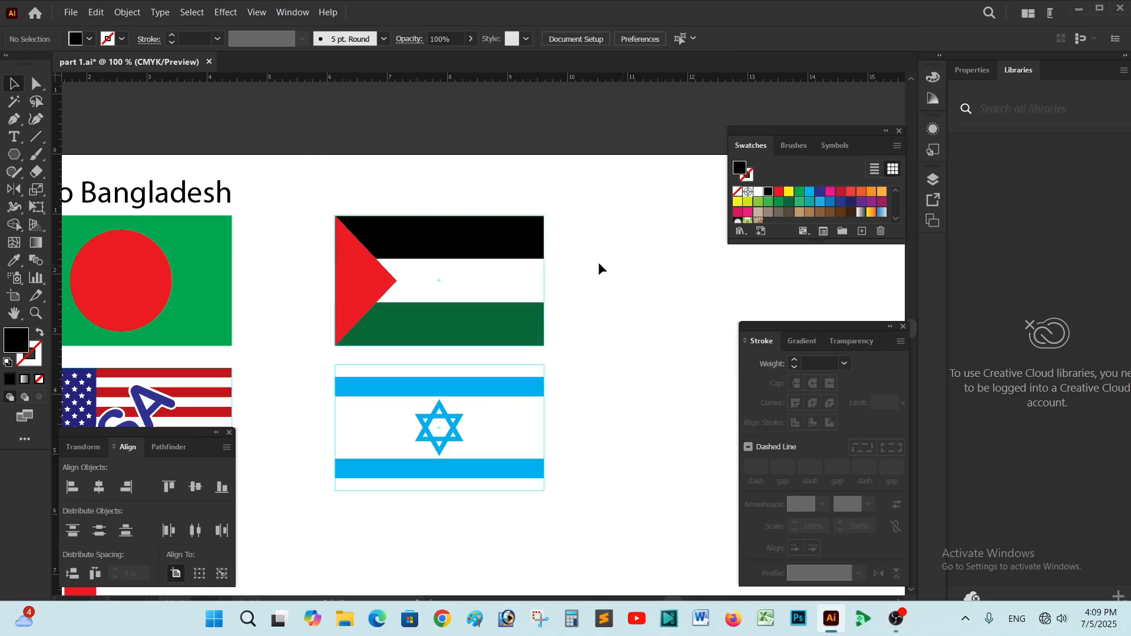
Step: Group the three stripes and the red triangle of the upper flag
{"action": "left_click_drag", "start_coordinate": [530, 267], "coordinate": [302, 351]}
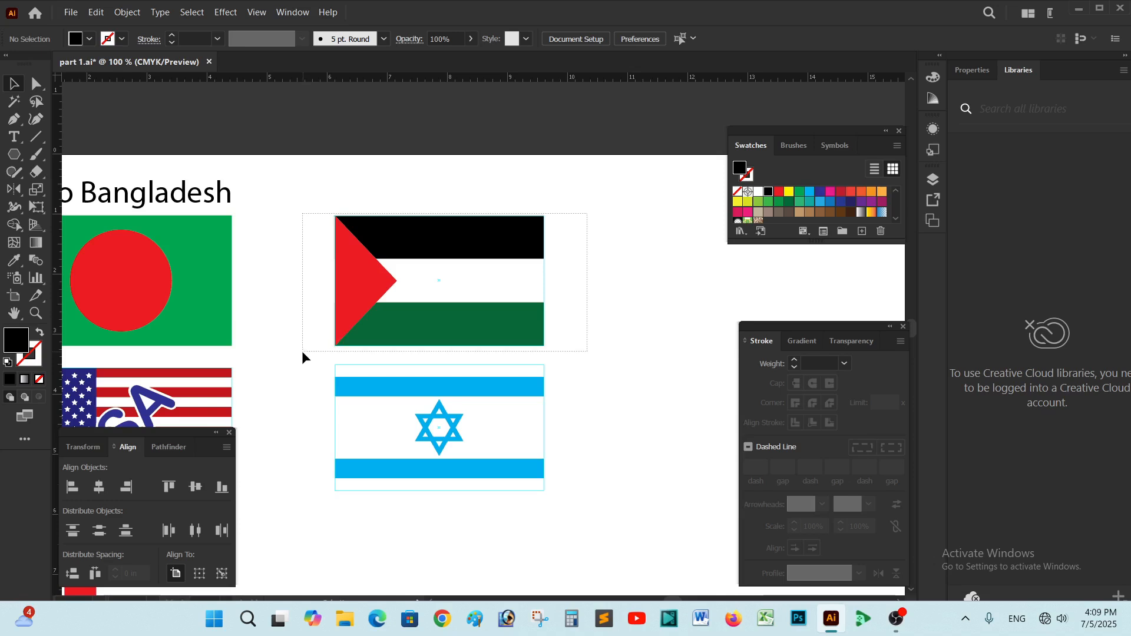
{"action": "left_click_drag", "start_coordinate": [302, 351], "coordinate": [301, 351]}
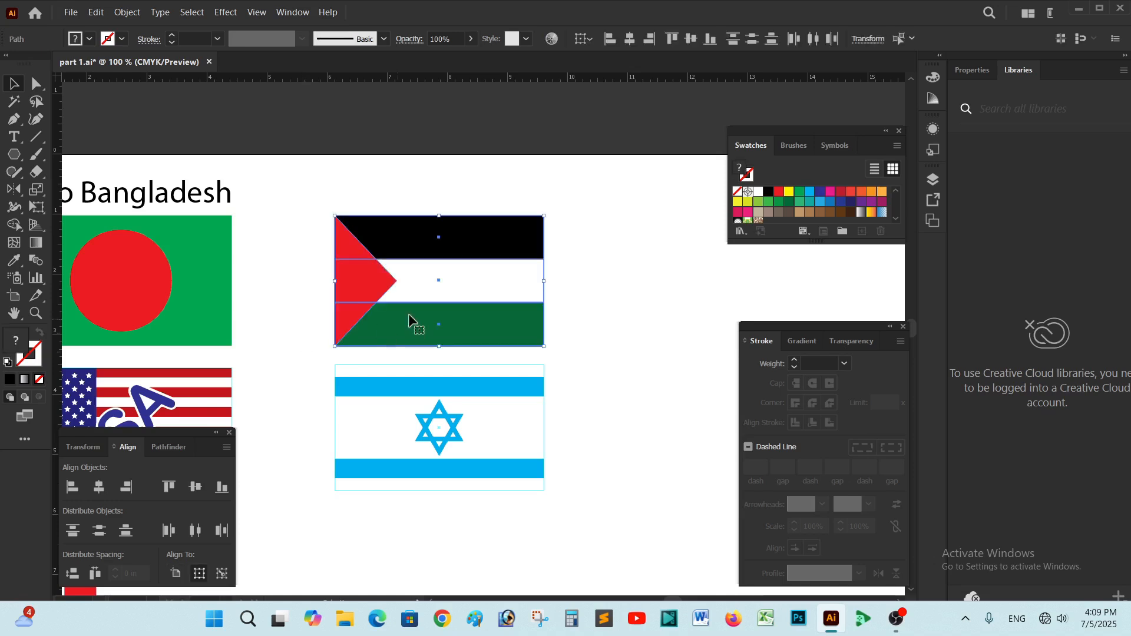
{"action": "right_click", "coordinate": [510, 252]}
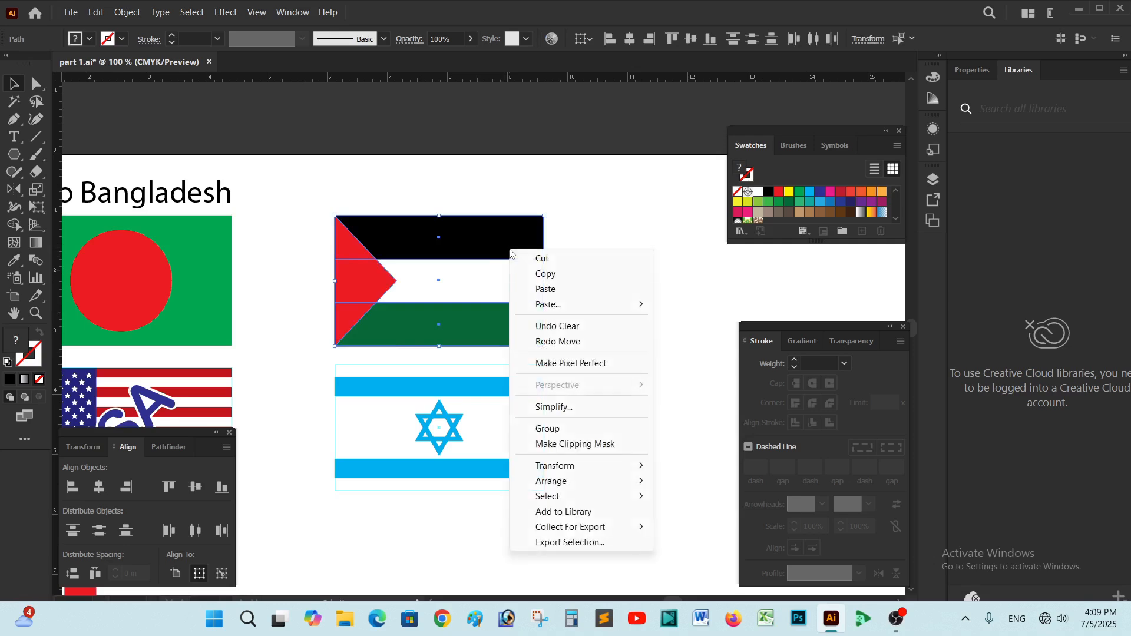
{"action": "left_click", "coordinate": [551, 429]}
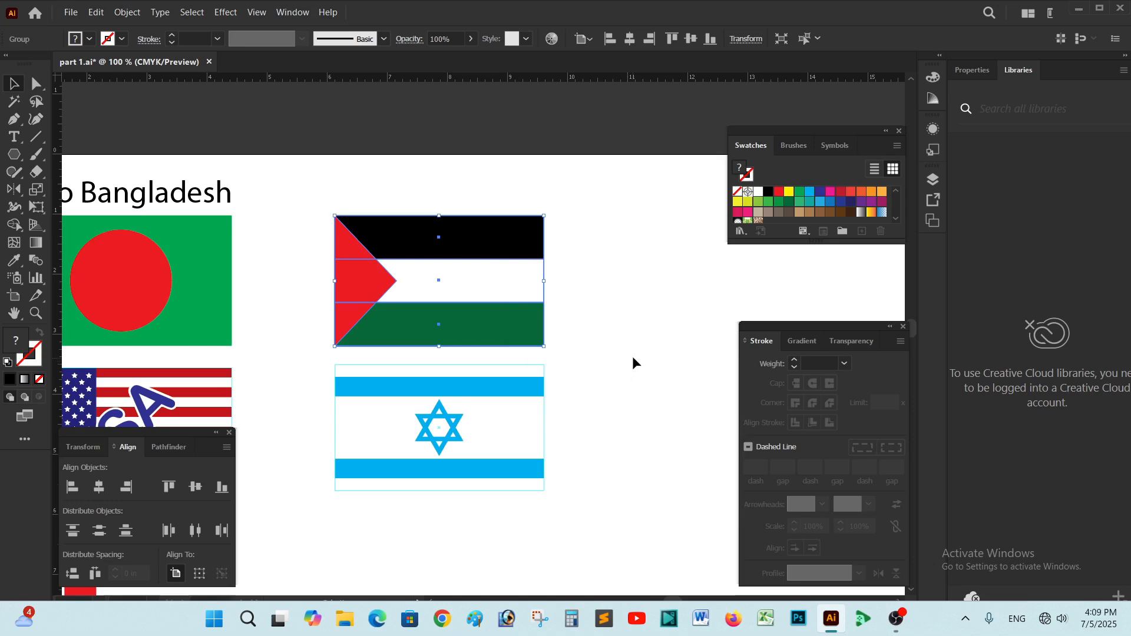
Step: Move the grouped black, white and green flag slightly up and to the left, away from the star flag
{"action": "left_click_drag", "start_coordinate": [575, 361], "coordinate": [593, 318]}
{"action": "scroll", "coordinate": [550, 293], "scroll_direction": "down", "scroll_amount": 1}
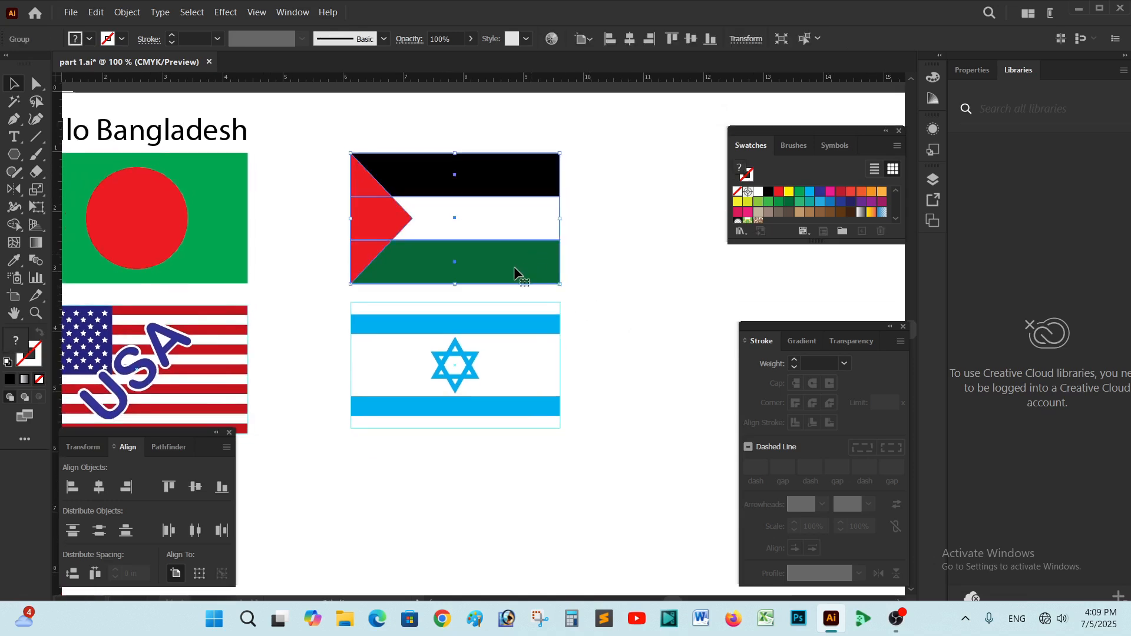
{"action": "scroll", "coordinate": [513, 272], "scroll_direction": "up", "scroll_amount": 2}
{"action": "mouse_move", "coordinate": [490, 274]}
{"action": "left_mouse_down"}
{"action": "mouse_move", "coordinate": [522, 212]}
{"action": "mouse_move", "coordinate": [487, 263]}
{"action": "mouse_move", "coordinate": [623, 207]}
{"action": "mouse_move", "coordinate": [464, 296]}
{"action": "mouse_move", "coordinate": [544, 260]}
{"action": "mouse_move", "coordinate": [500, 277]}
{"action": "left_mouse_up"}
{"action": "left_click", "coordinate": [629, 294]}
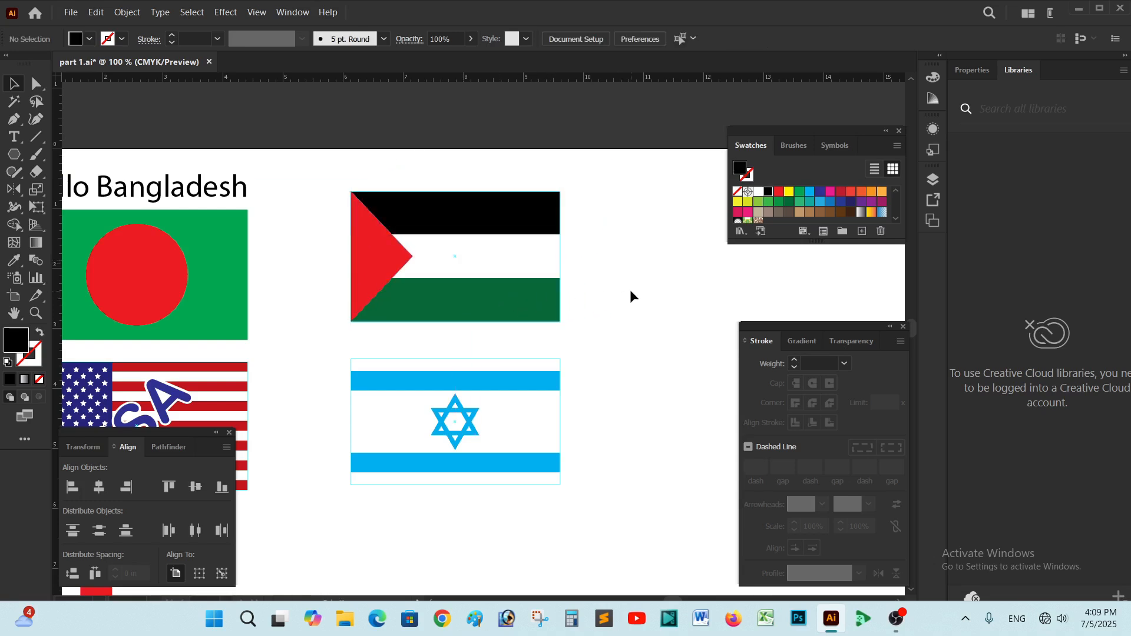
{"action": "key", "text": "ctrl+minus"}
{"action": "left_click_drag", "start_coordinate": [413, 283], "coordinate": [427, 302]}
{"action": "left_click", "coordinate": [601, 348]}
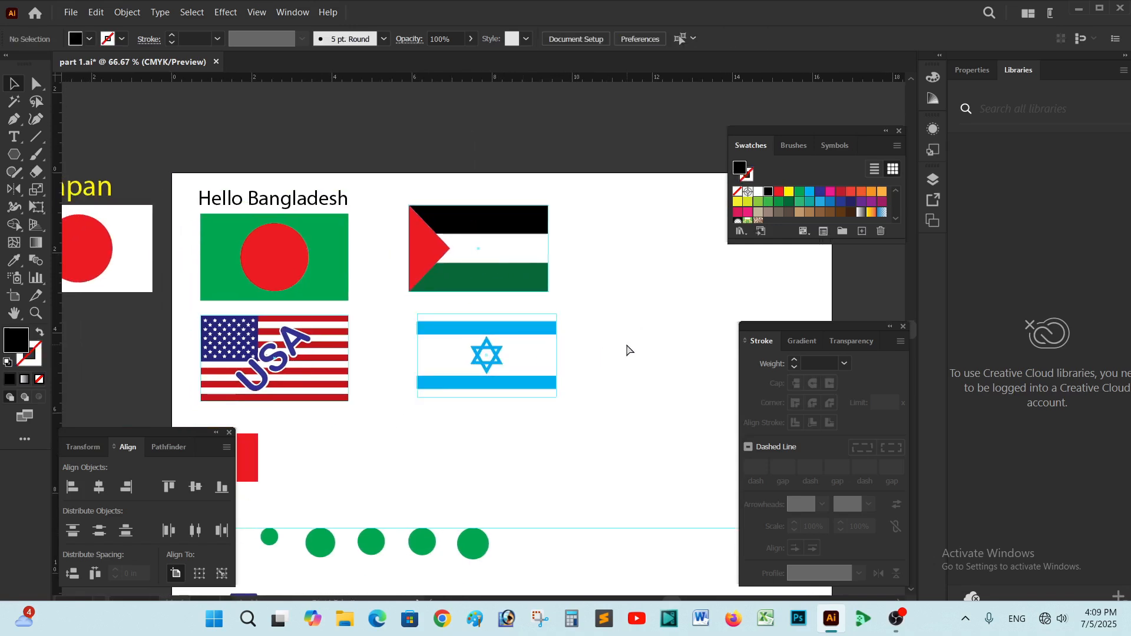
{"action": "key", "text": "ctrl+minus"}
{"action": "key", "text": "ctrl+plus"}
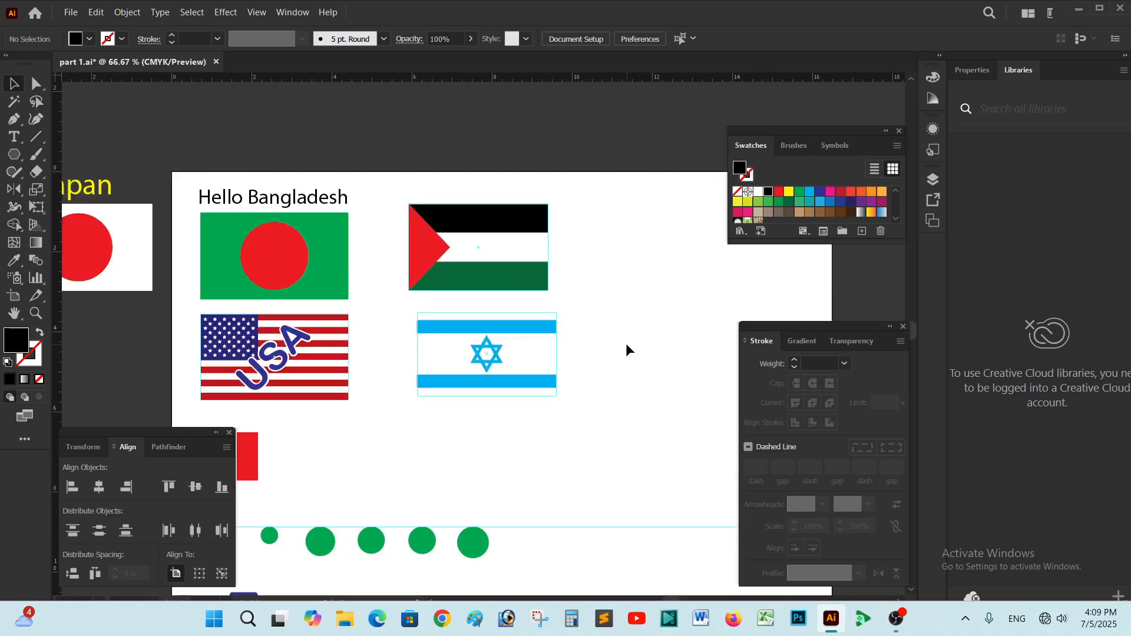
{"action": "key", "text": "ctrl+plus"}
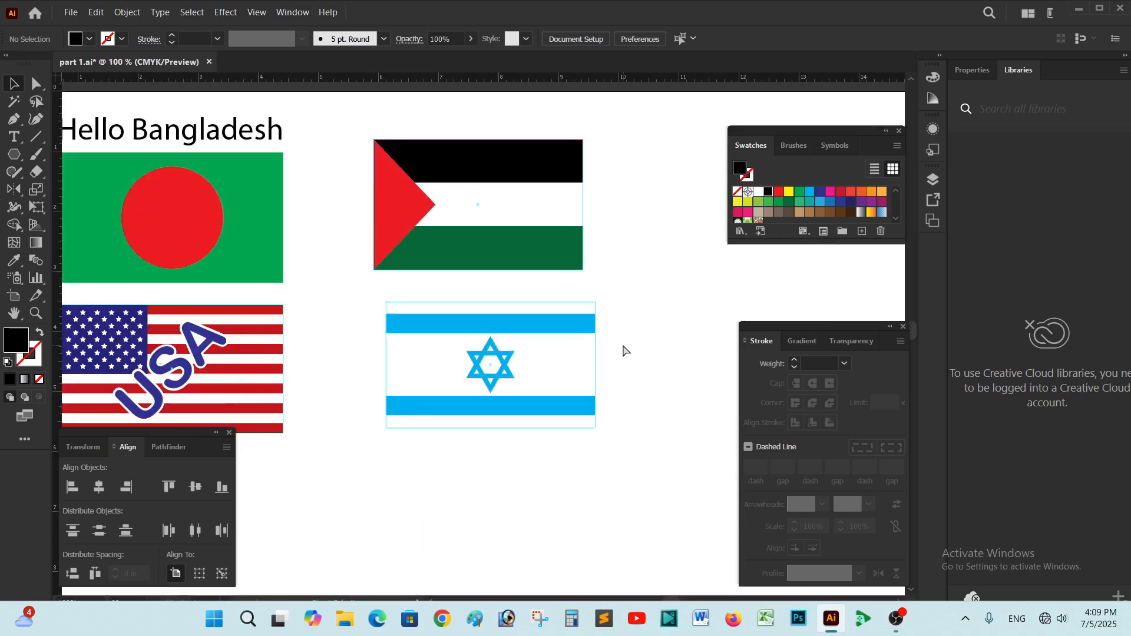
{"action": "key", "text": "ctrl+minus"}
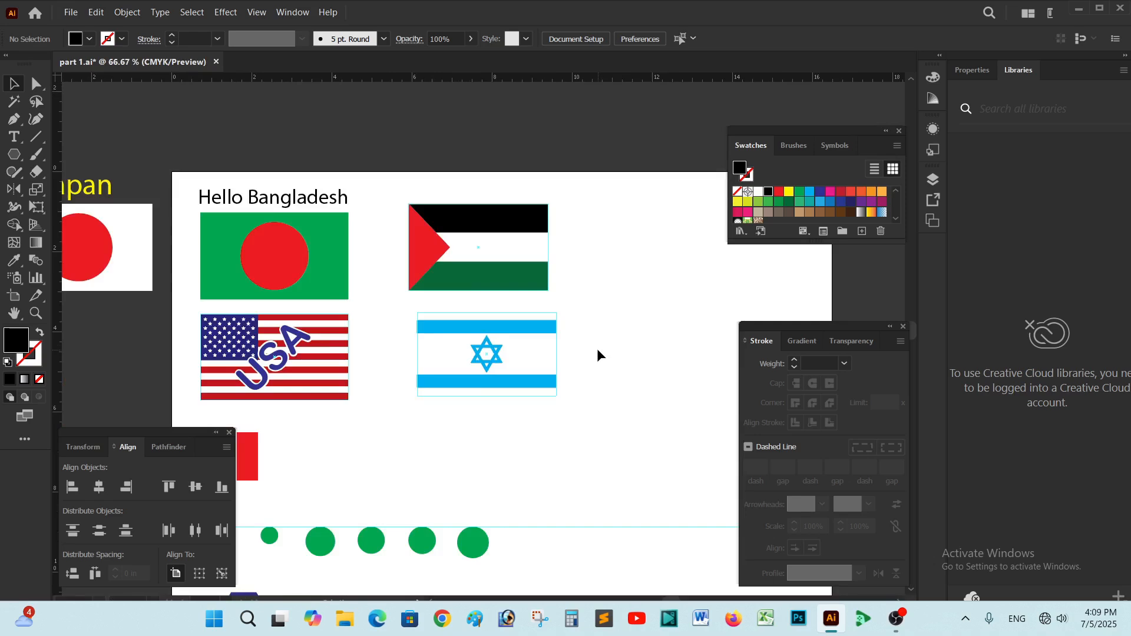